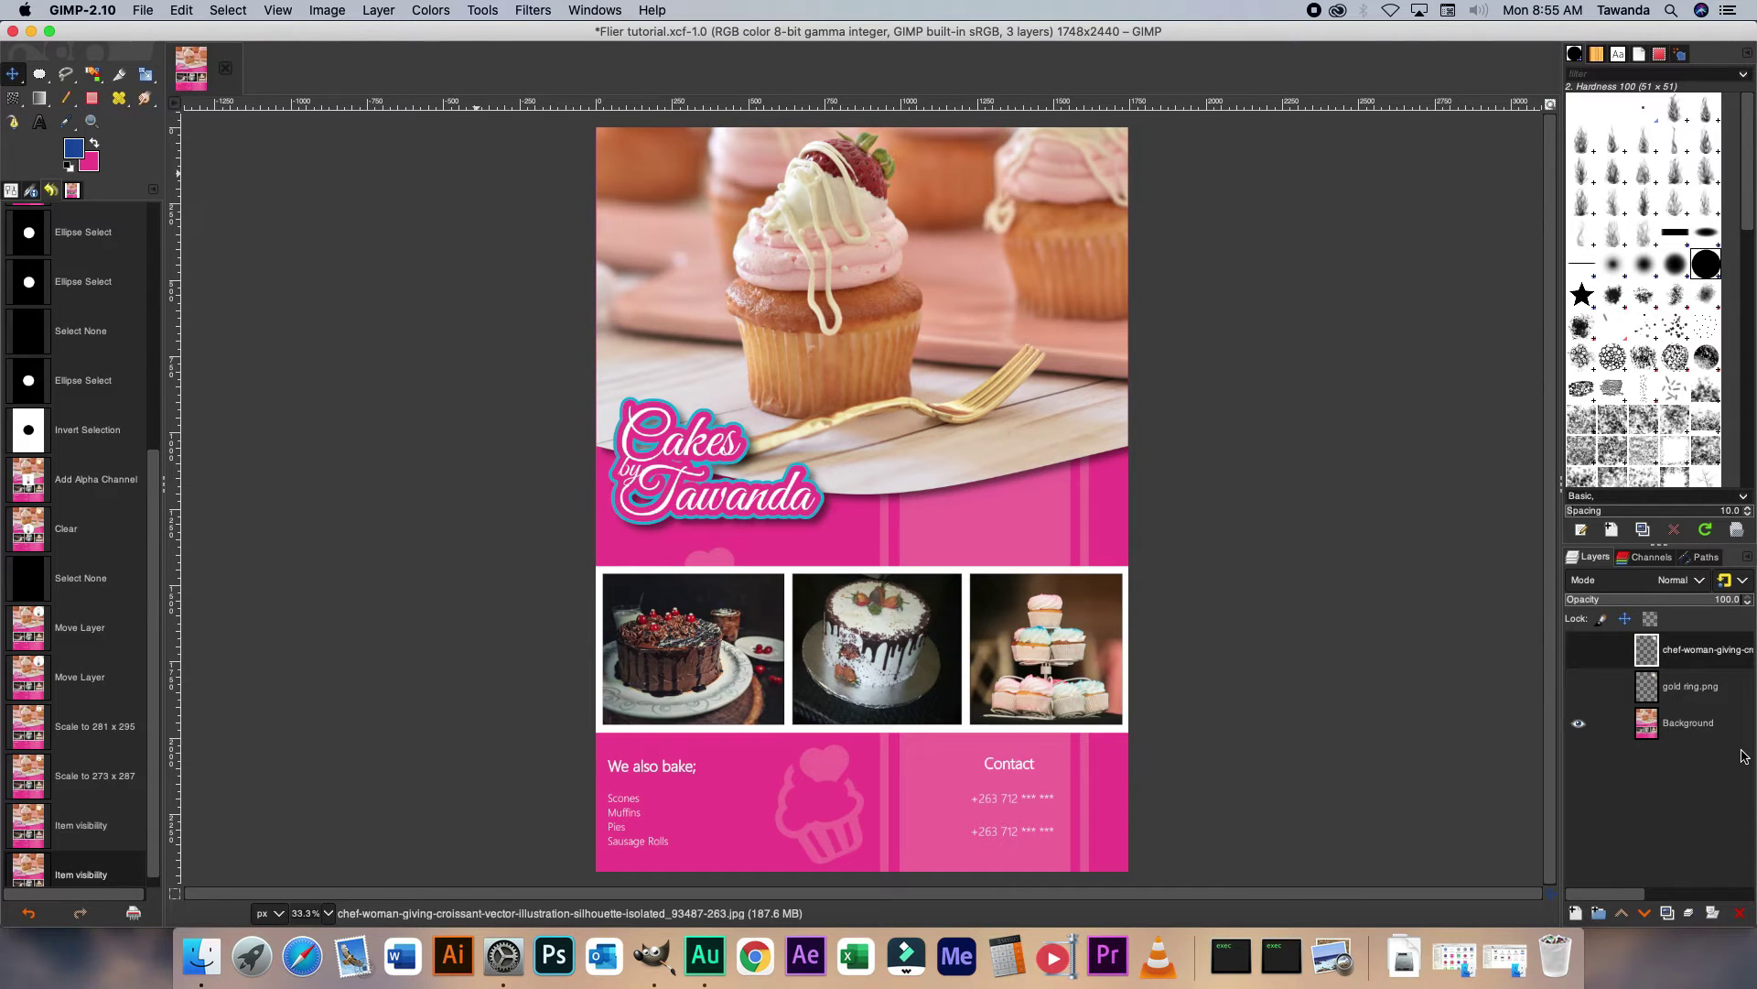
Create a new 1748 × 2440 px image and keep pink ee4799 as the background colour.
click(144, 11)
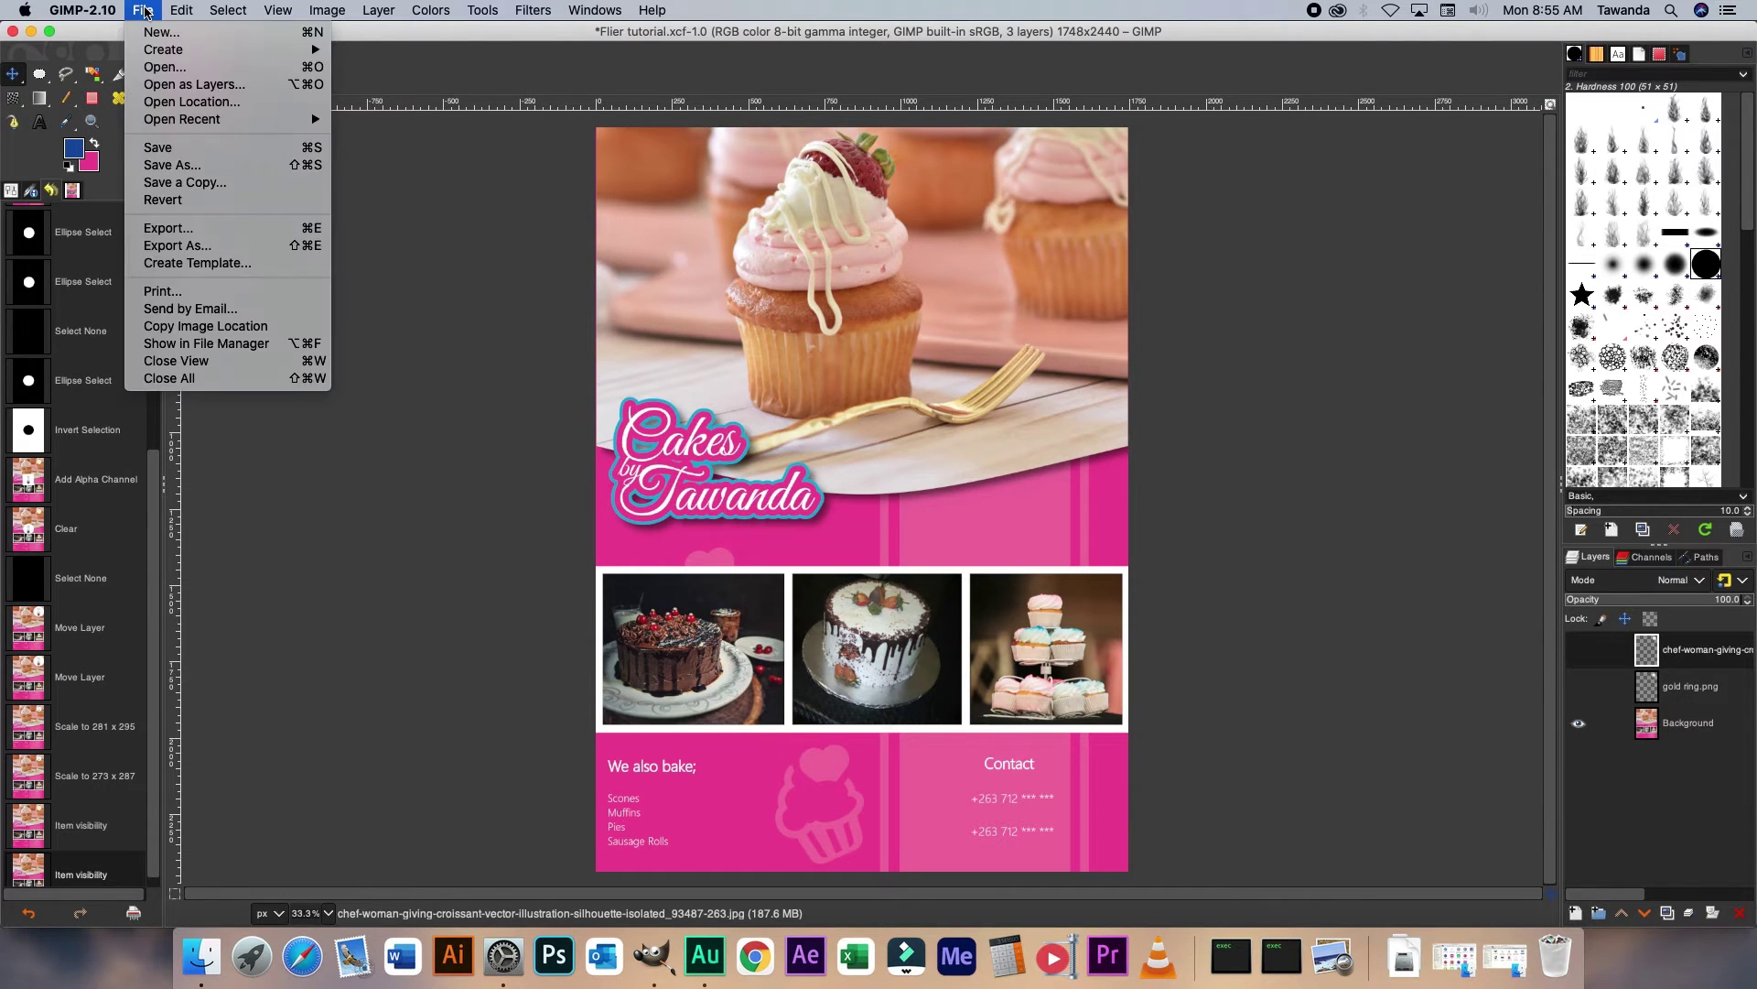
click(157, 33)
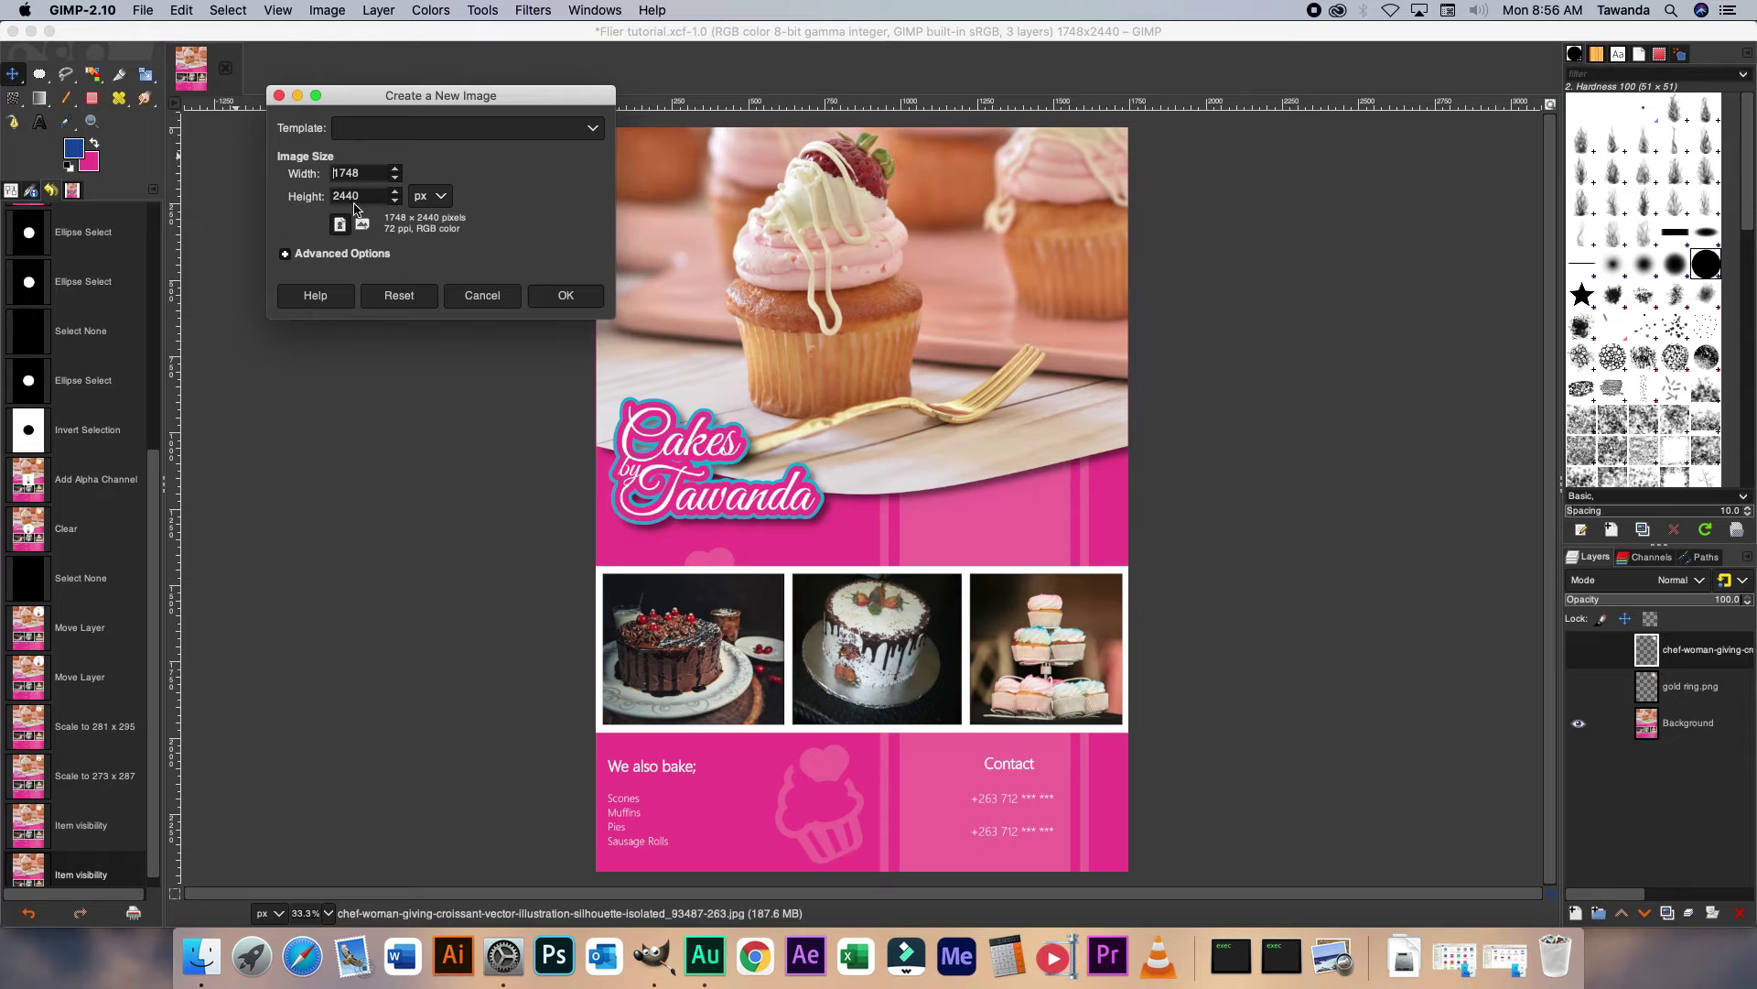
click(566, 296)
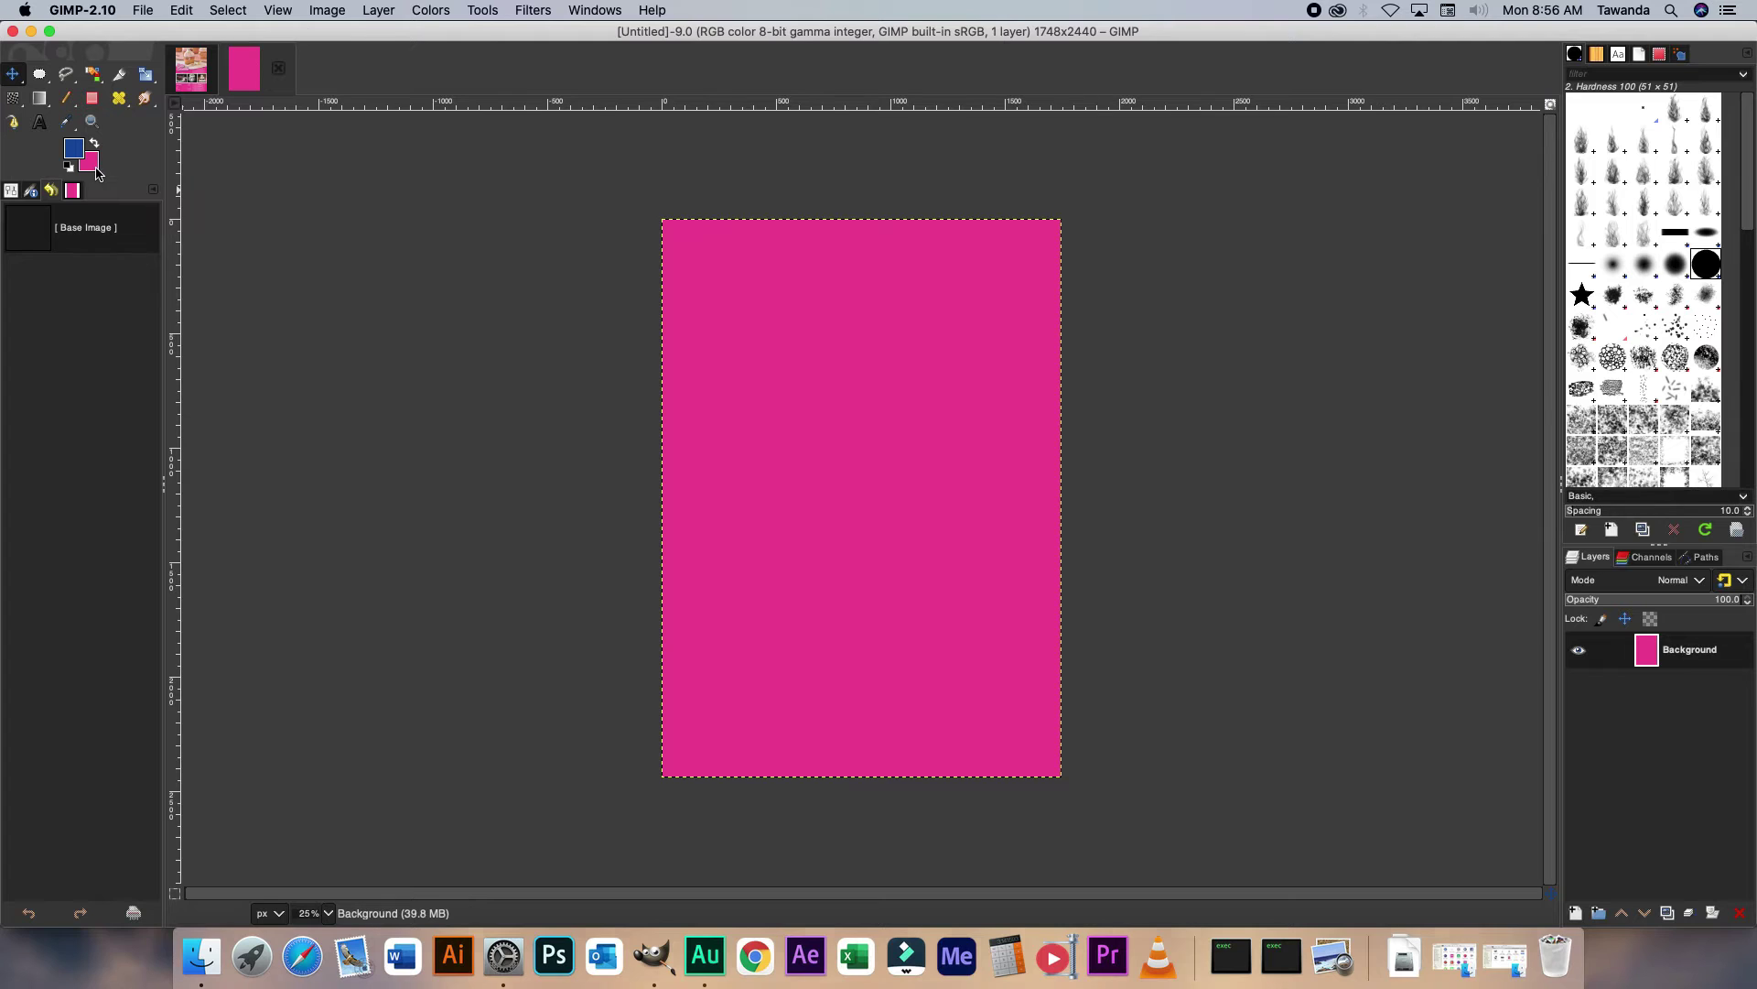
click(97, 172)
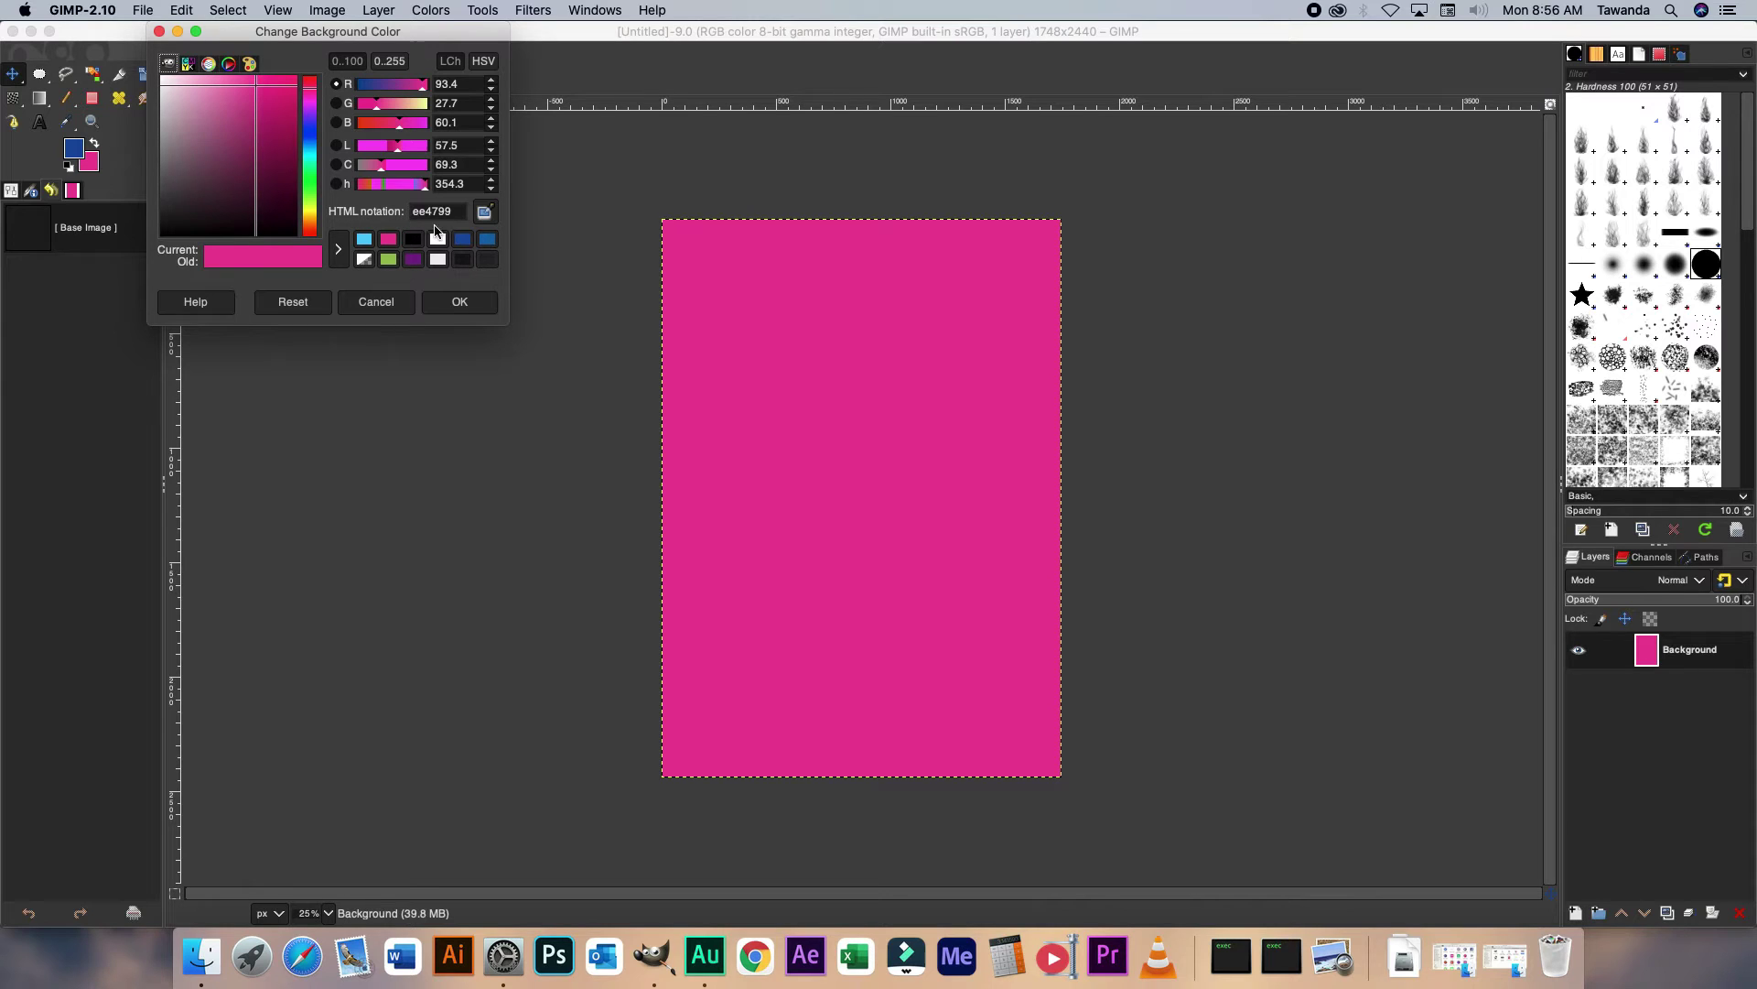
click(465, 300)
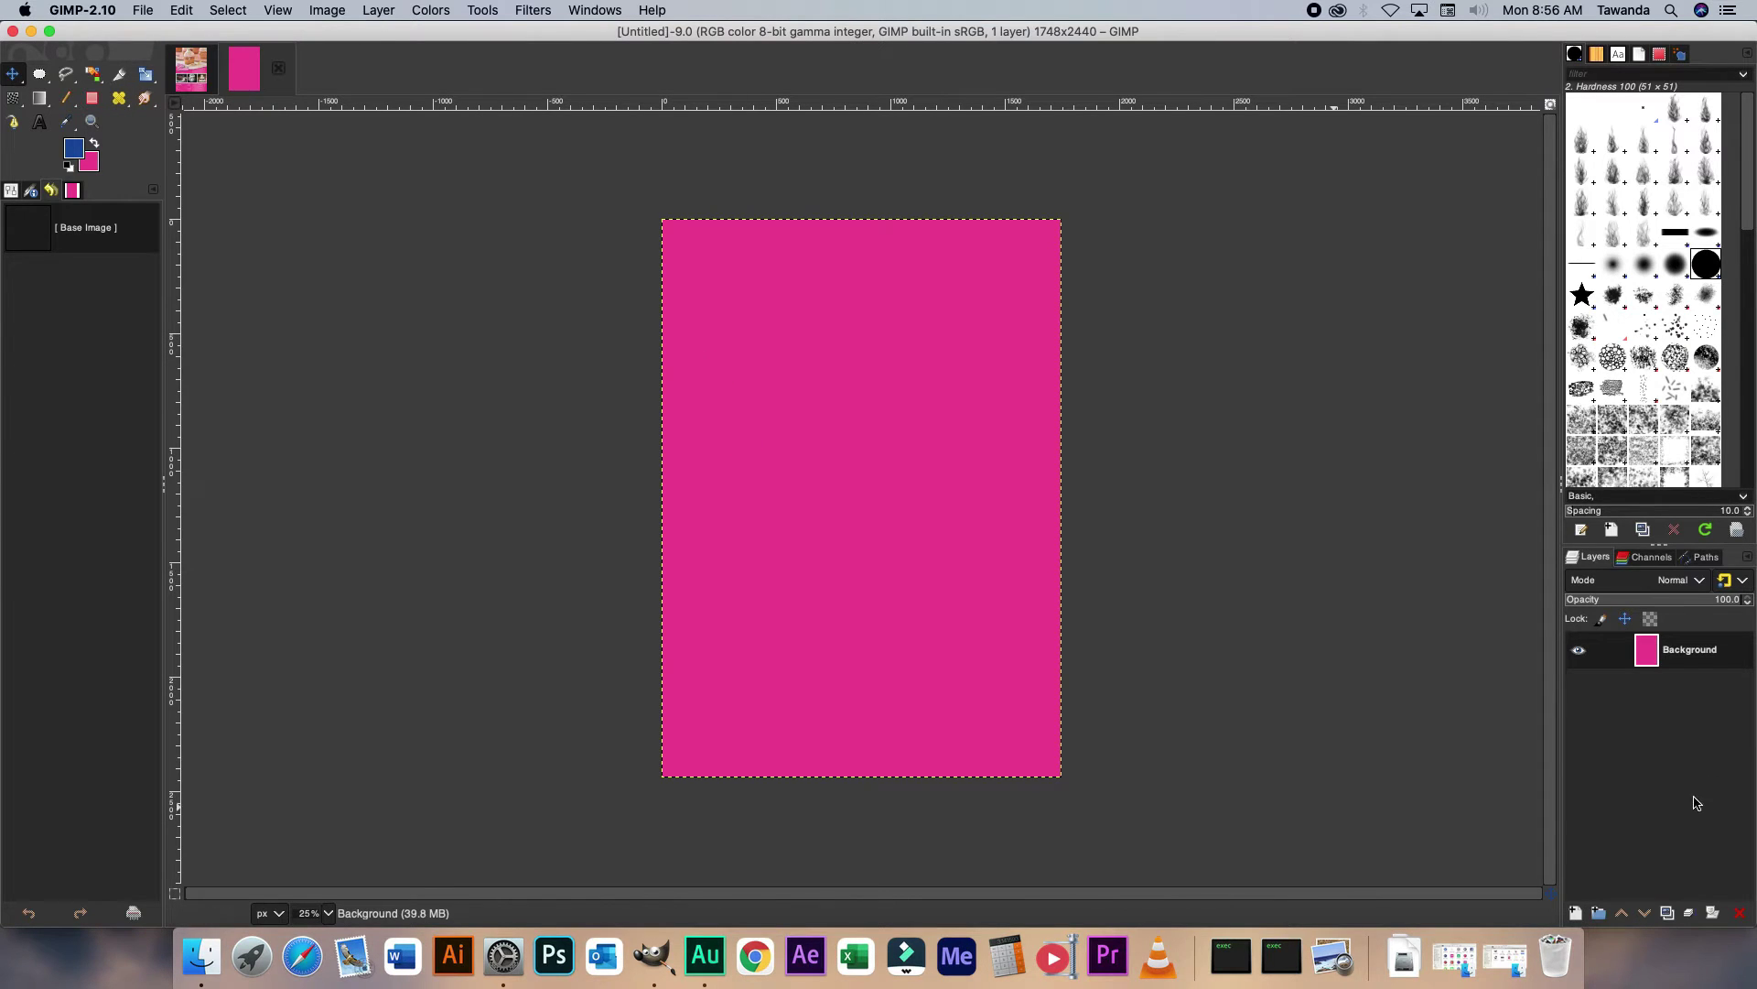
Add a new transparent layer and place a horizontal guide at 50% of the image.
shift+click(1575, 913)
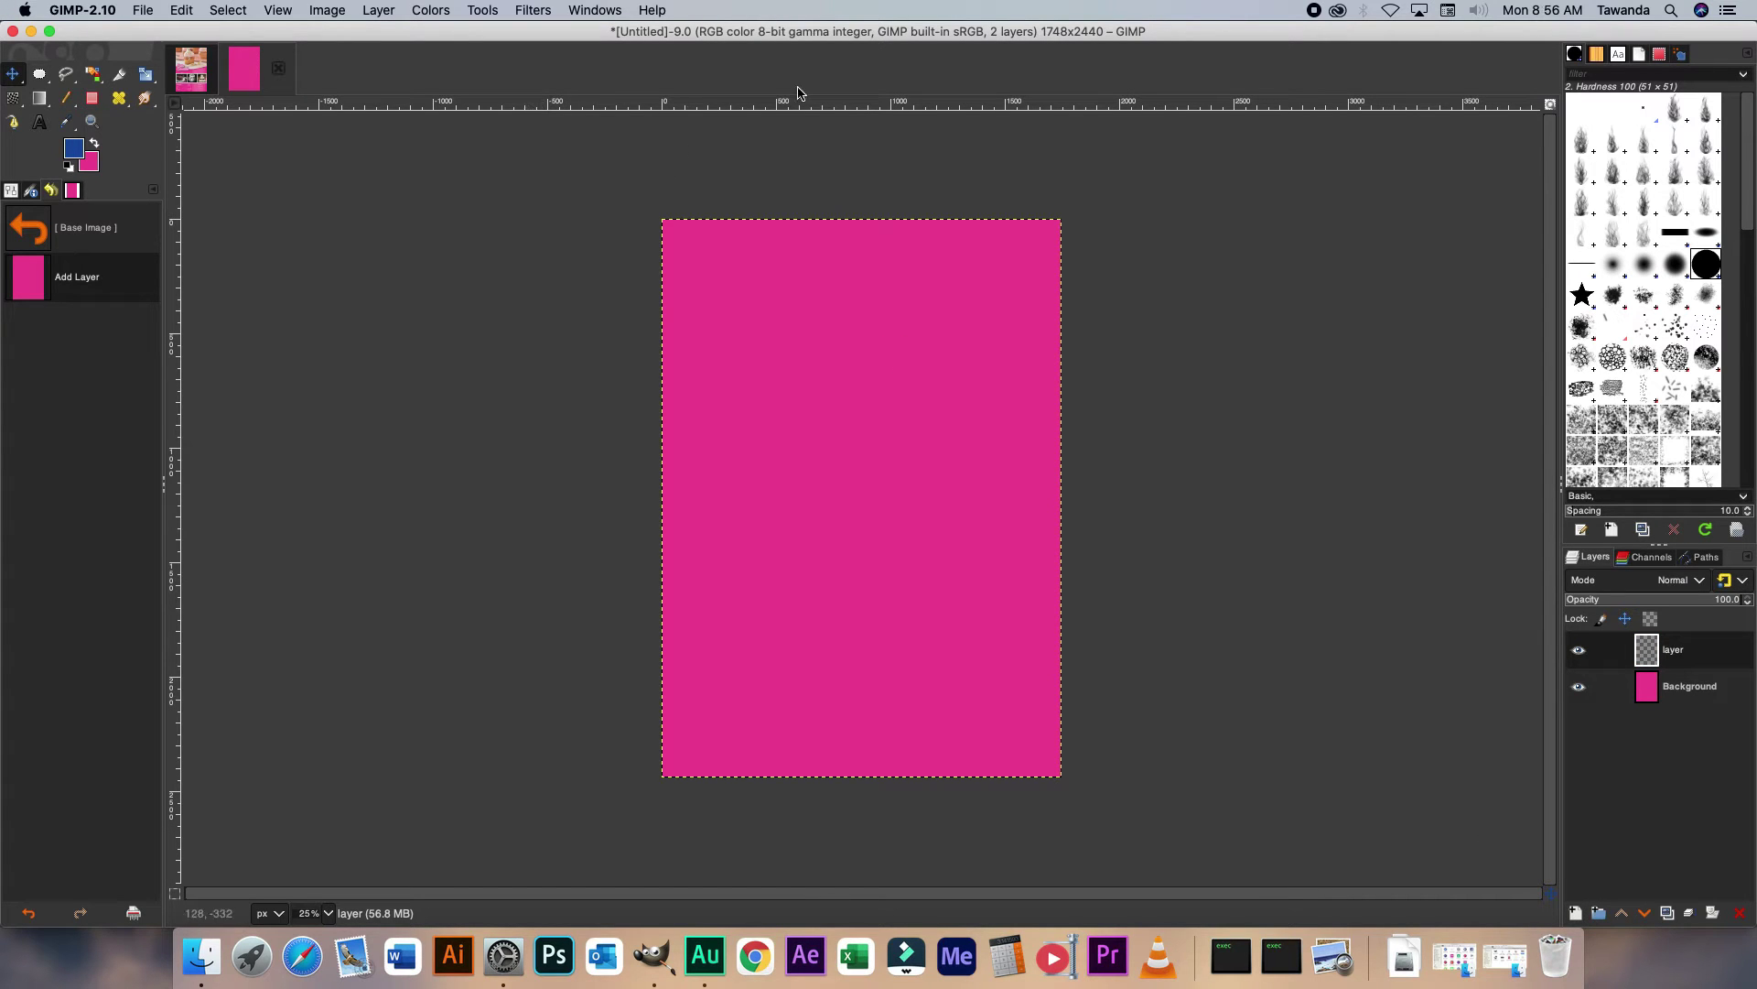
click(329, 13)
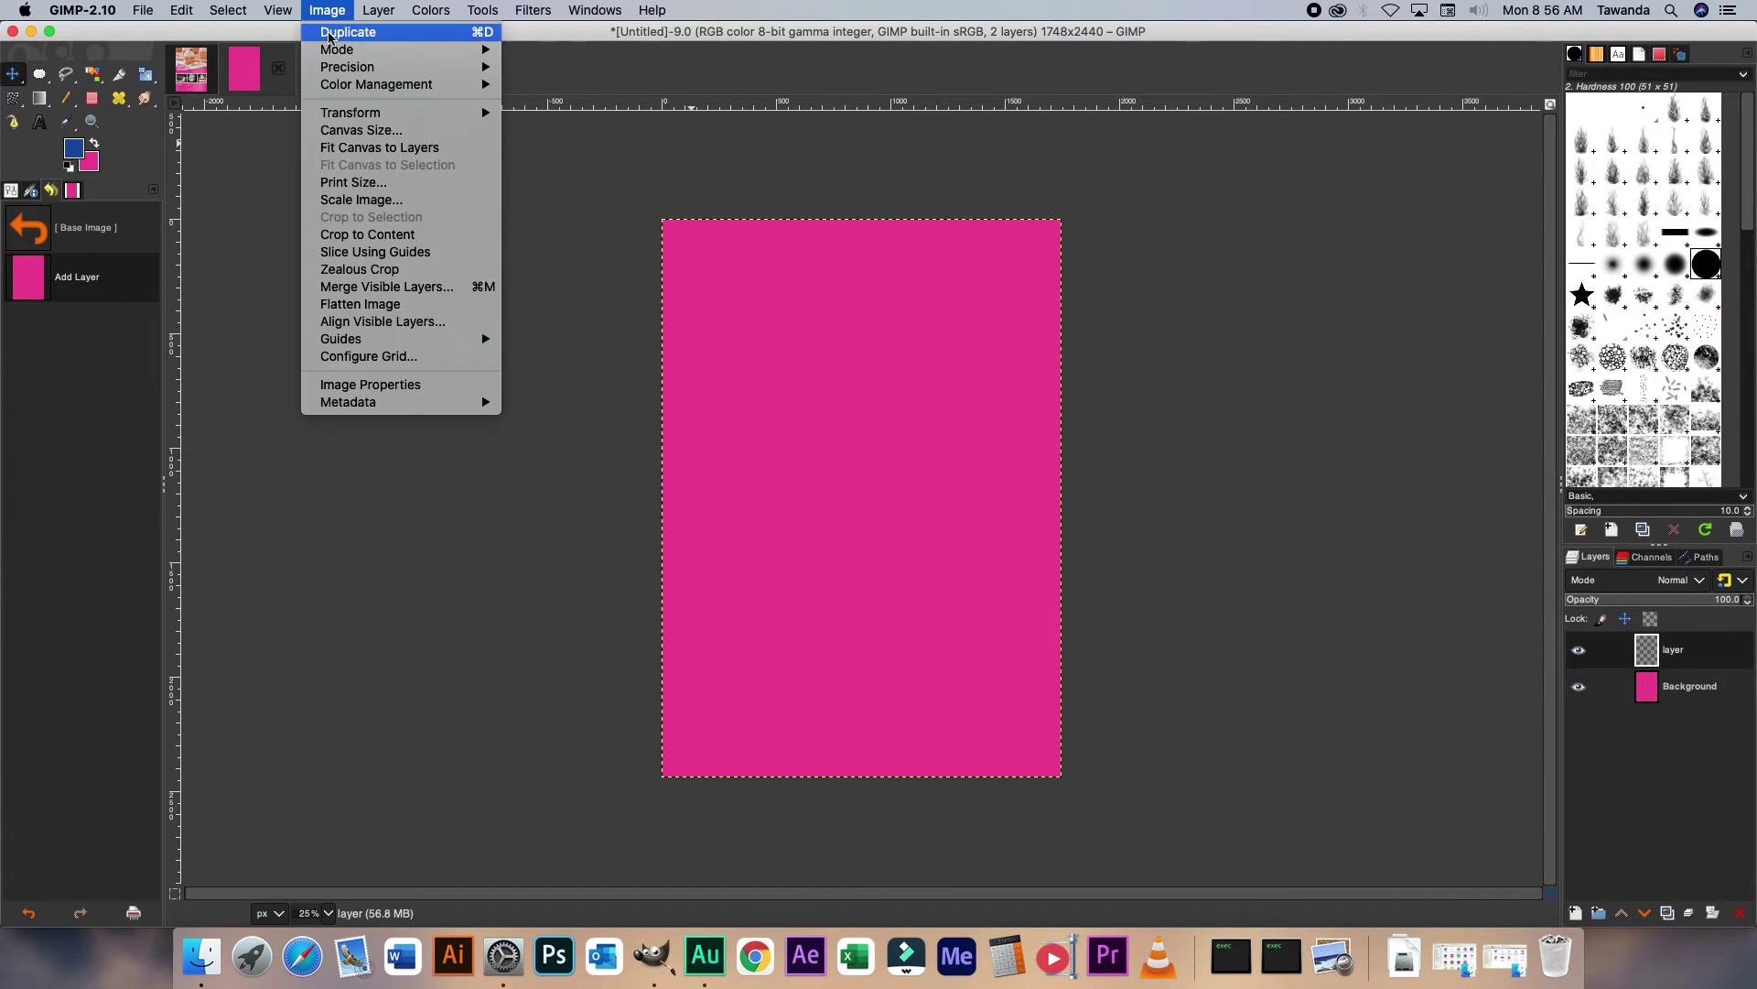
mouse_move(449, 343)
click(549, 339)
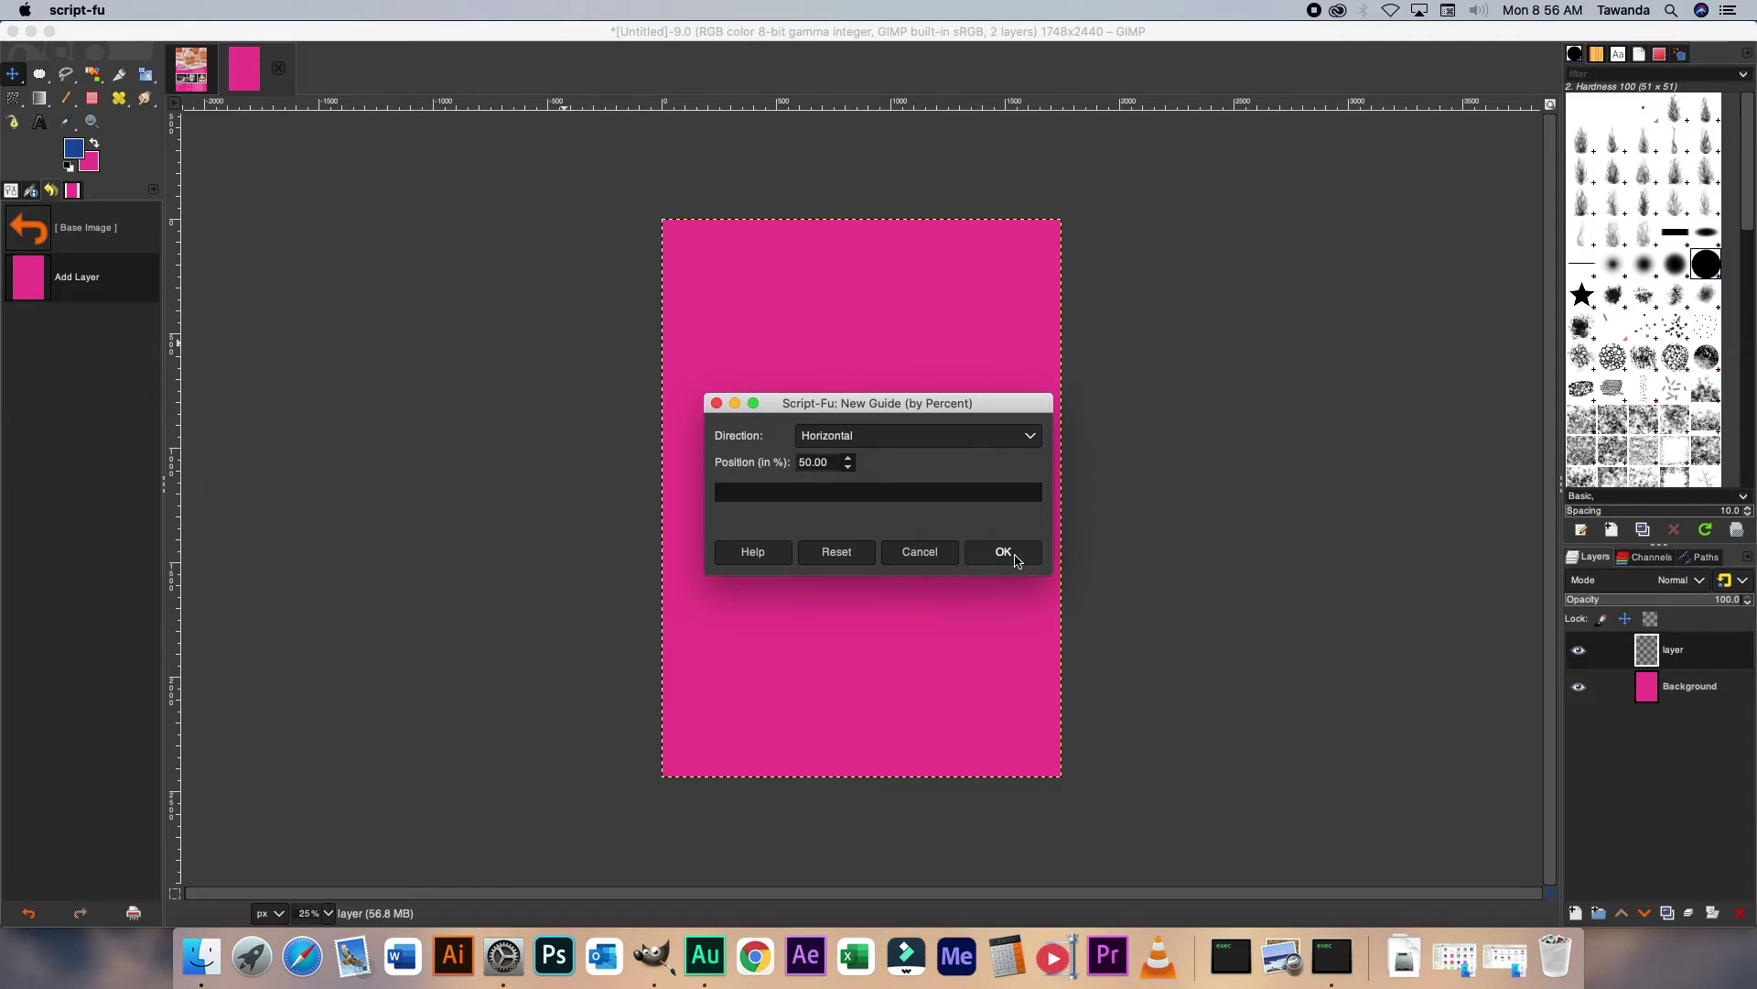
click(1004, 552)
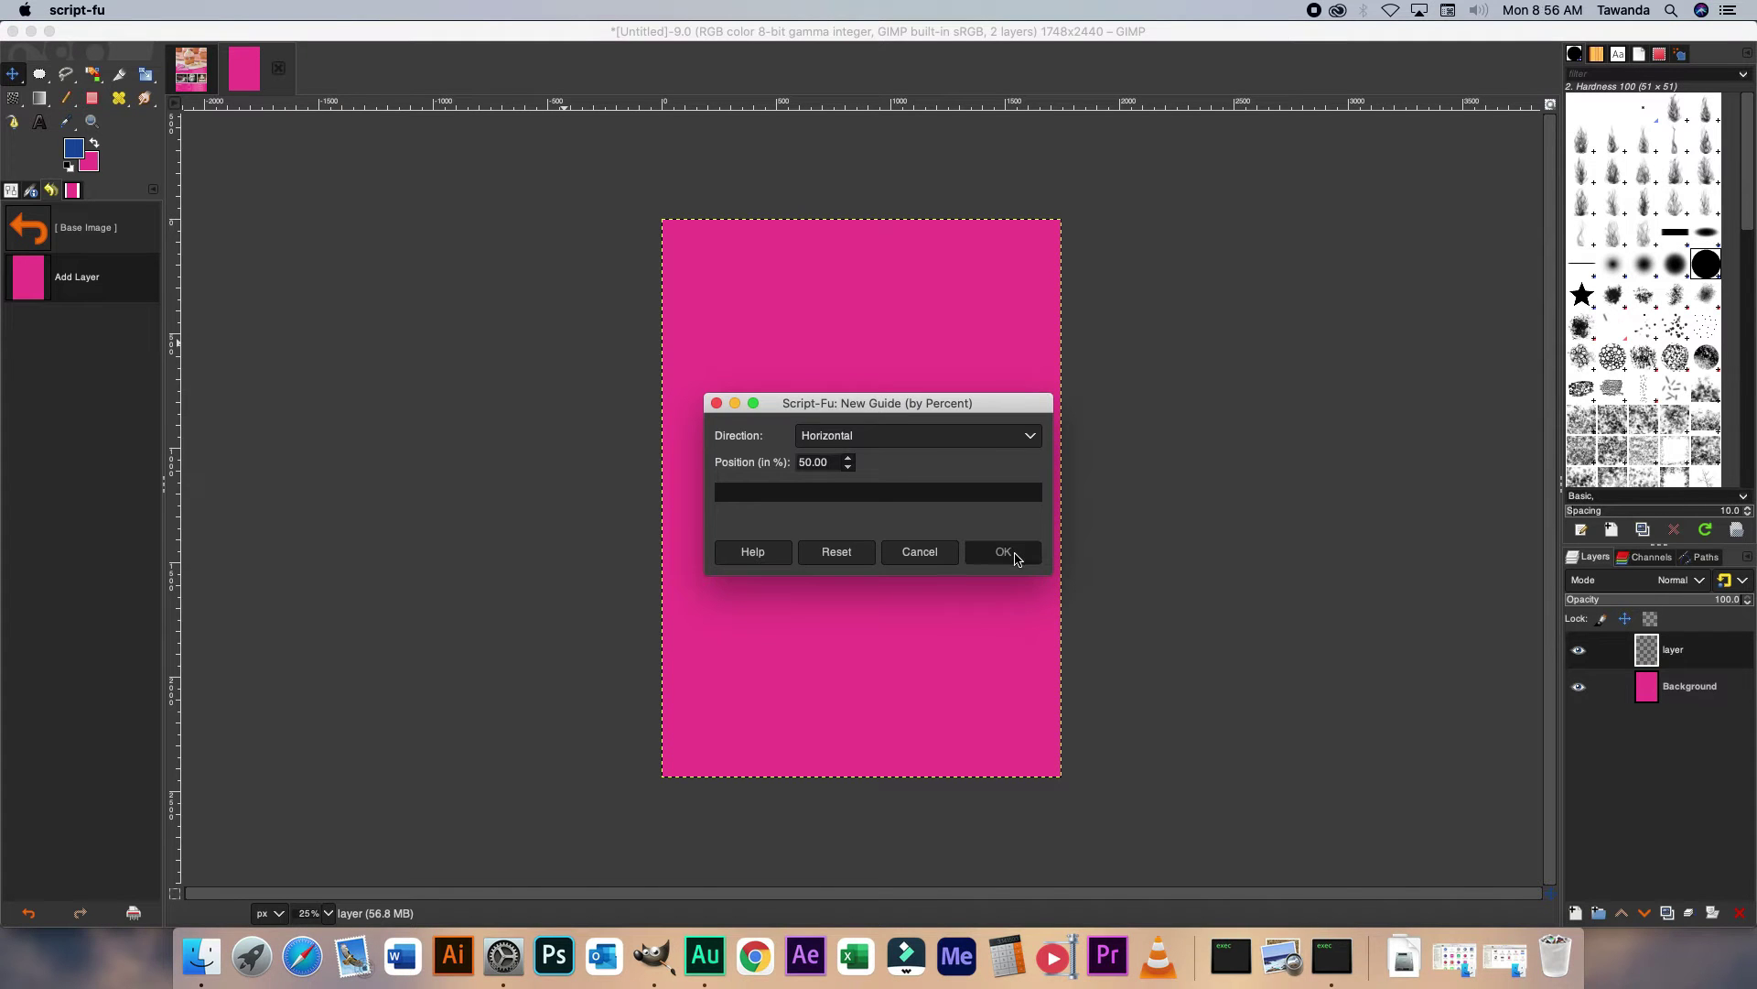
Add a vertical guide at 50% of the image.
click(327, 10)
mouse_move(481, 339)
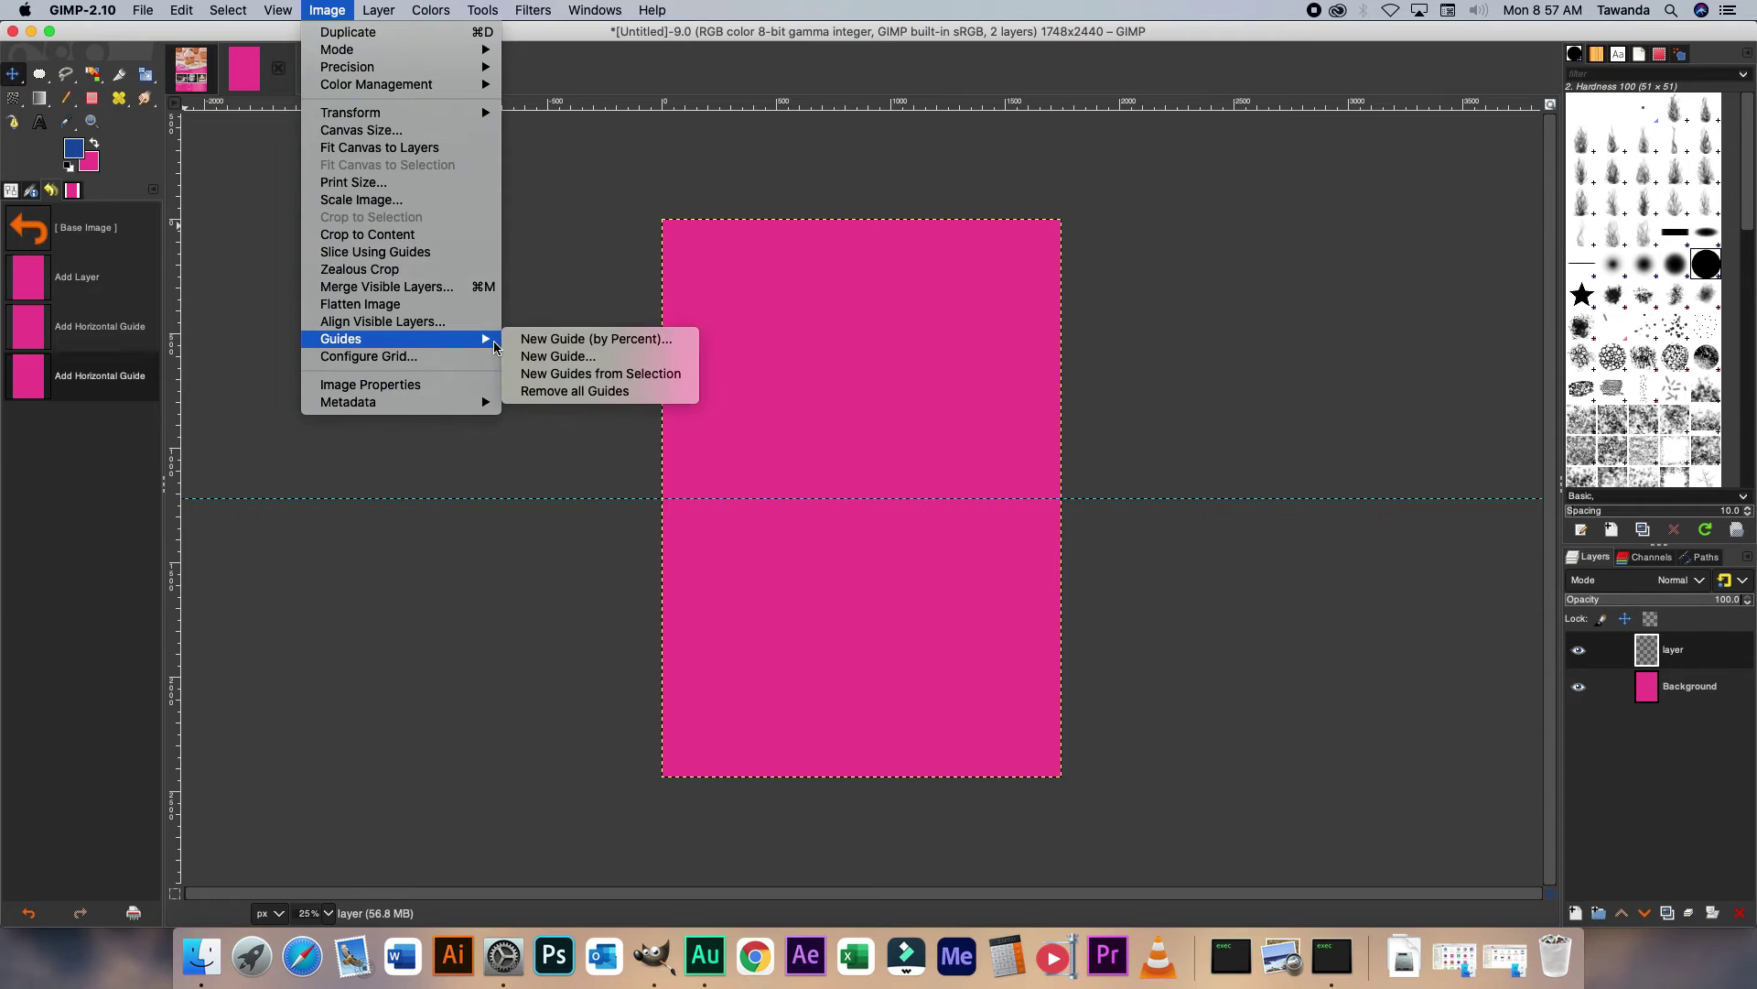
click(607, 341)
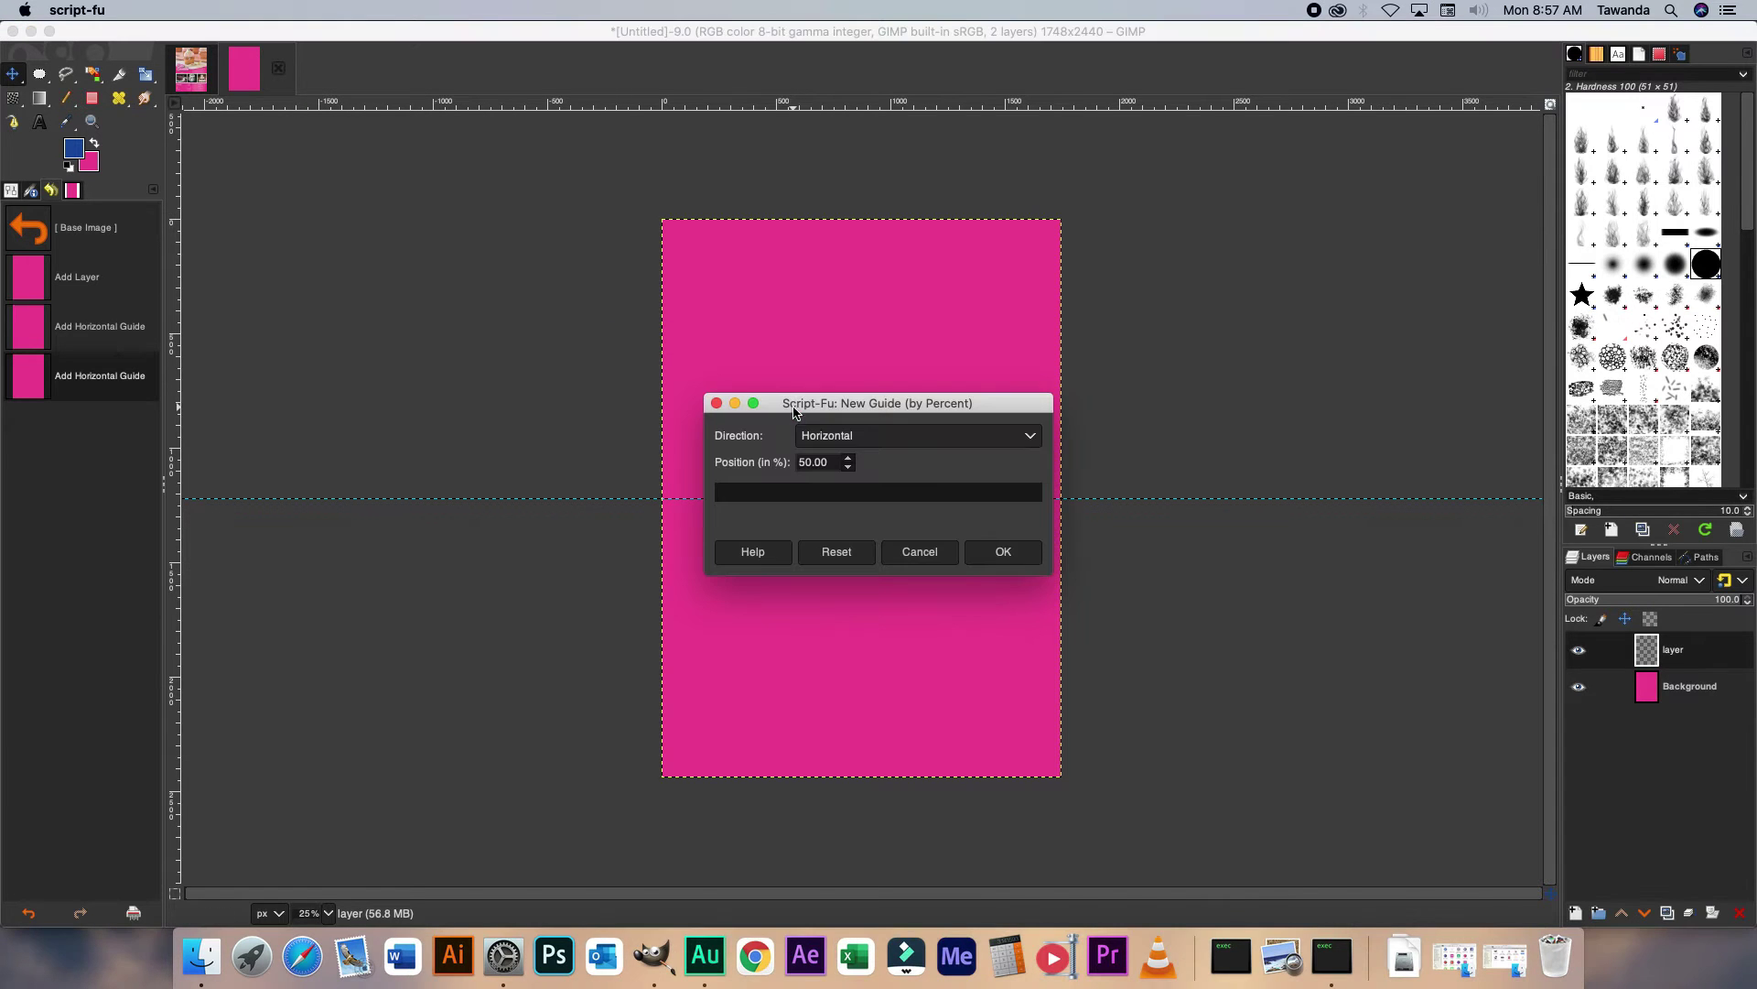
click(961, 441)
click(942, 475)
click(1010, 557)
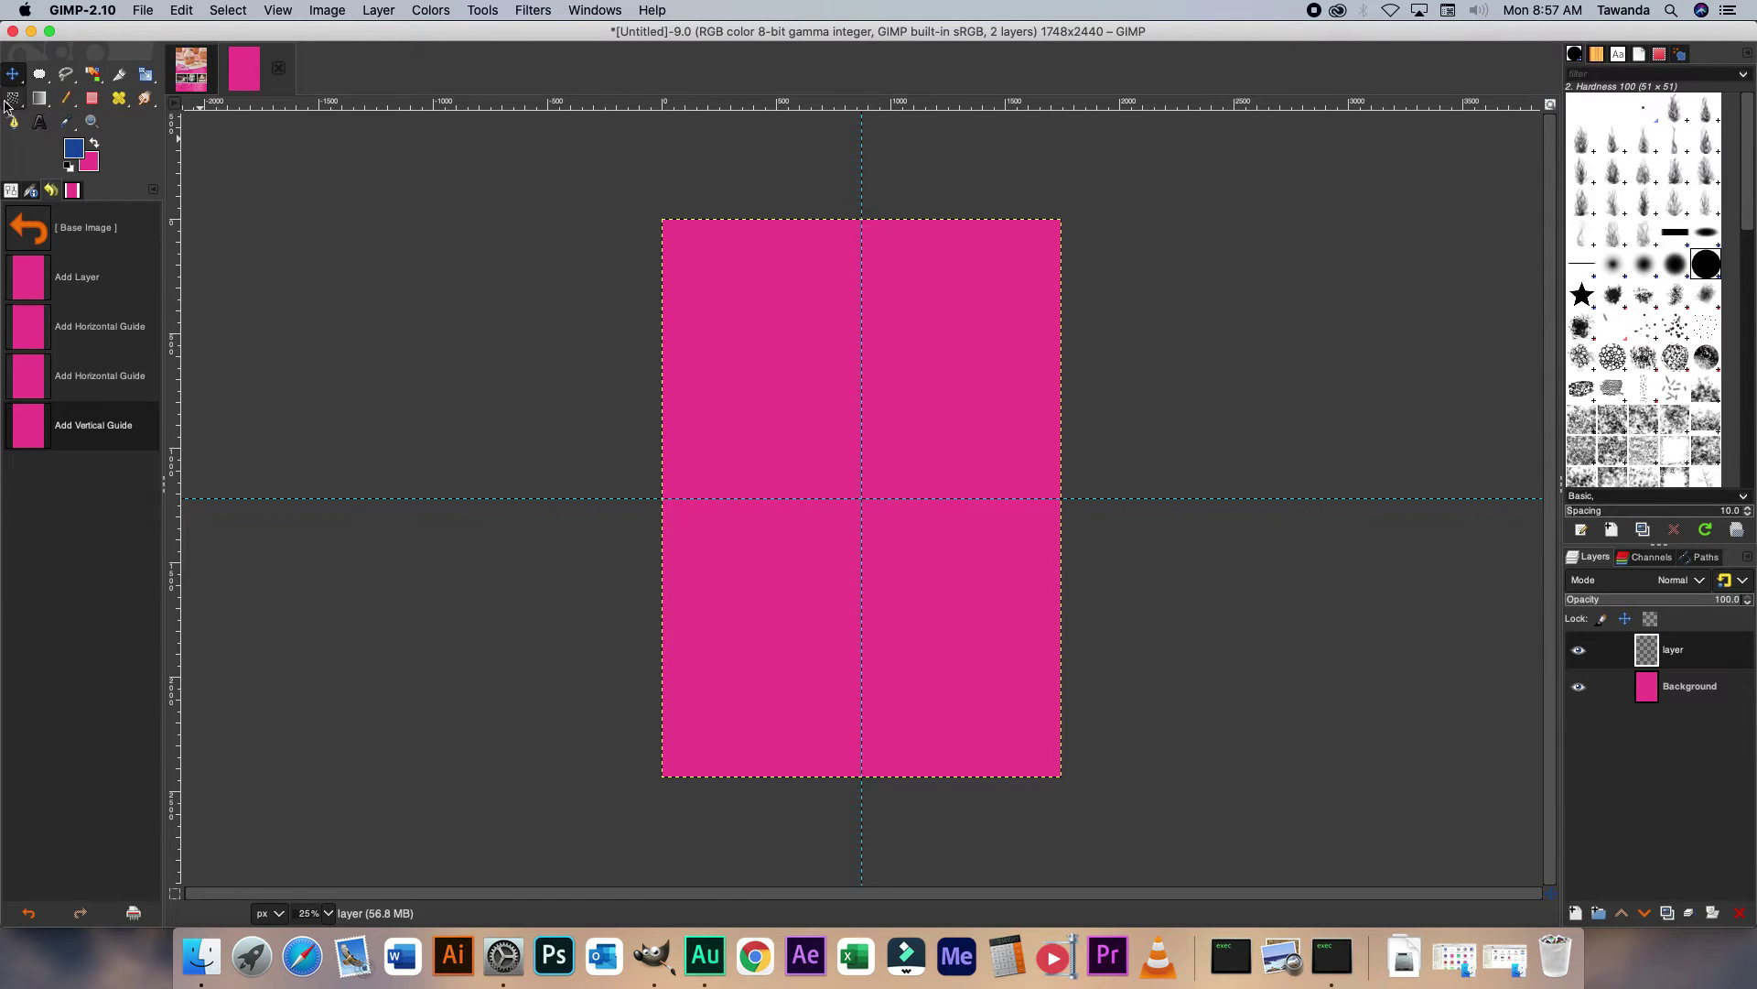
Make a rectangular selection spanning the full canvas height, just to the right of the vertical centre guide.
click(46, 80)
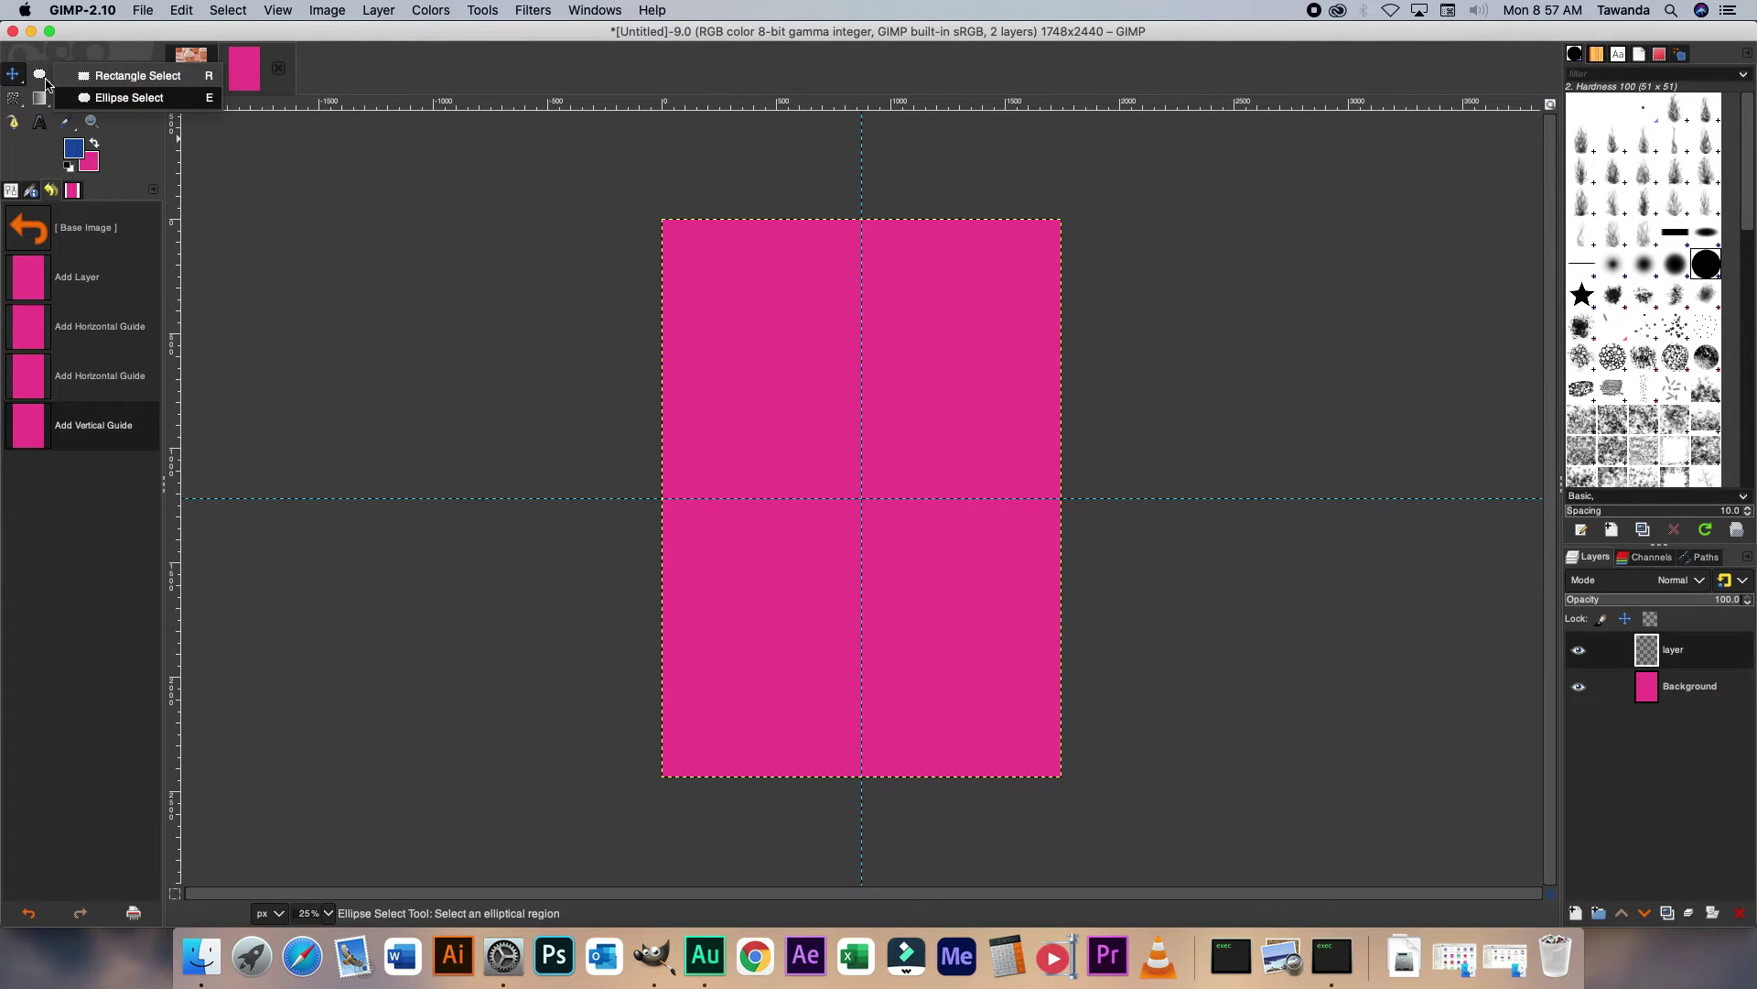
click(138, 77)
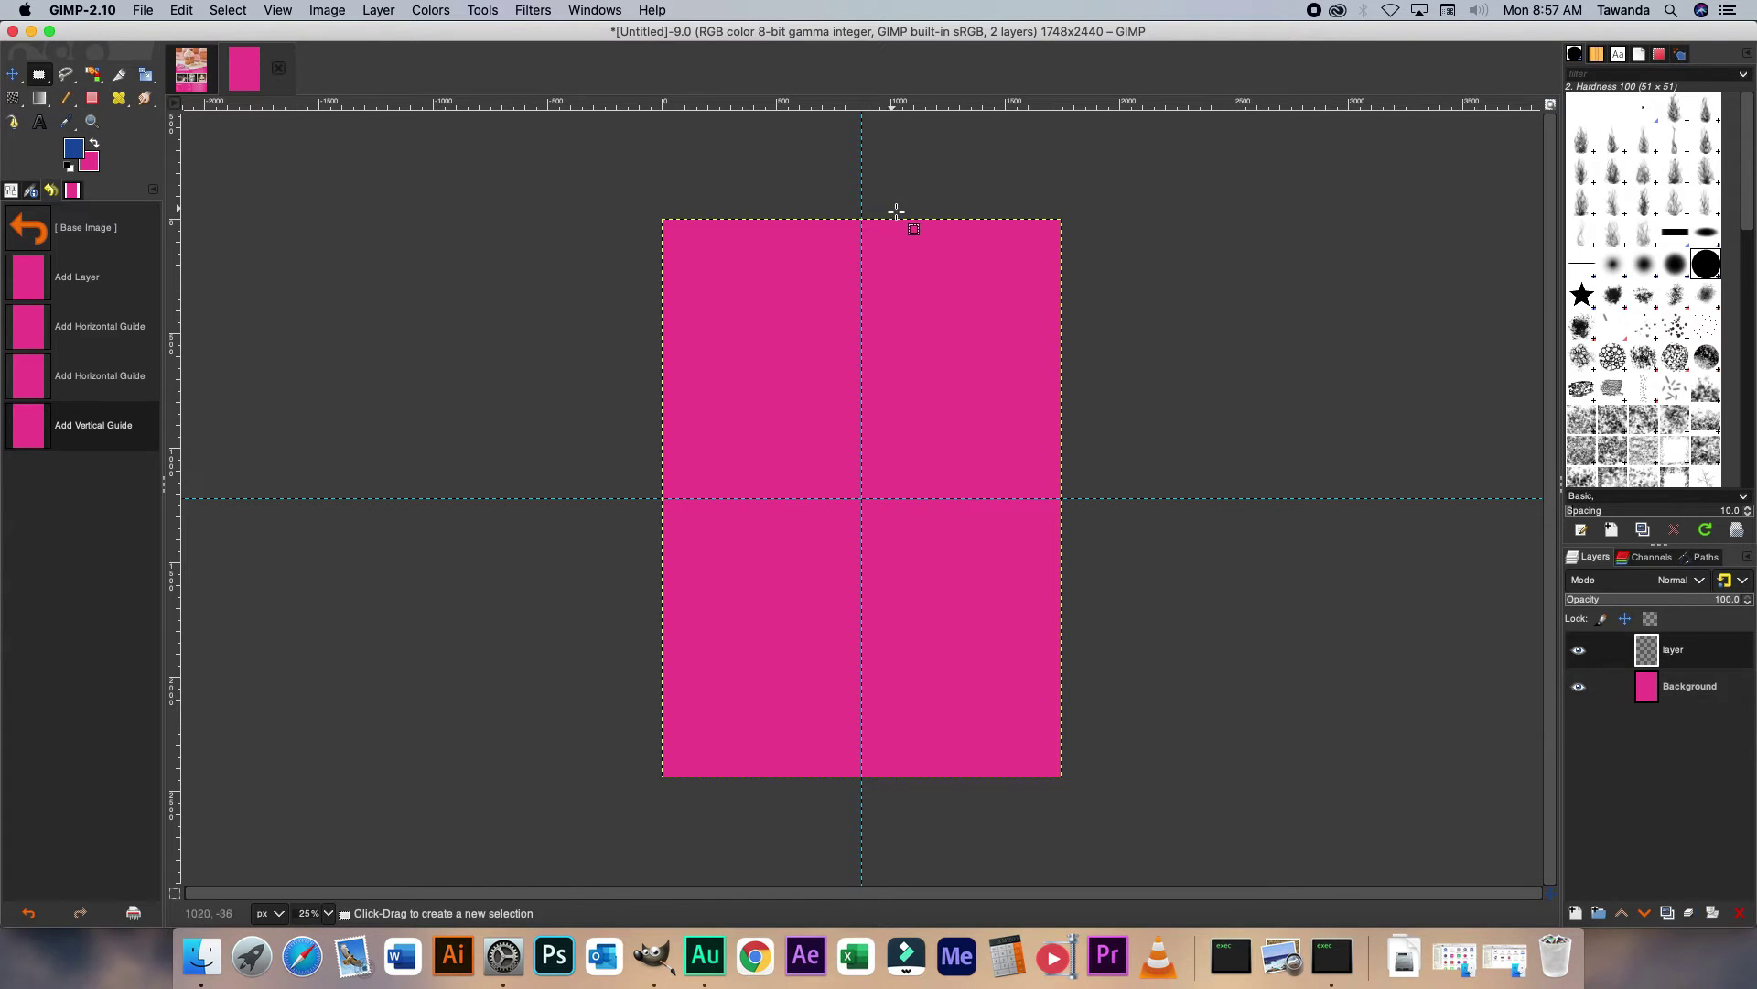
drag(894, 214, 1037, 786)
drag(1031, 475, 943, 467)
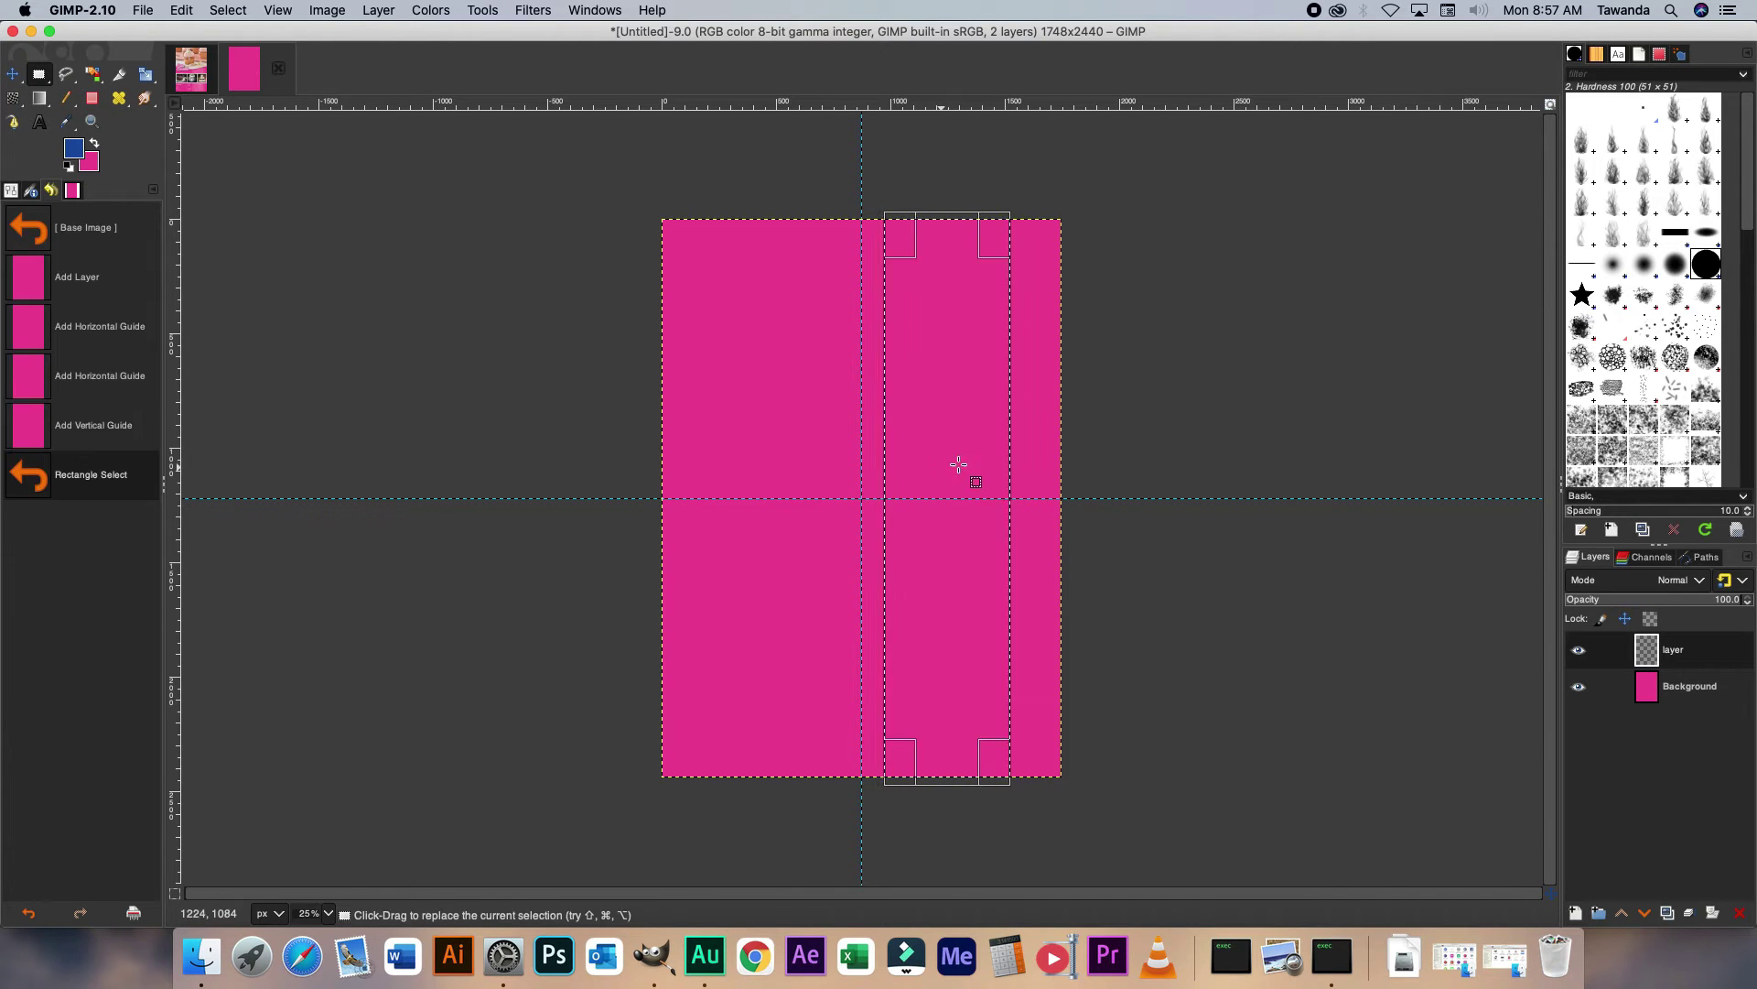
Set the foreground colour to white and fill the rectangular selection with it on the new layer.
click(72, 149)
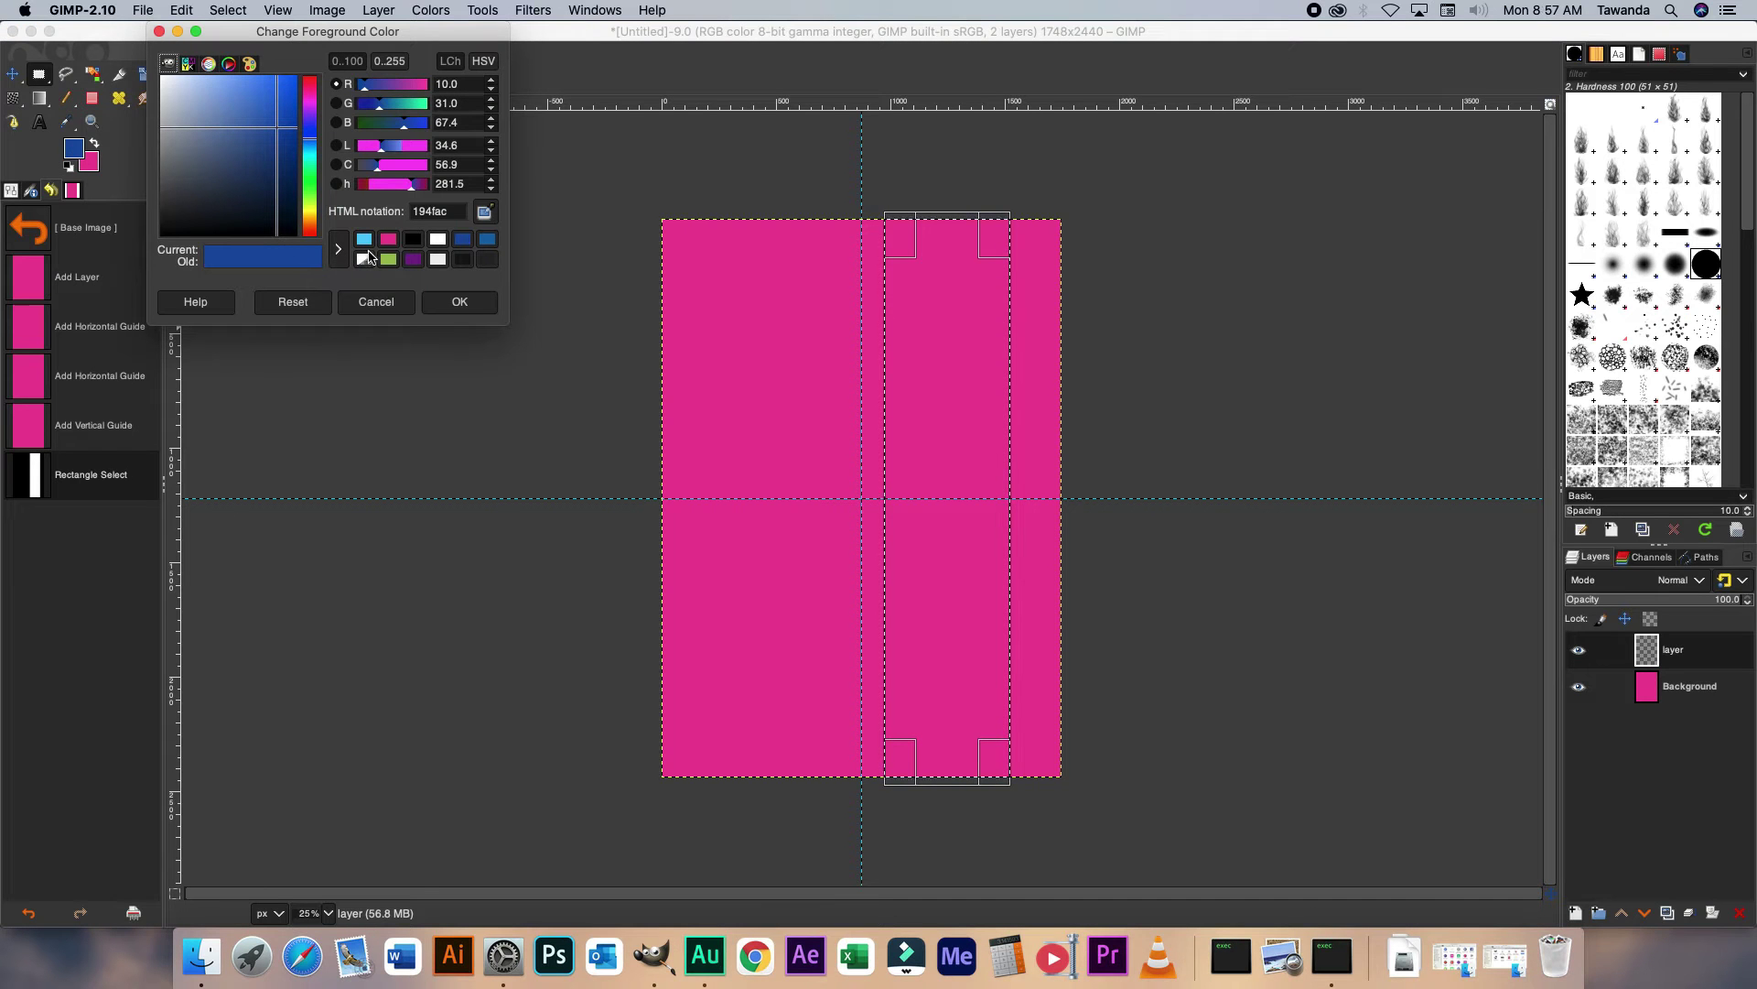
click(439, 240)
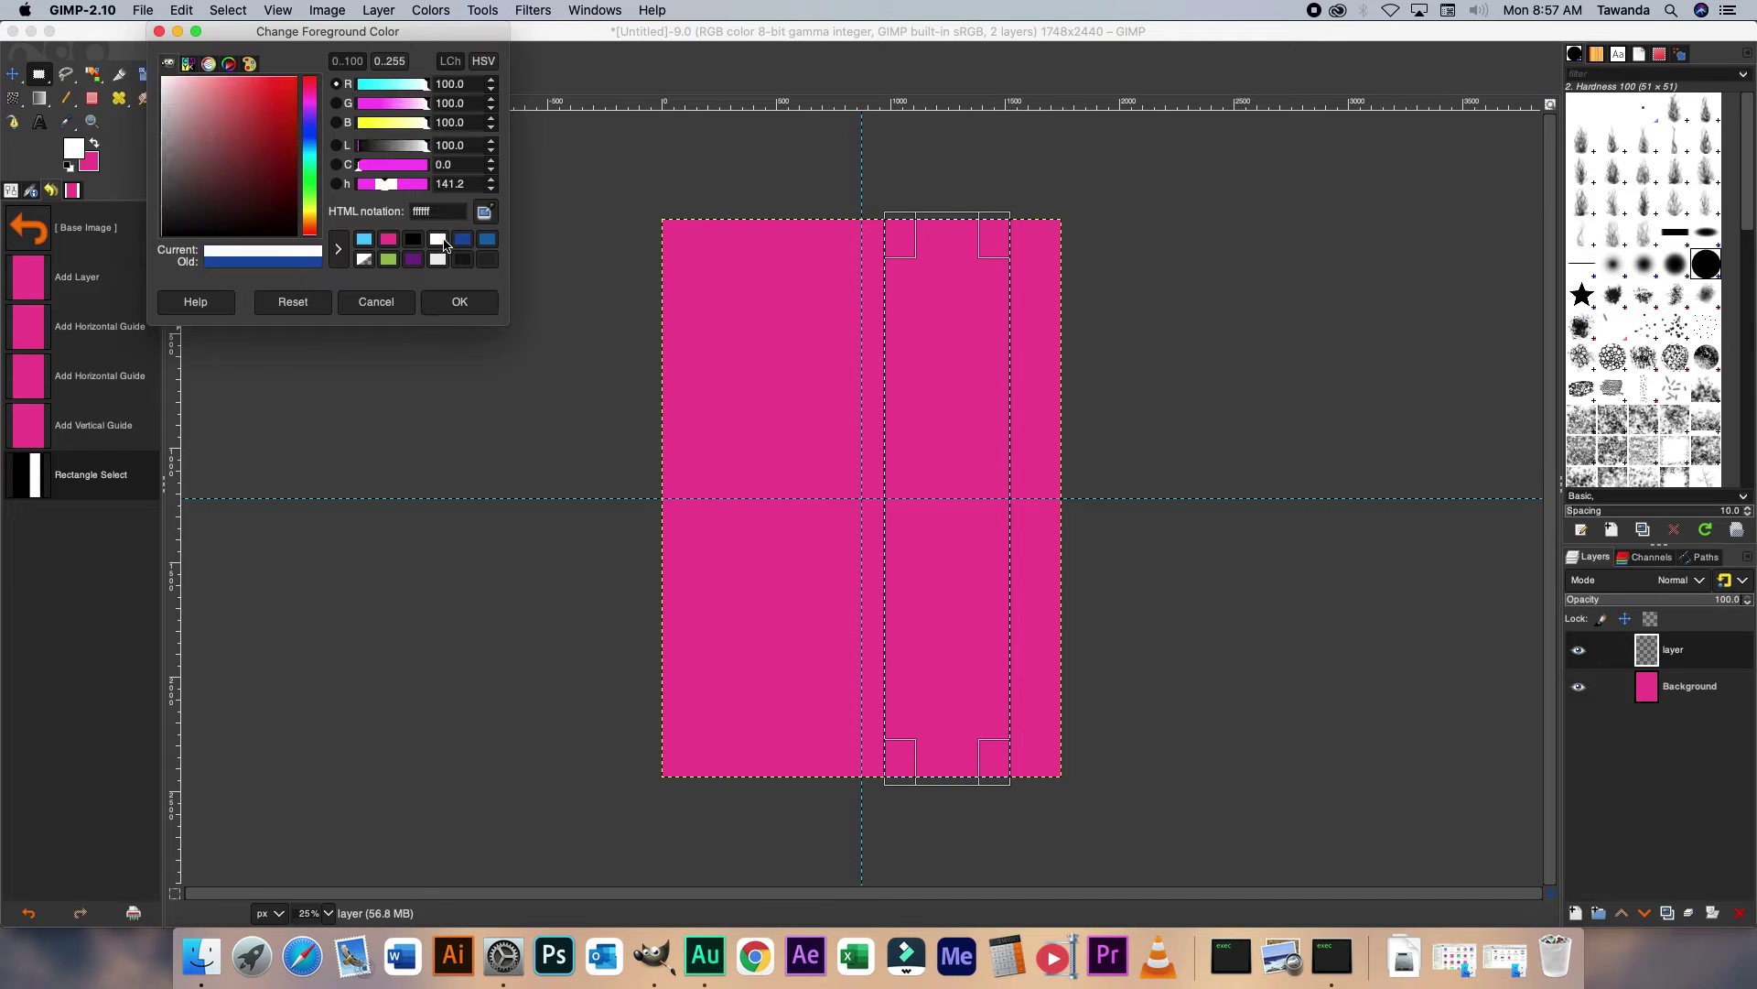
click(460, 303)
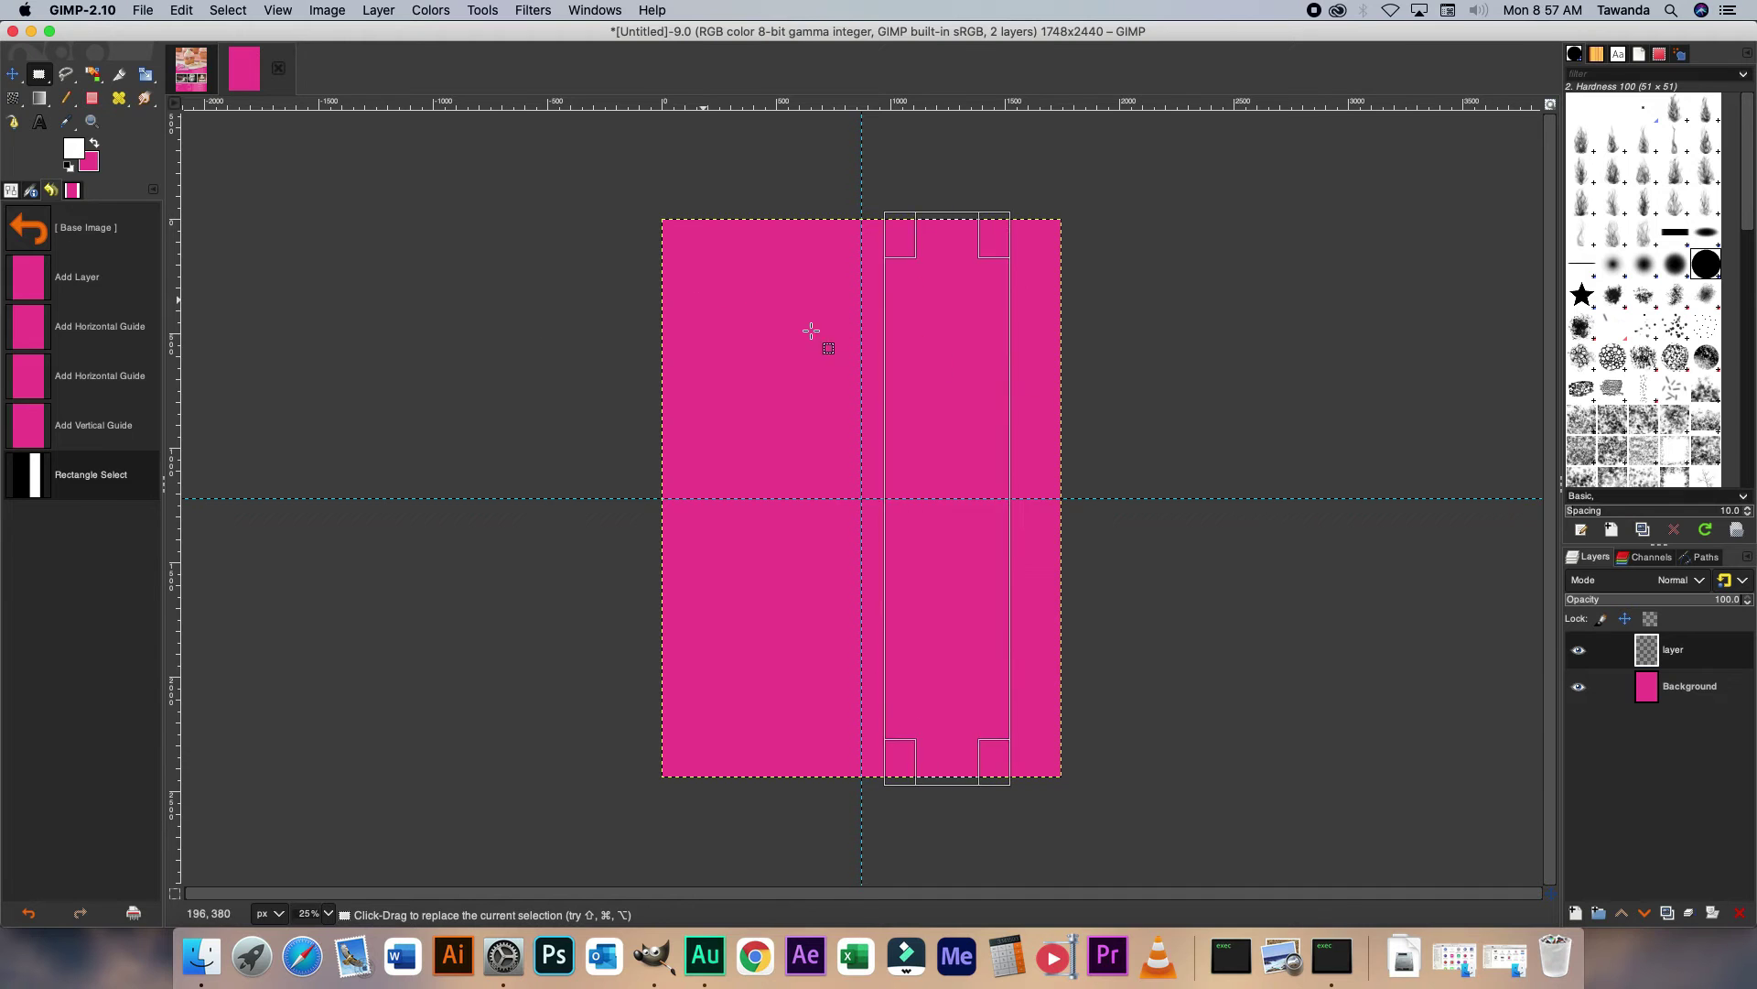
right_click(964, 366)
mouse_move(1013, 412)
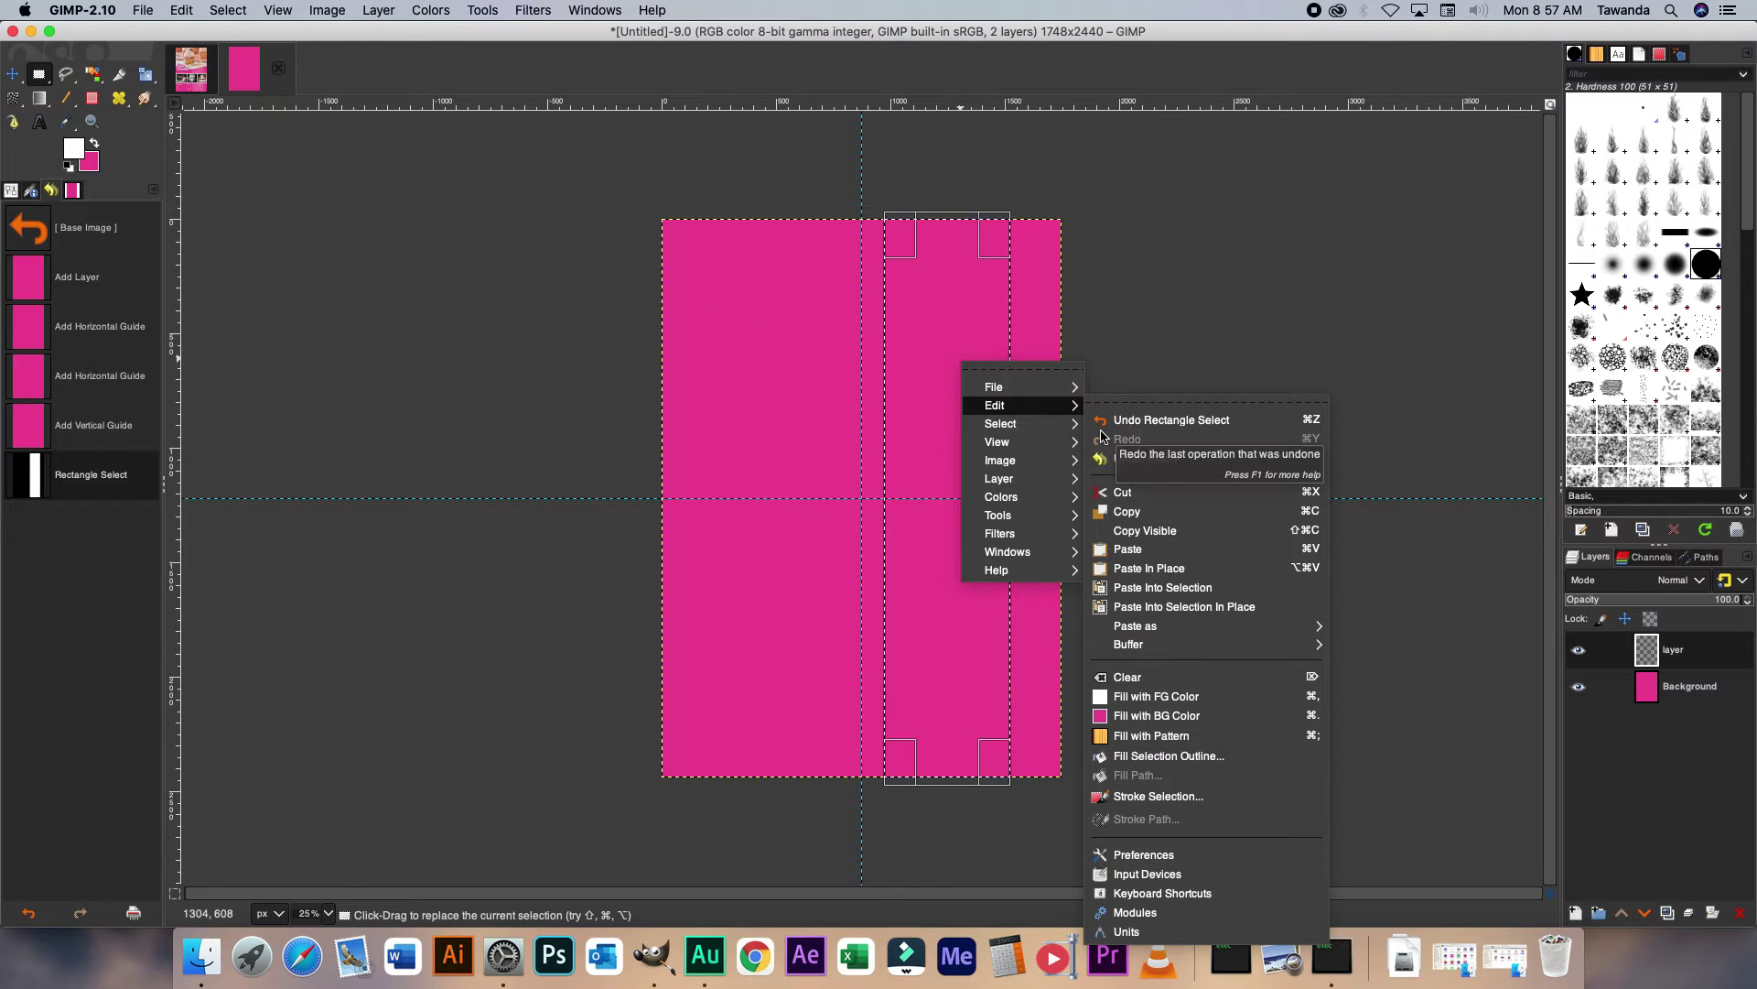
click(1177, 702)
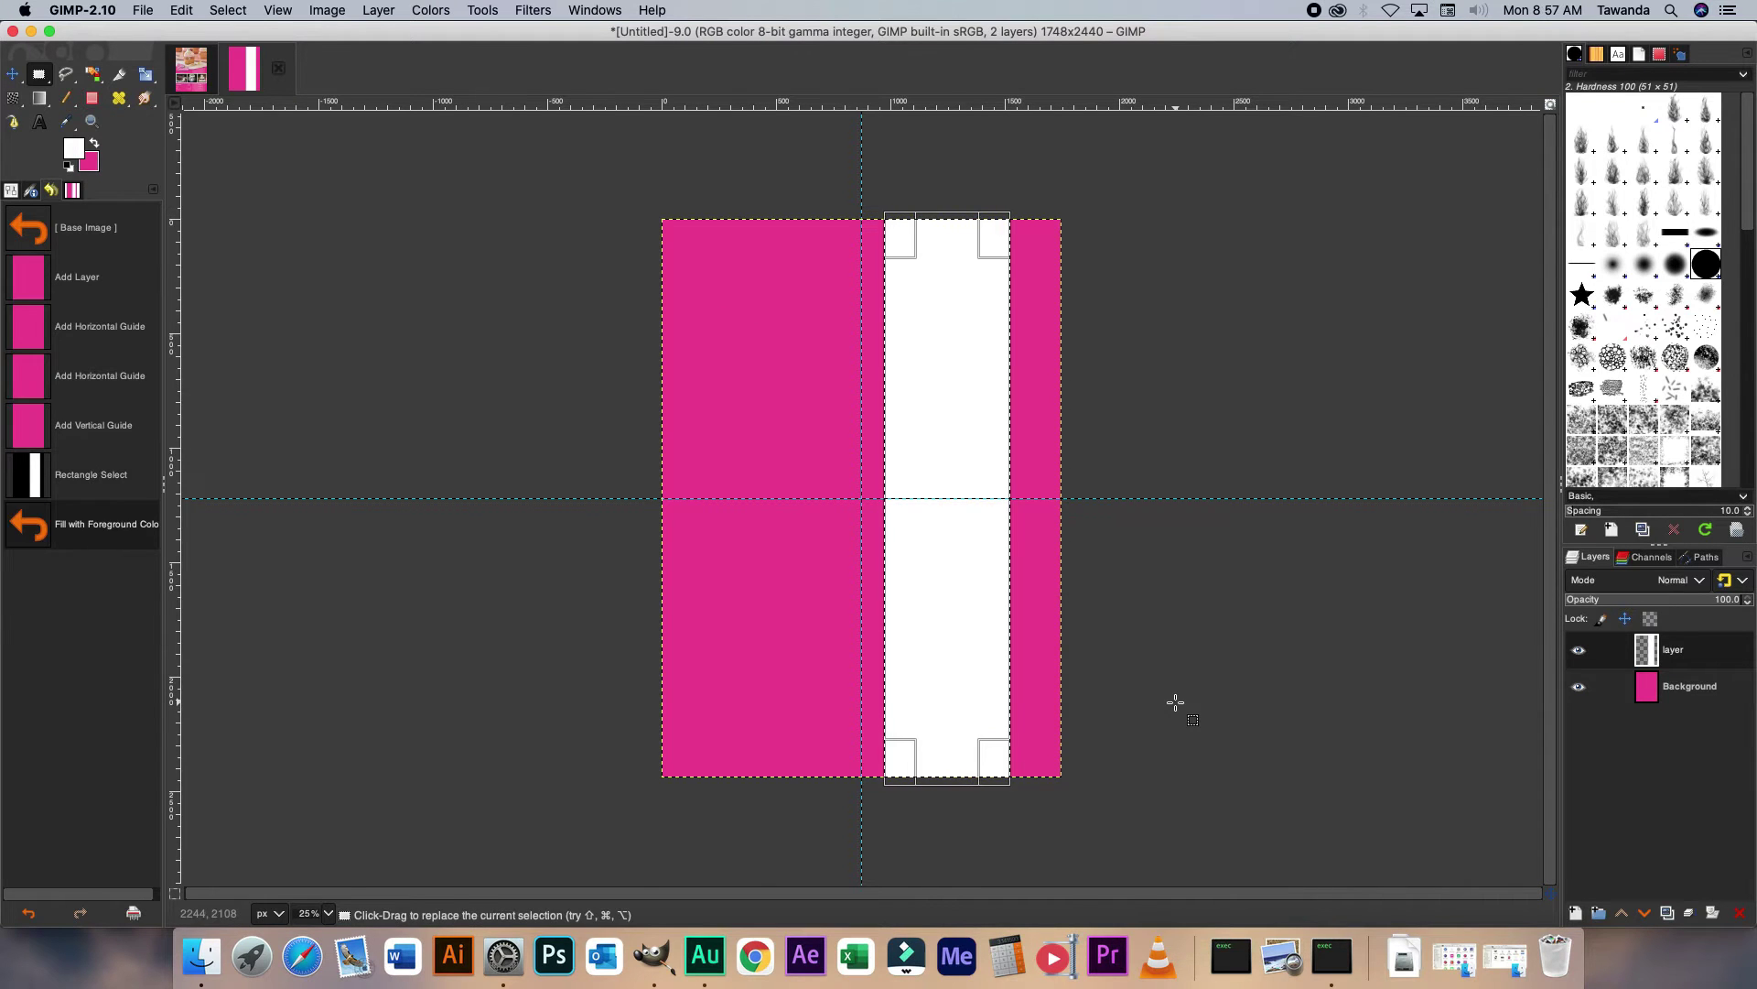
Clear the selection around the wide white band.
drag(885, 280, 916, 717)
right_click(911, 426)
mouse_move(991, 488)
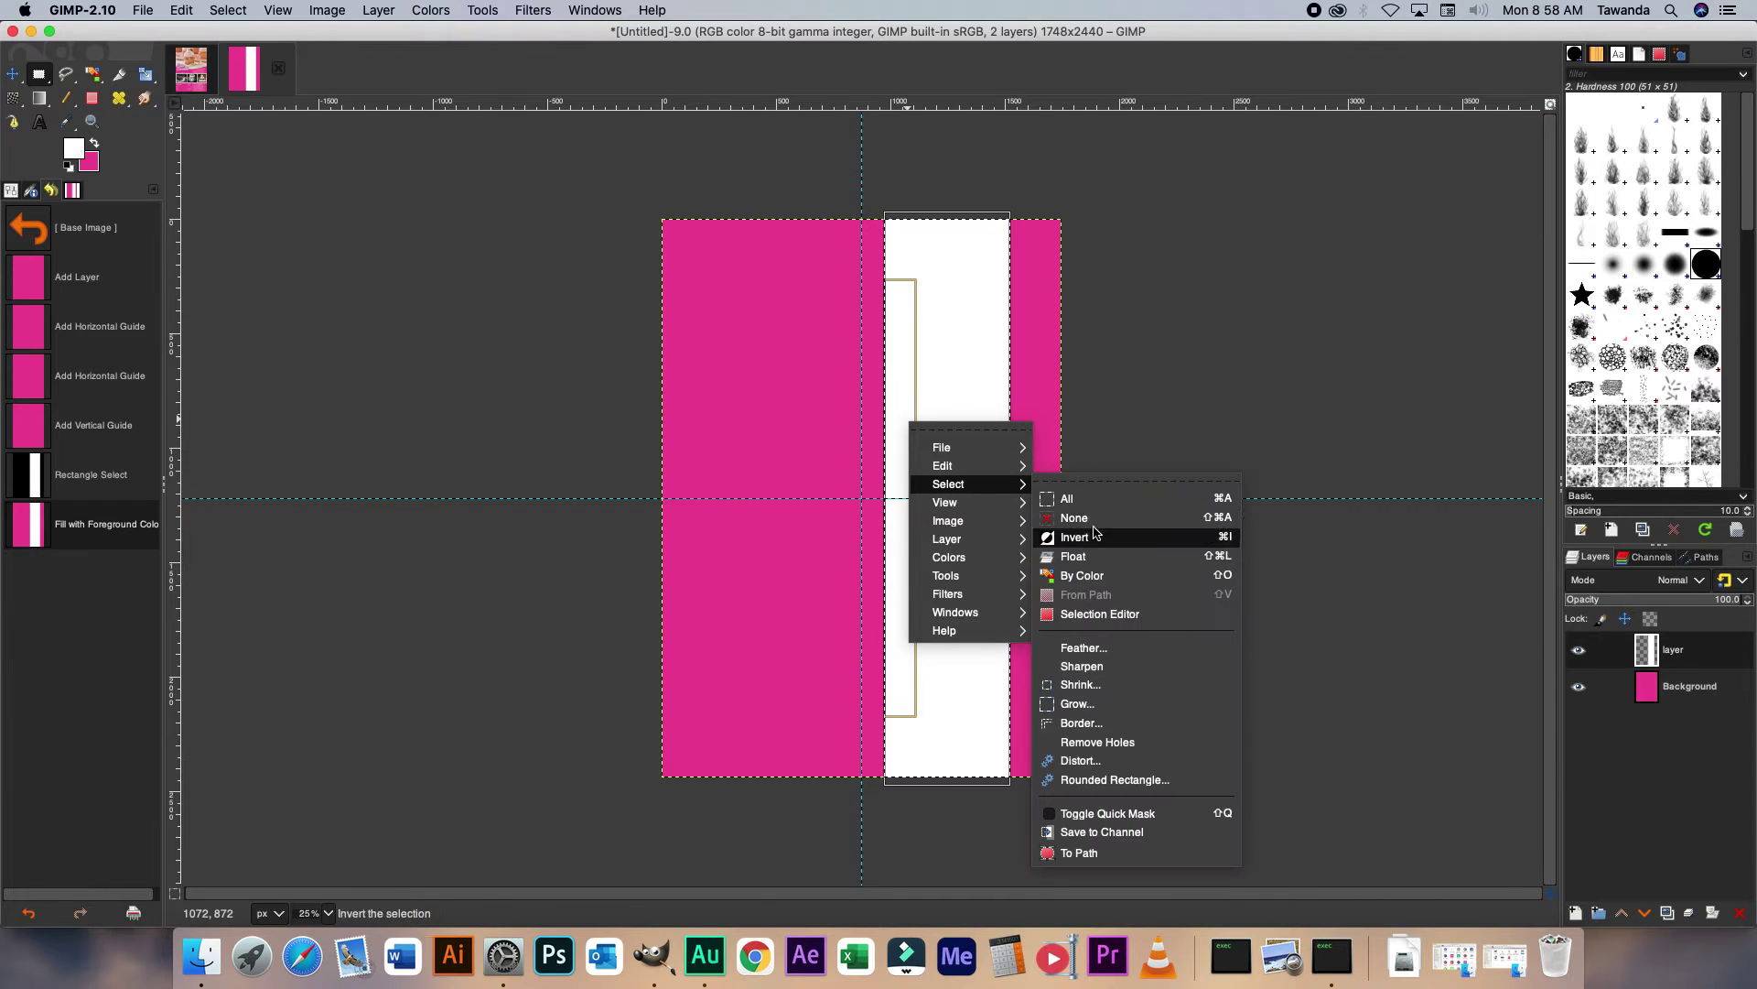
click(1092, 520)
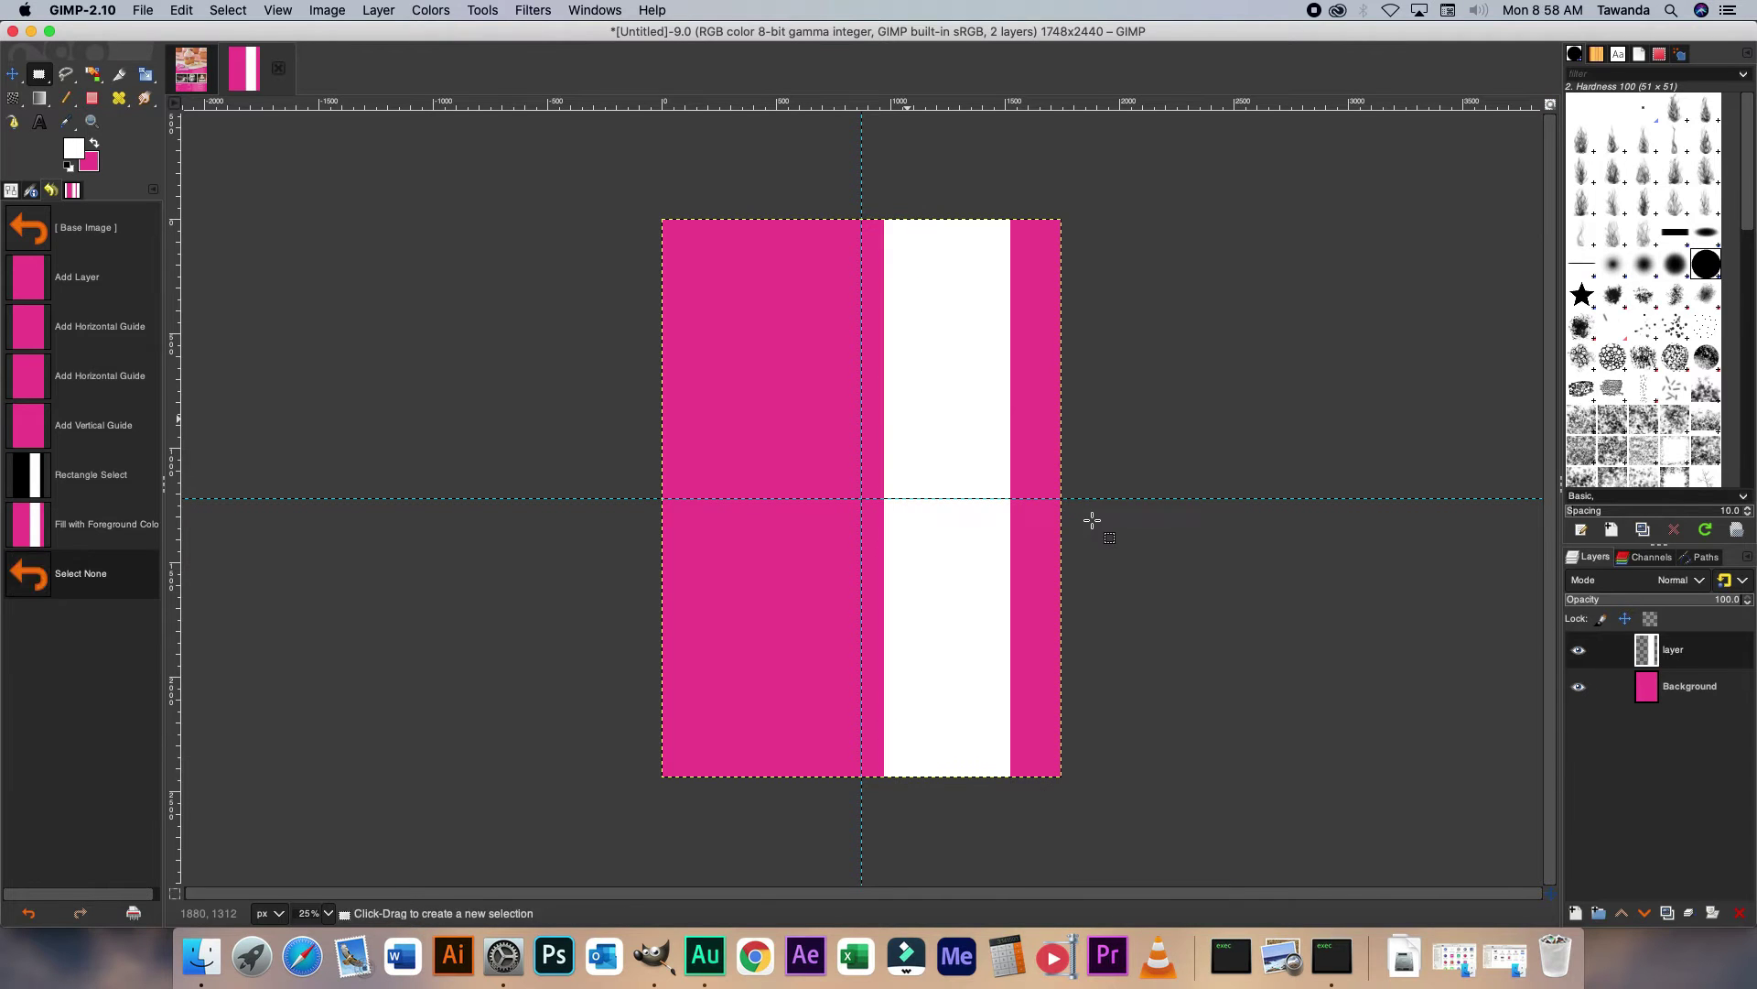
Add another layer and fill a thin full-height strip with white just to the right of the wide band.
click(1589, 910)
click(1715, 909)
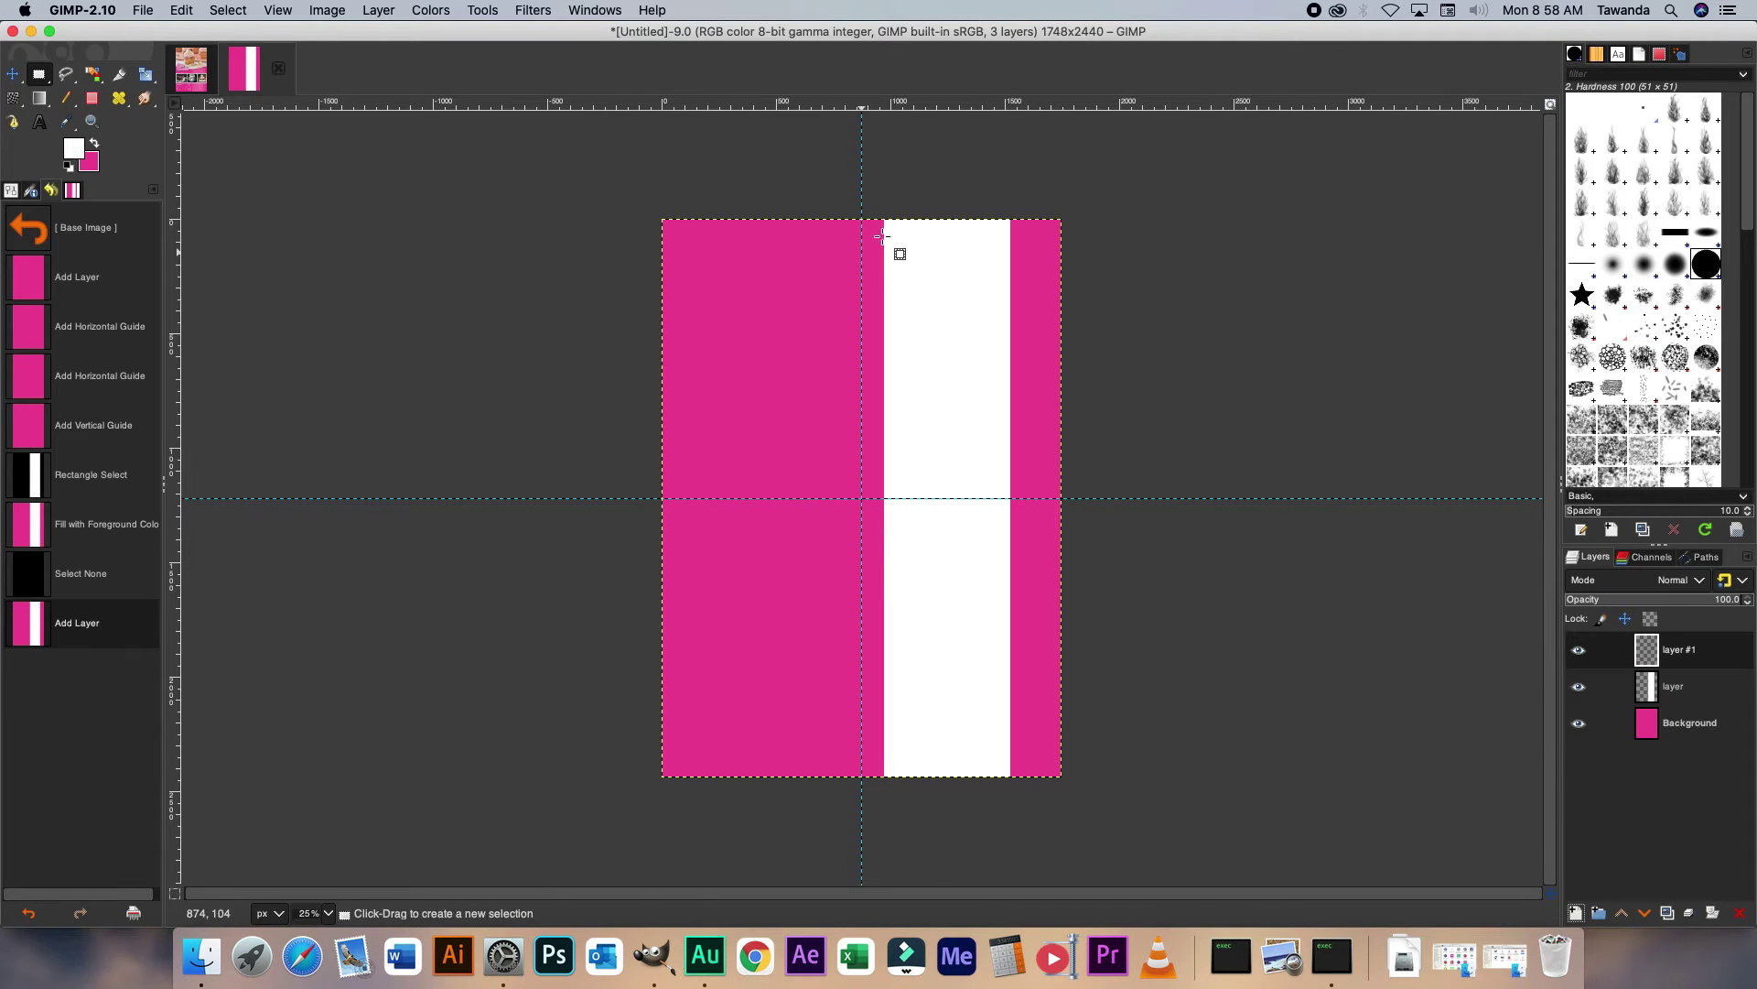
drag(1014, 216, 1020, 781)
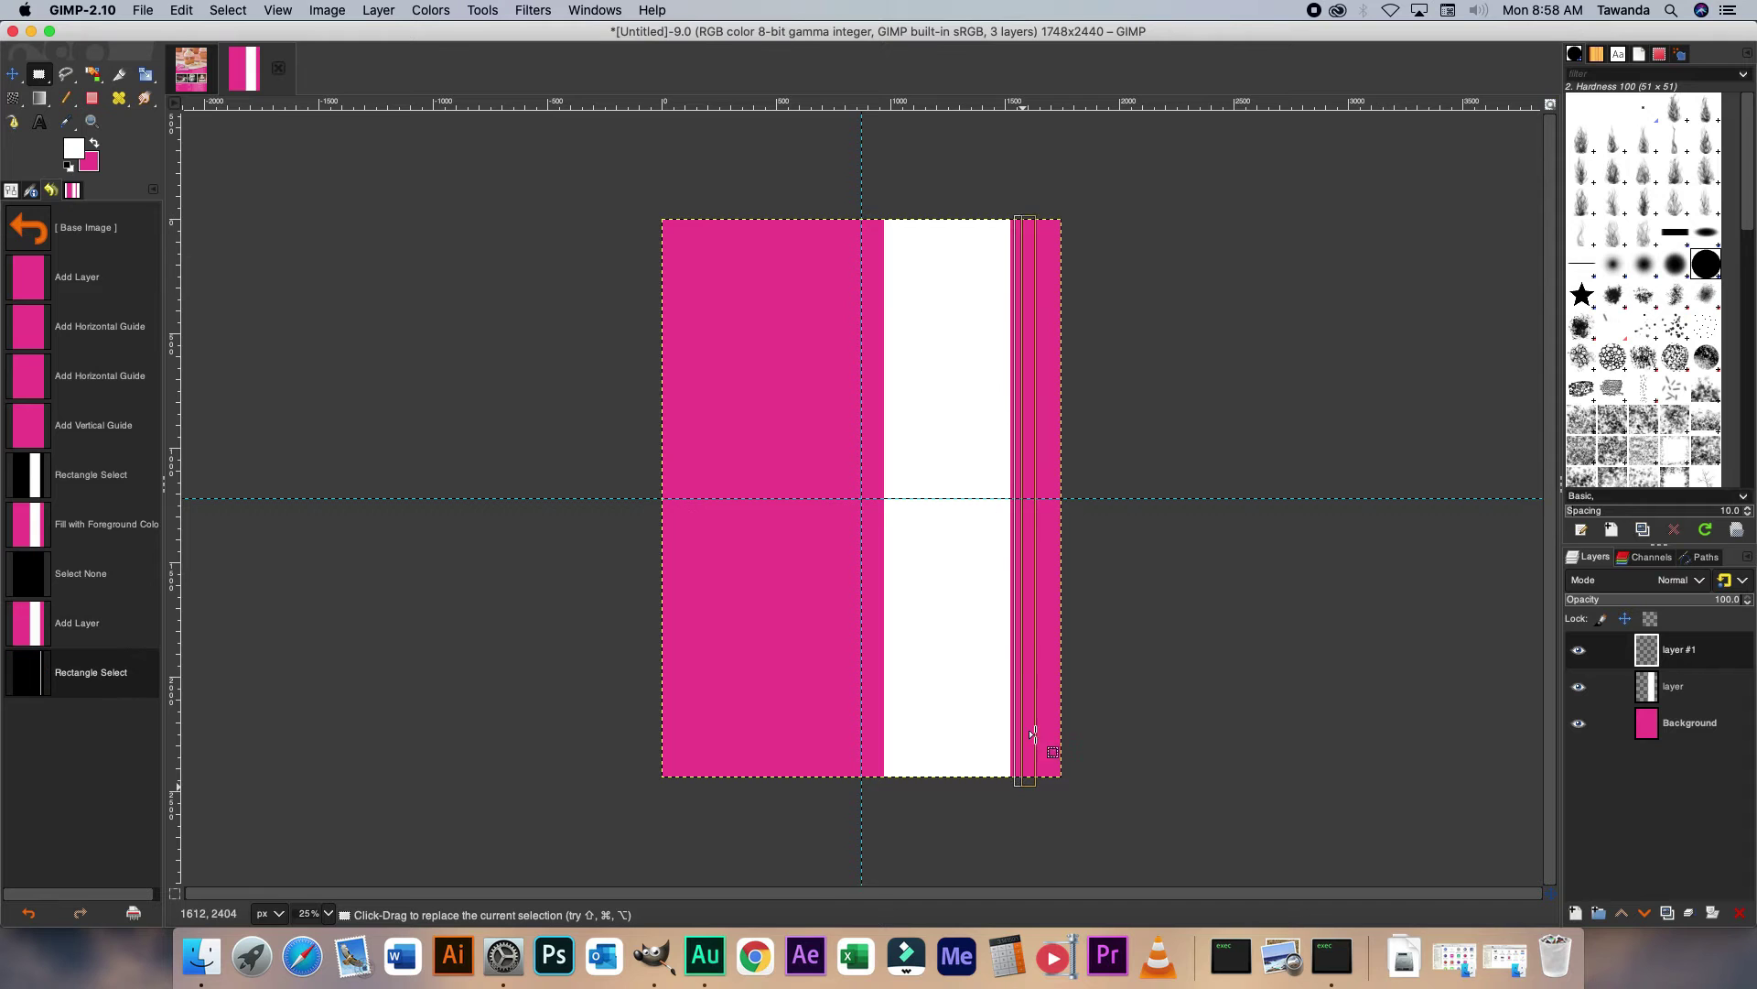
right_click(1016, 673)
mouse_move(1061, 717)
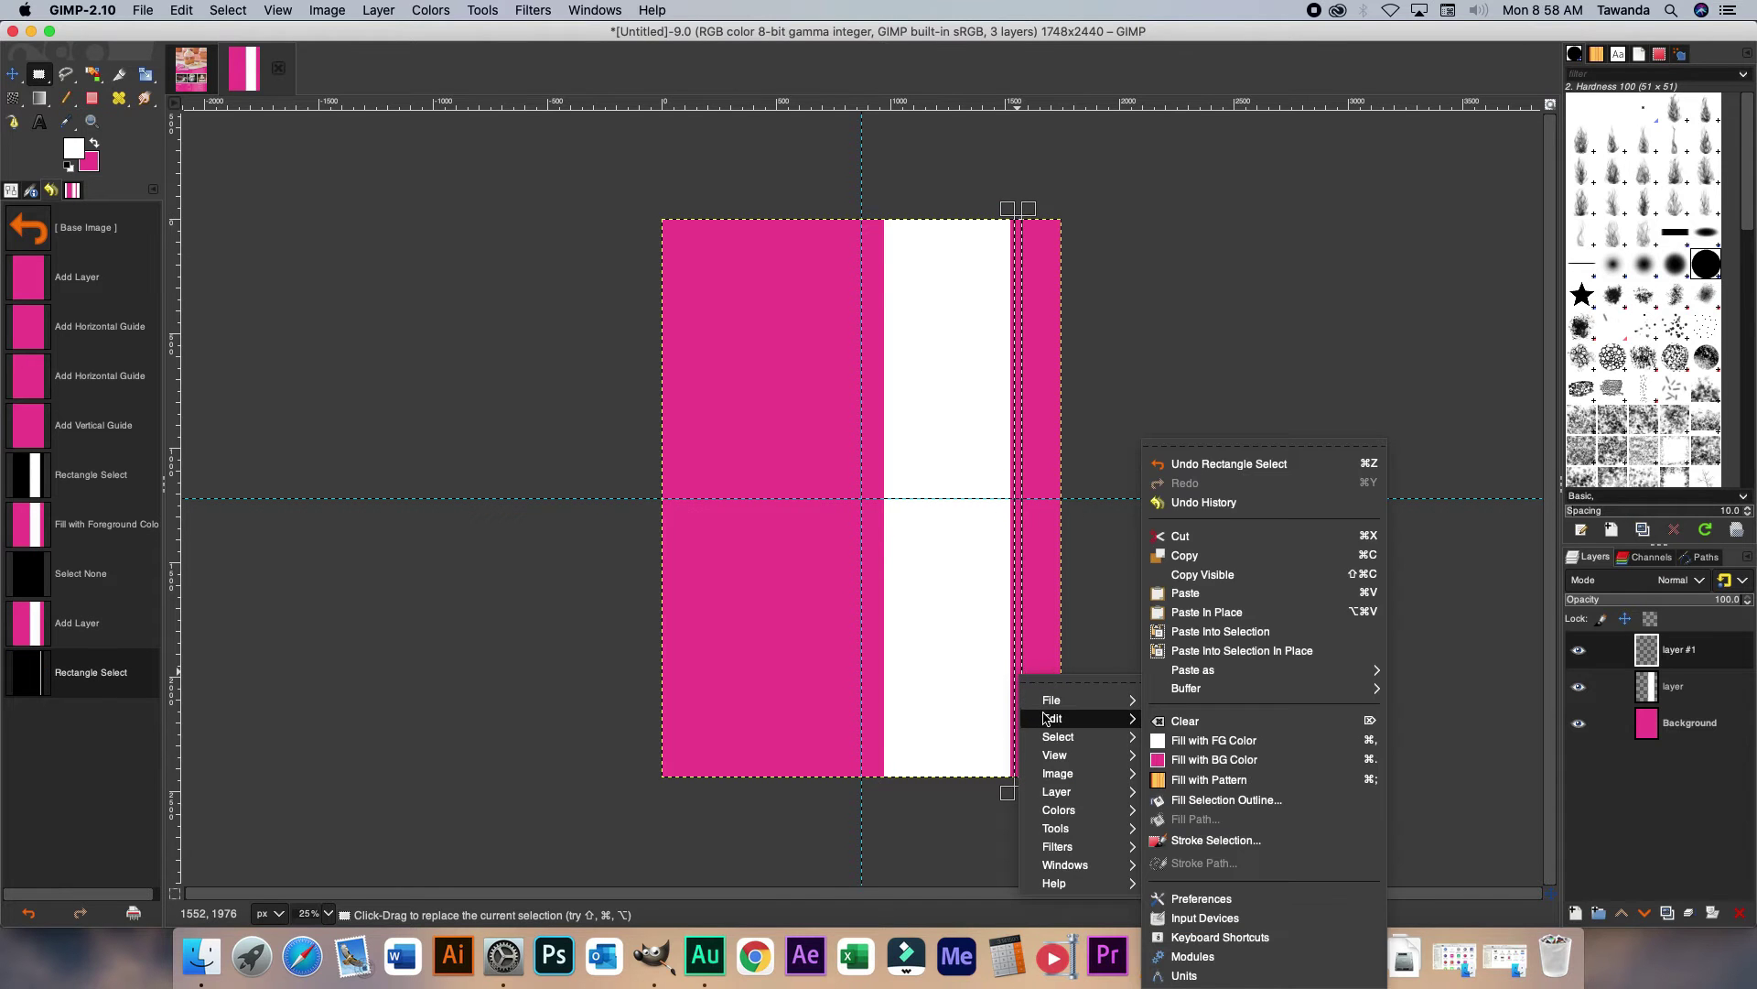
click(1206, 740)
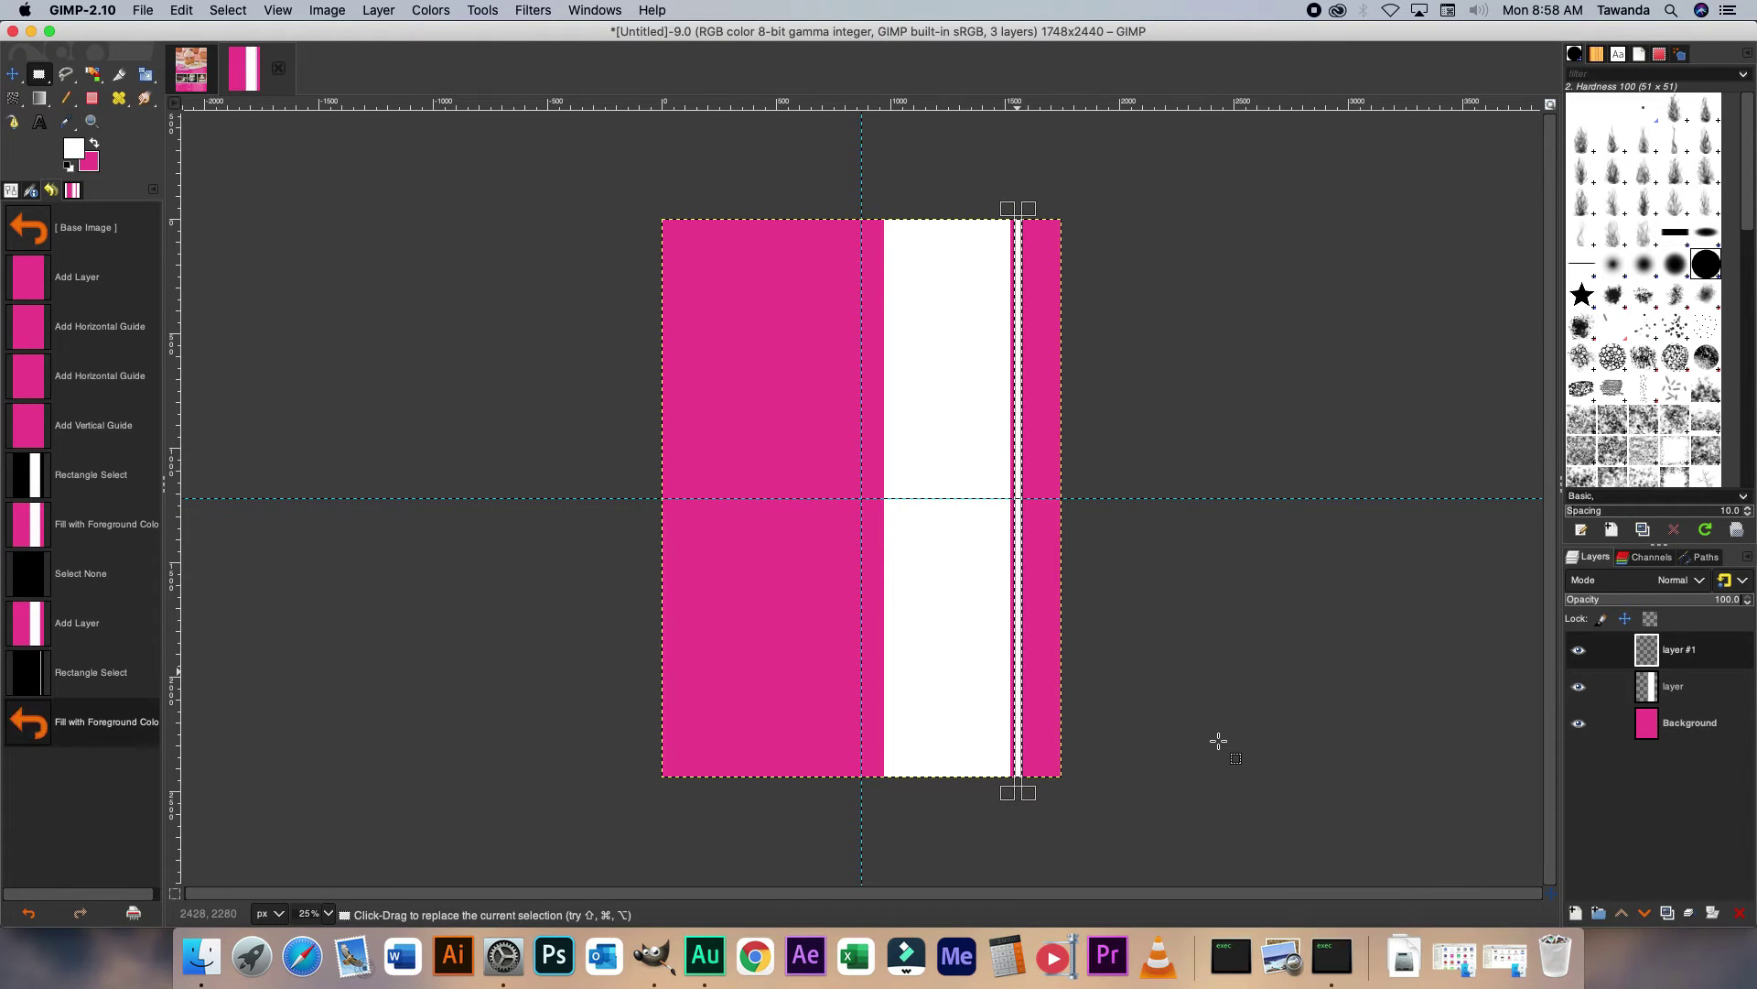
Deselect the thin white strip and move its layer slightly right to widen the gap beside the wide band.
right_click(1020, 623)
mouse_move(1071, 688)
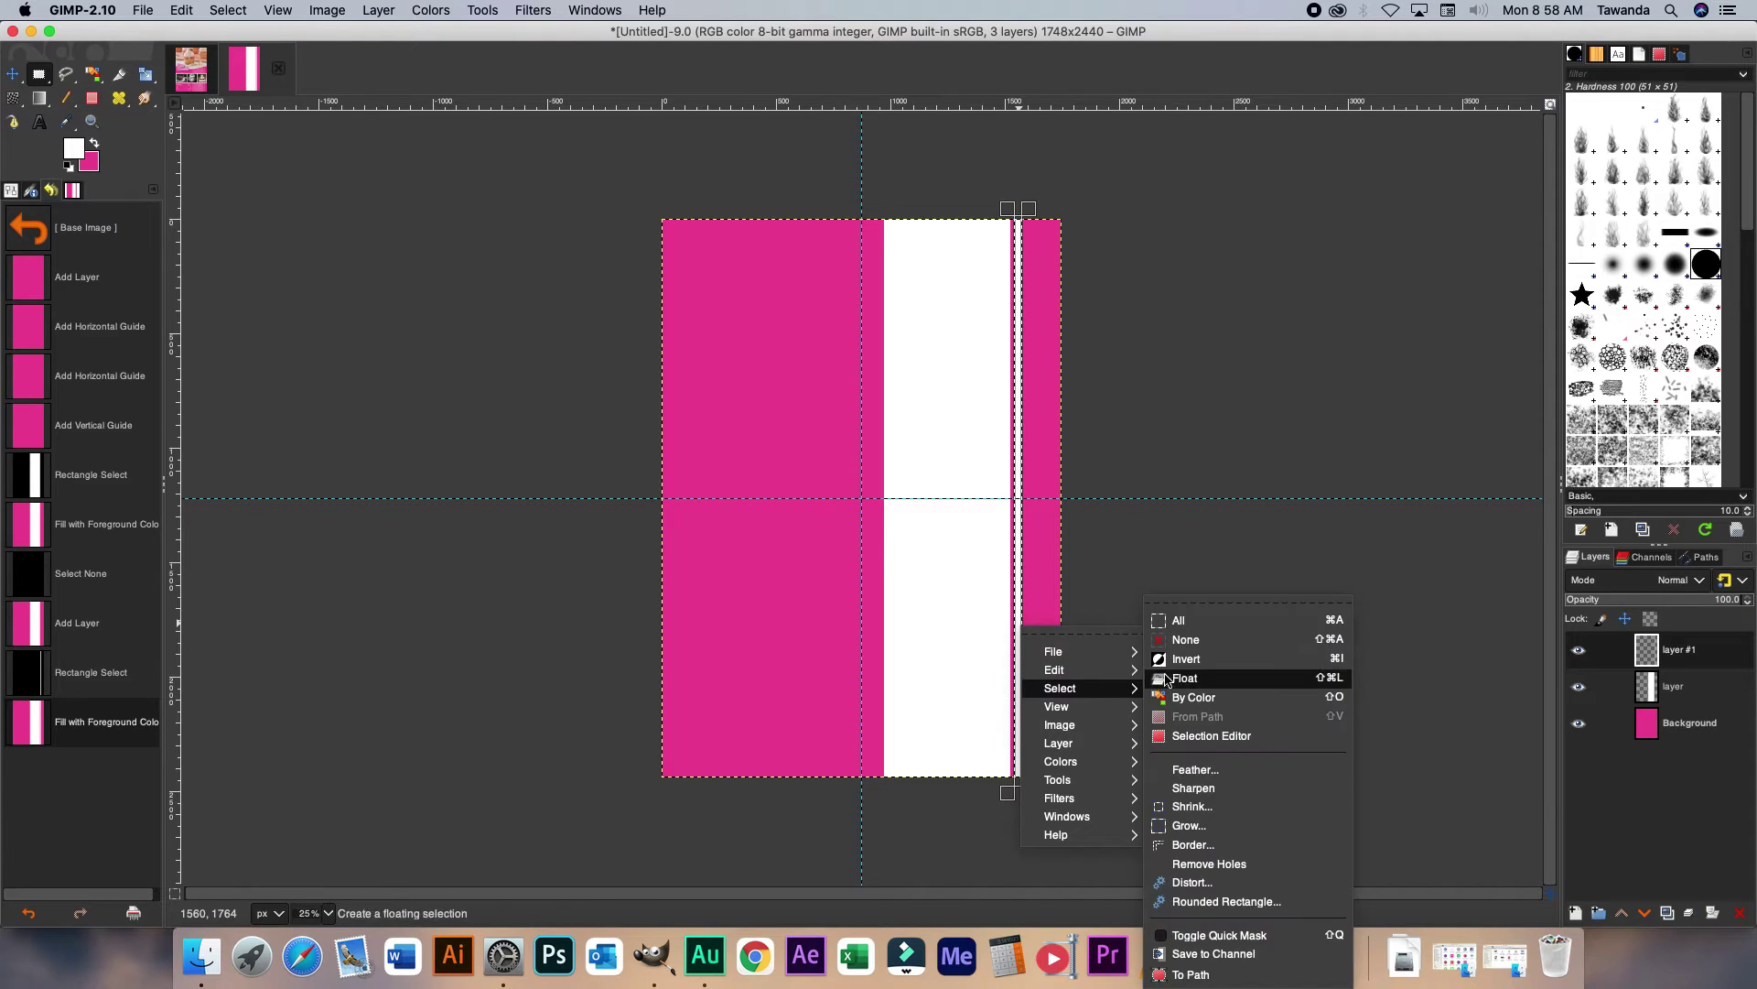
click(1183, 641)
click(13, 74)
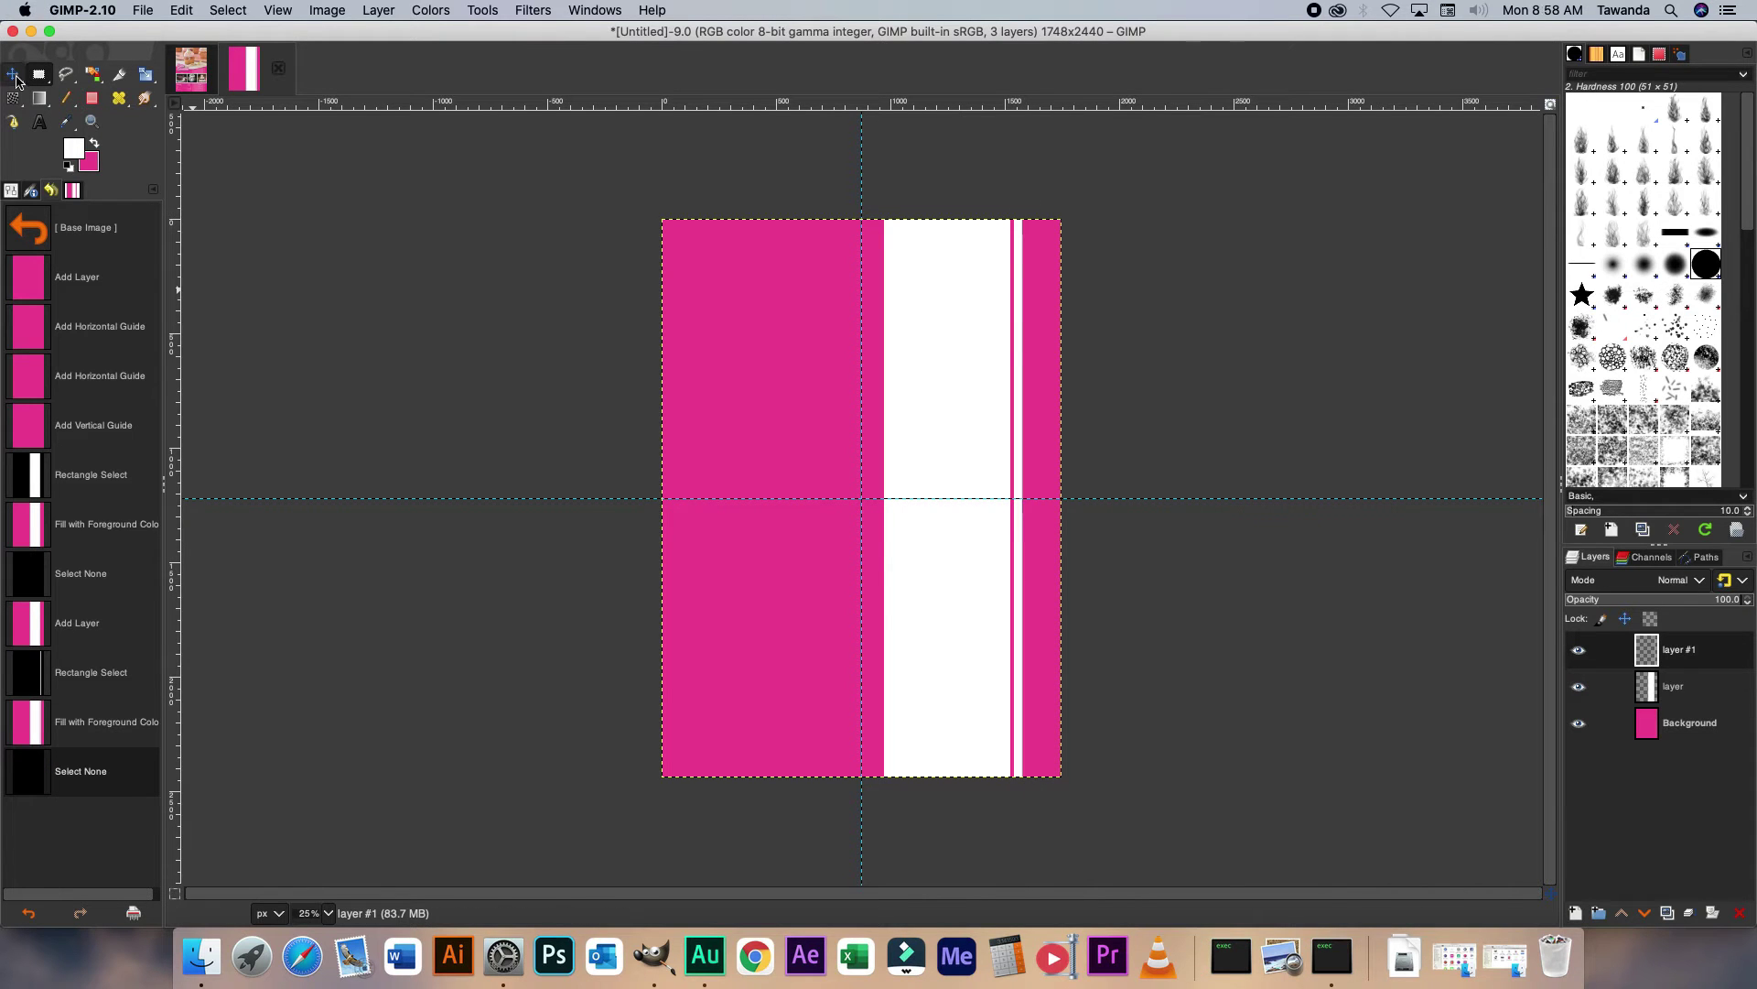
drag(1021, 457, 1027, 456)
Duplicate the thin strip's layer and move the copy to the left side of the wide band, level with the canvas top.
right_click(1656, 652)
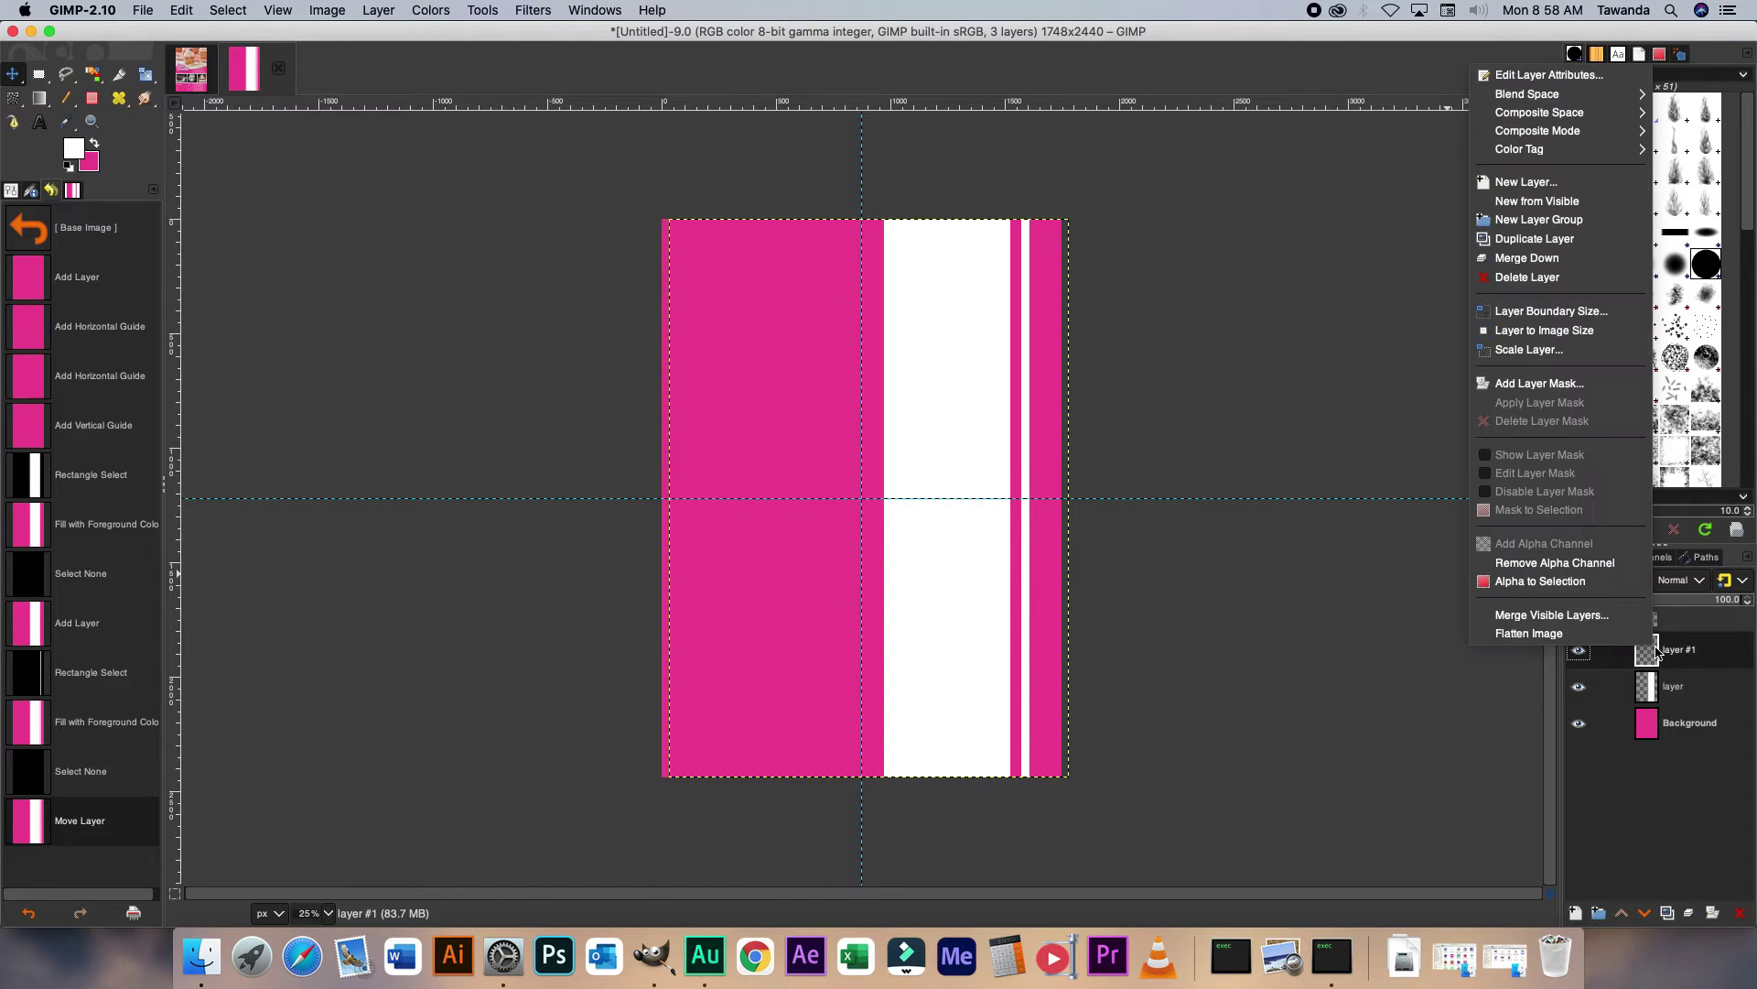
click(1534, 239)
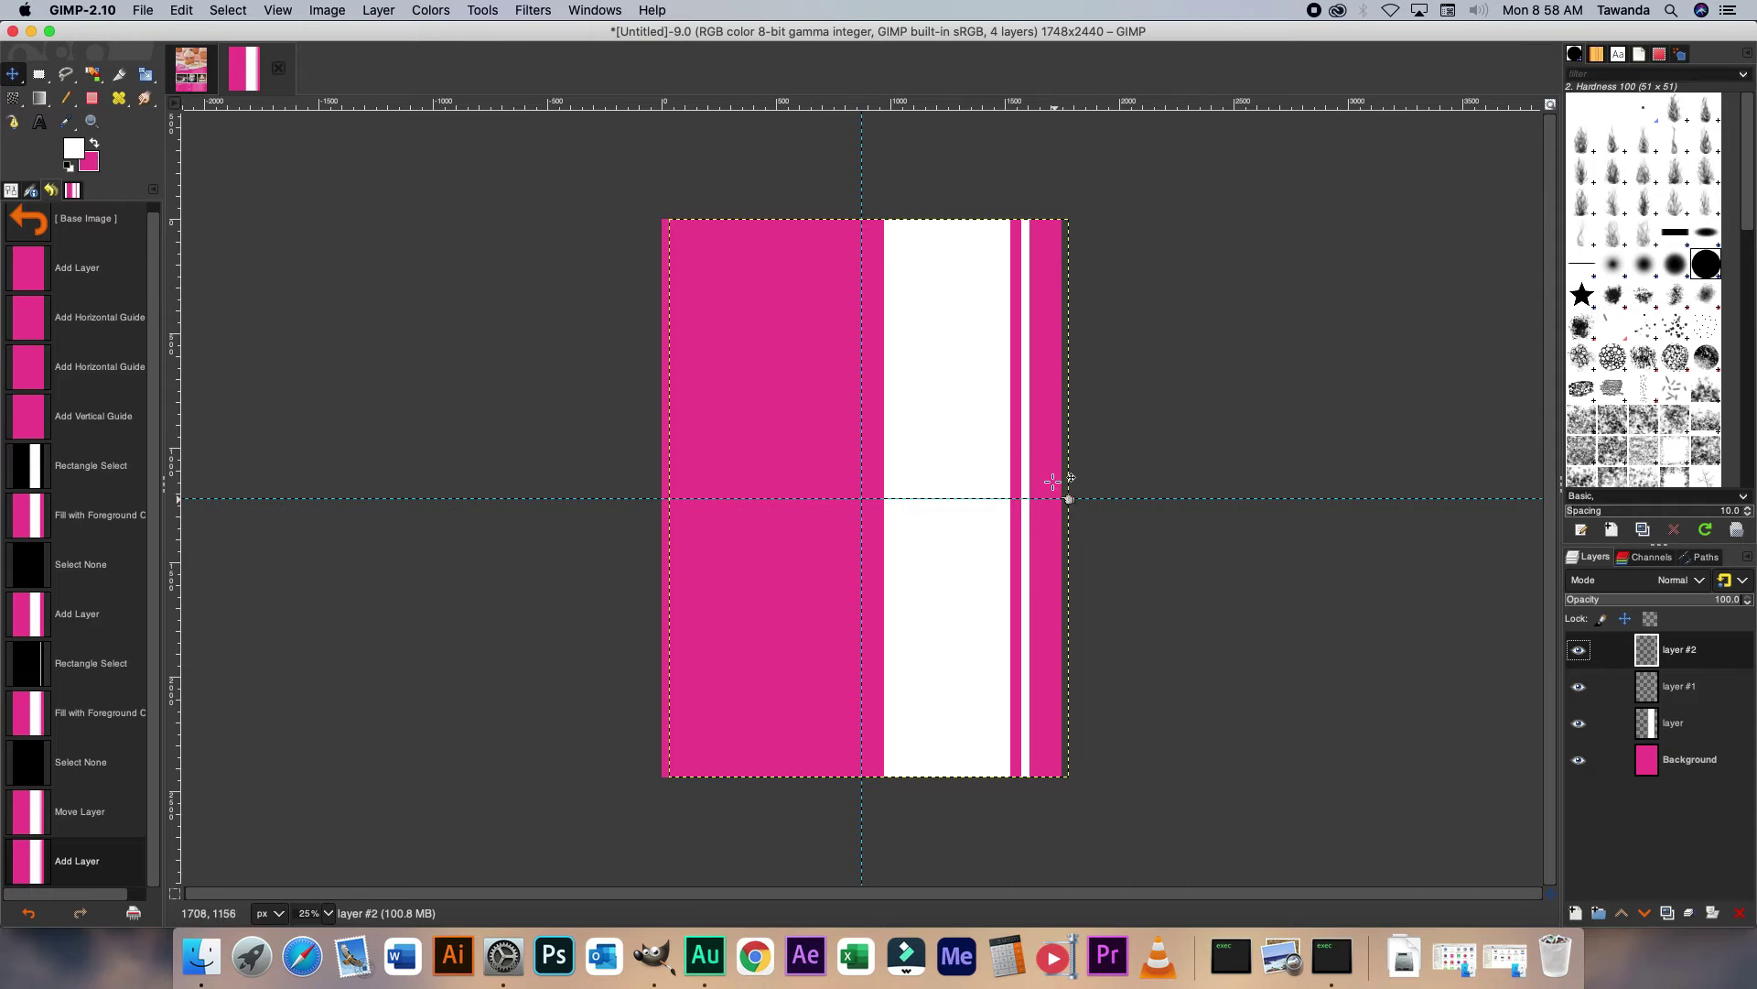
drag(1025, 469, 870, 479)
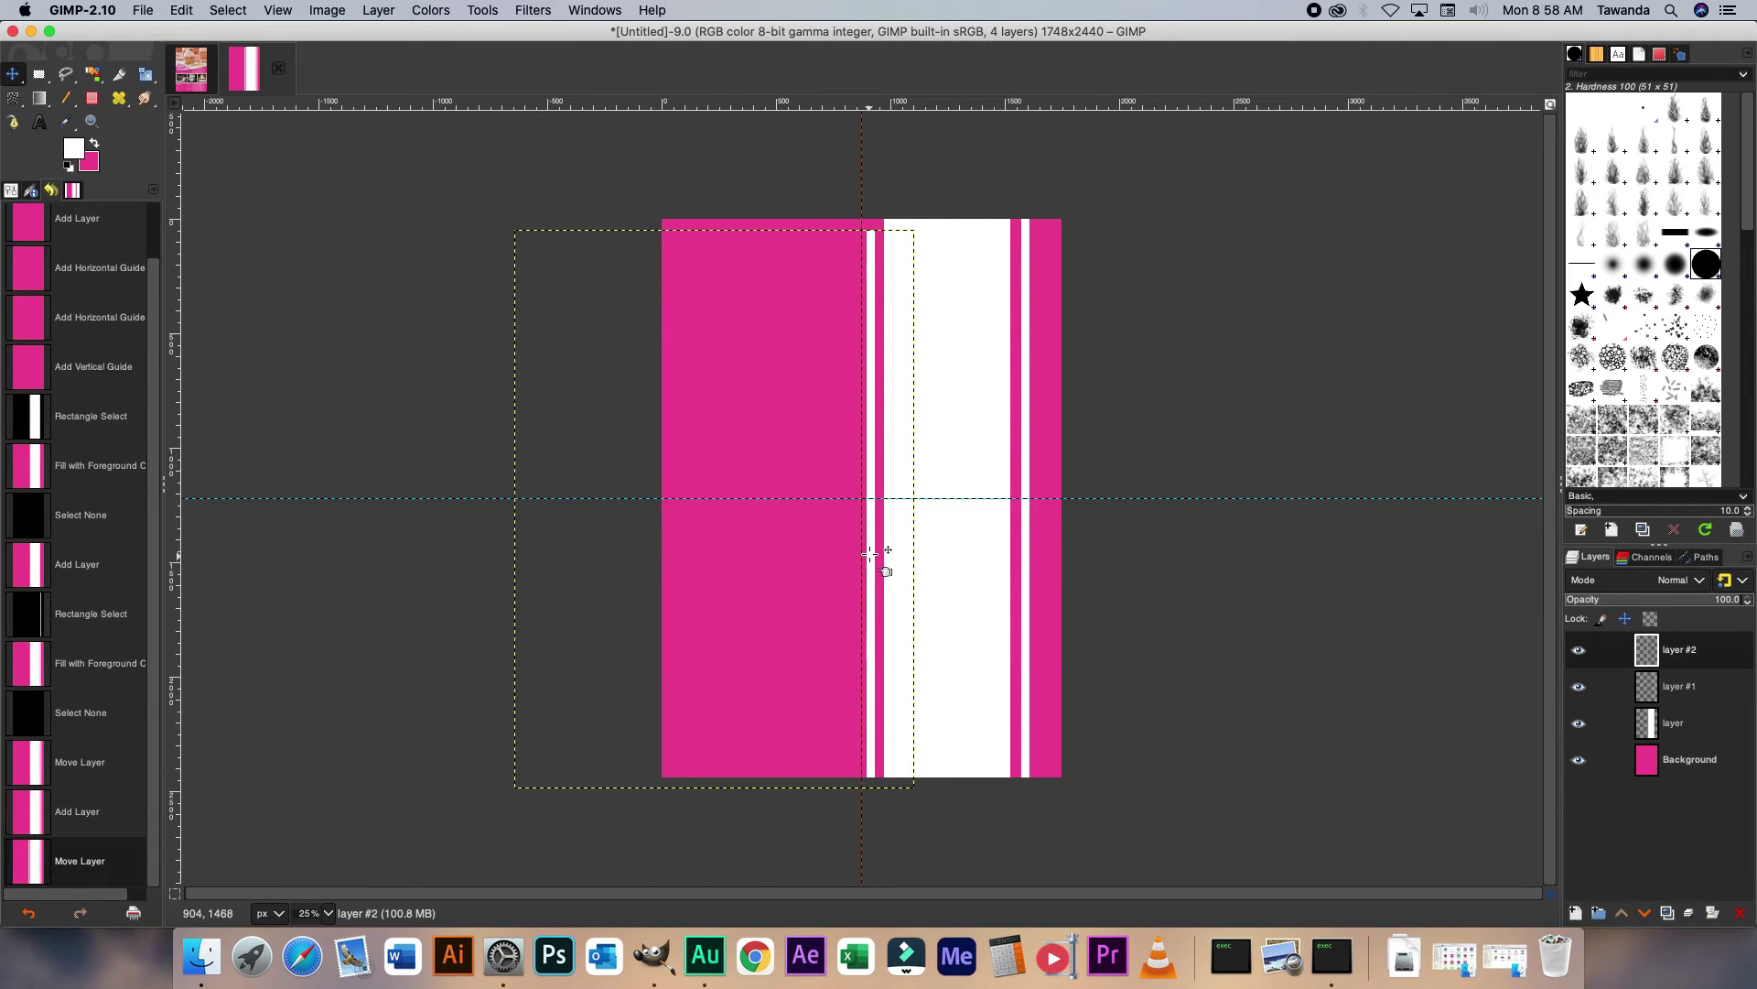
drag(872, 549, 874, 538)
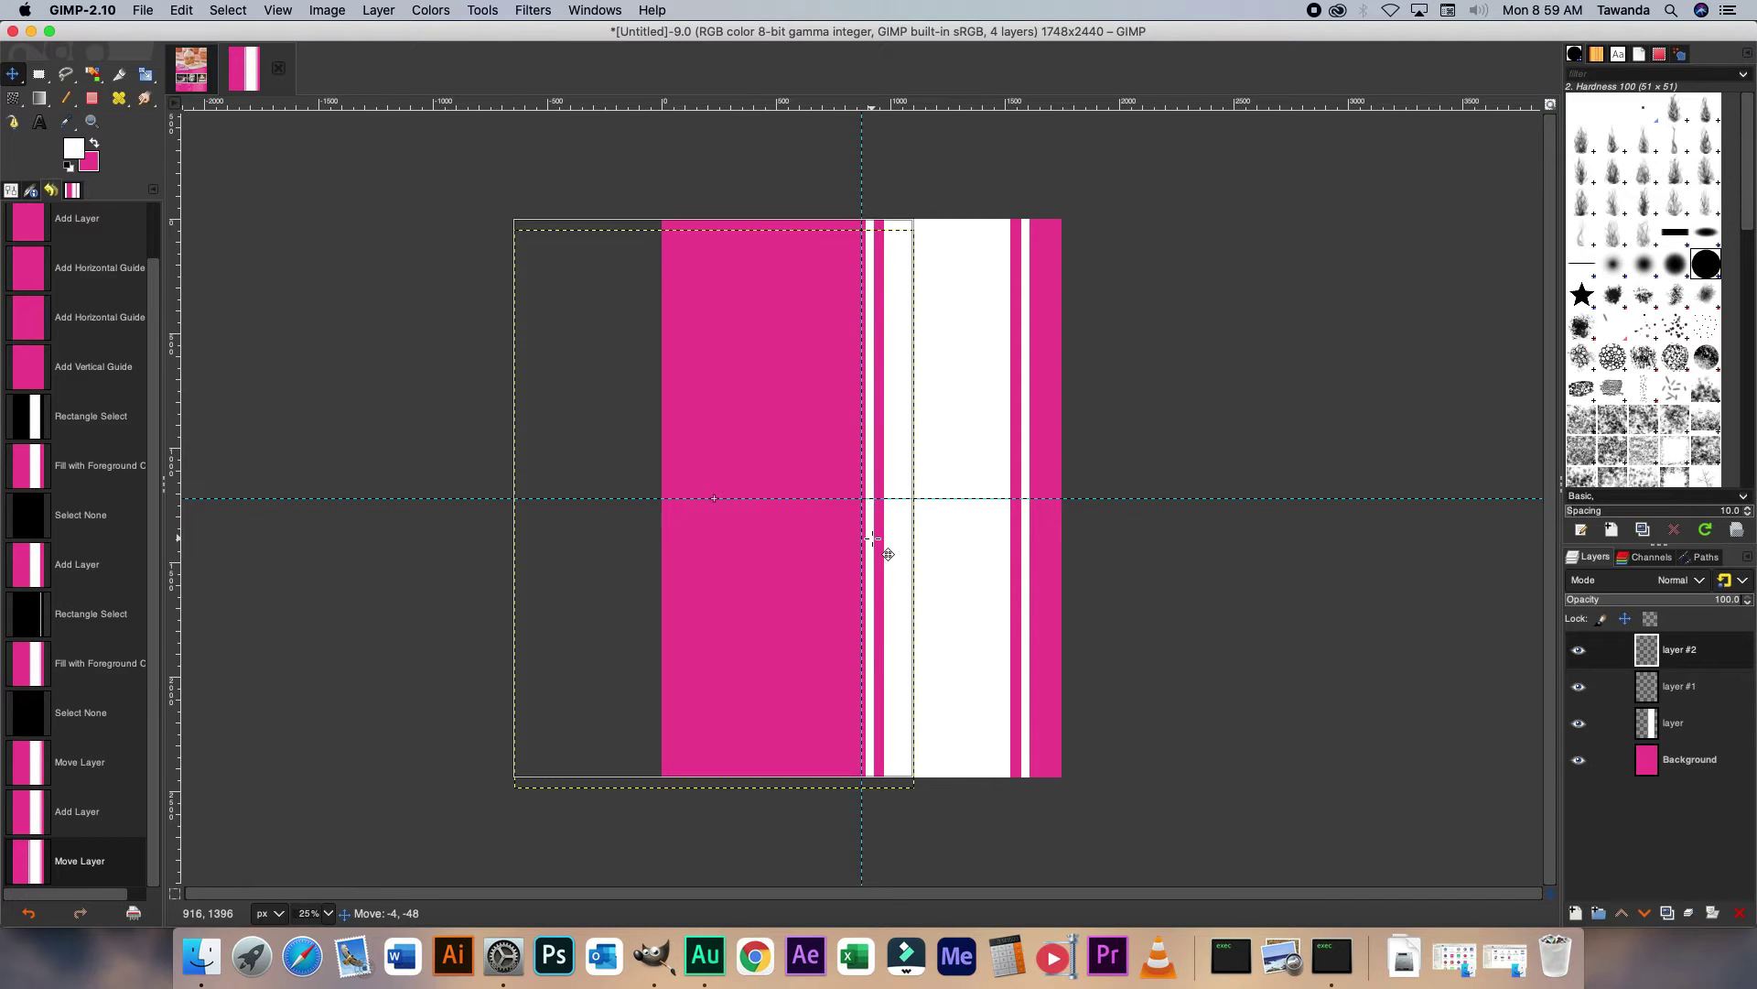
drag(873, 538, 873, 531)
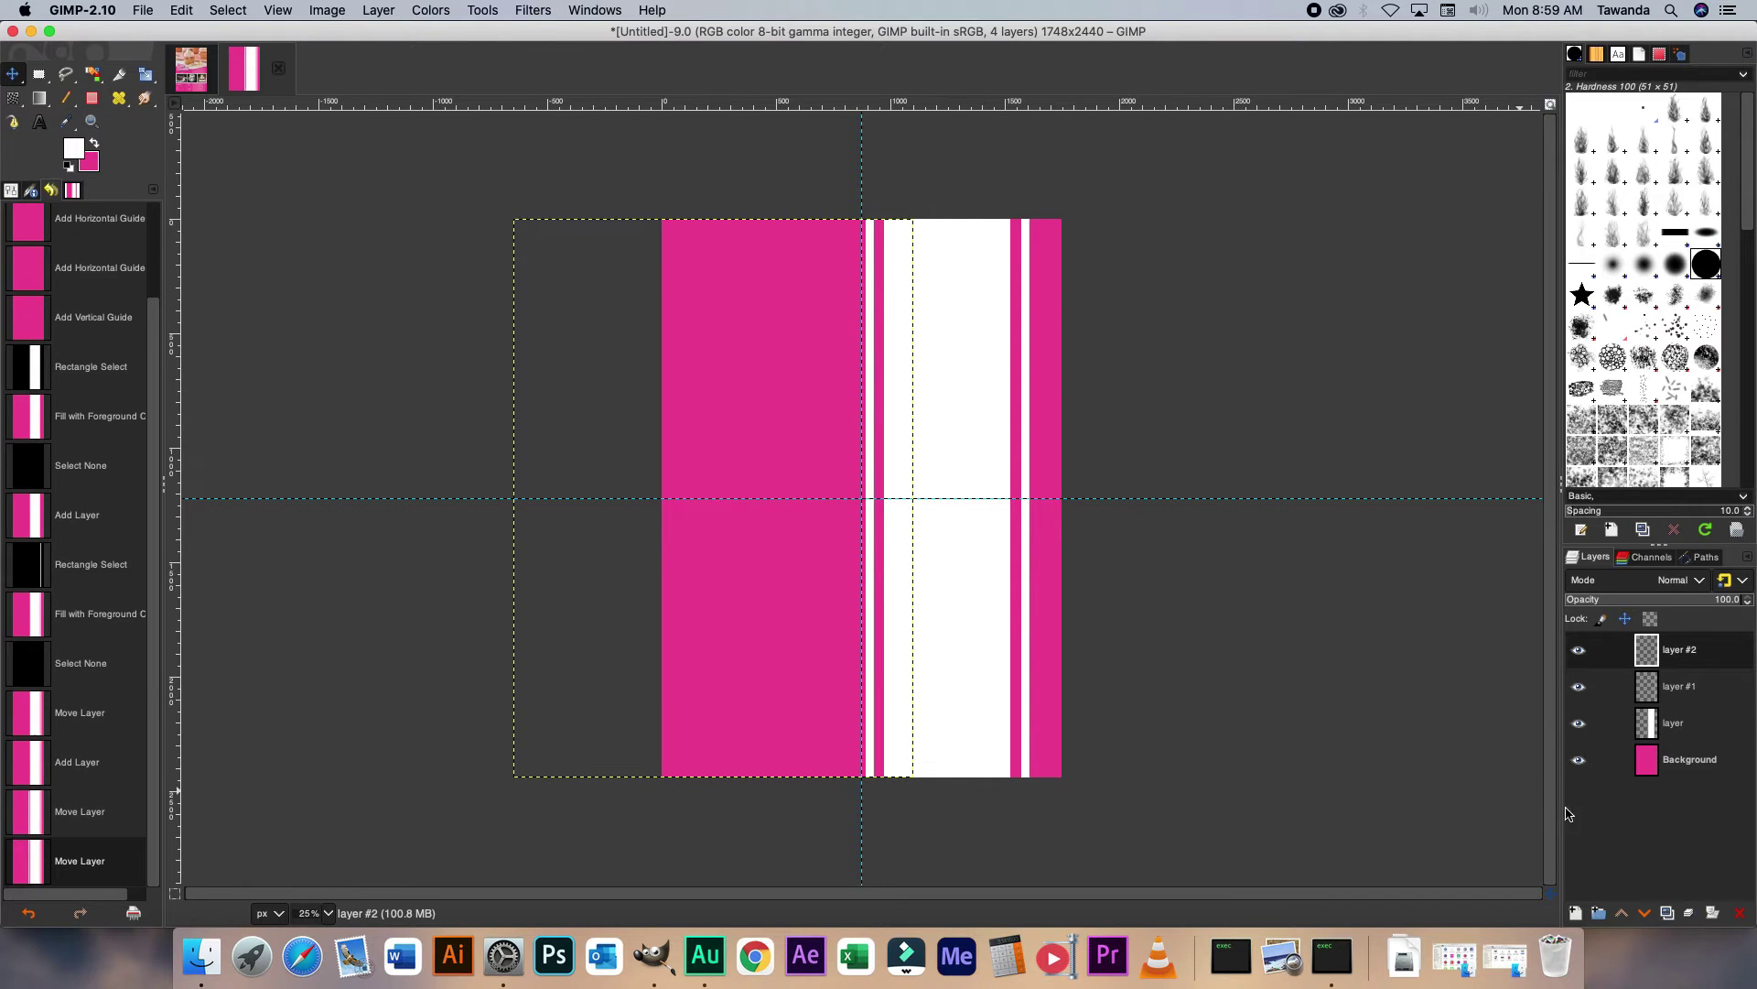
Merge the duplicated strip layer down into the original thin strip layer.
right_click(1707, 650)
click(1611, 258)
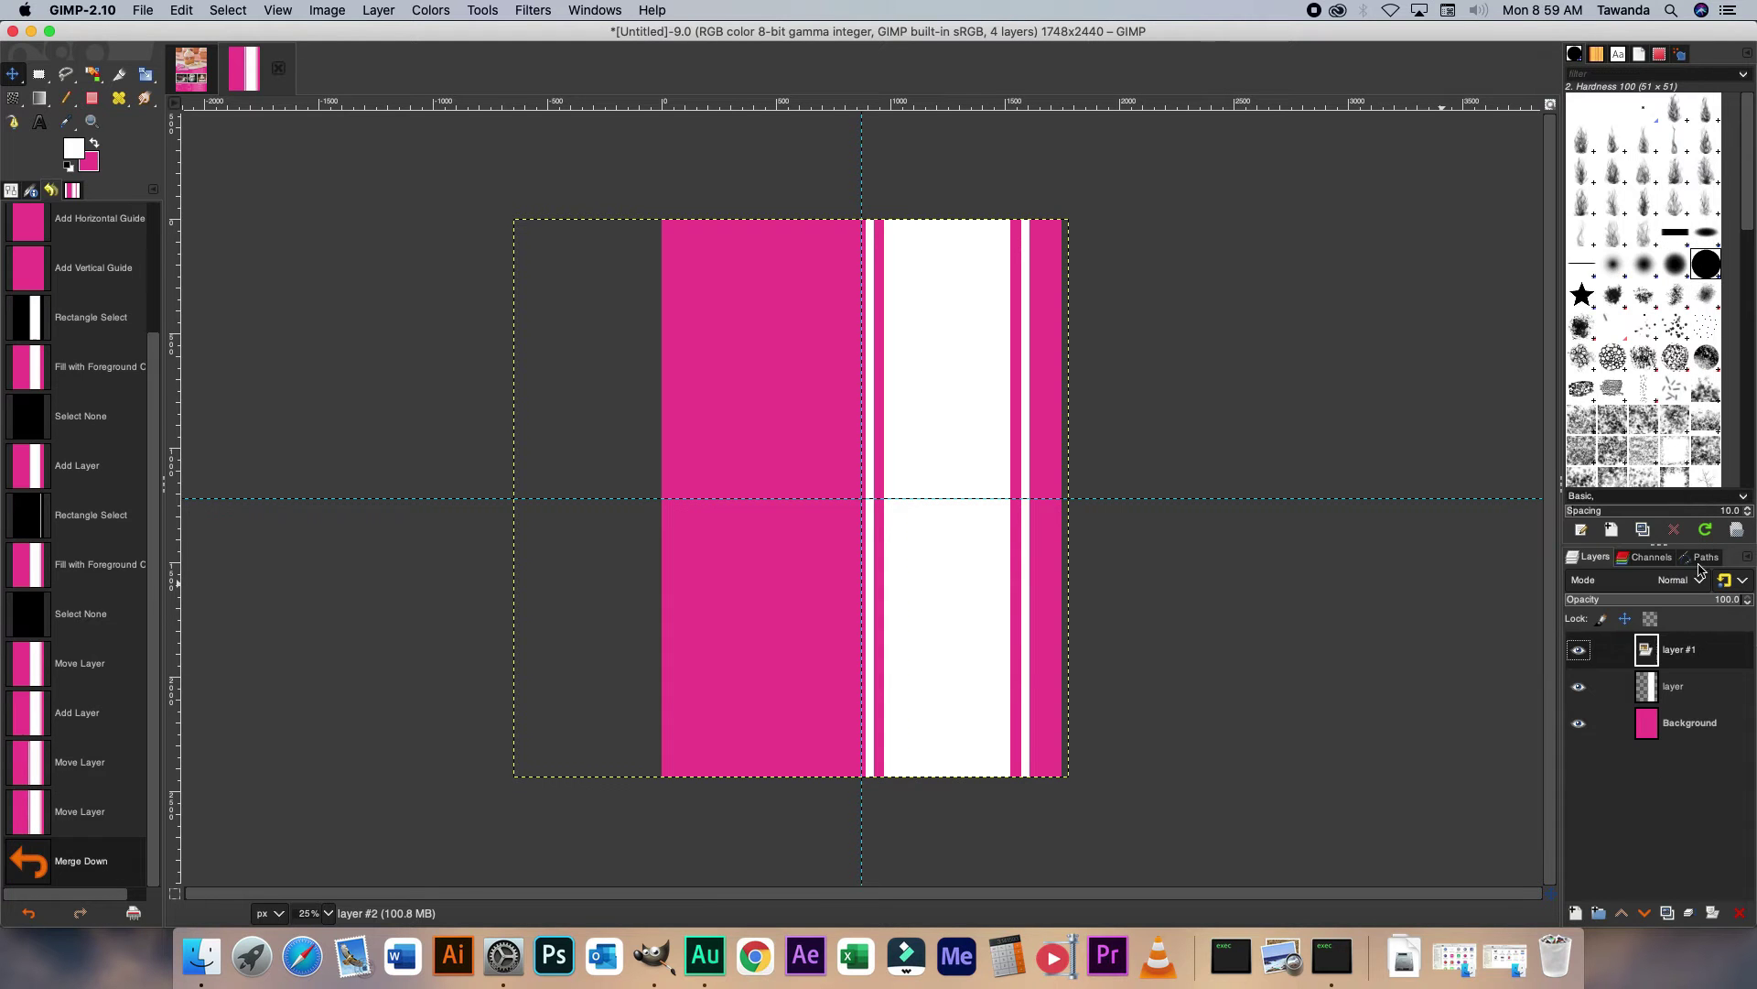
Merge the thin strips layer down into the wide band's layer and set the merged layer's opacity to 10.
right_click(1706, 648)
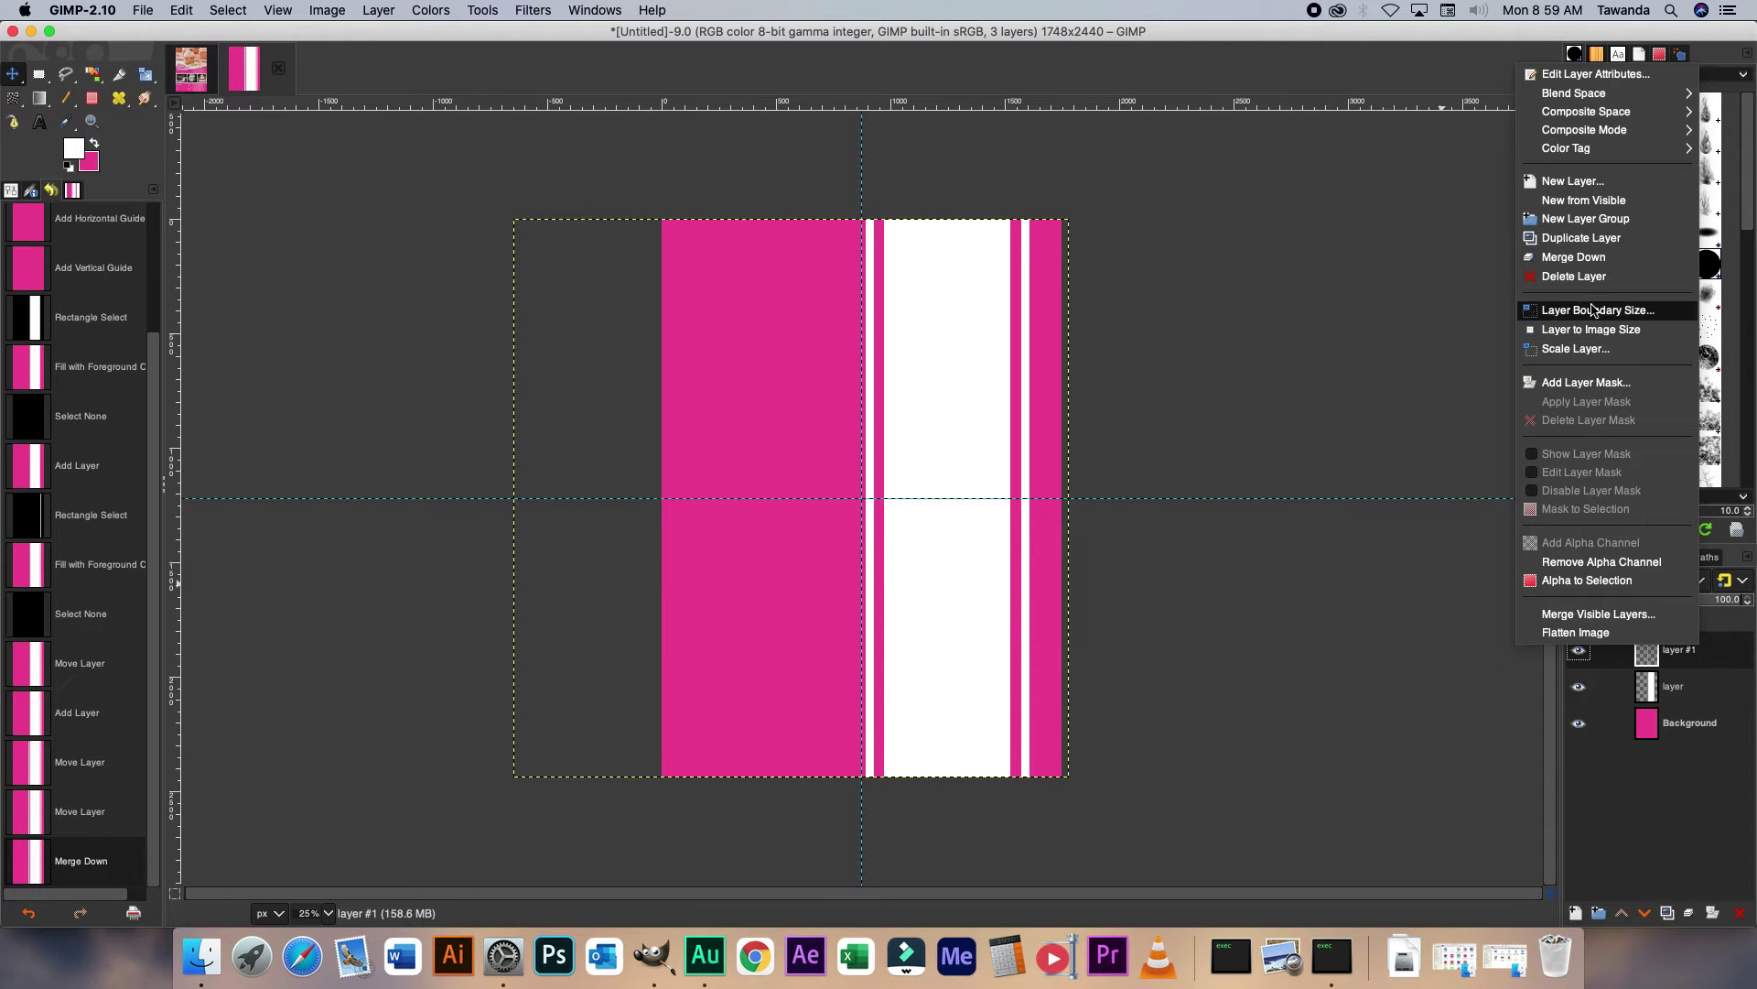
click(1593, 258)
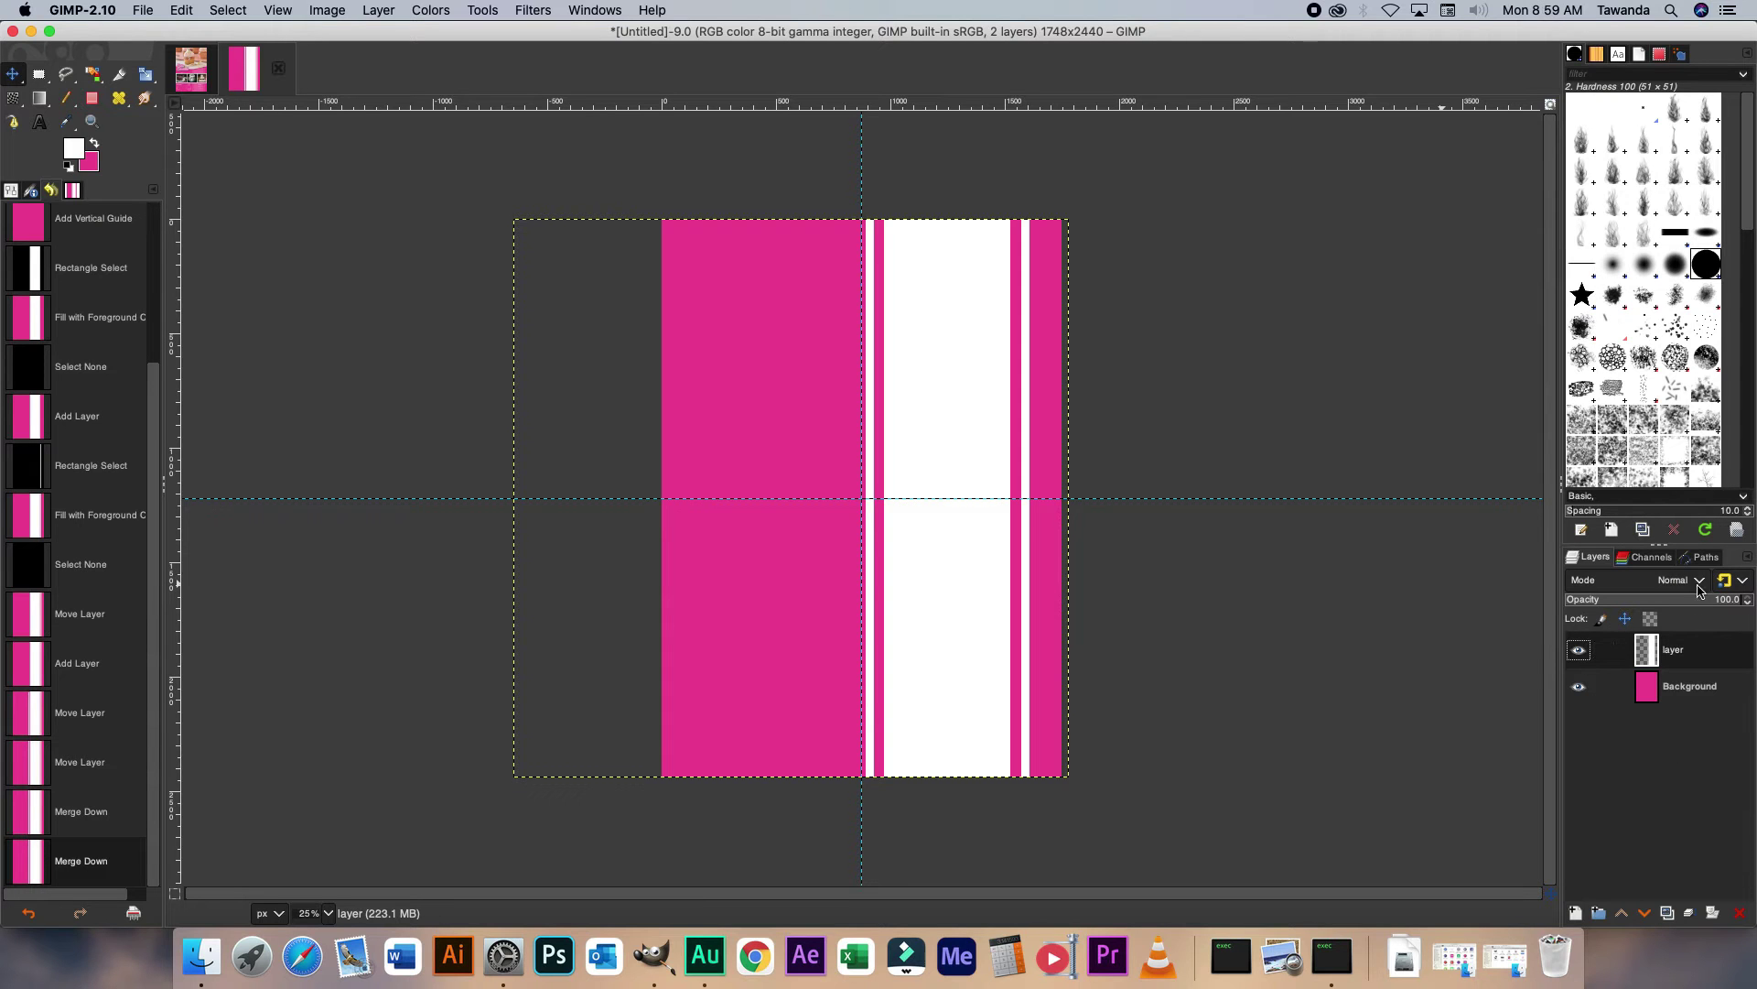
drag(1737, 609, 1754, 767)
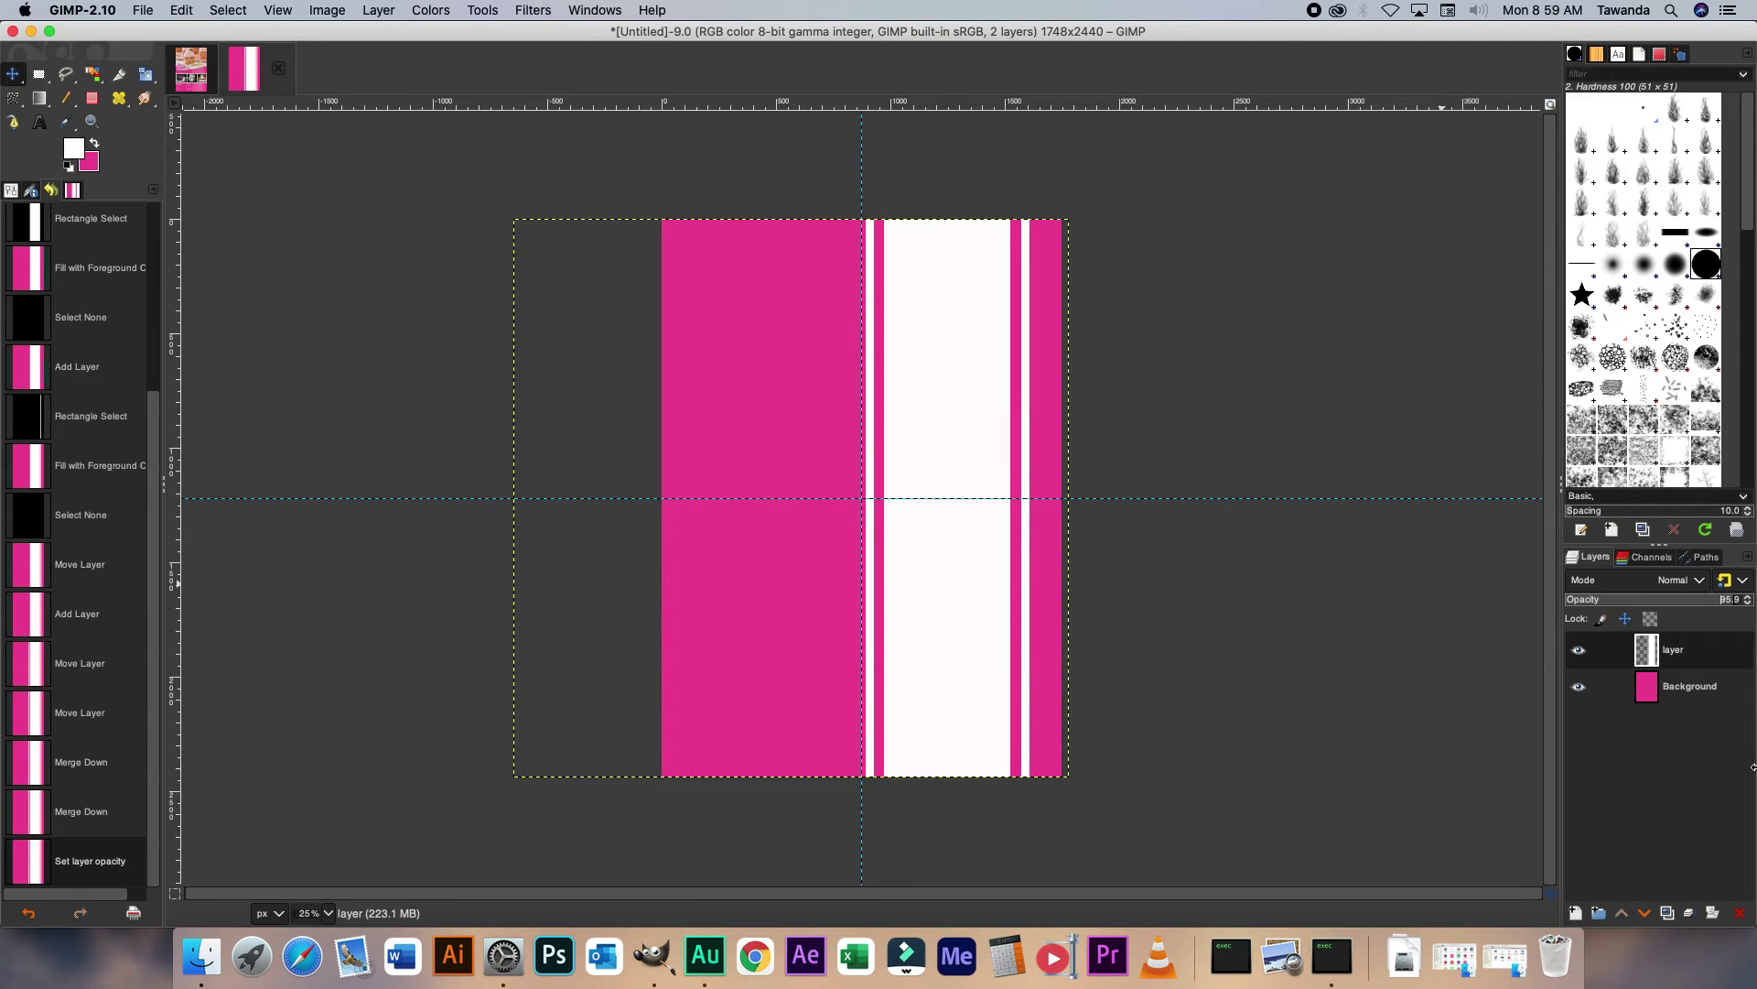
text(10)
key(Return)
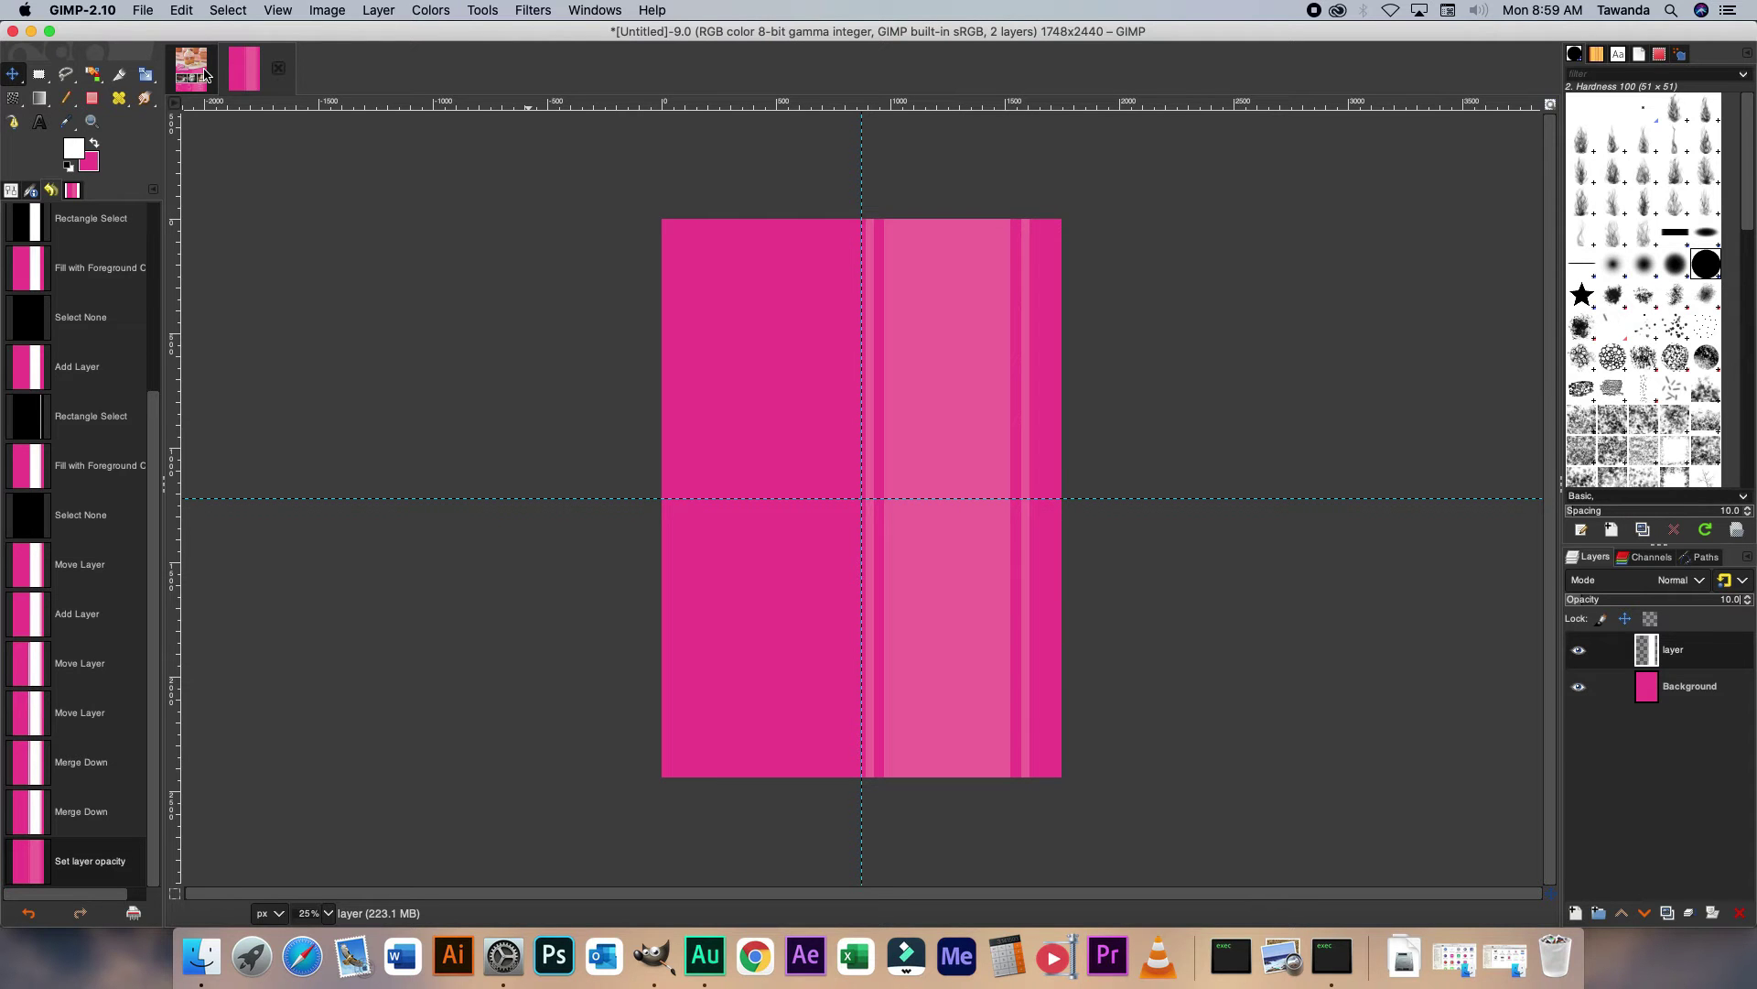
Import the Unsplash cupcake JPG from the flier design folder in Finder into the new canvas as a layer.
click(1506, 957)
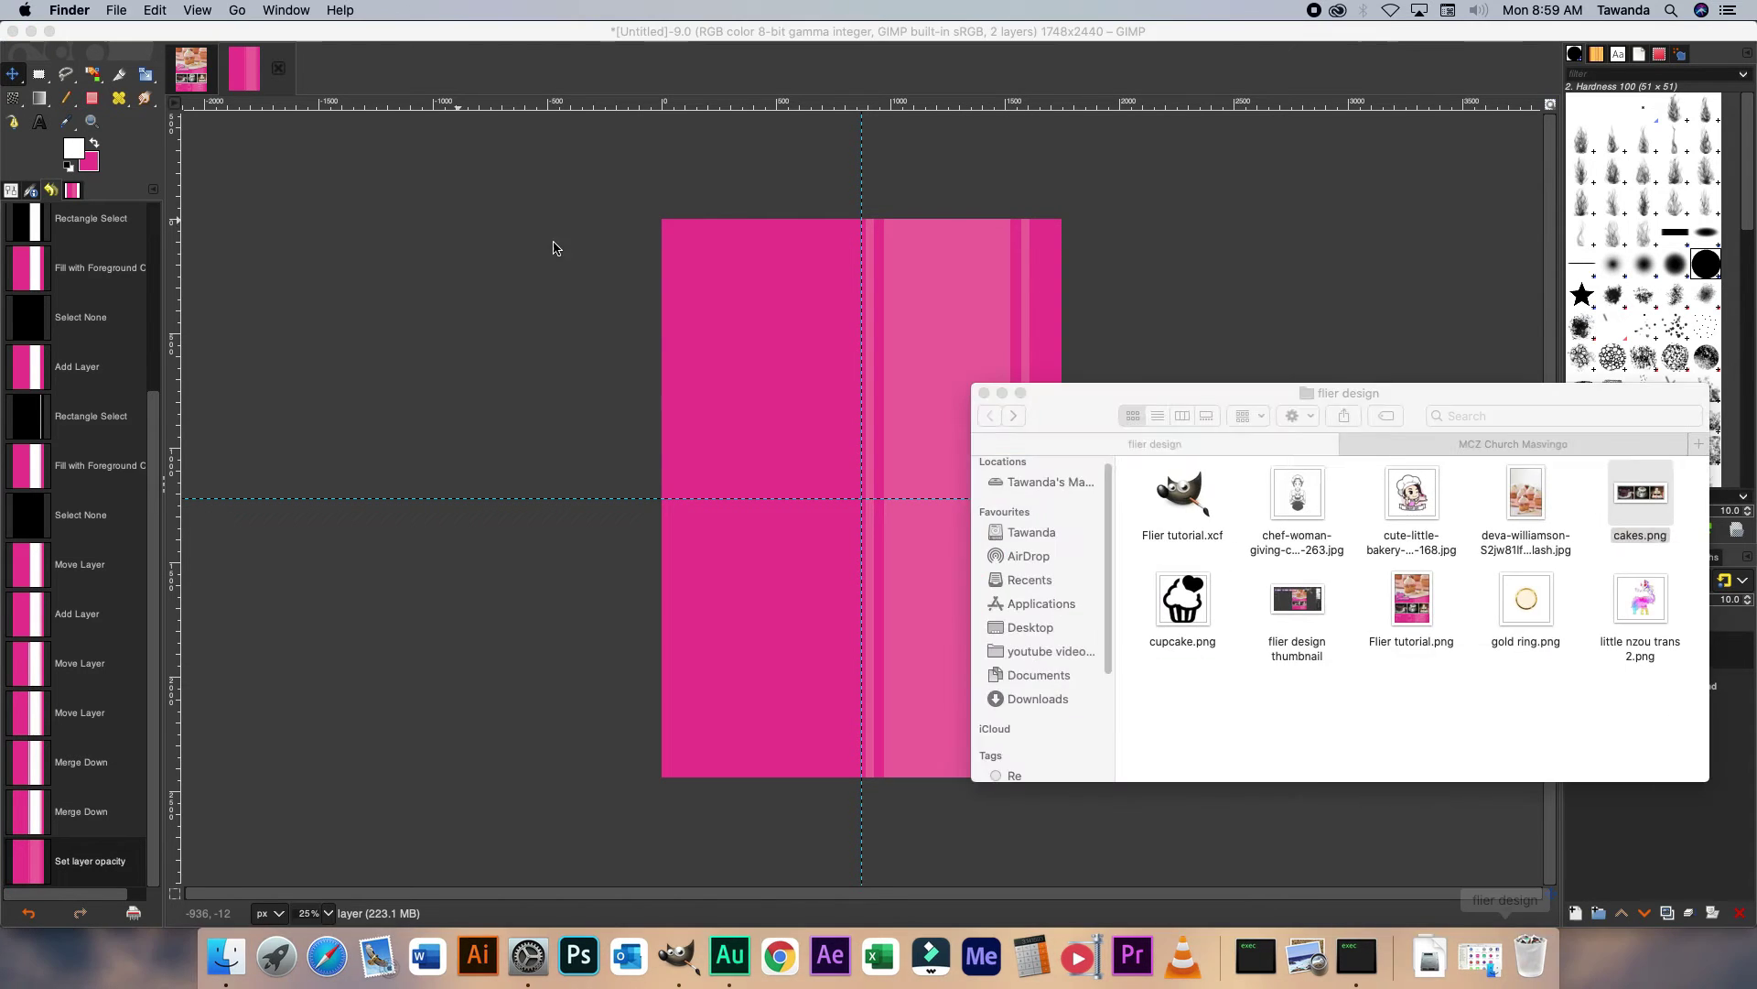
drag(1538, 511, 870, 255)
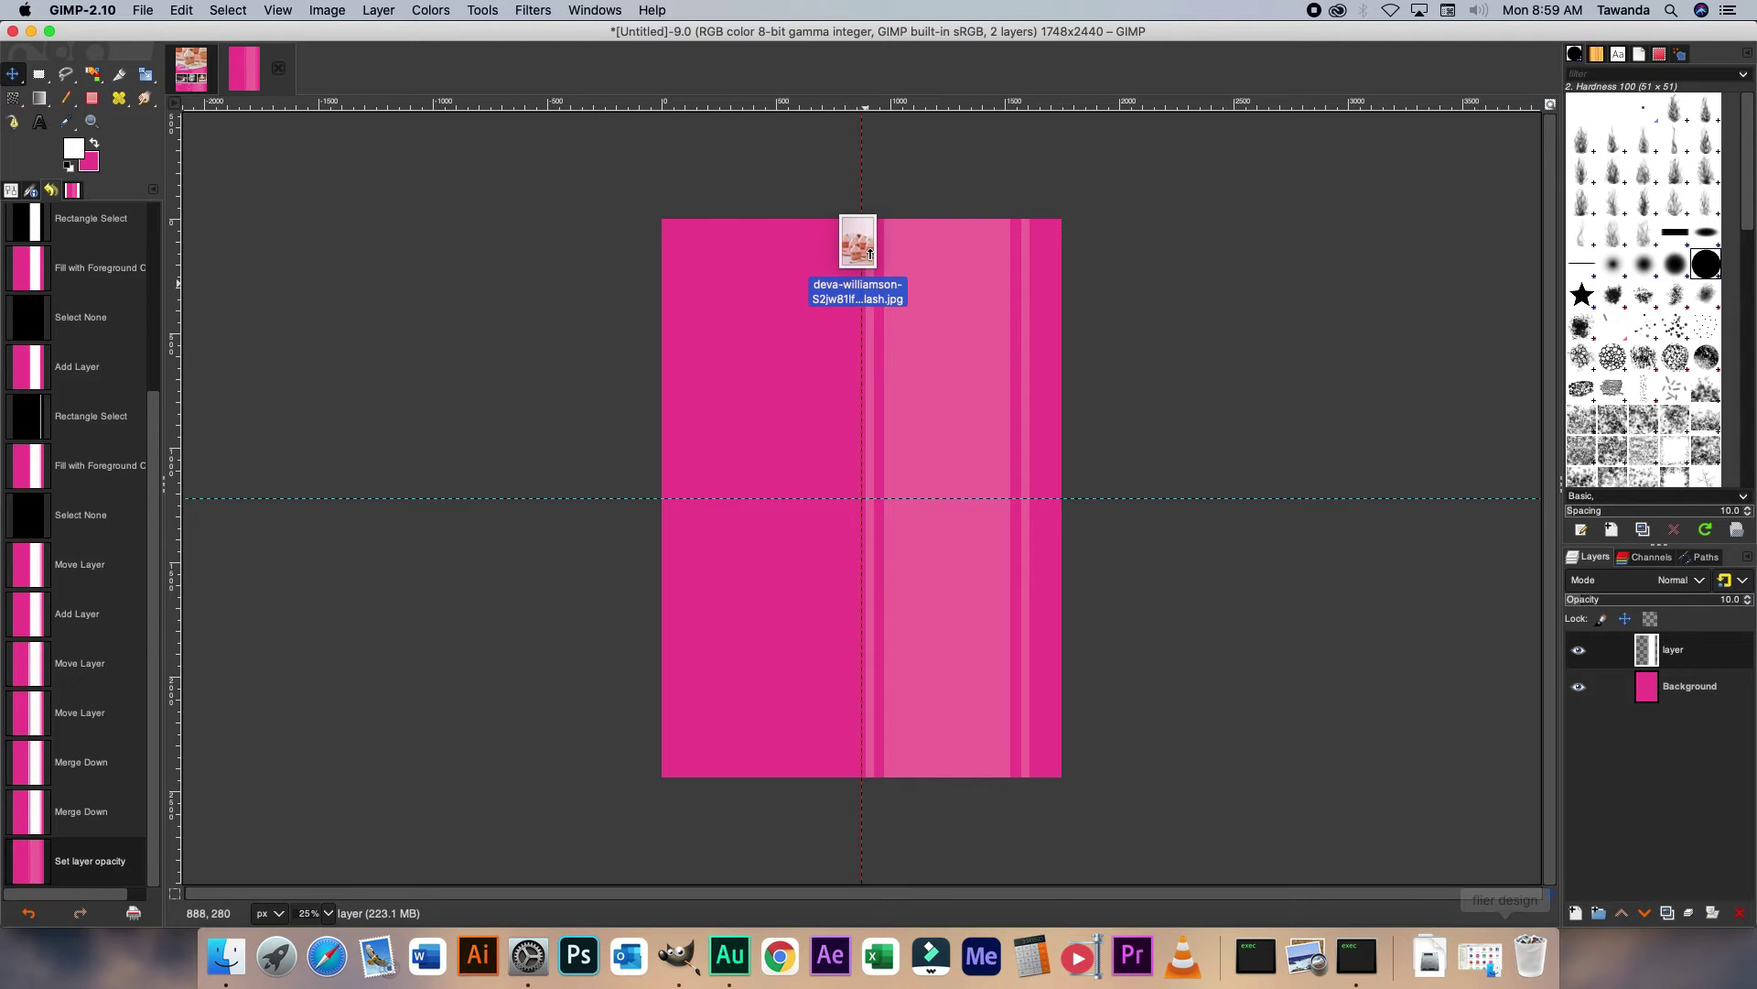
drag(871, 254, 871, 254)
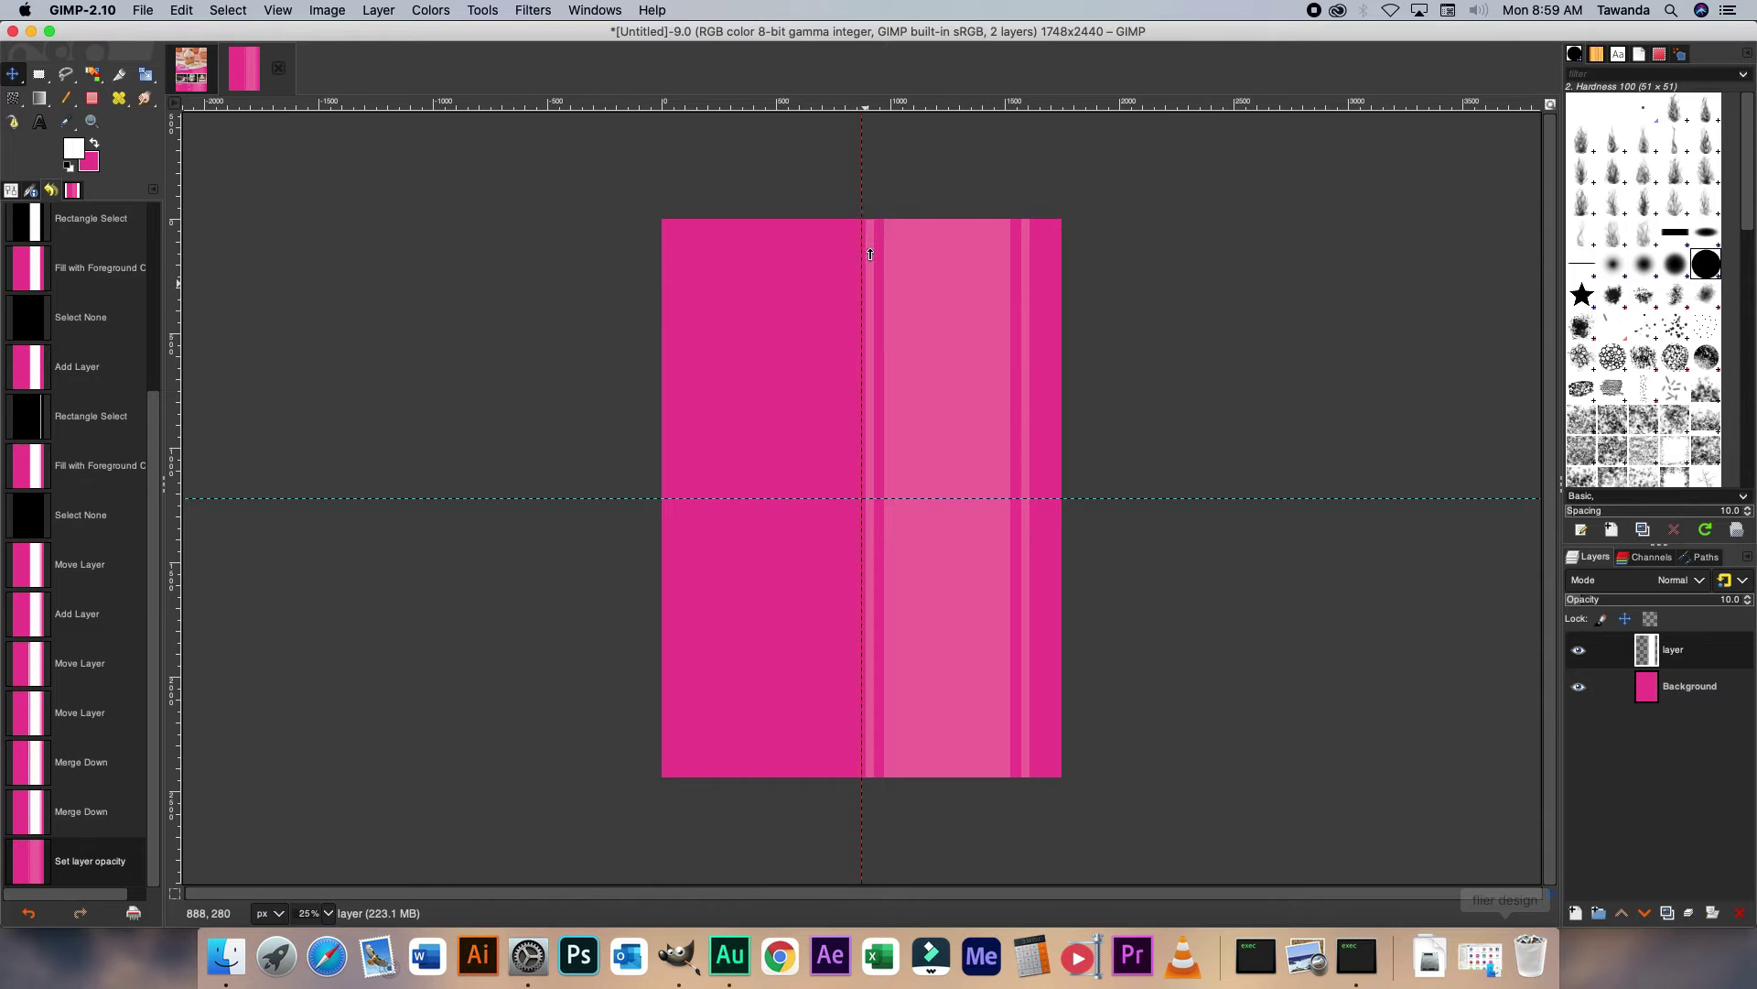
Scale the cupcake photo to 1636 × 2454 px, centred on the vertical guide with its lower edge on the horizontal centre guide.
key(shift+s)
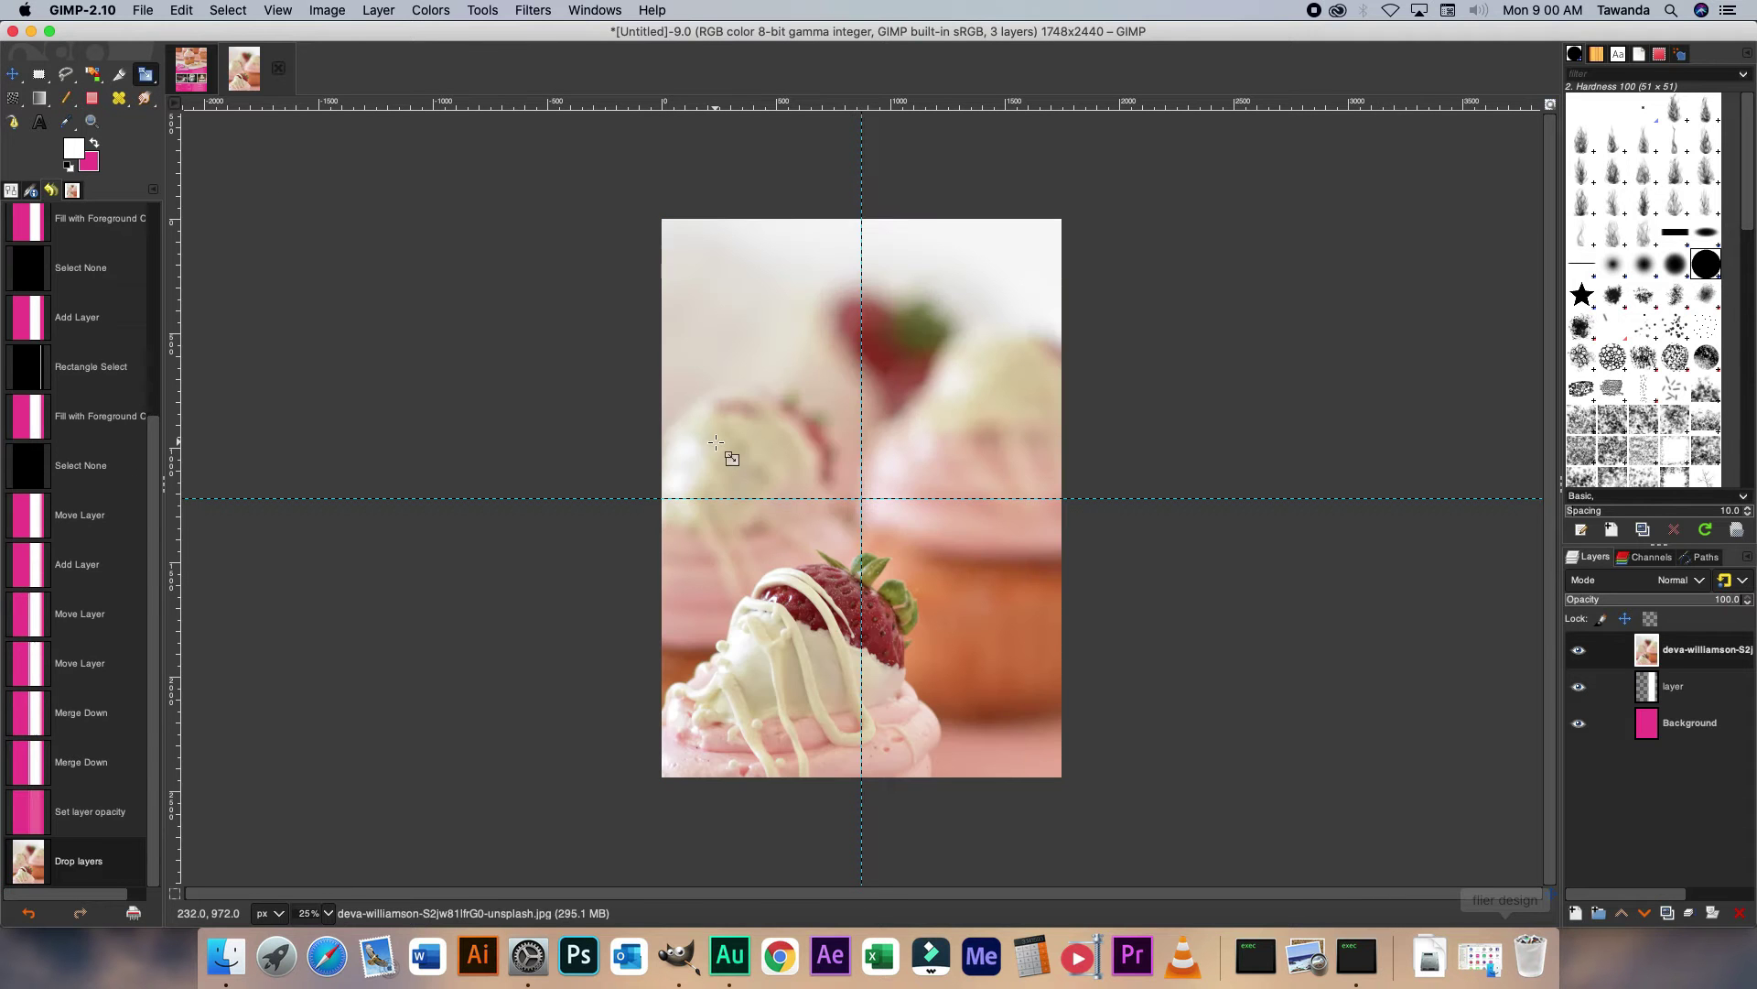
click(726, 396)
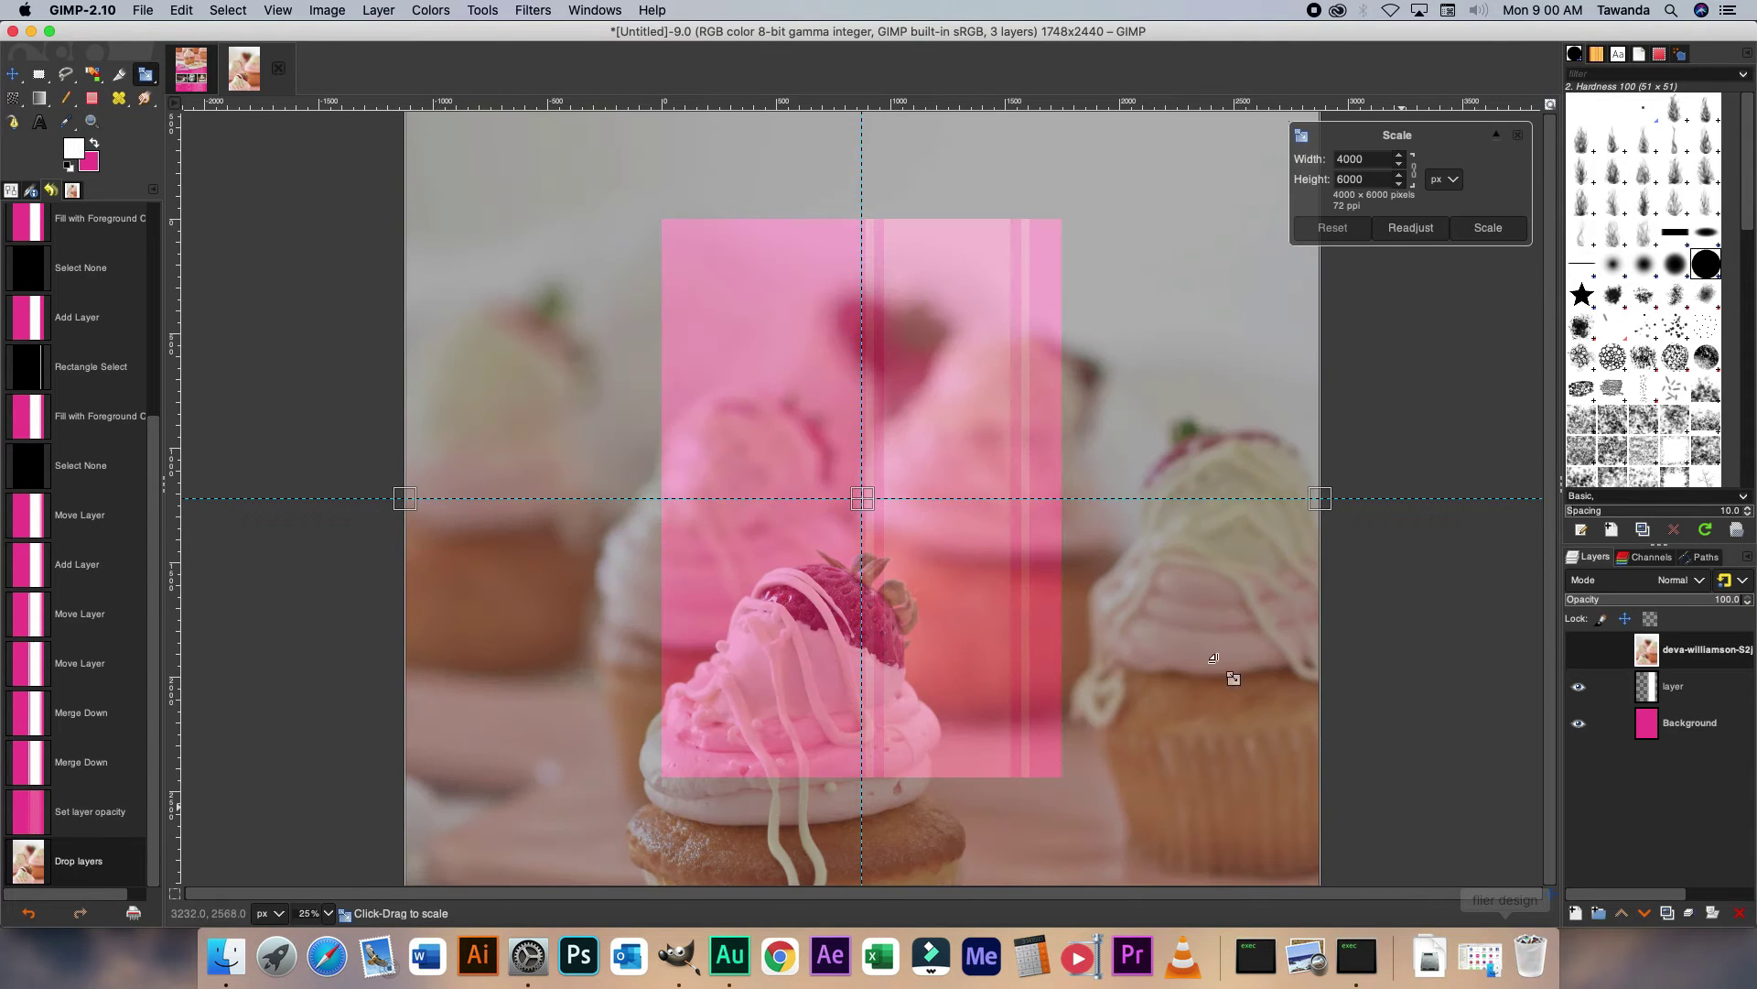
drag(1400, 812, 911, 471)
drag(661, 146, 935, 201)
drag(1105, 524, 1045, 429)
drag(860, 172, 870, 235)
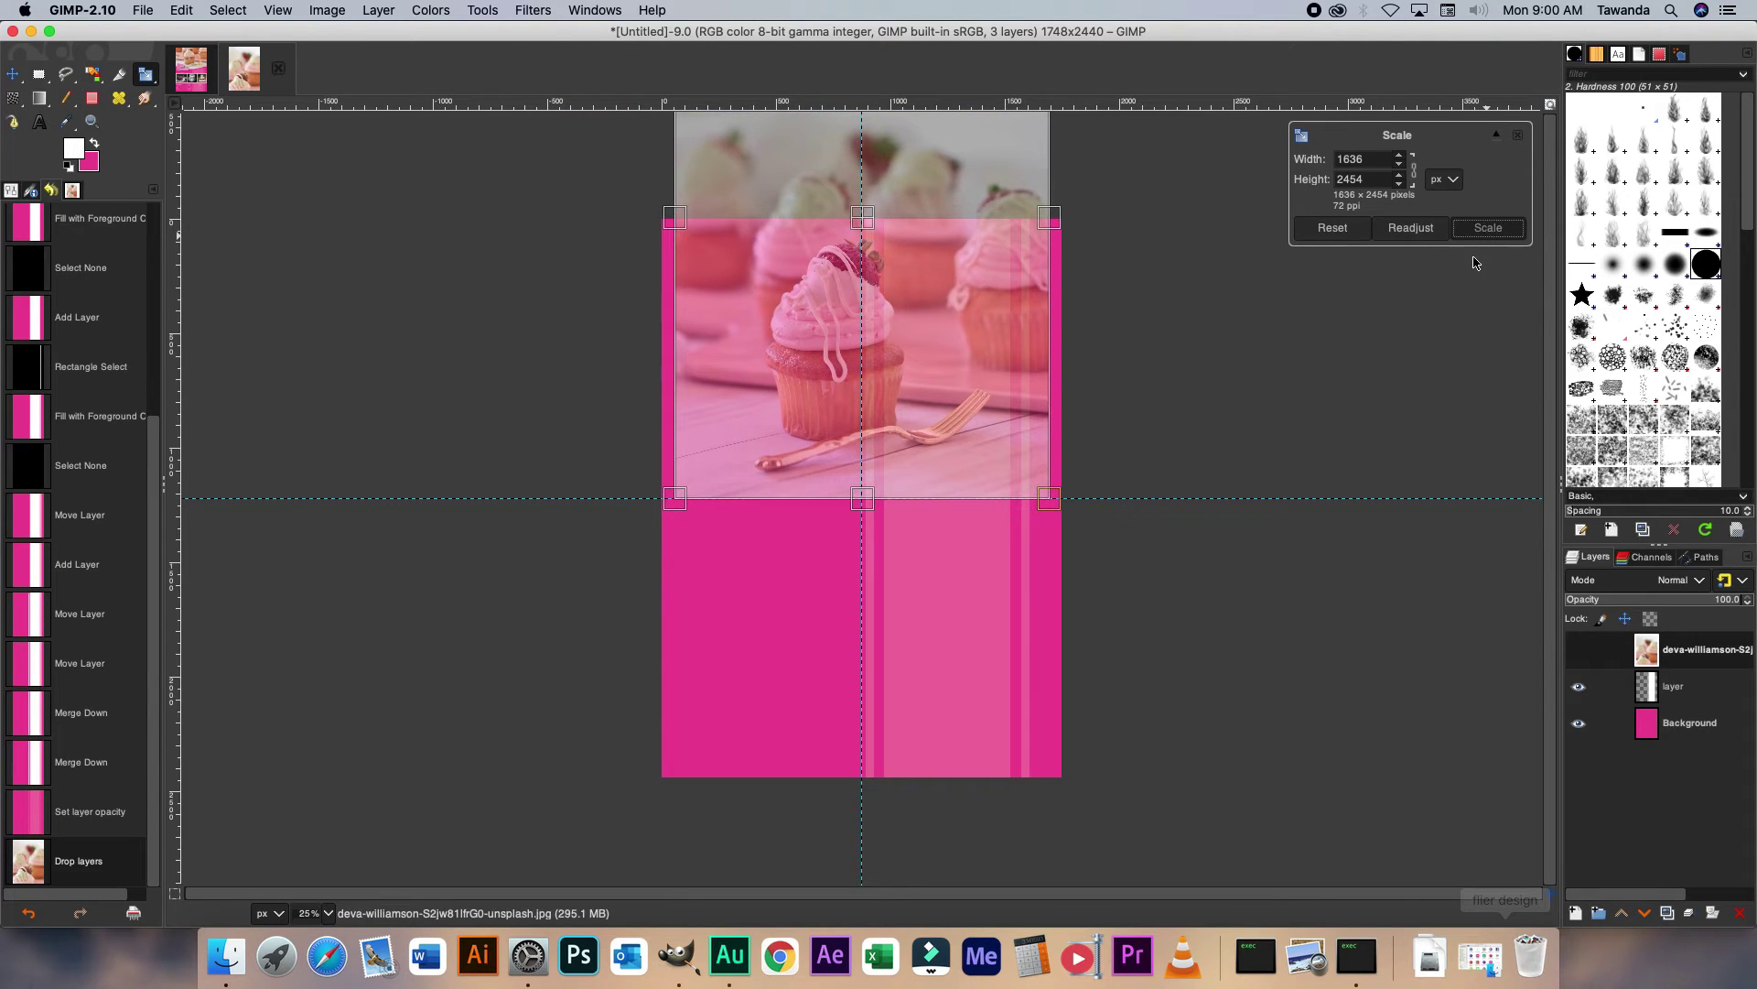
key(Return)
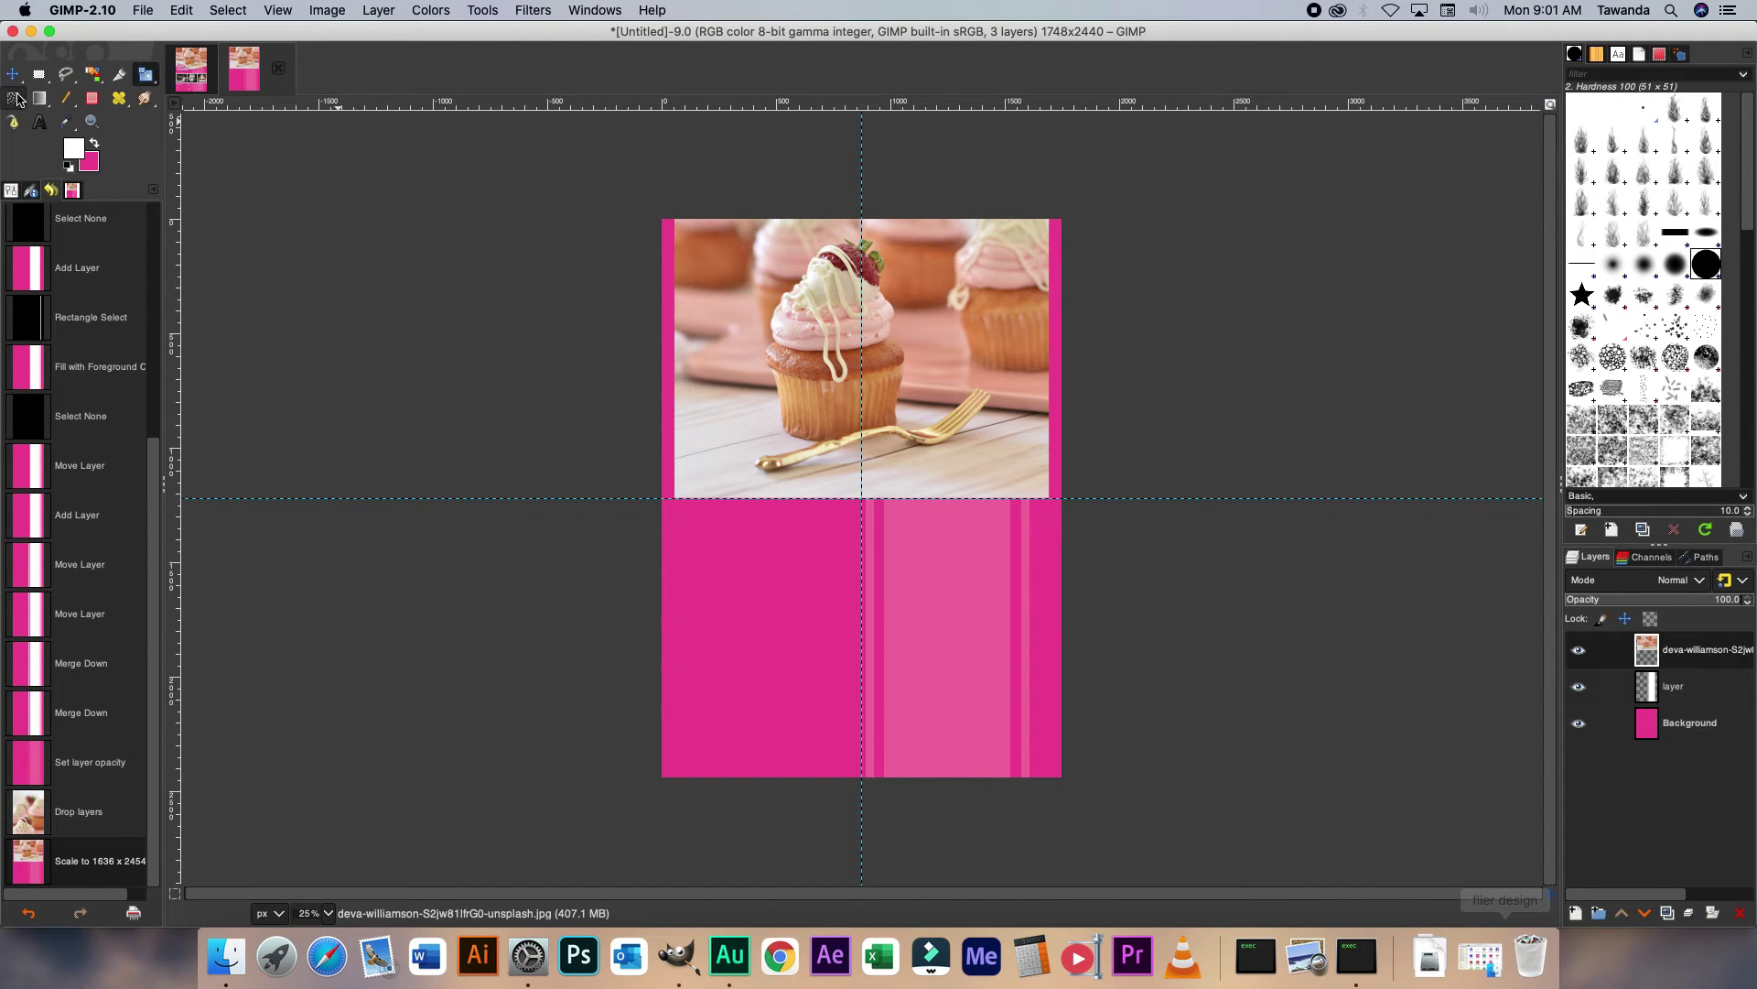
Check the photo's curved lower edge in the finished flyer and add a horizontal guide slightly above the new canvas's centre guide.
click(12, 121)
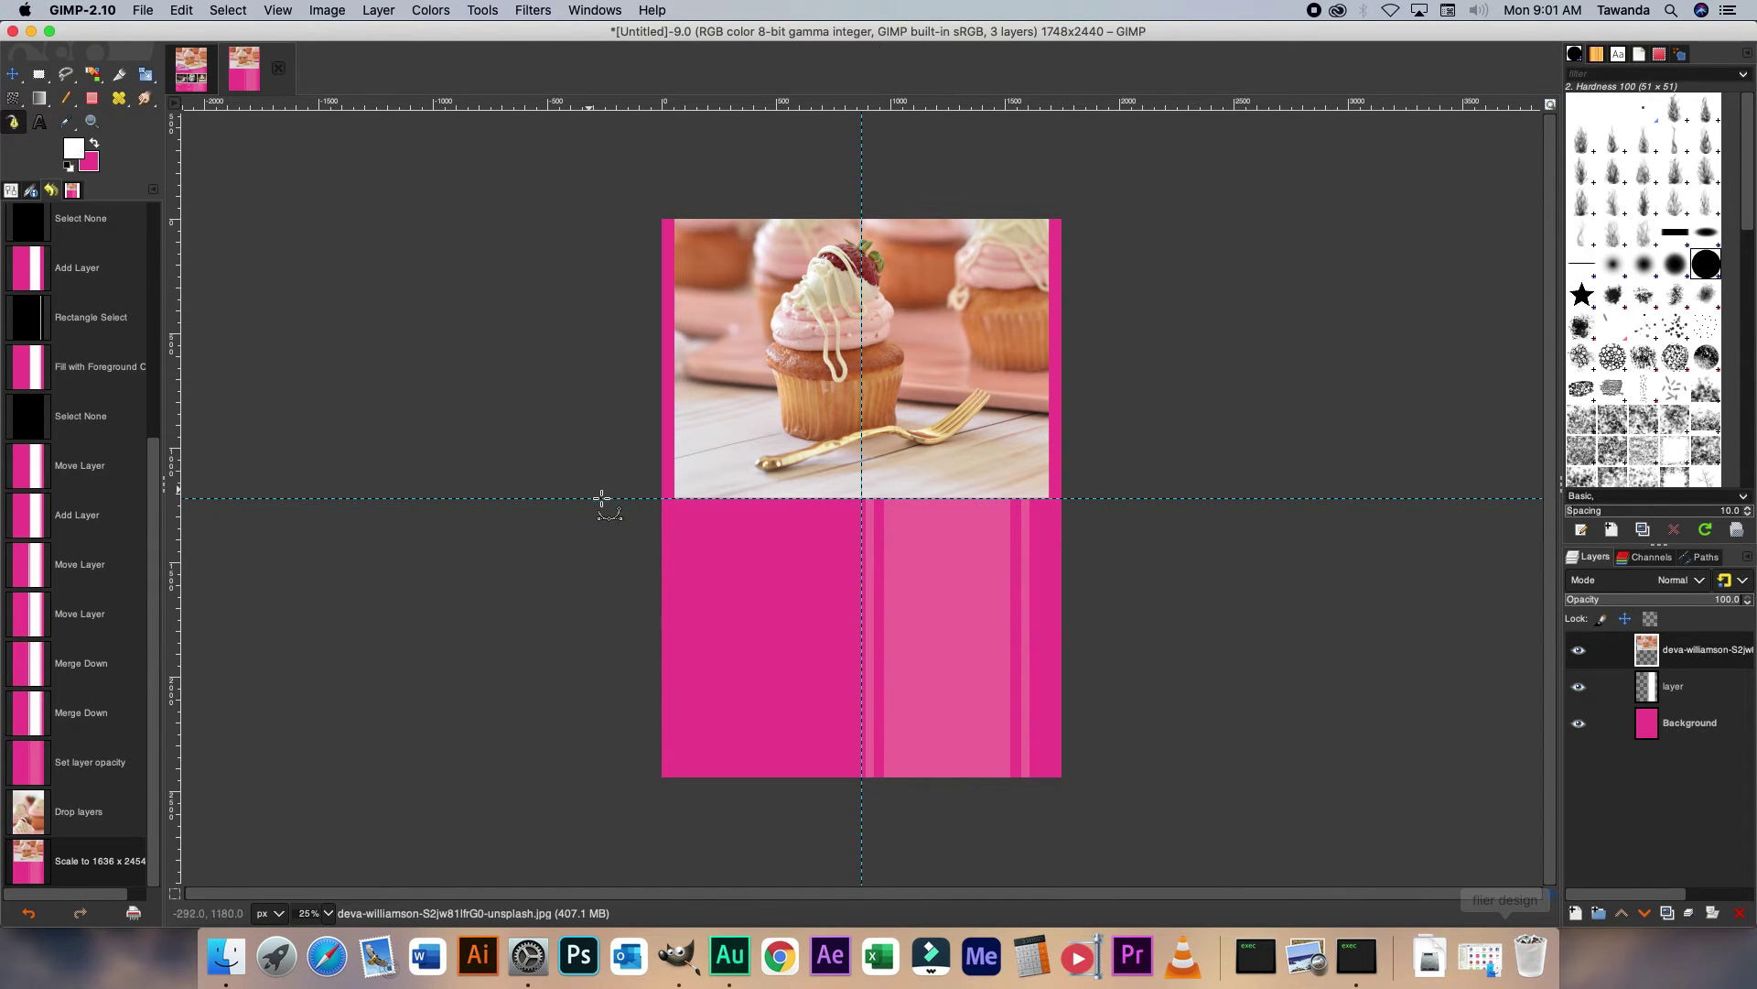
click(201, 63)
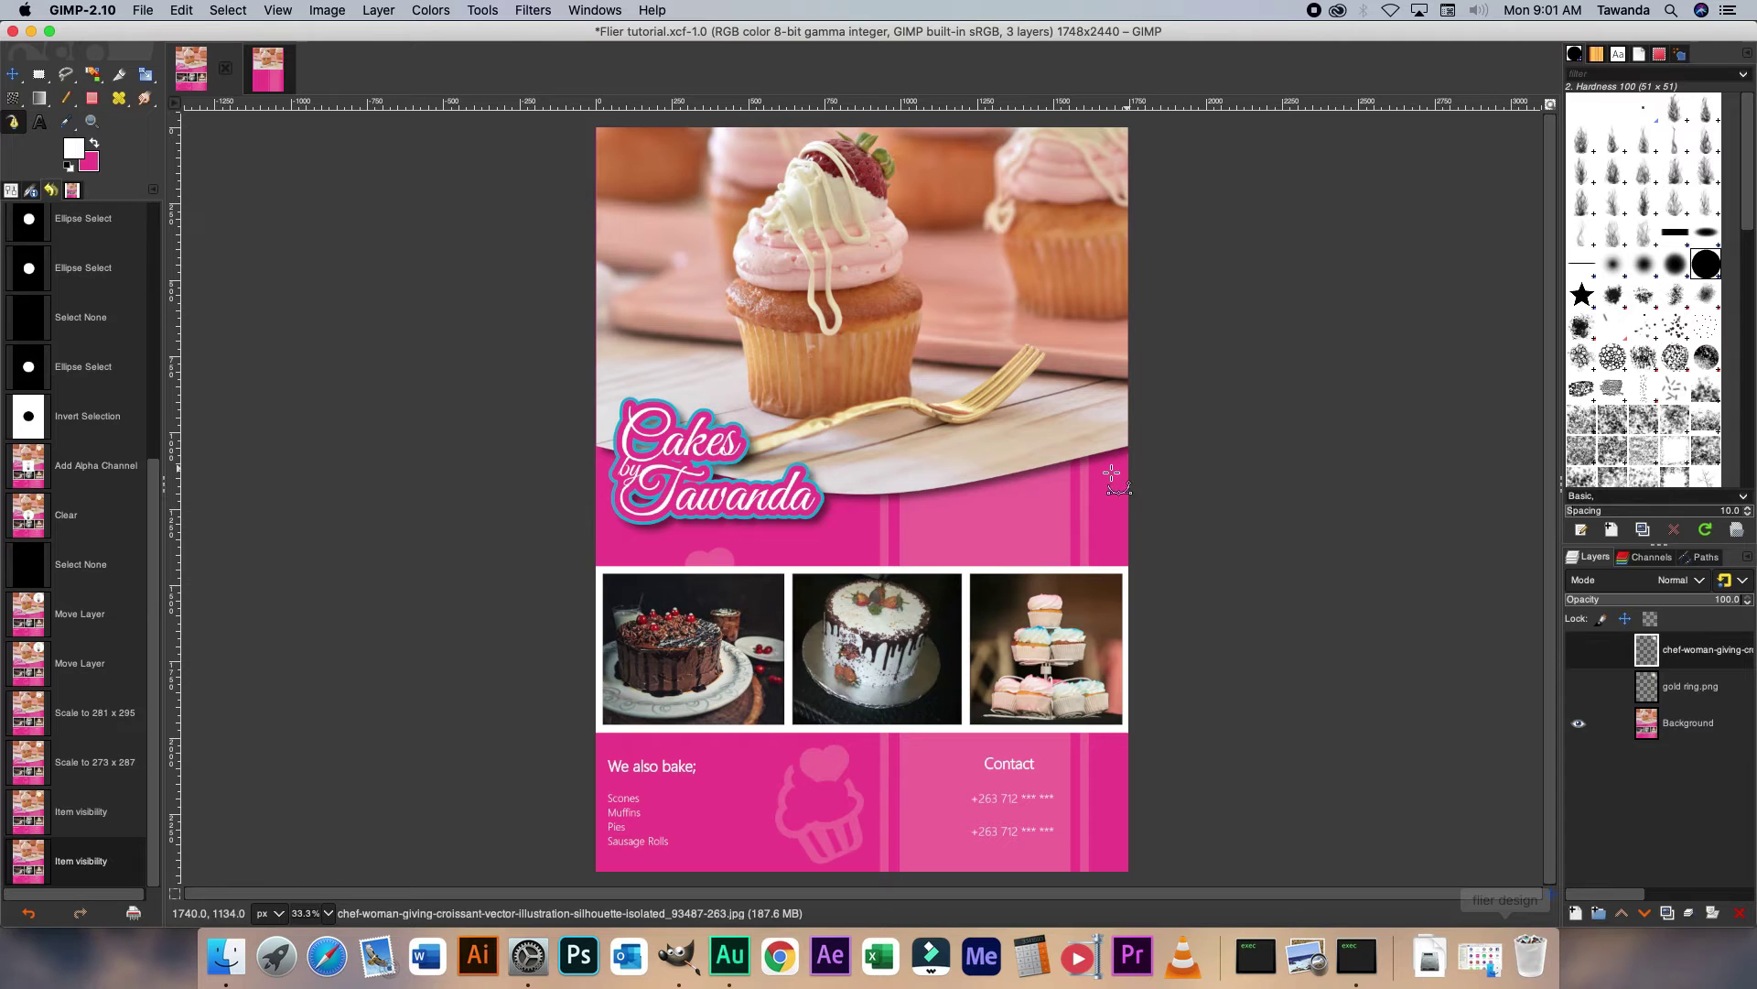
click(279, 87)
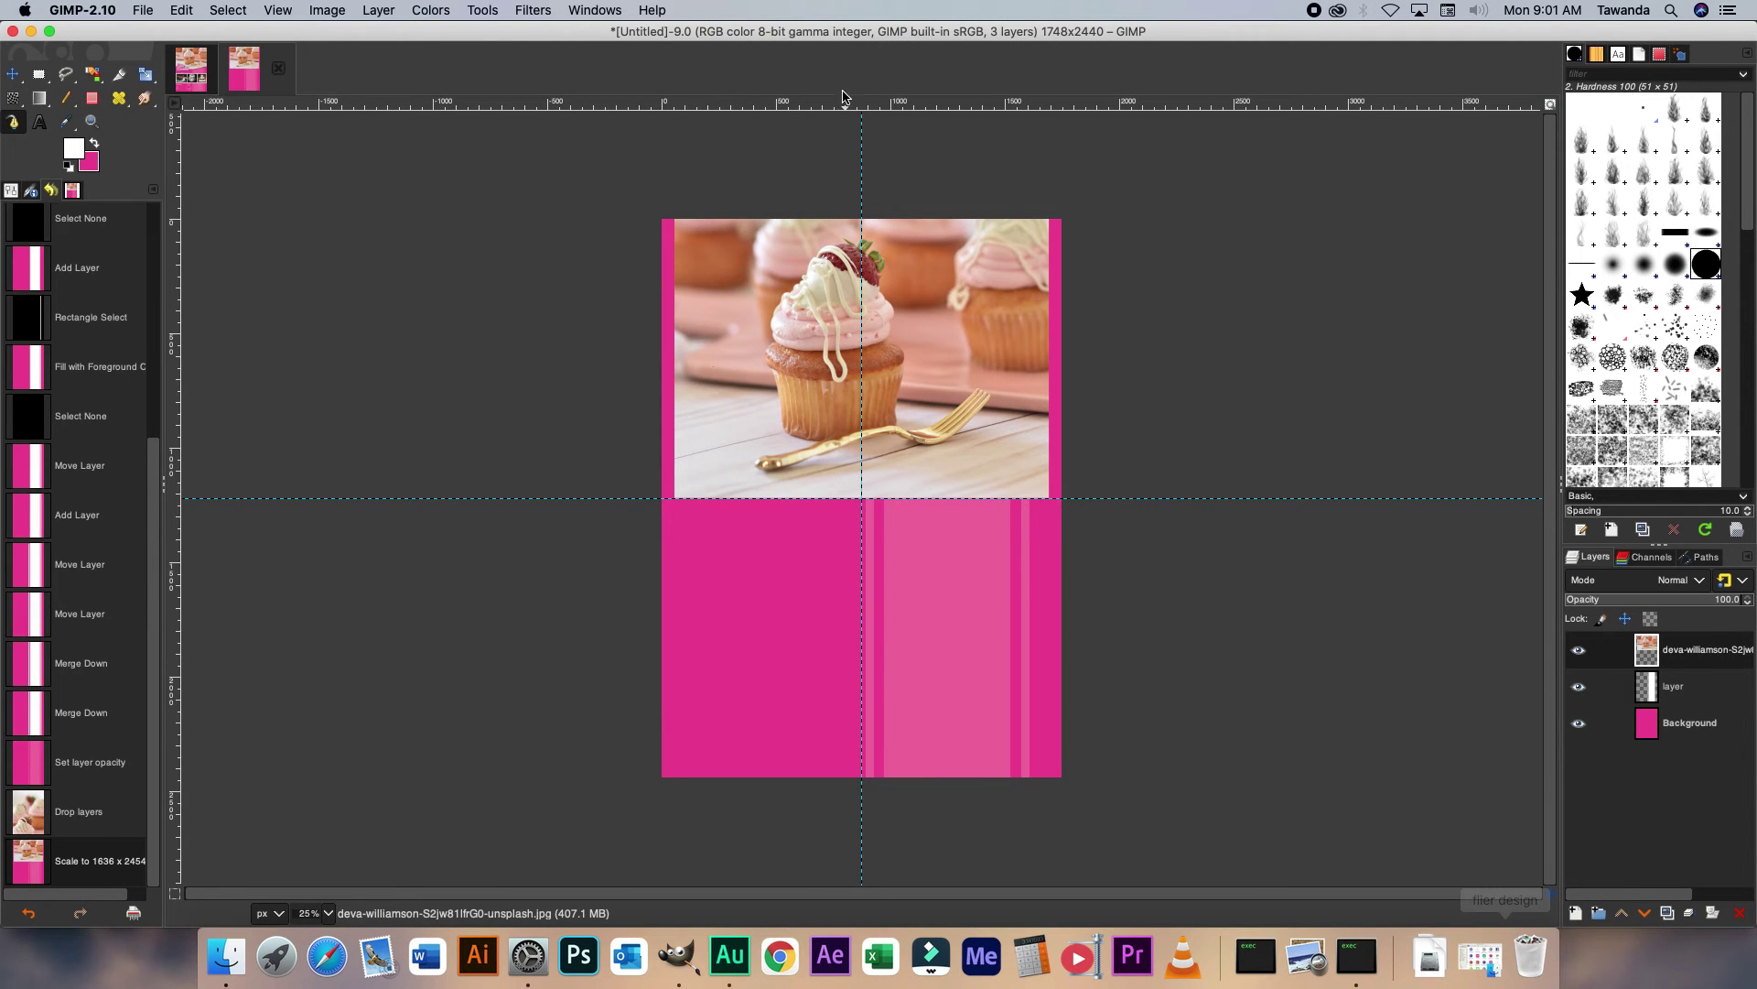
drag(821, 107, 815, 472)
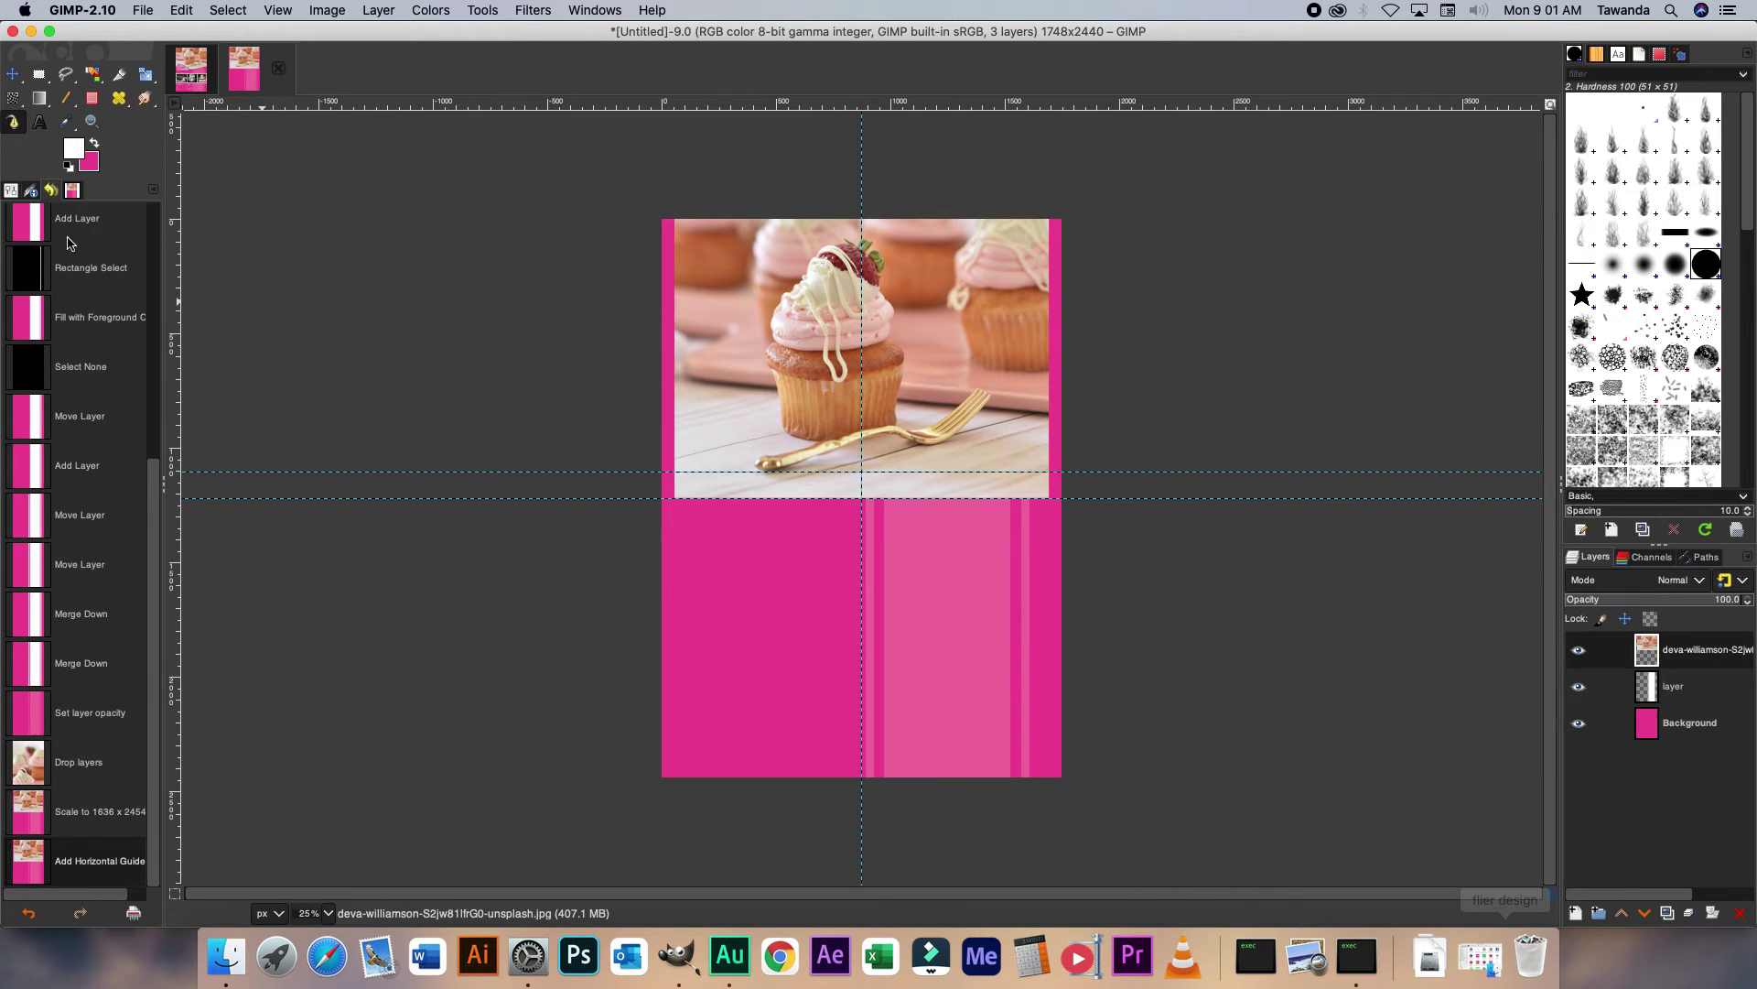
Draw a closed six-anchor path with its upper corners where the new guide meets the photo's sides, enclosing the area below.
click(674, 472)
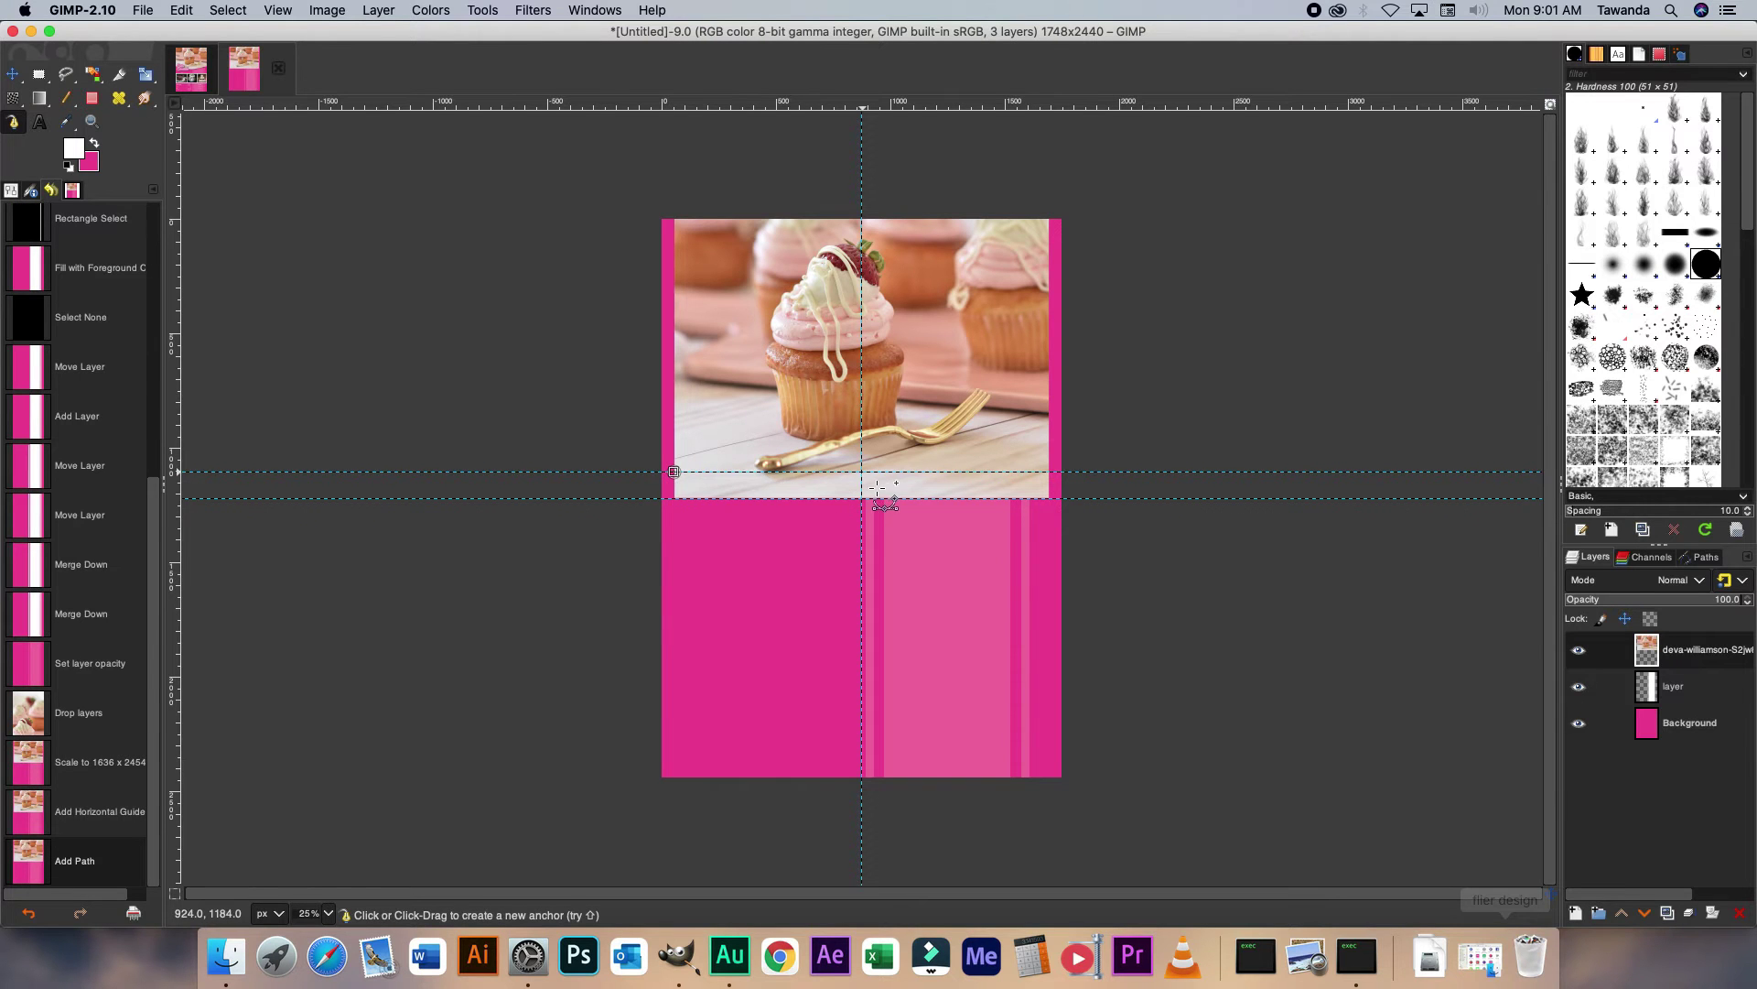
click(1049, 471)
click(1119, 552)
click(1041, 586)
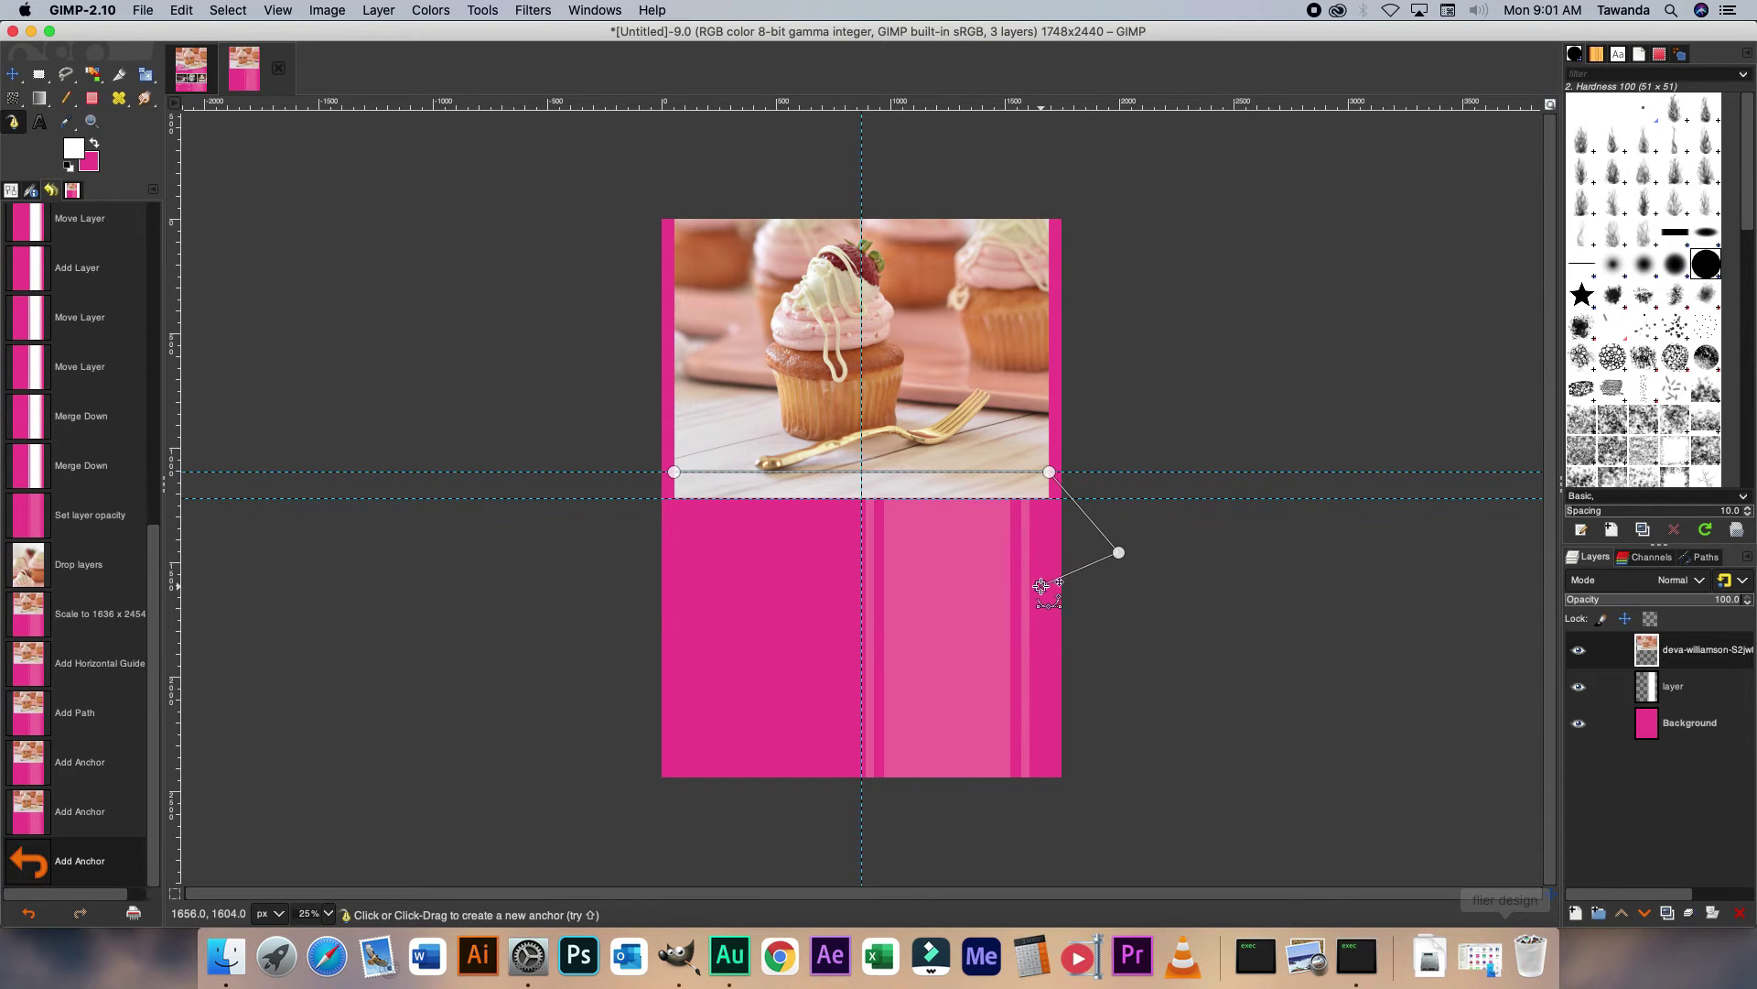
click(682, 626)
click(586, 598)
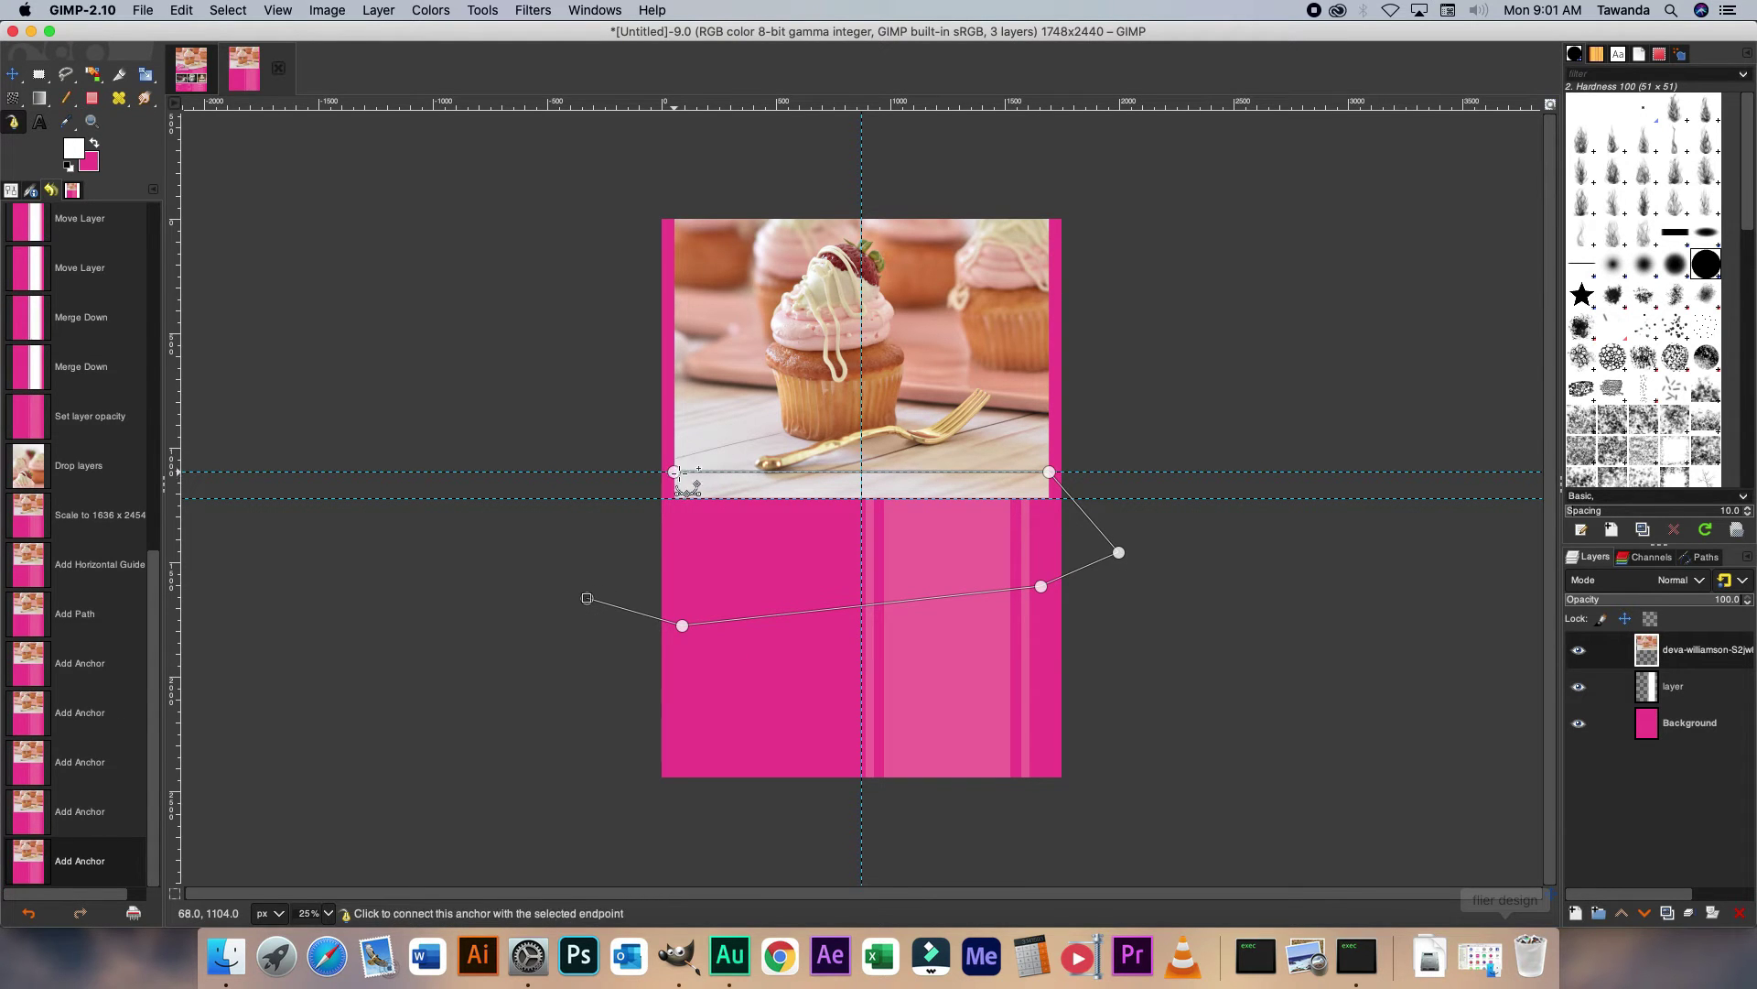
click(674, 472)
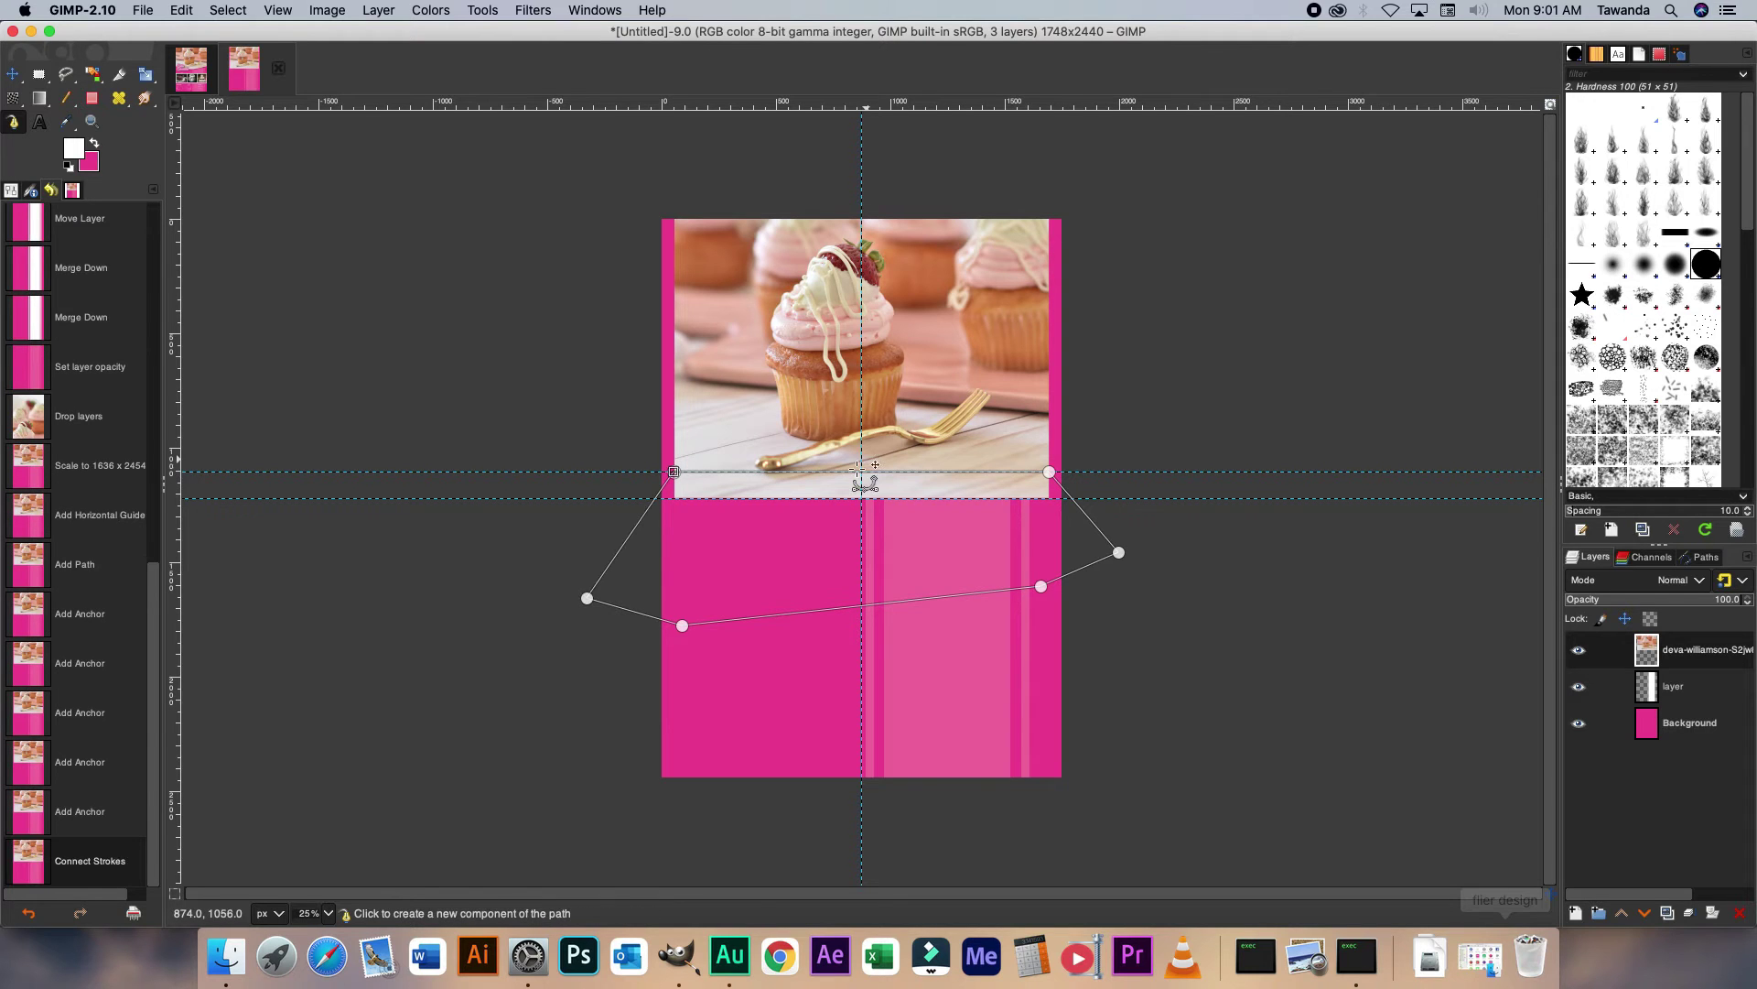
Bend the path's upper segment into a shallow downward arc and pull both its handles in toward the vertical centre guide.
drag(861, 472, 868, 528)
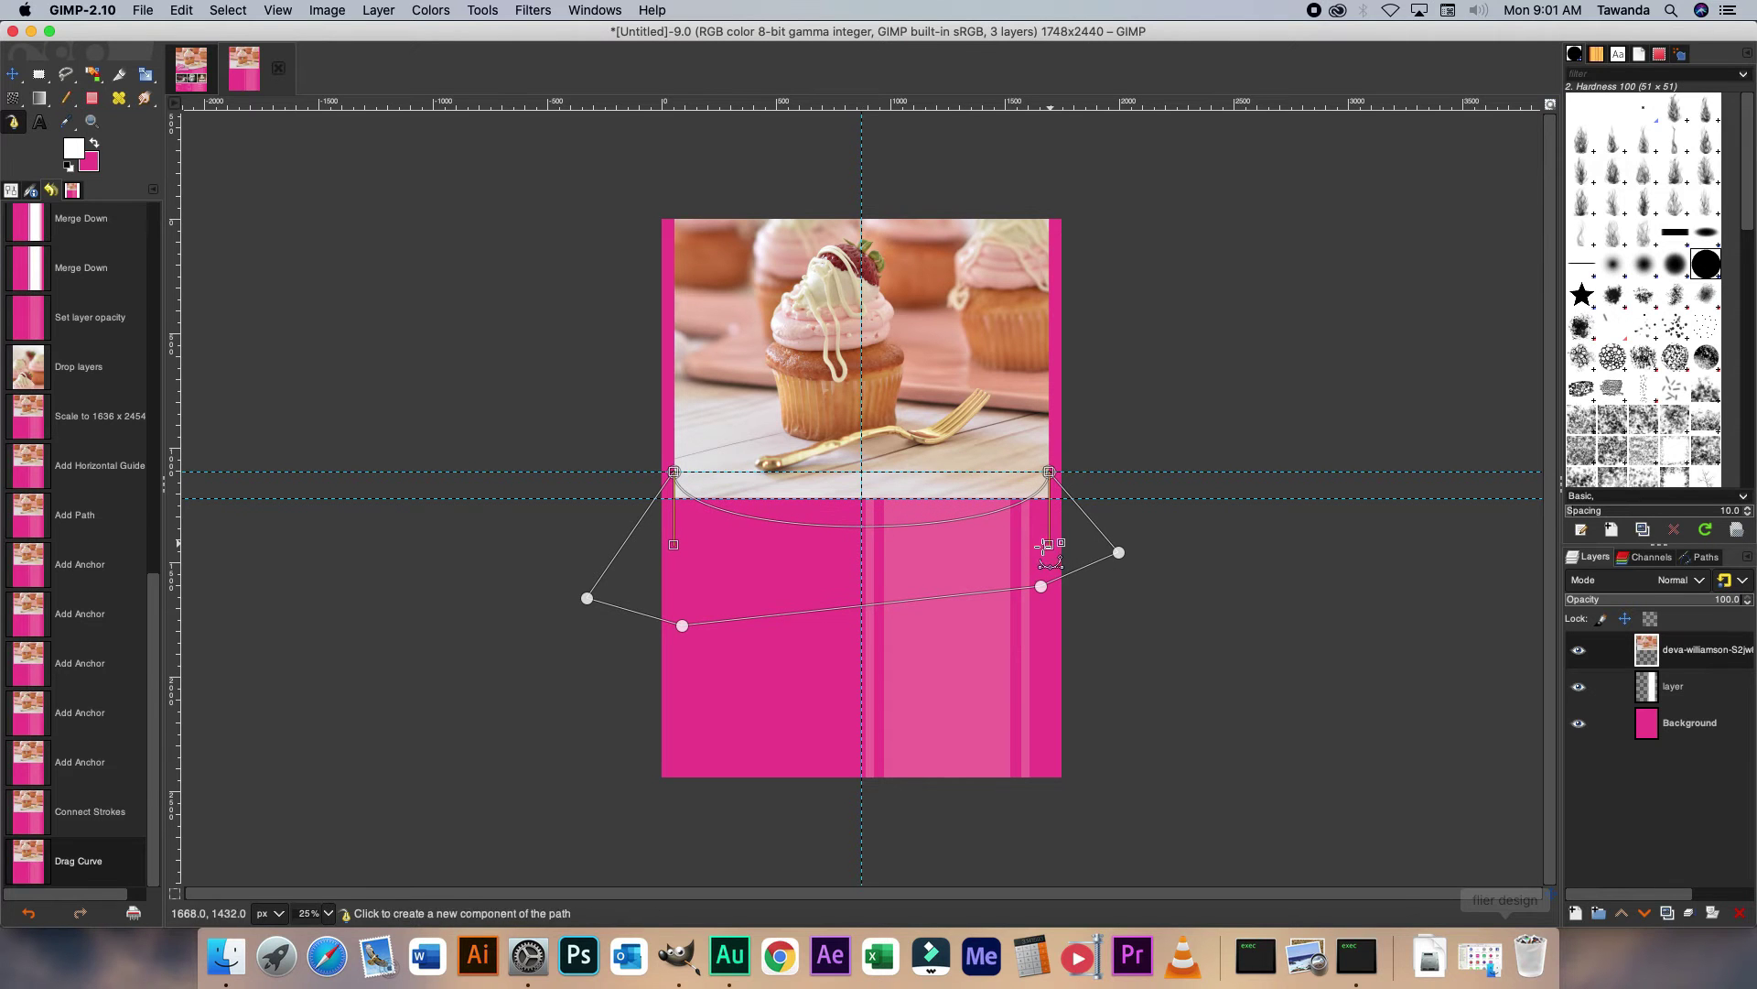
drag(1050, 544, 895, 499)
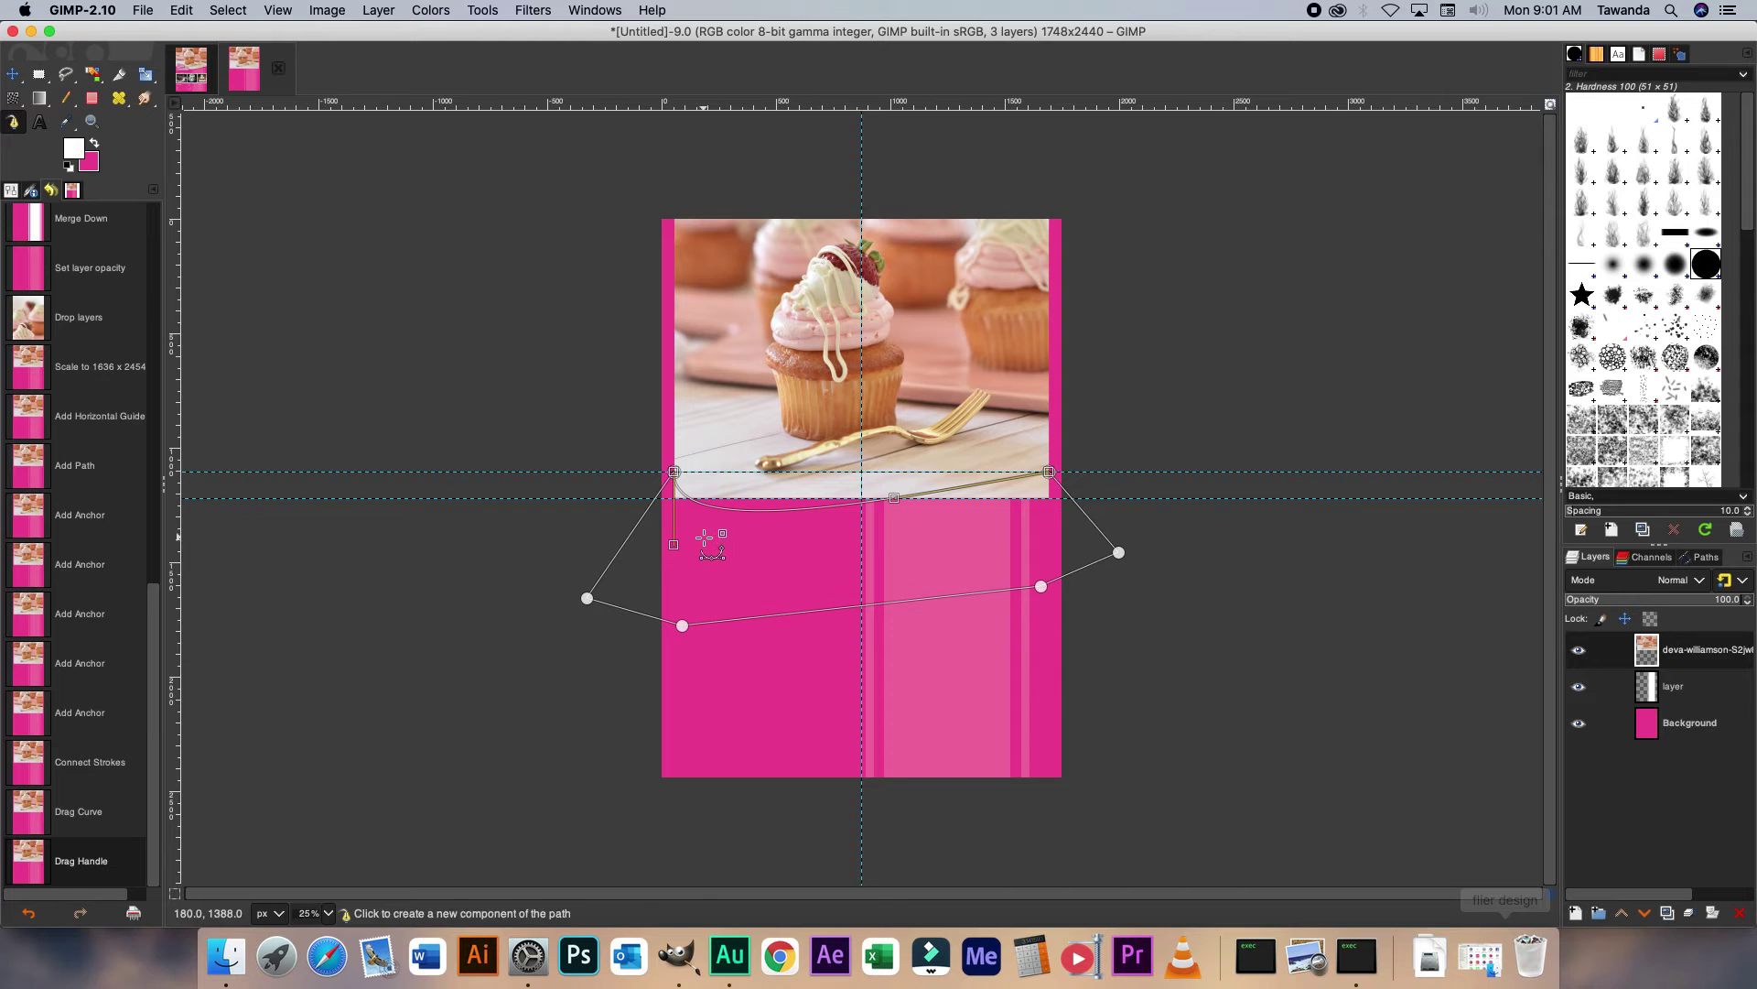
drag(675, 546, 897, 523)
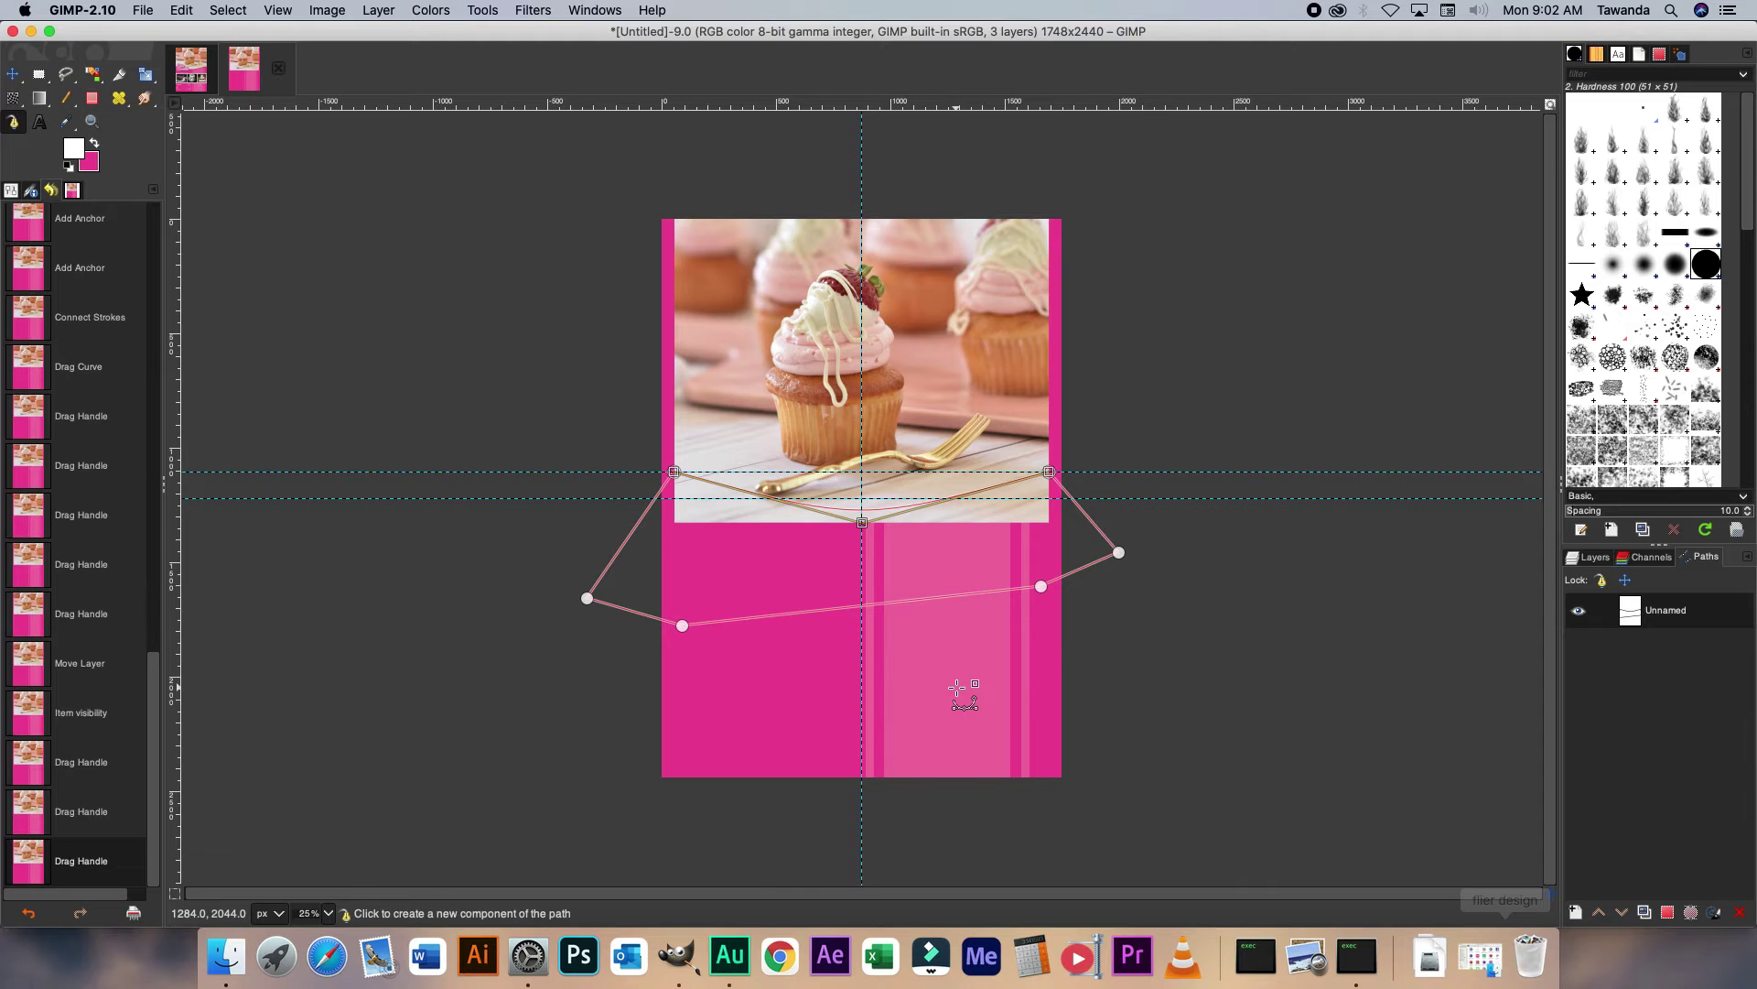
Convert the path to a selection and clear the selected area from the photo's lower edge.
key(shift+v)
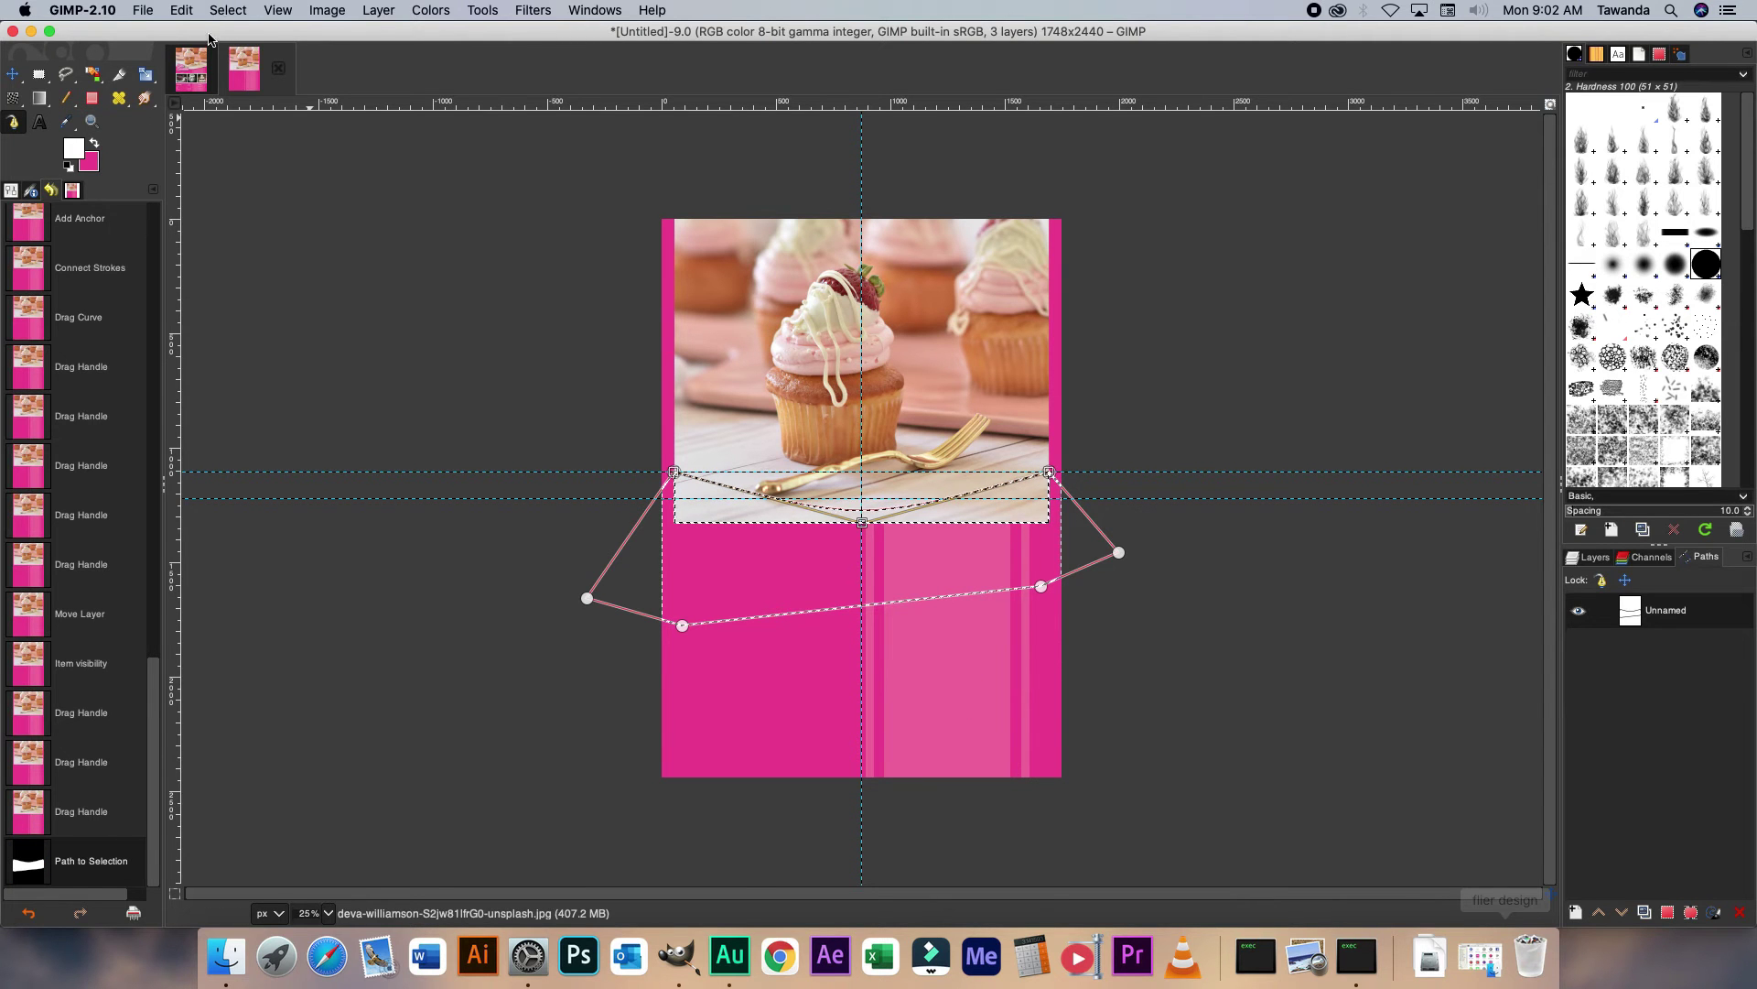
click(181, 10)
click(197, 251)
Return to the photo layer, deselect everything and remove the horizontal guide above the centre guide.
click(13, 73)
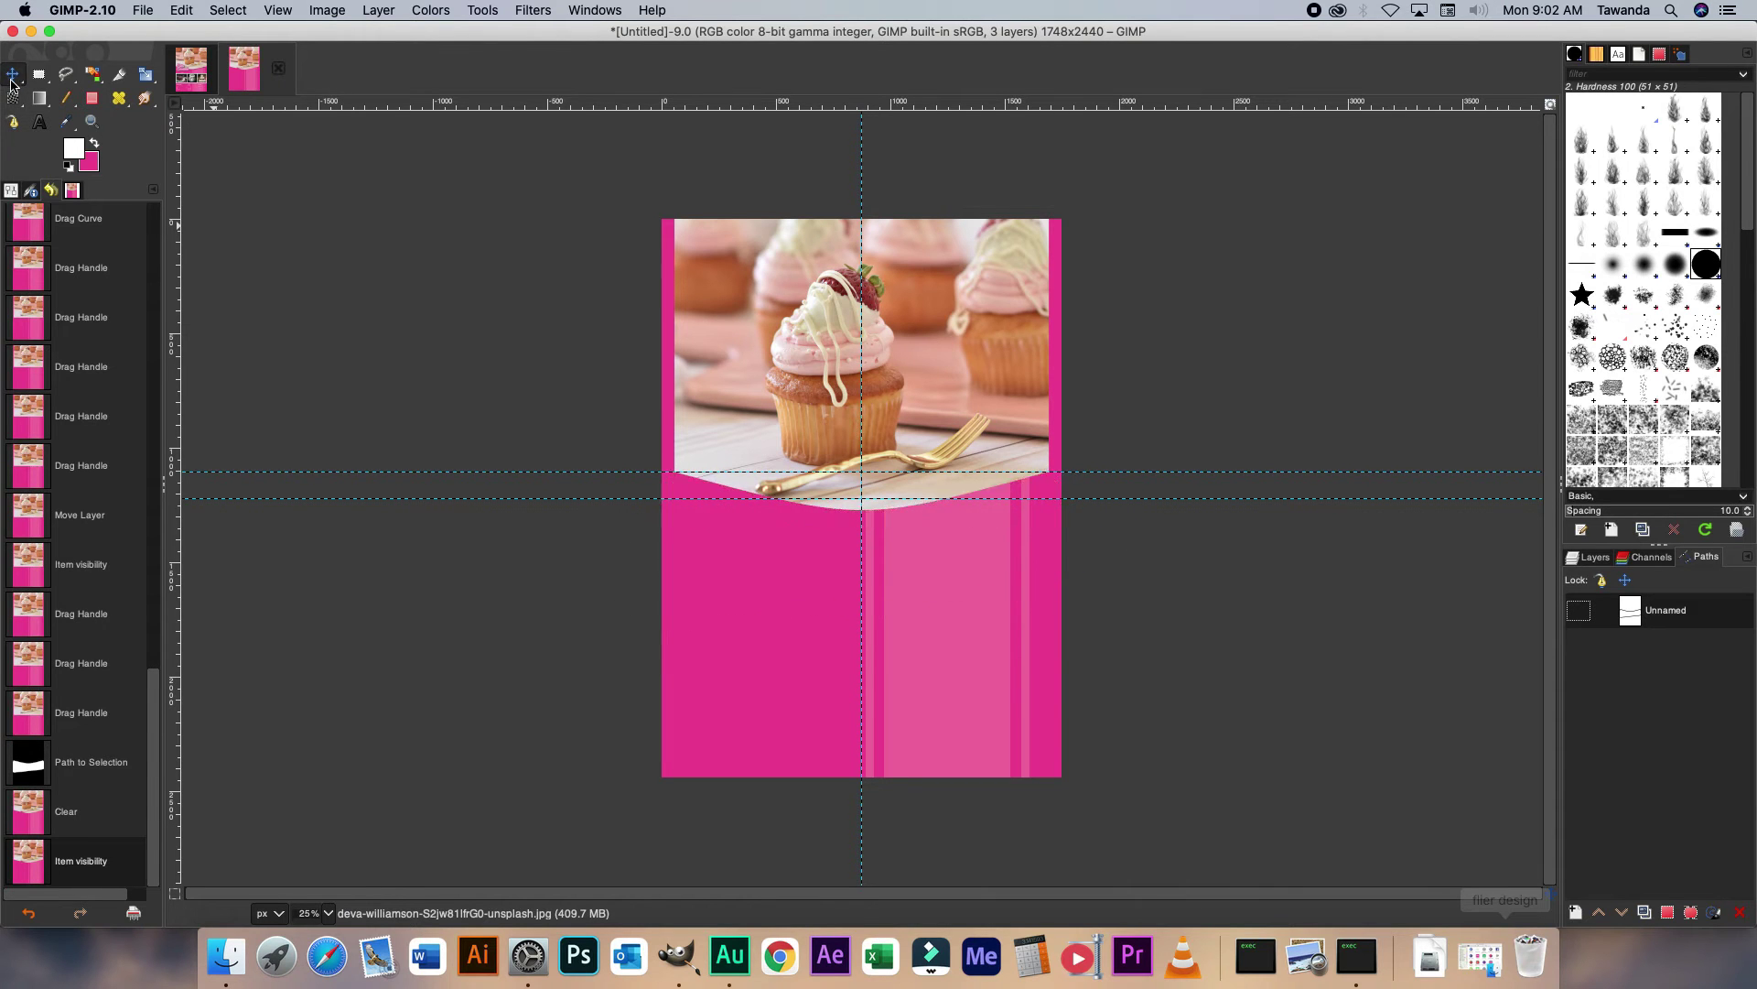
click(1593, 557)
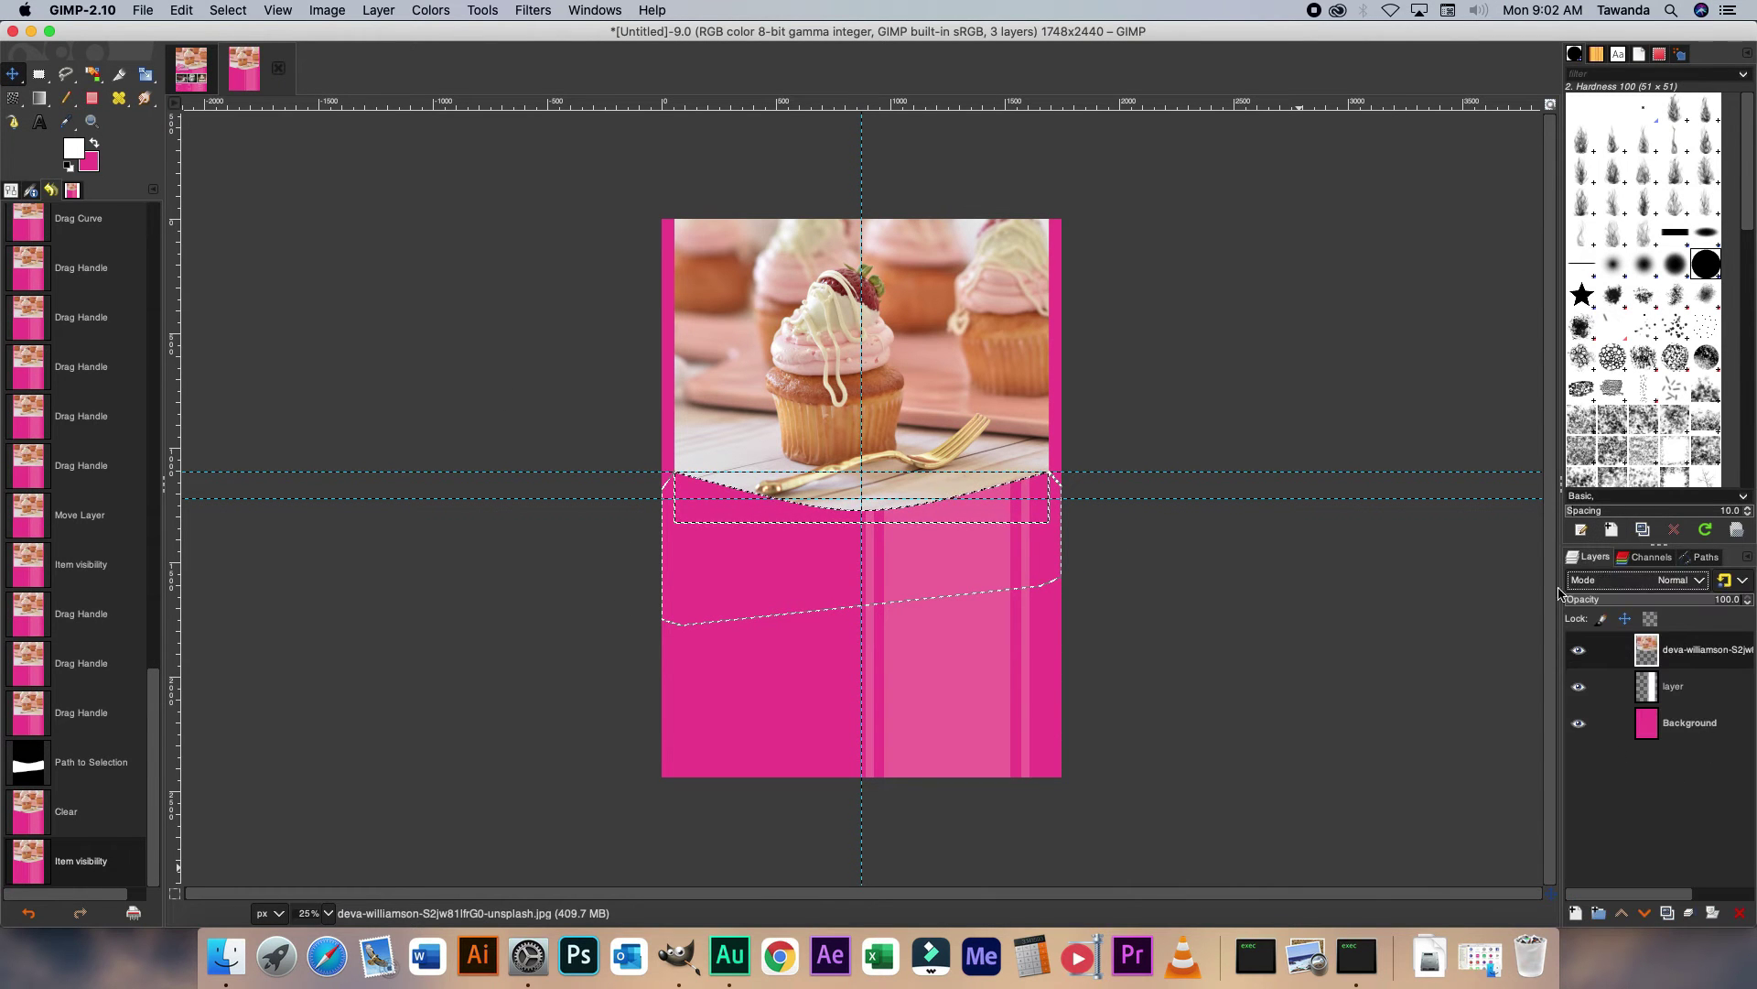
right_click(718, 541)
mouse_move(764, 622)
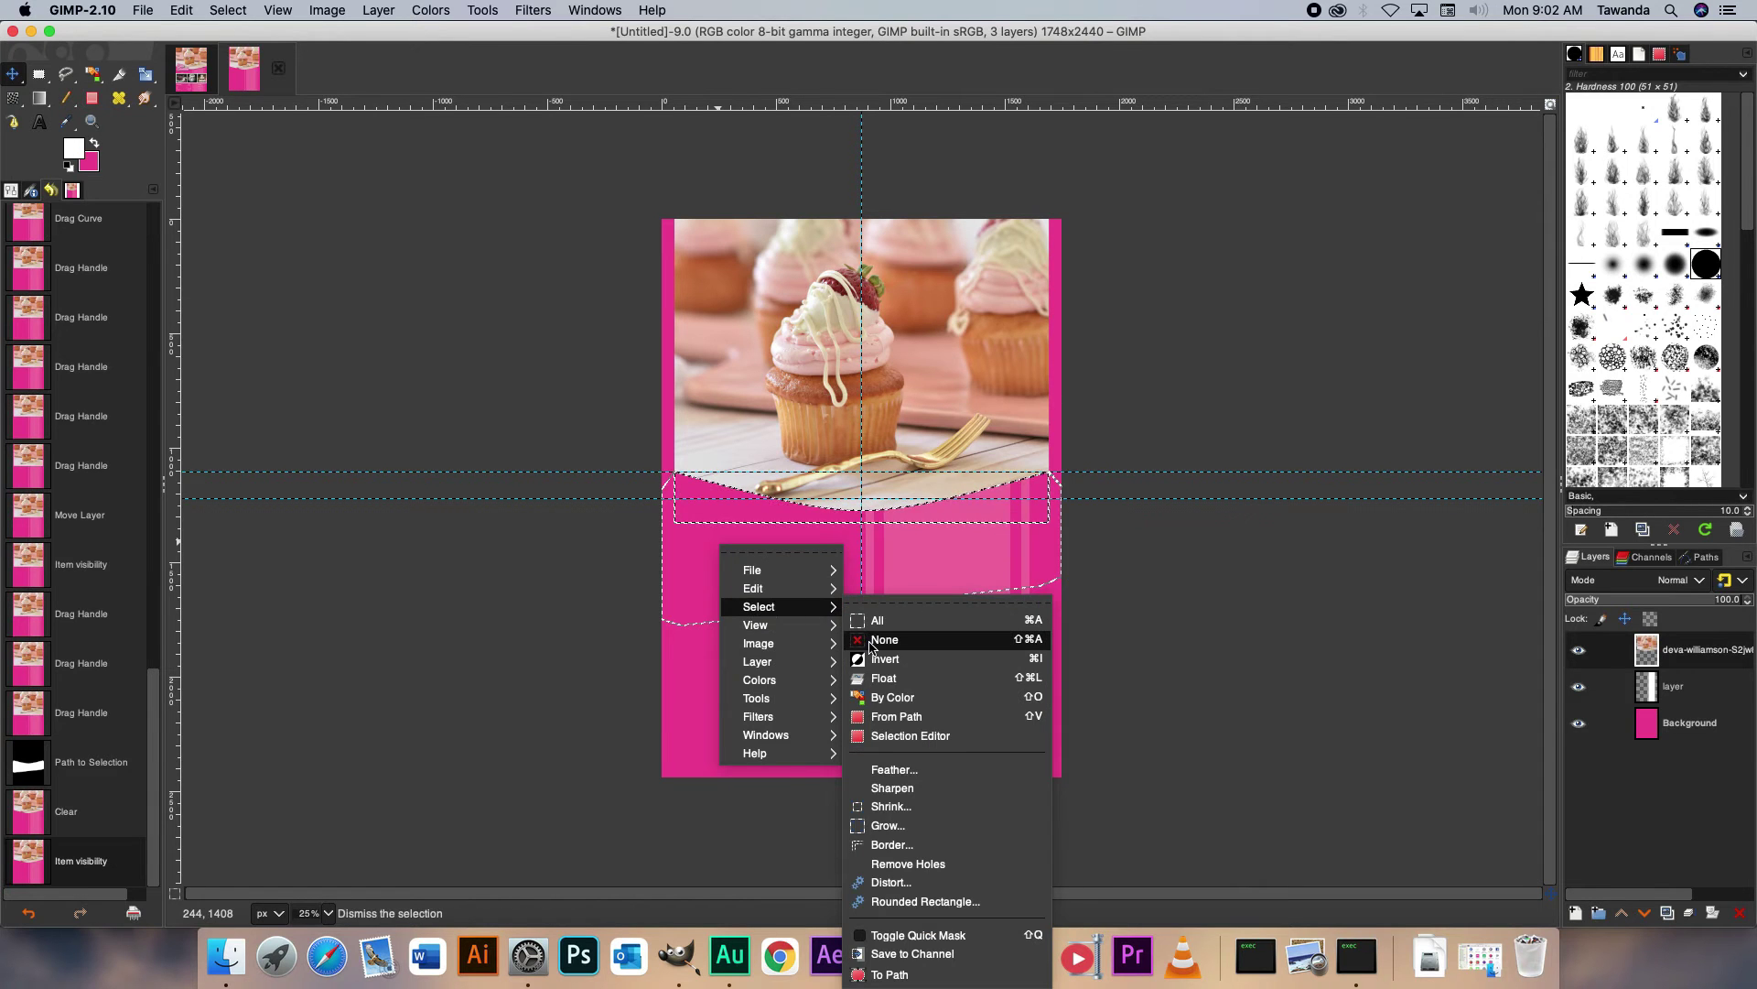
click(869, 641)
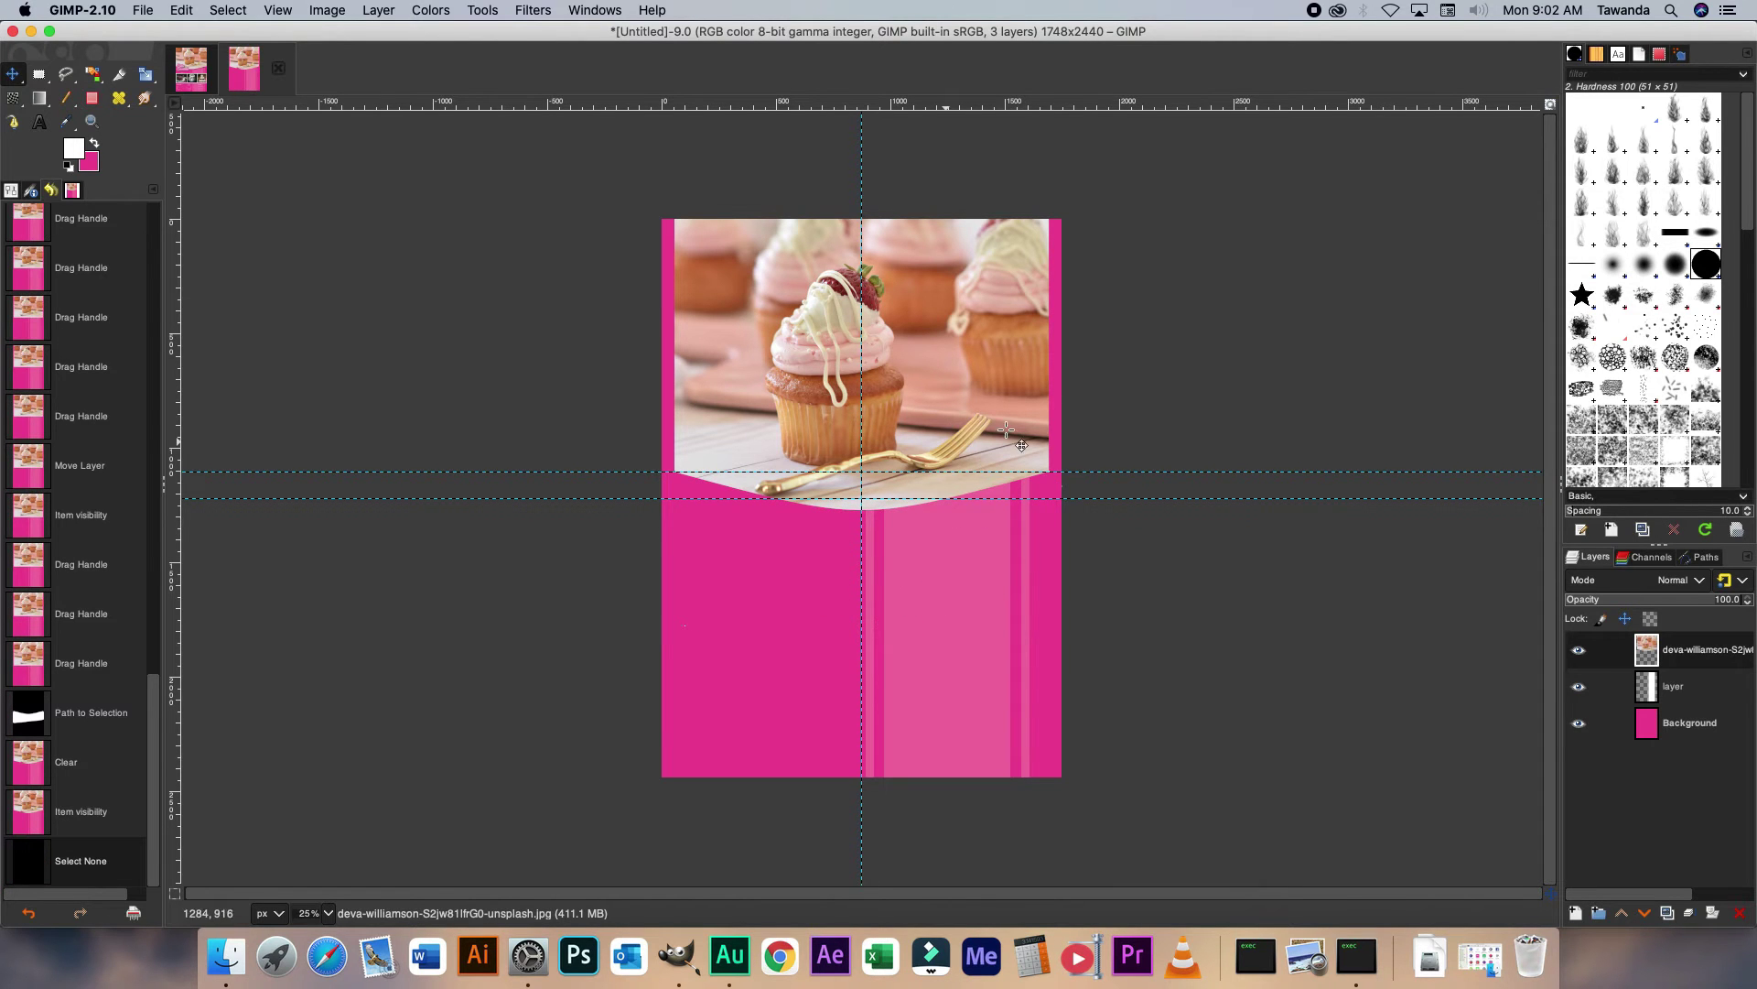
drag(1162, 473, 1132, 10)
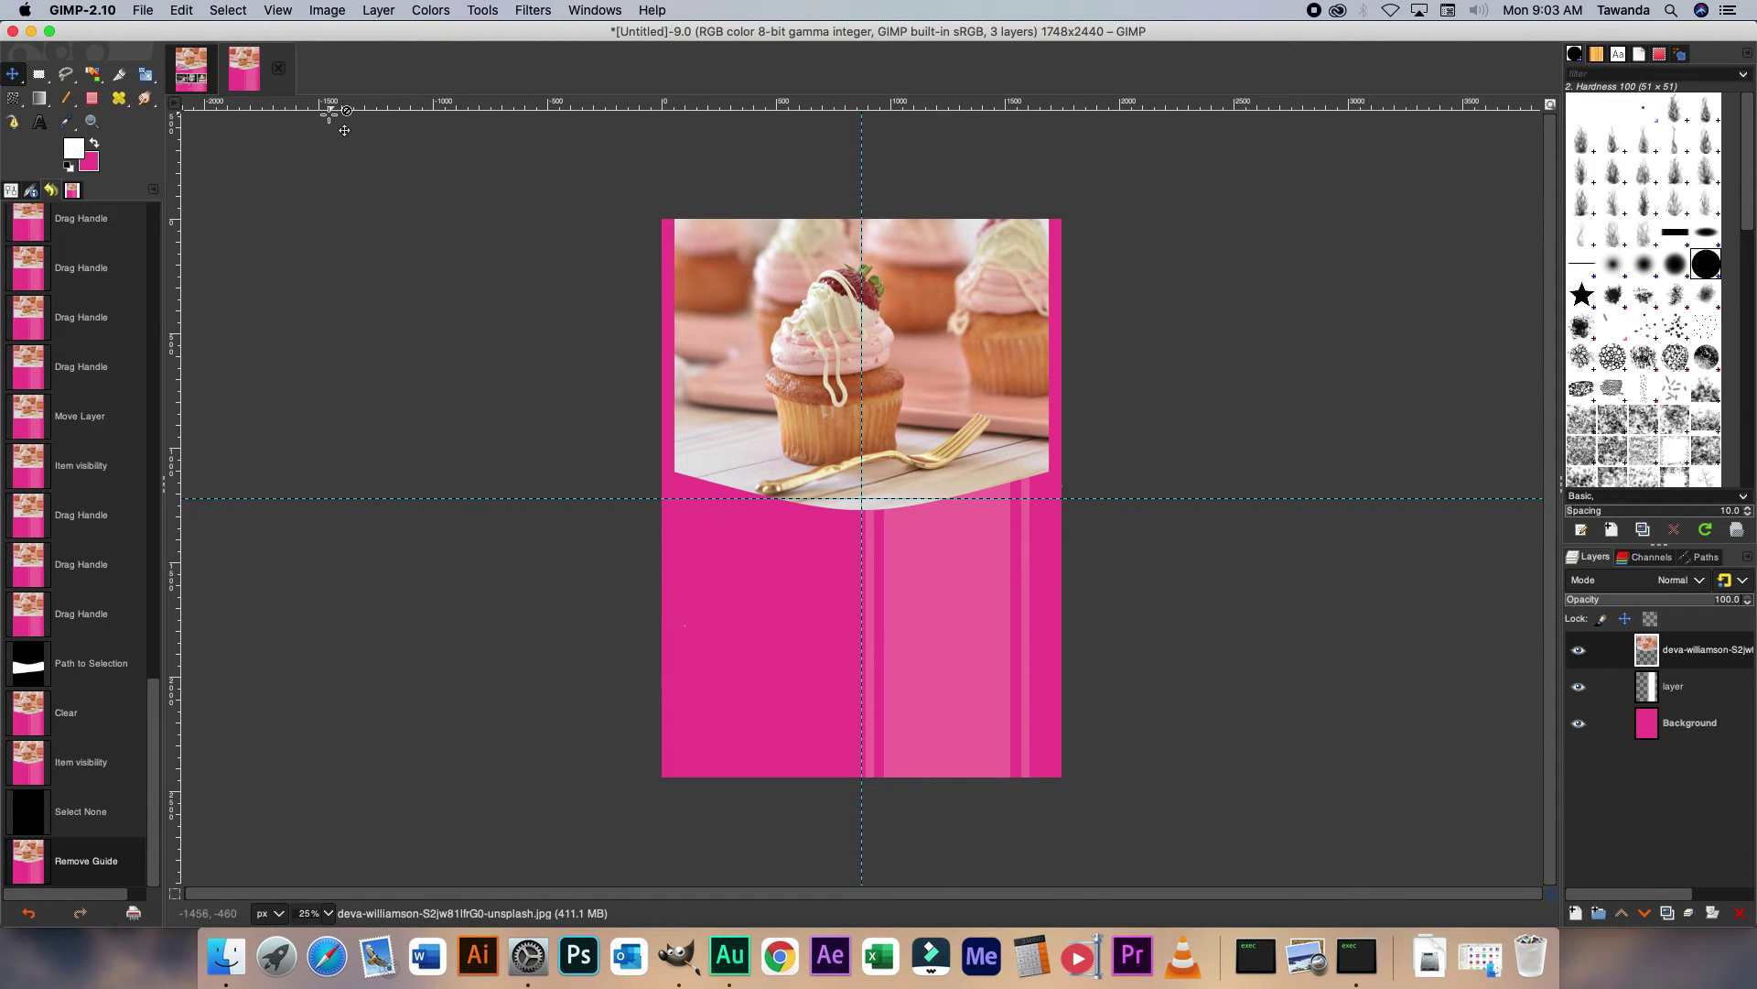
Scale the curved cupcake photo to 1750 × 2624 px so it spans the full canvas width, centred on the vertical guide.
click(149, 77)
click(952, 368)
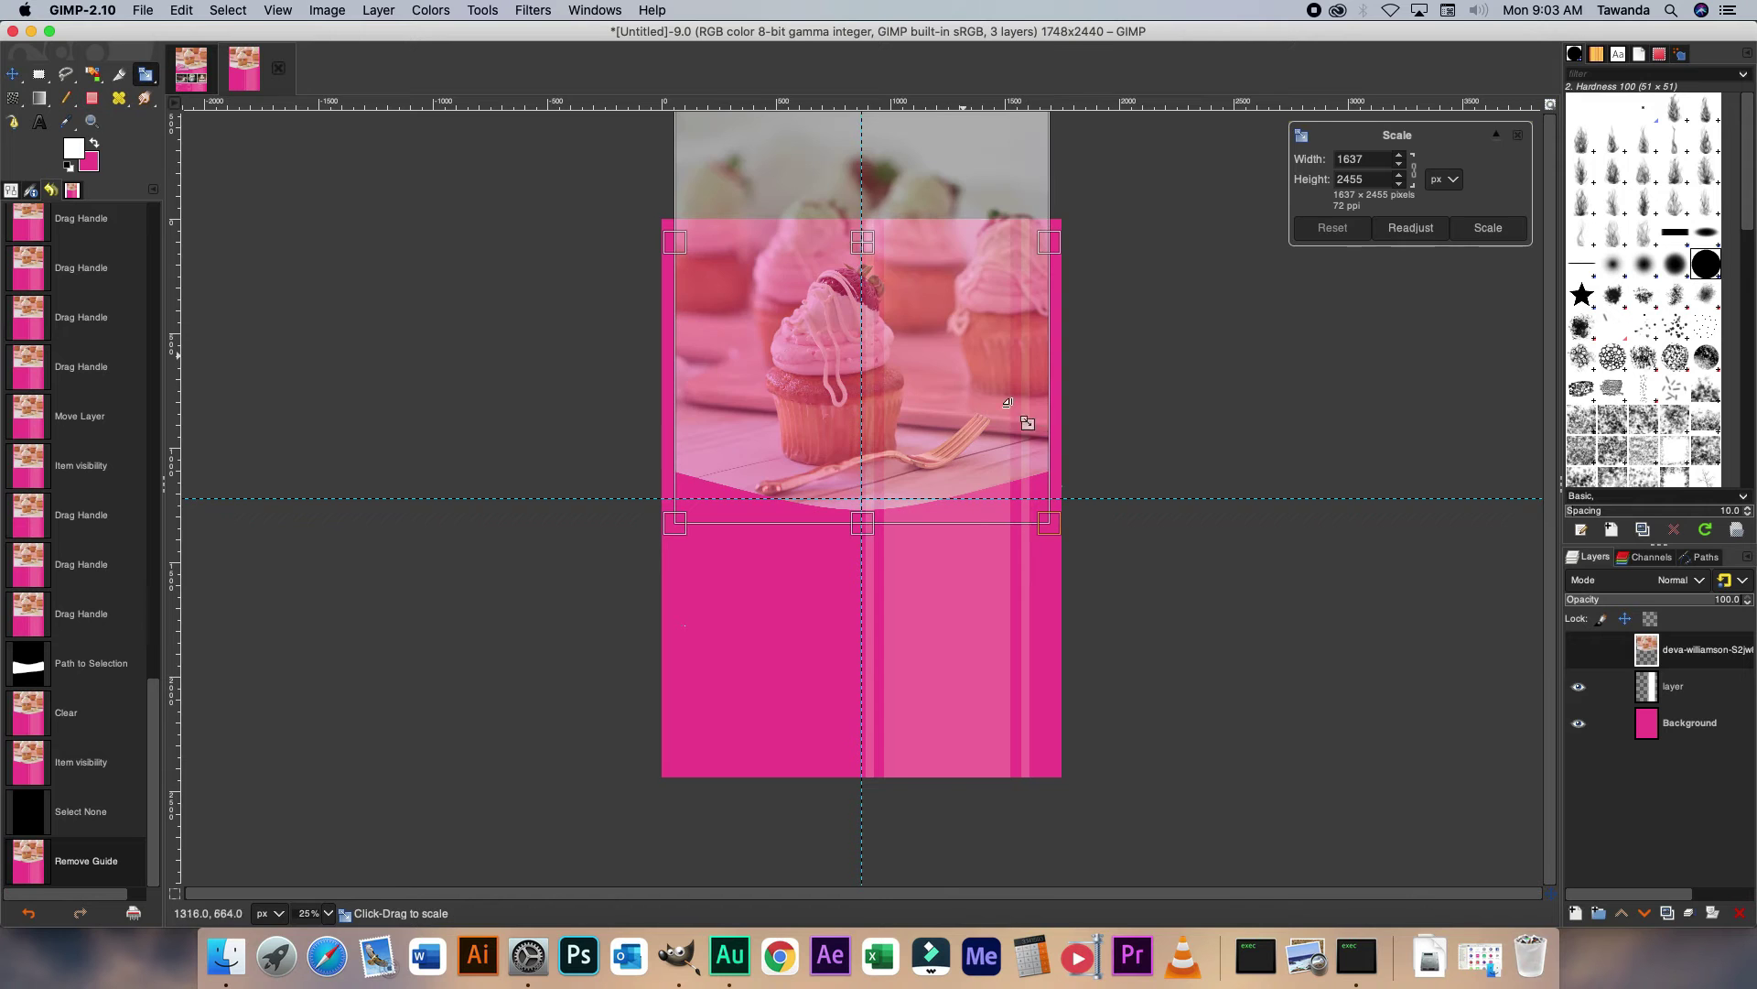
mouse_move(1051, 509)
mouse_down()
mouse_move(1074, 529)
mouse_move(1051, 499)
mouse_up()
drag(870, 245, 854, 224)
drag(1052, 529, 1057, 541)
drag(861, 241, 865, 236)
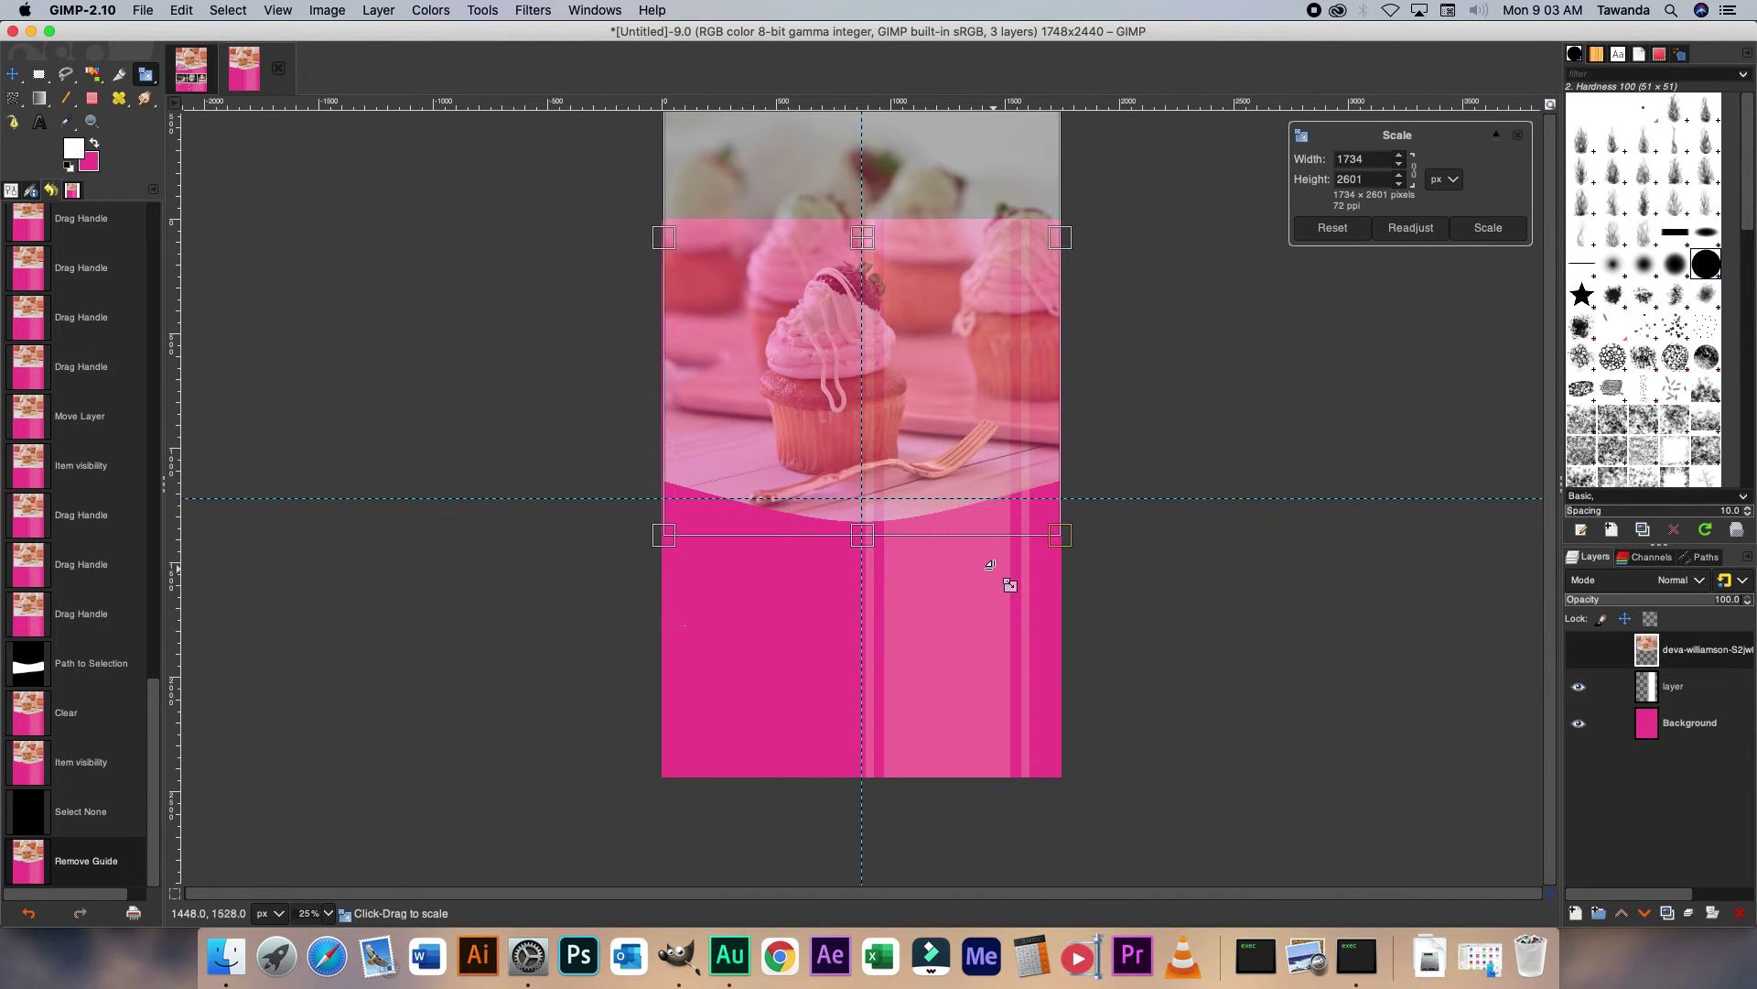
drag(1066, 533, 1067, 538)
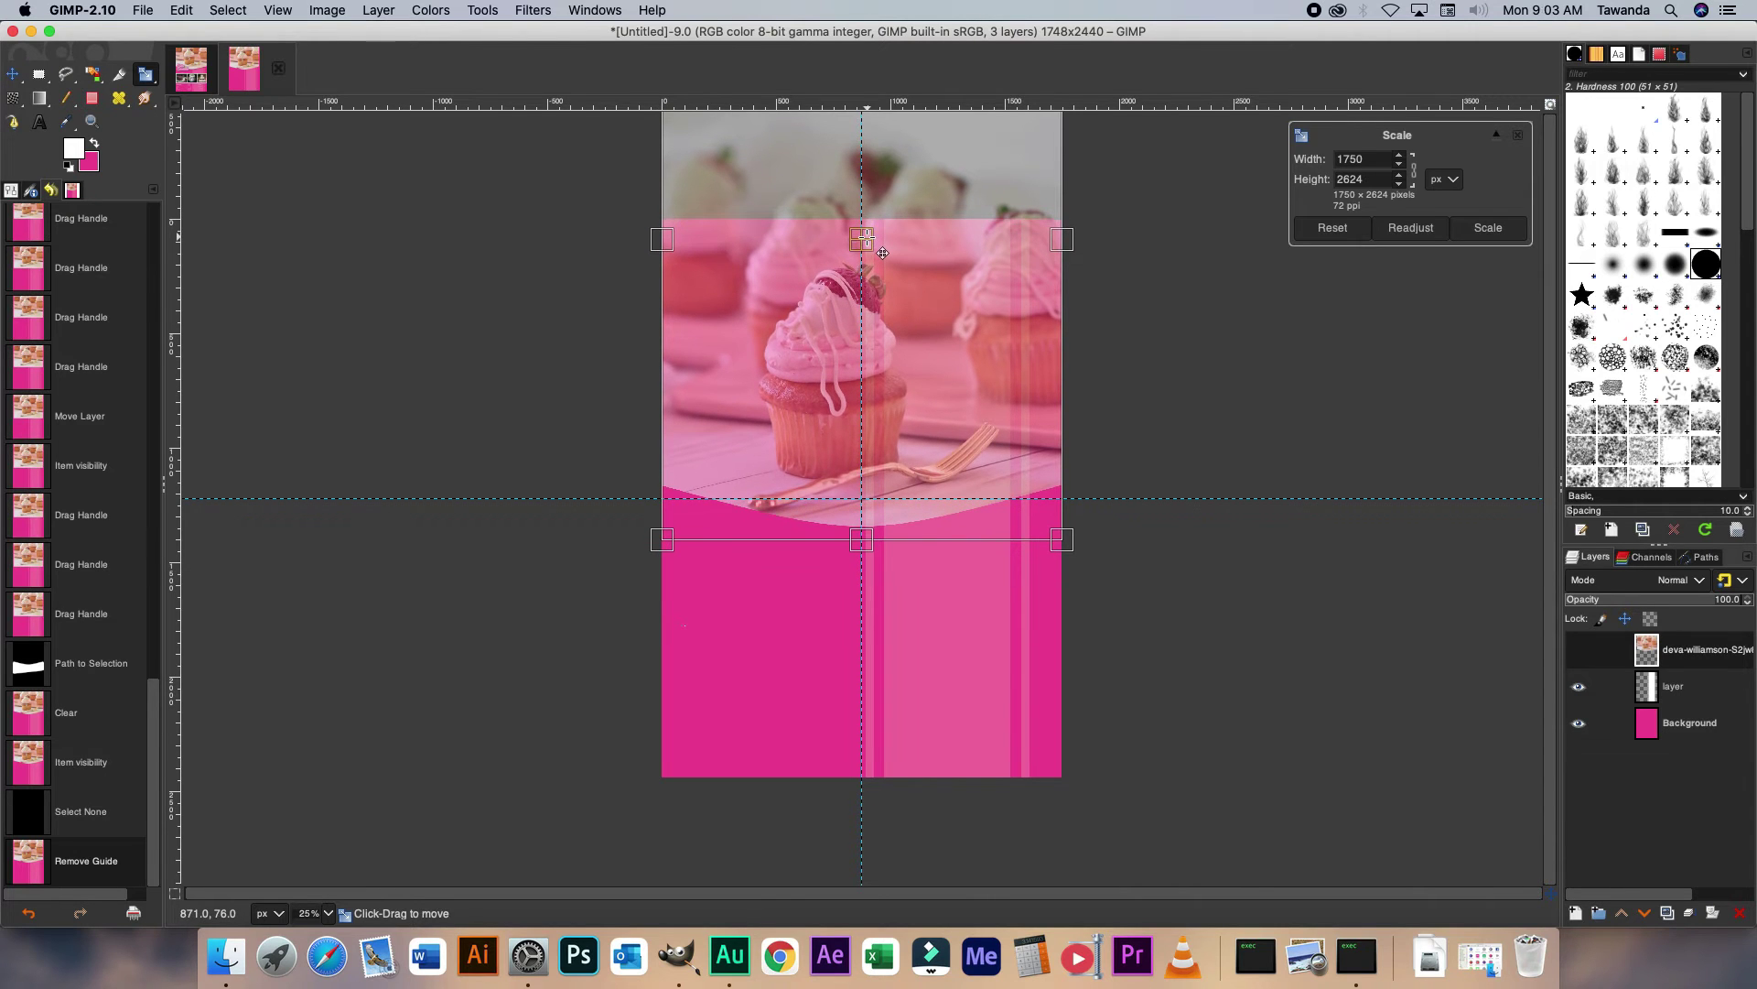
click(1490, 229)
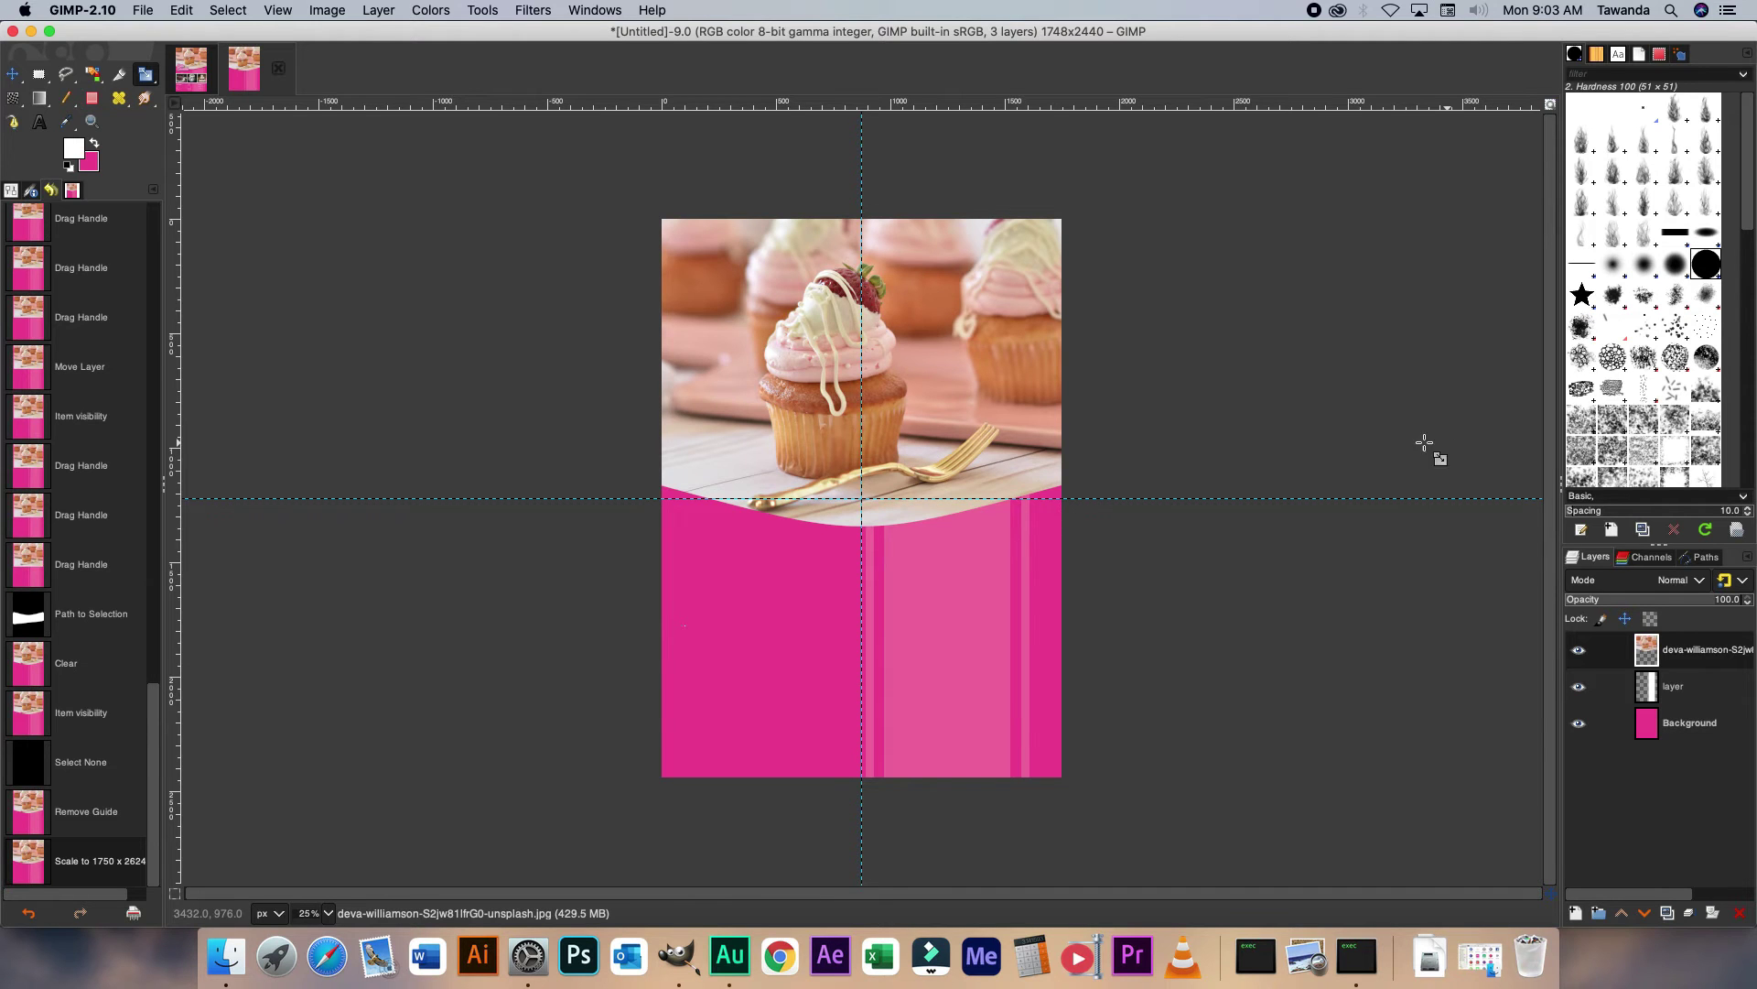
Compare with the finished flyer and add cakes.png from the flier design folder to the new flyer as a layer.
click(179, 81)
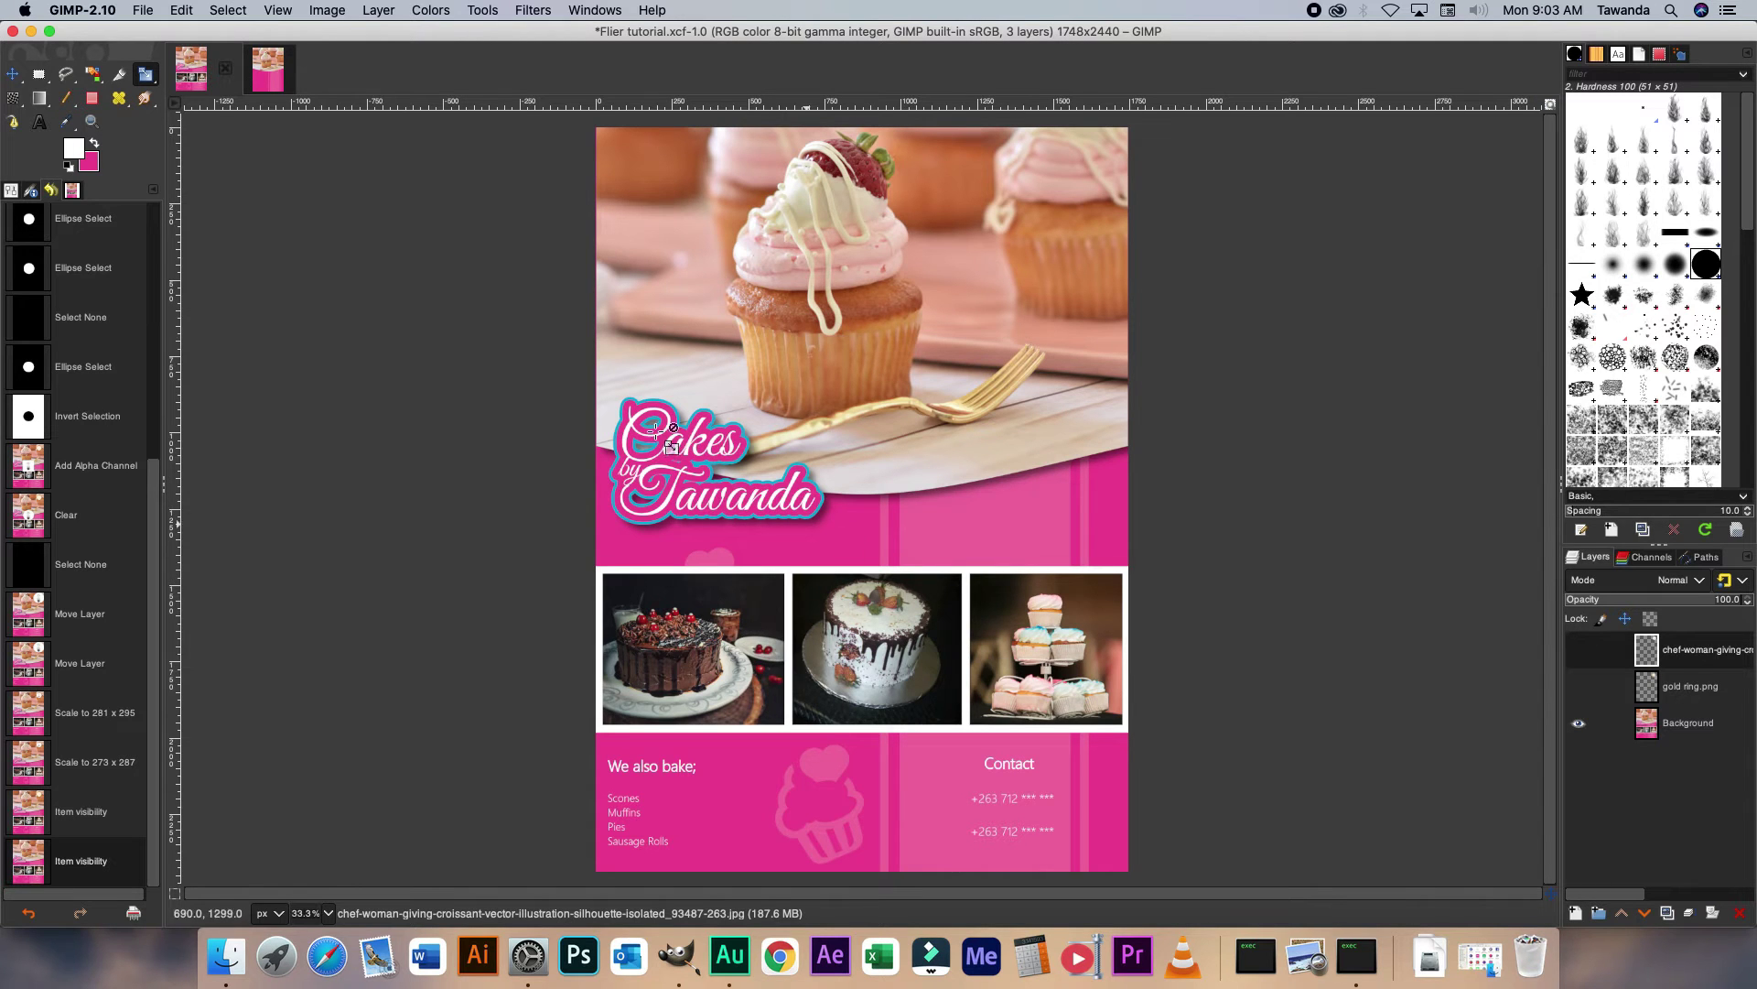
click(269, 81)
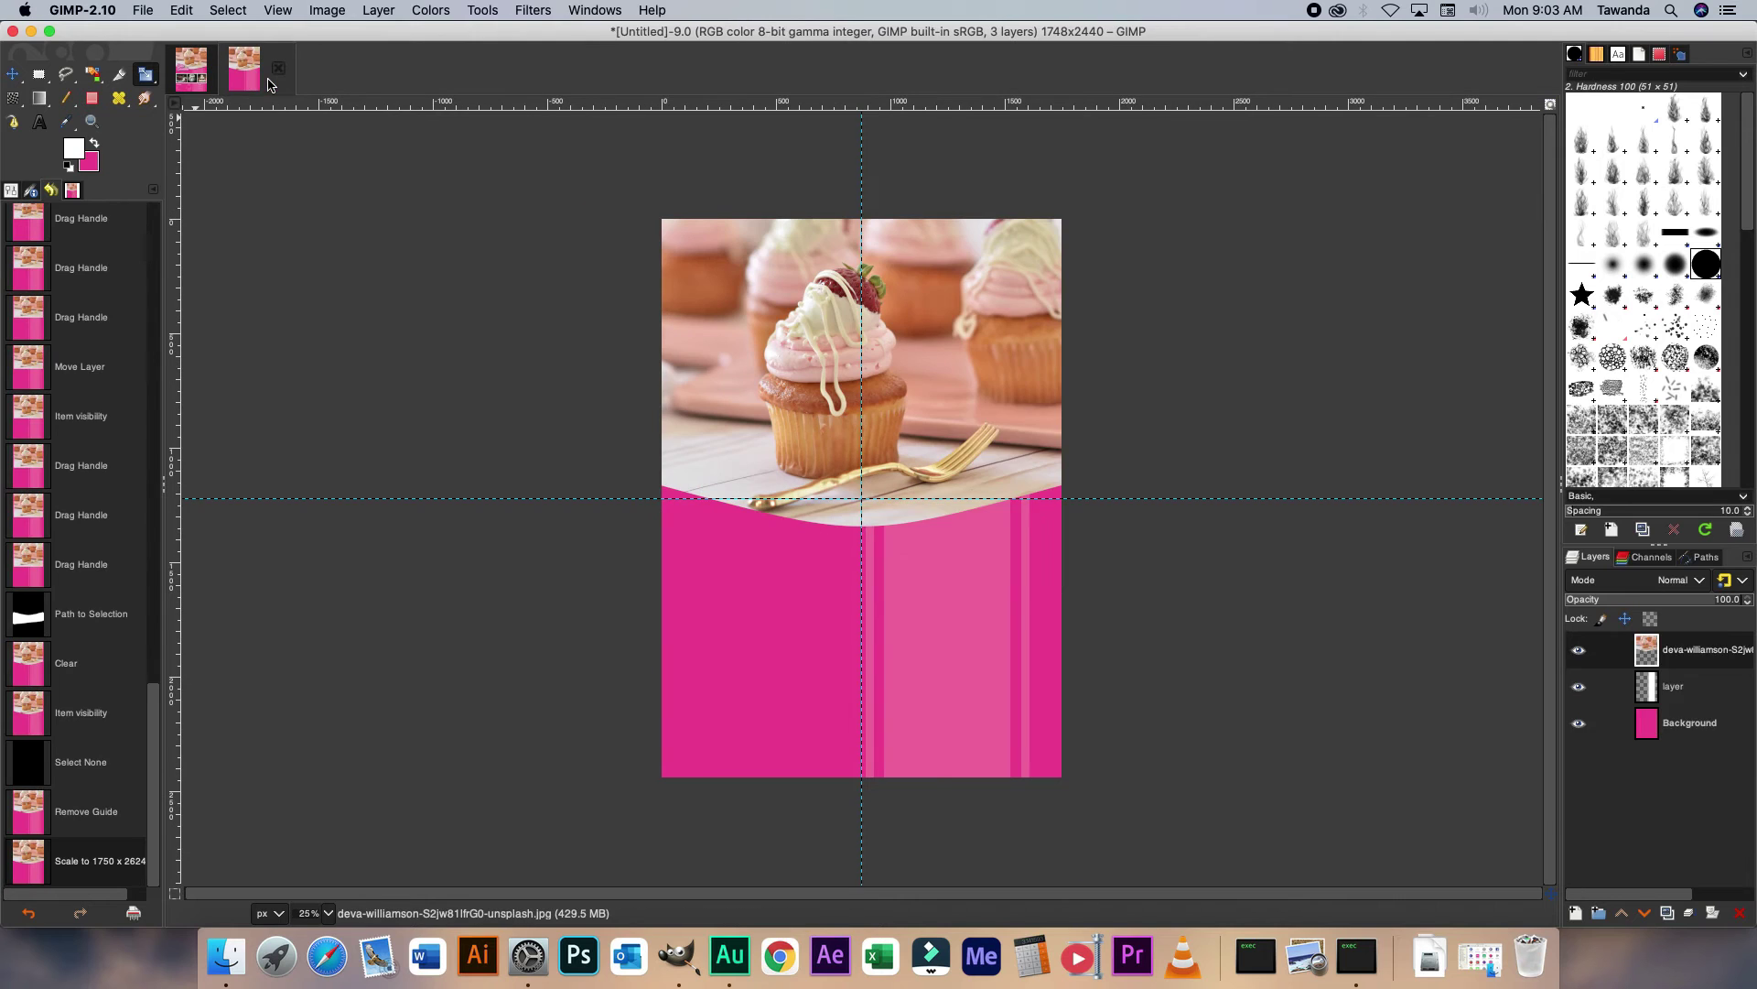
key(super+Tab)
drag(1526, 499, 829, 528)
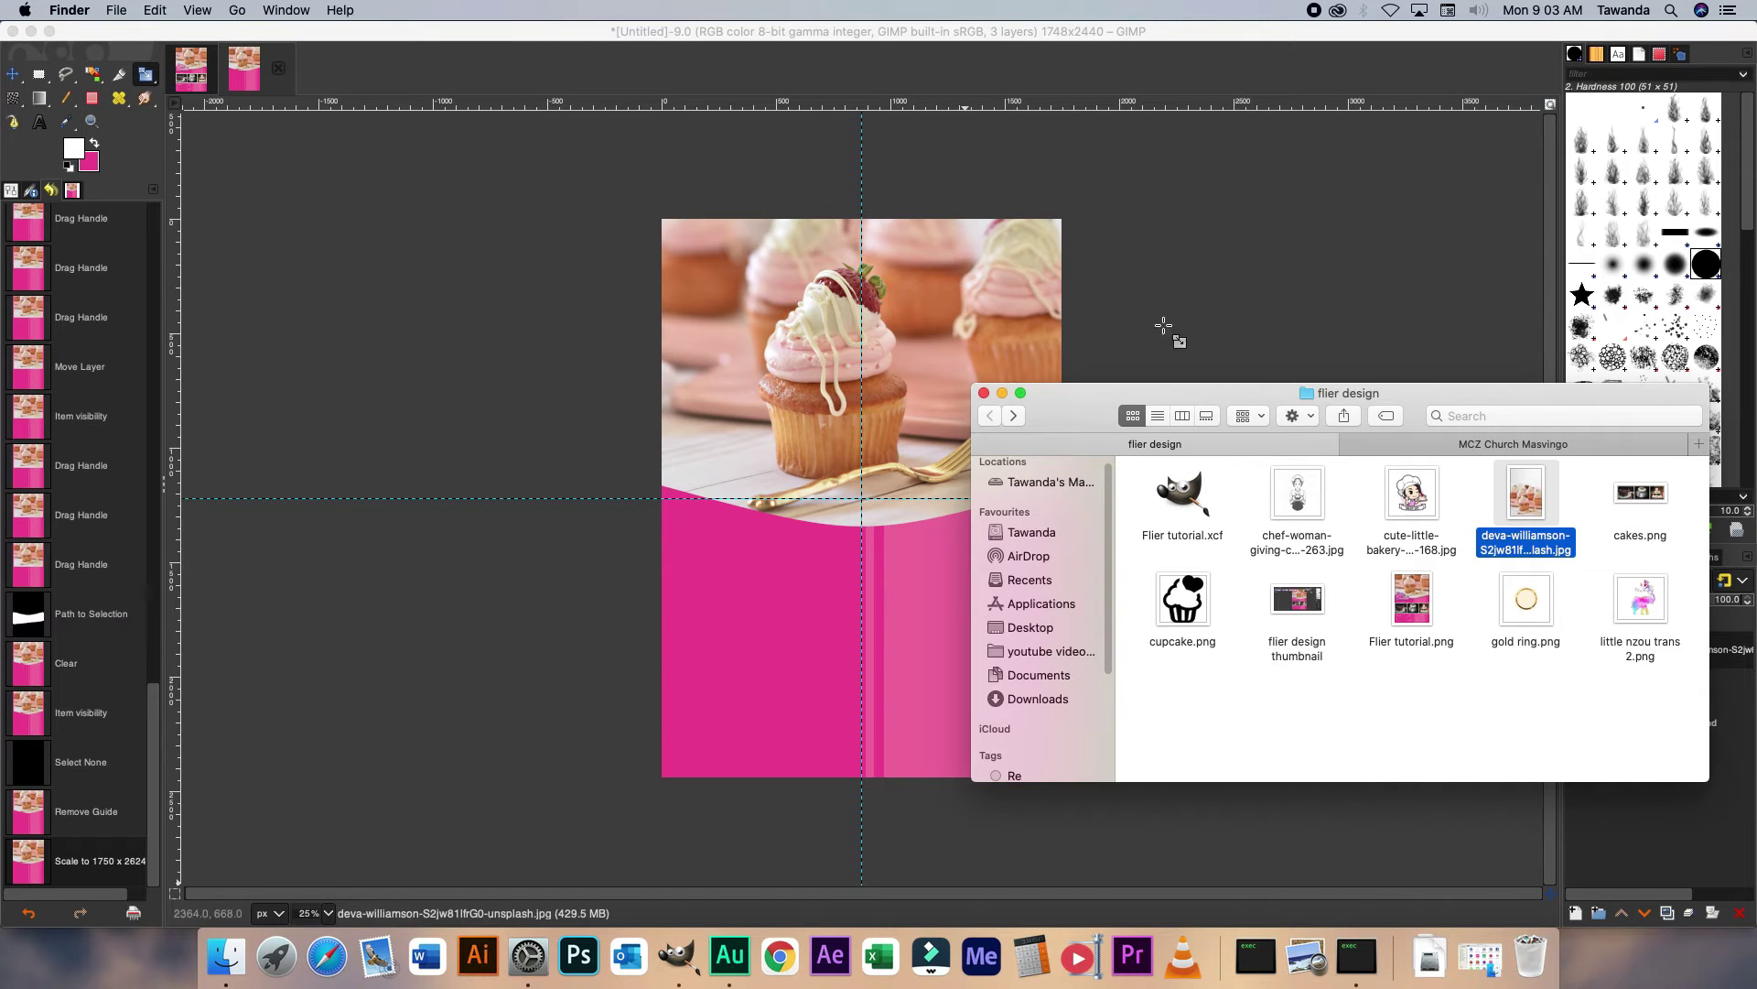
drag(1640, 494, 915, 458)
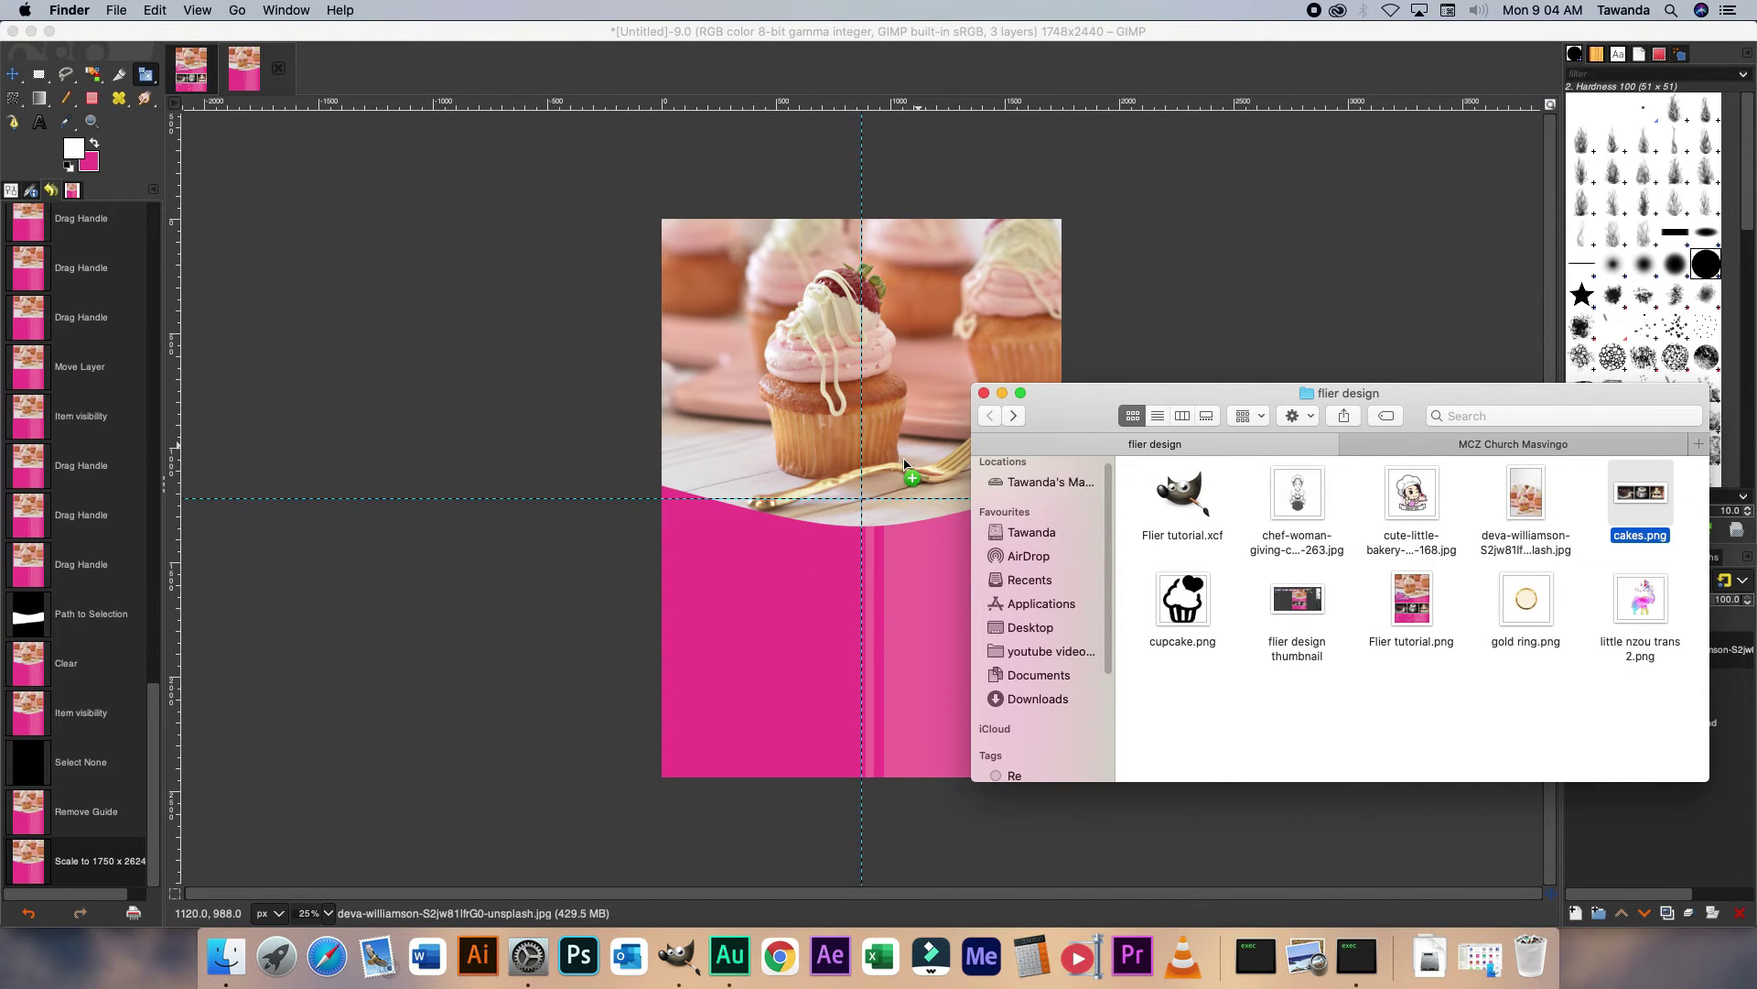
click(1002, 395)
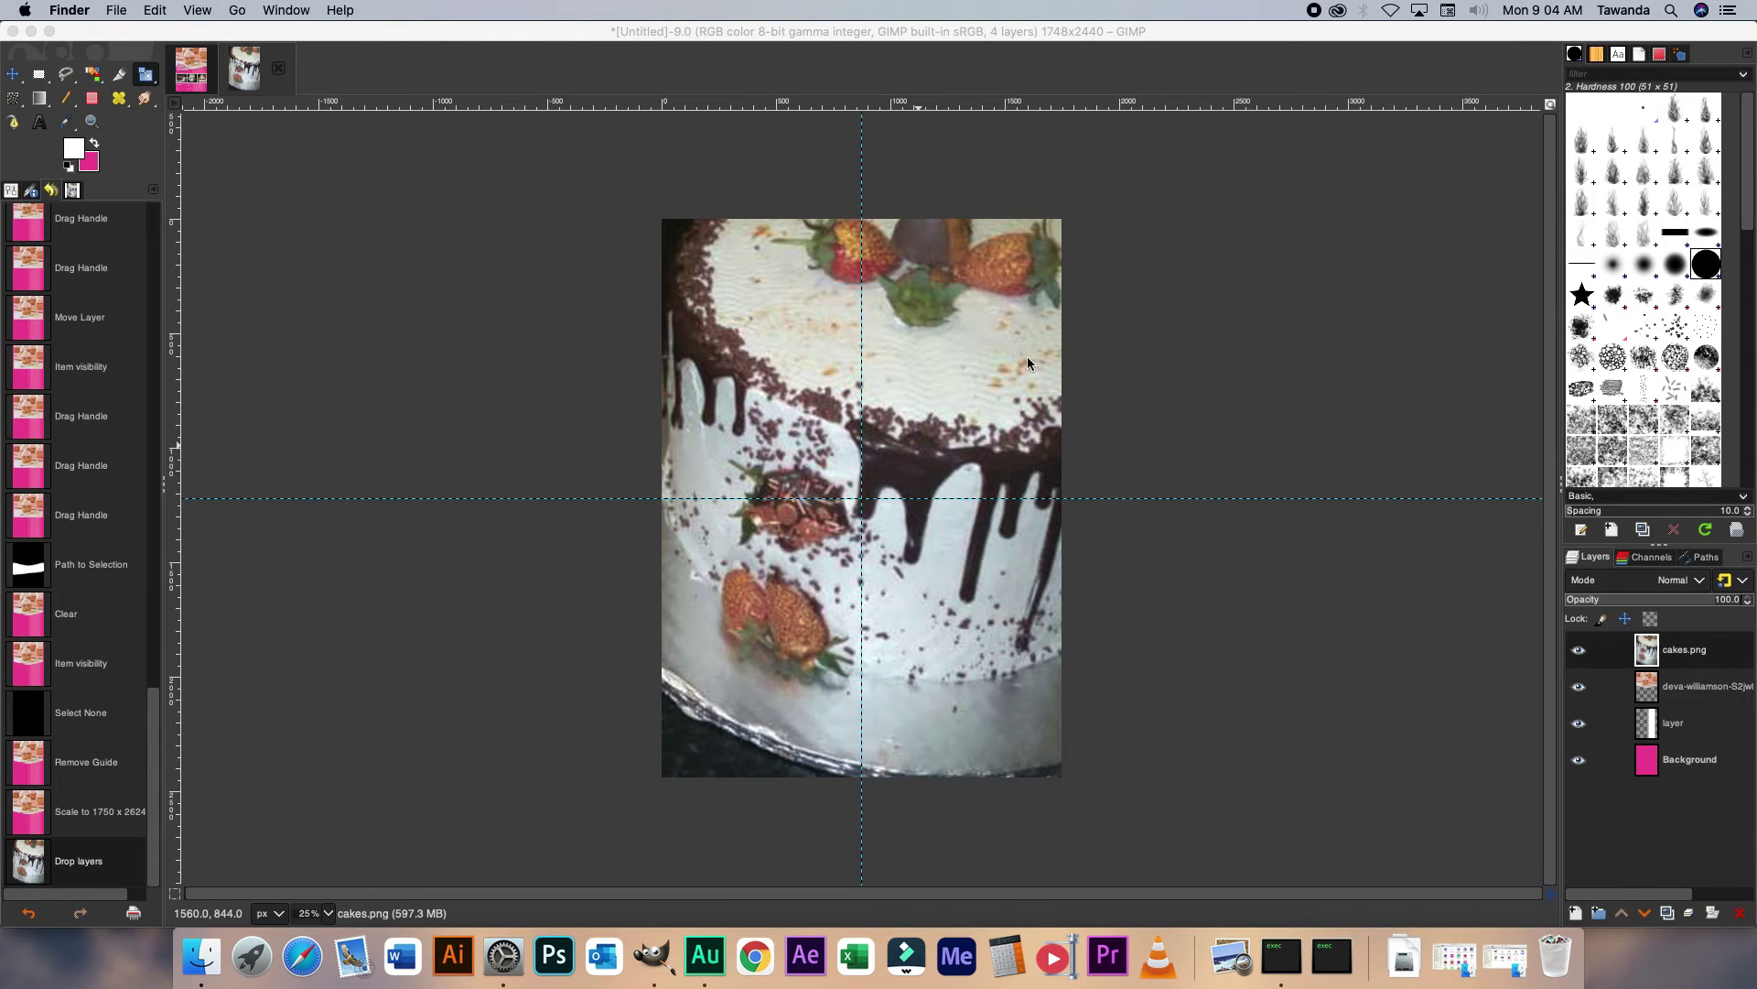
Scale the cakes.png layer to 1748 × 543 px and place it as a full-width strip just below the cupcake photo.
click(145, 76)
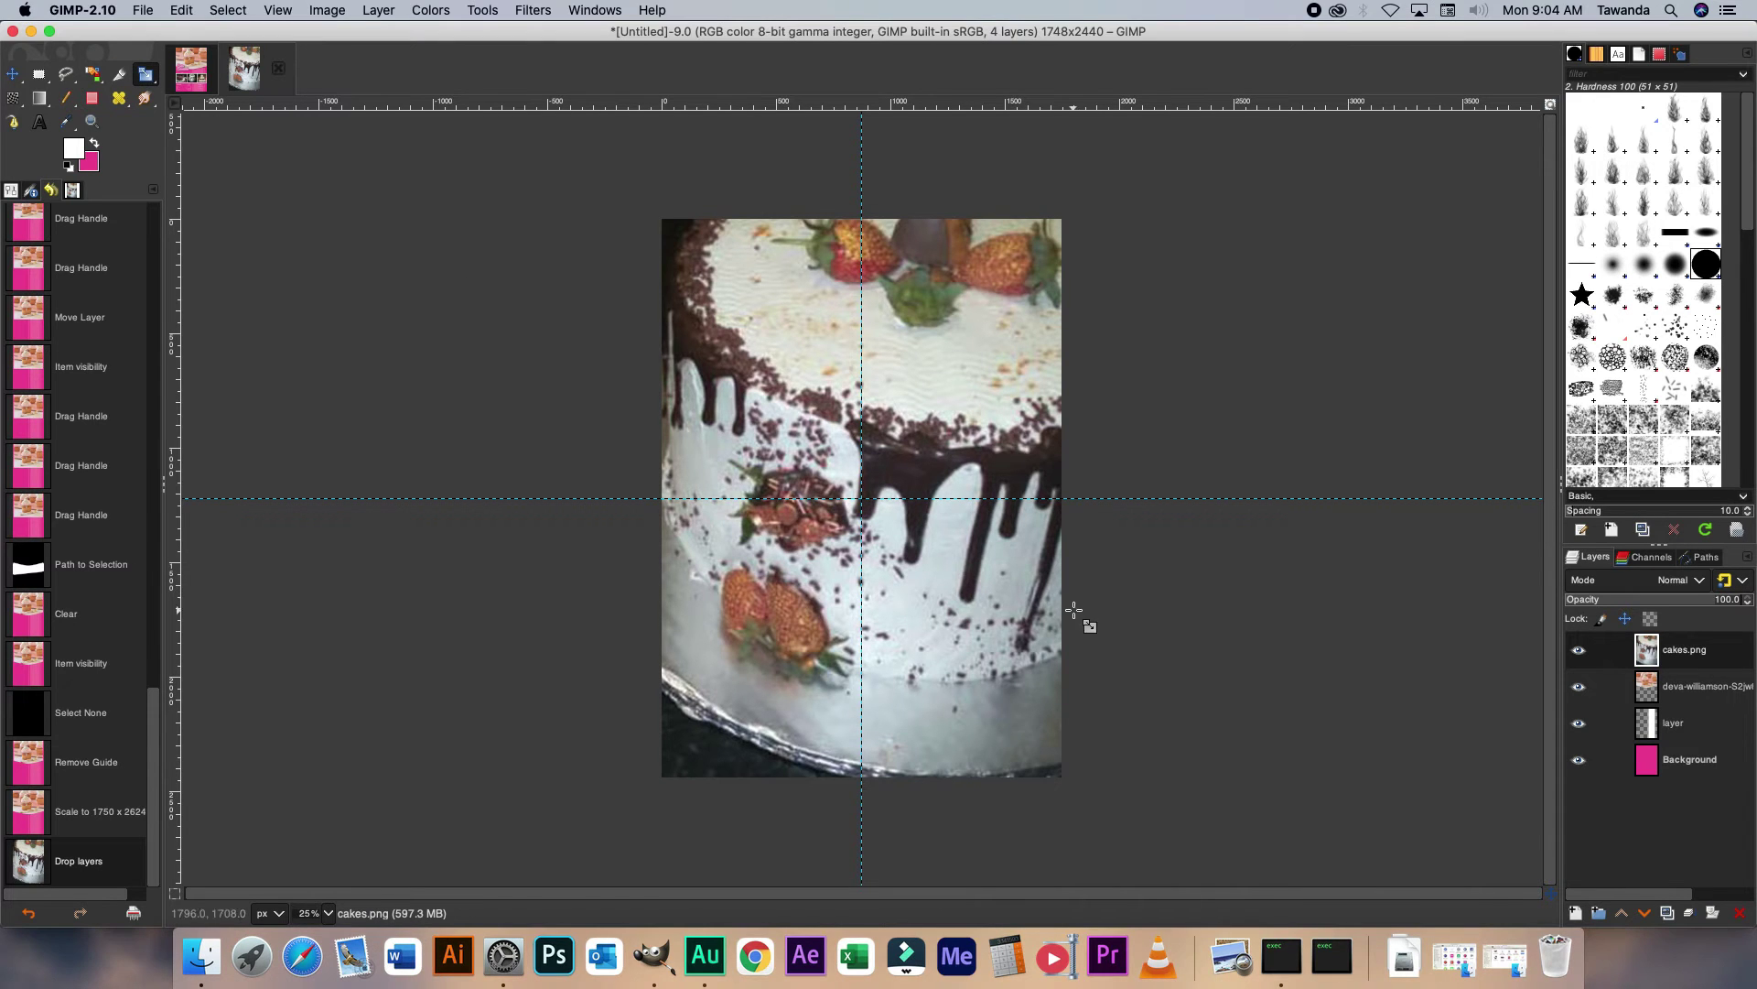
click(1005, 406)
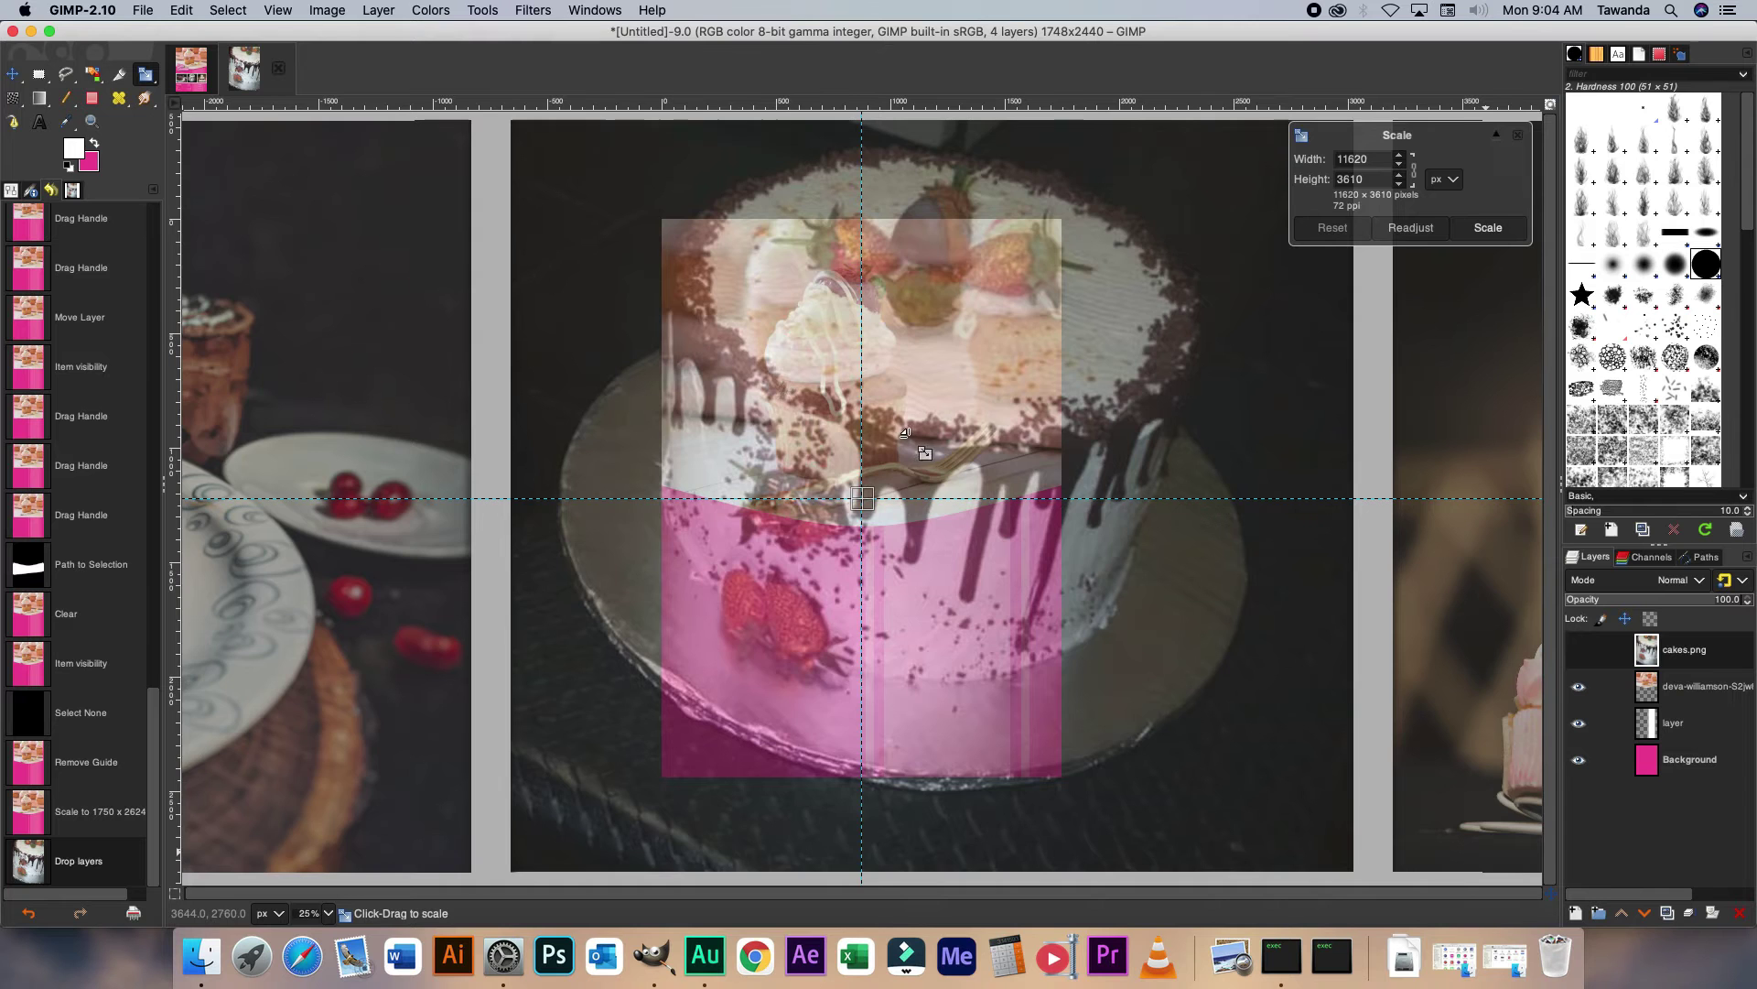
drag(906, 432, 517, 396)
drag(546, 597, 1101, 525)
drag(1235, 644, 805, 471)
drag(514, 386, 880, 632)
drag(1157, 718, 976, 649)
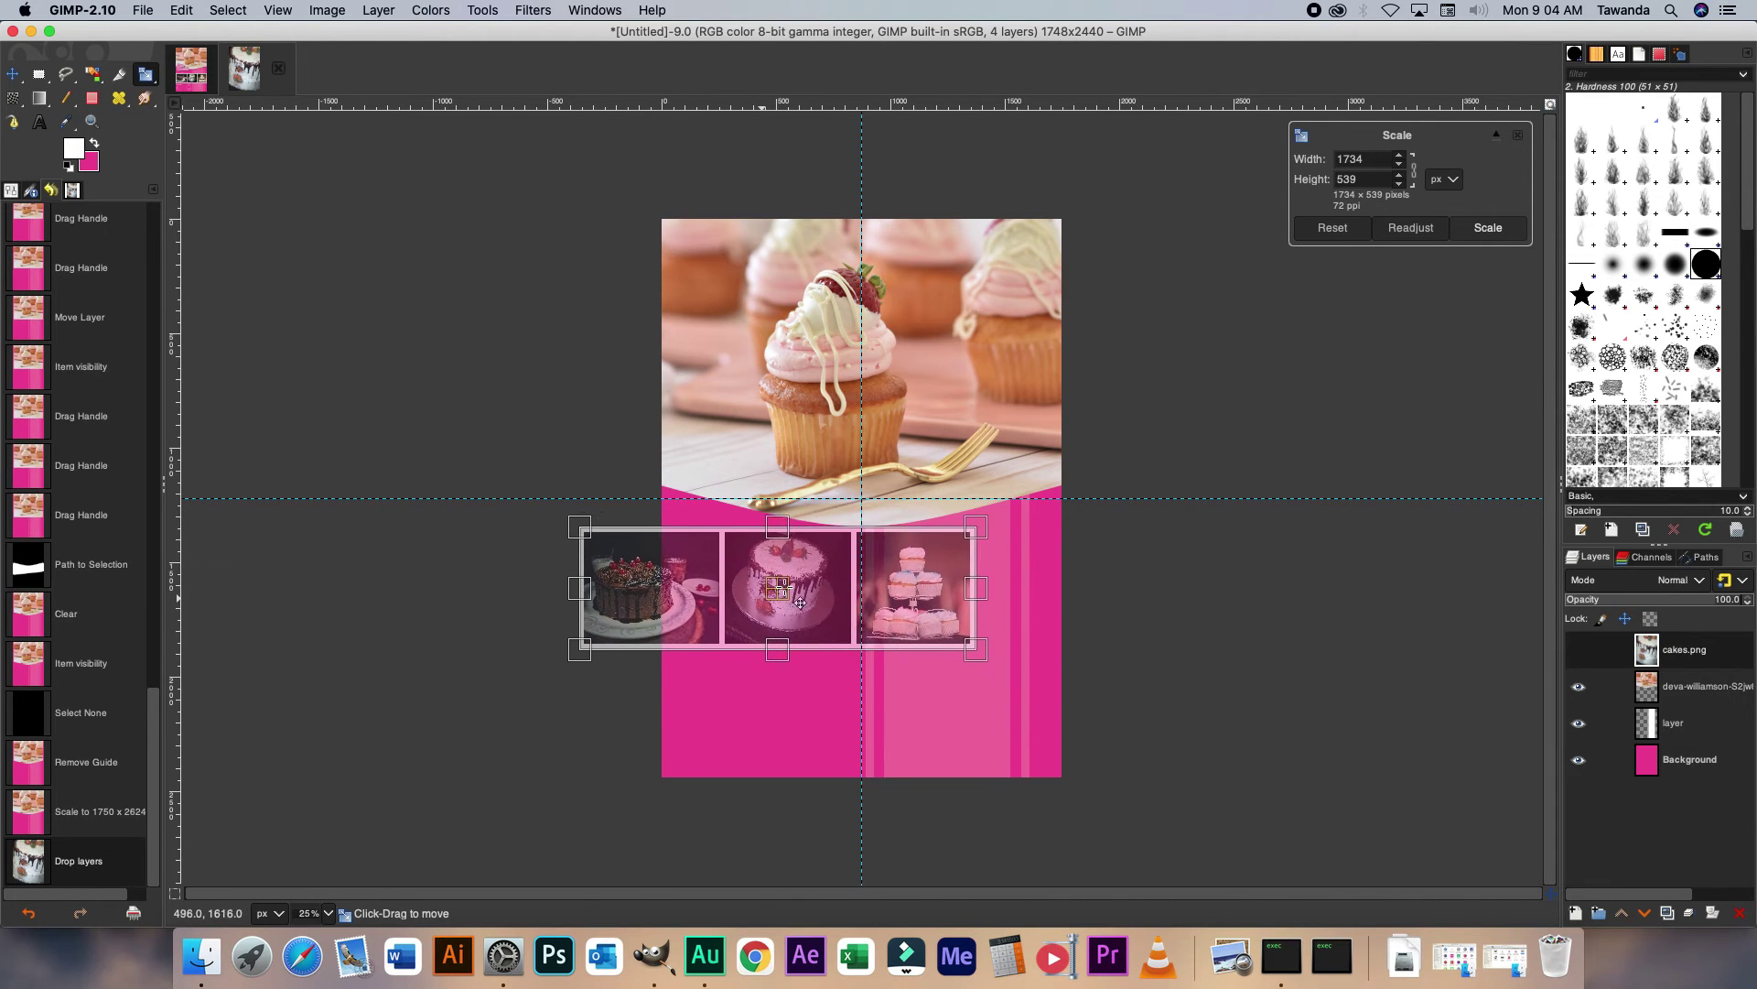
drag(800, 602, 885, 632)
drag(1062, 674, 1064, 678)
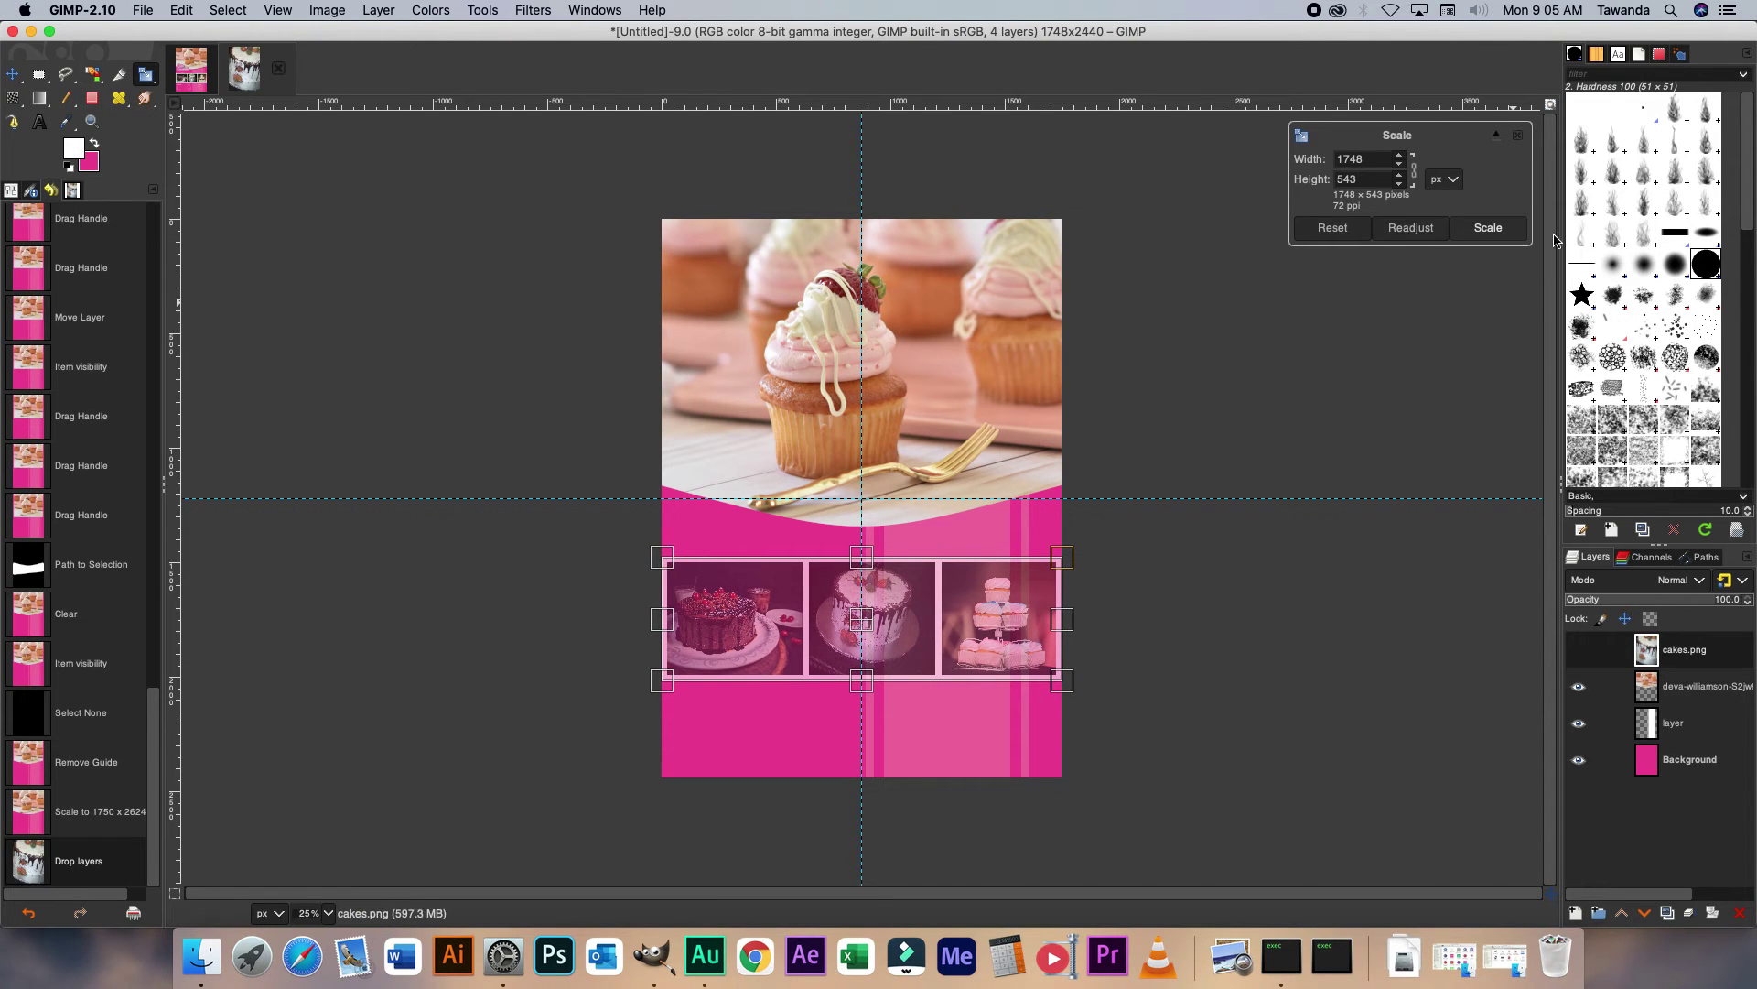
click(1490, 230)
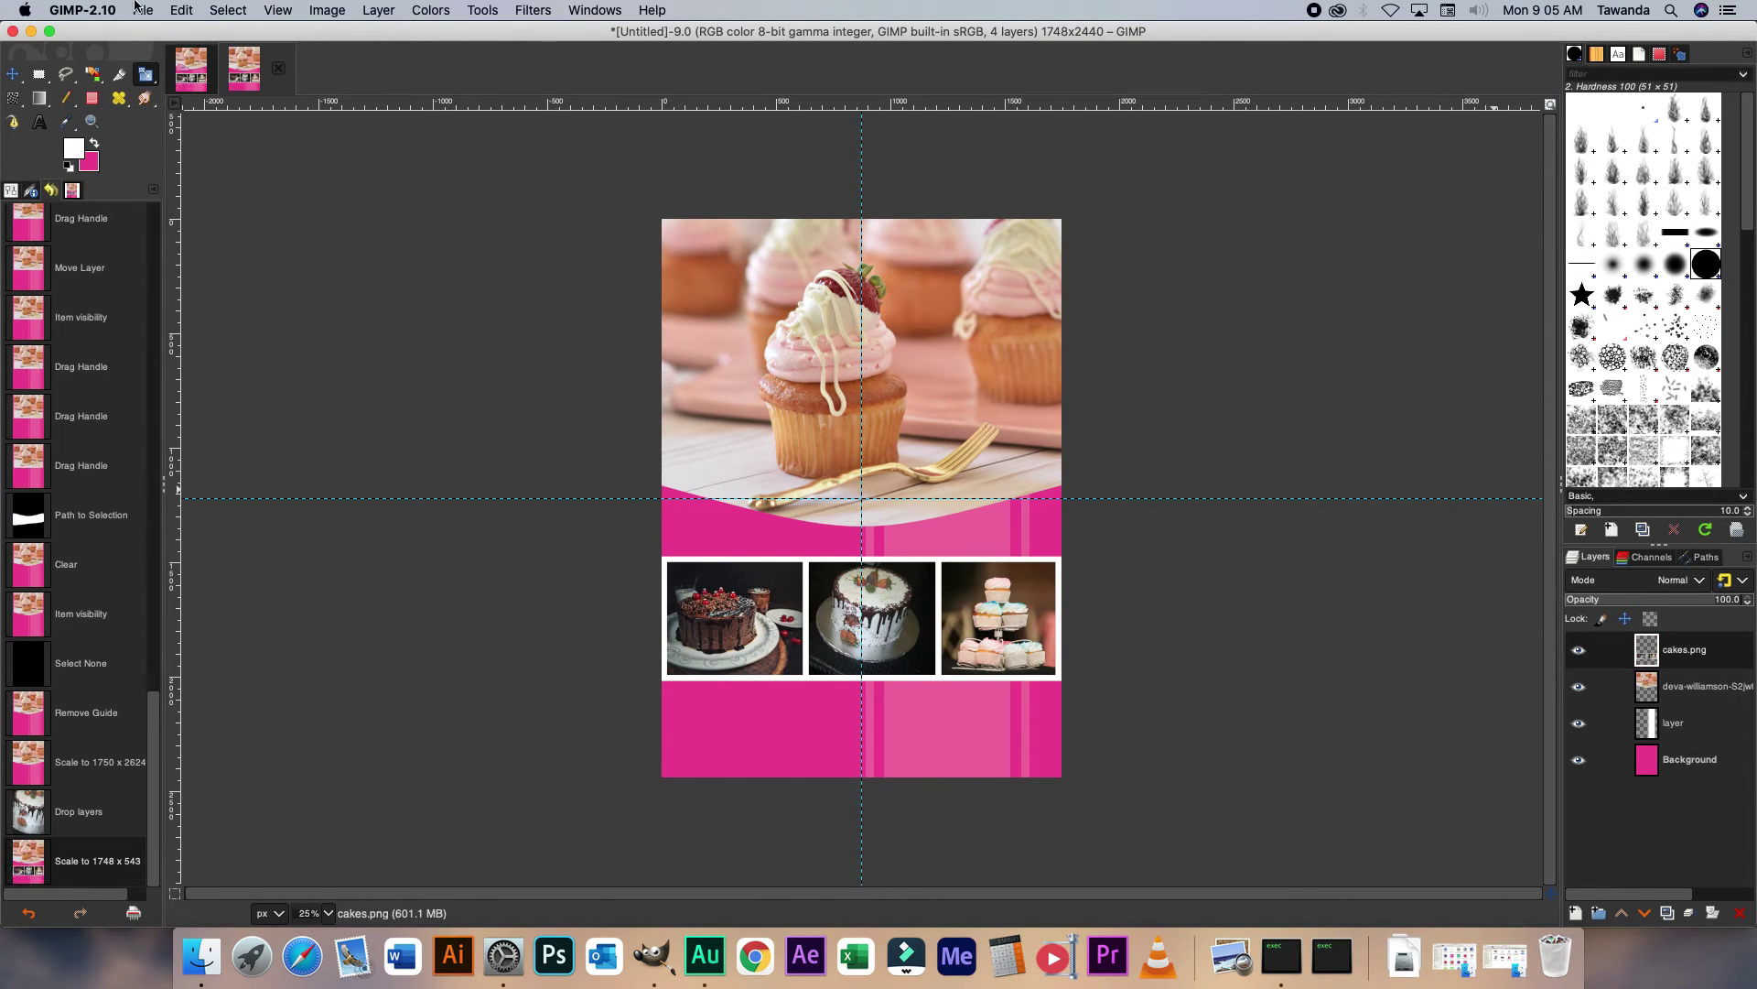
Following the finished flyer, add the business name as three centred lines of white text starting with "Cakes", sized 200 px.
click(187, 73)
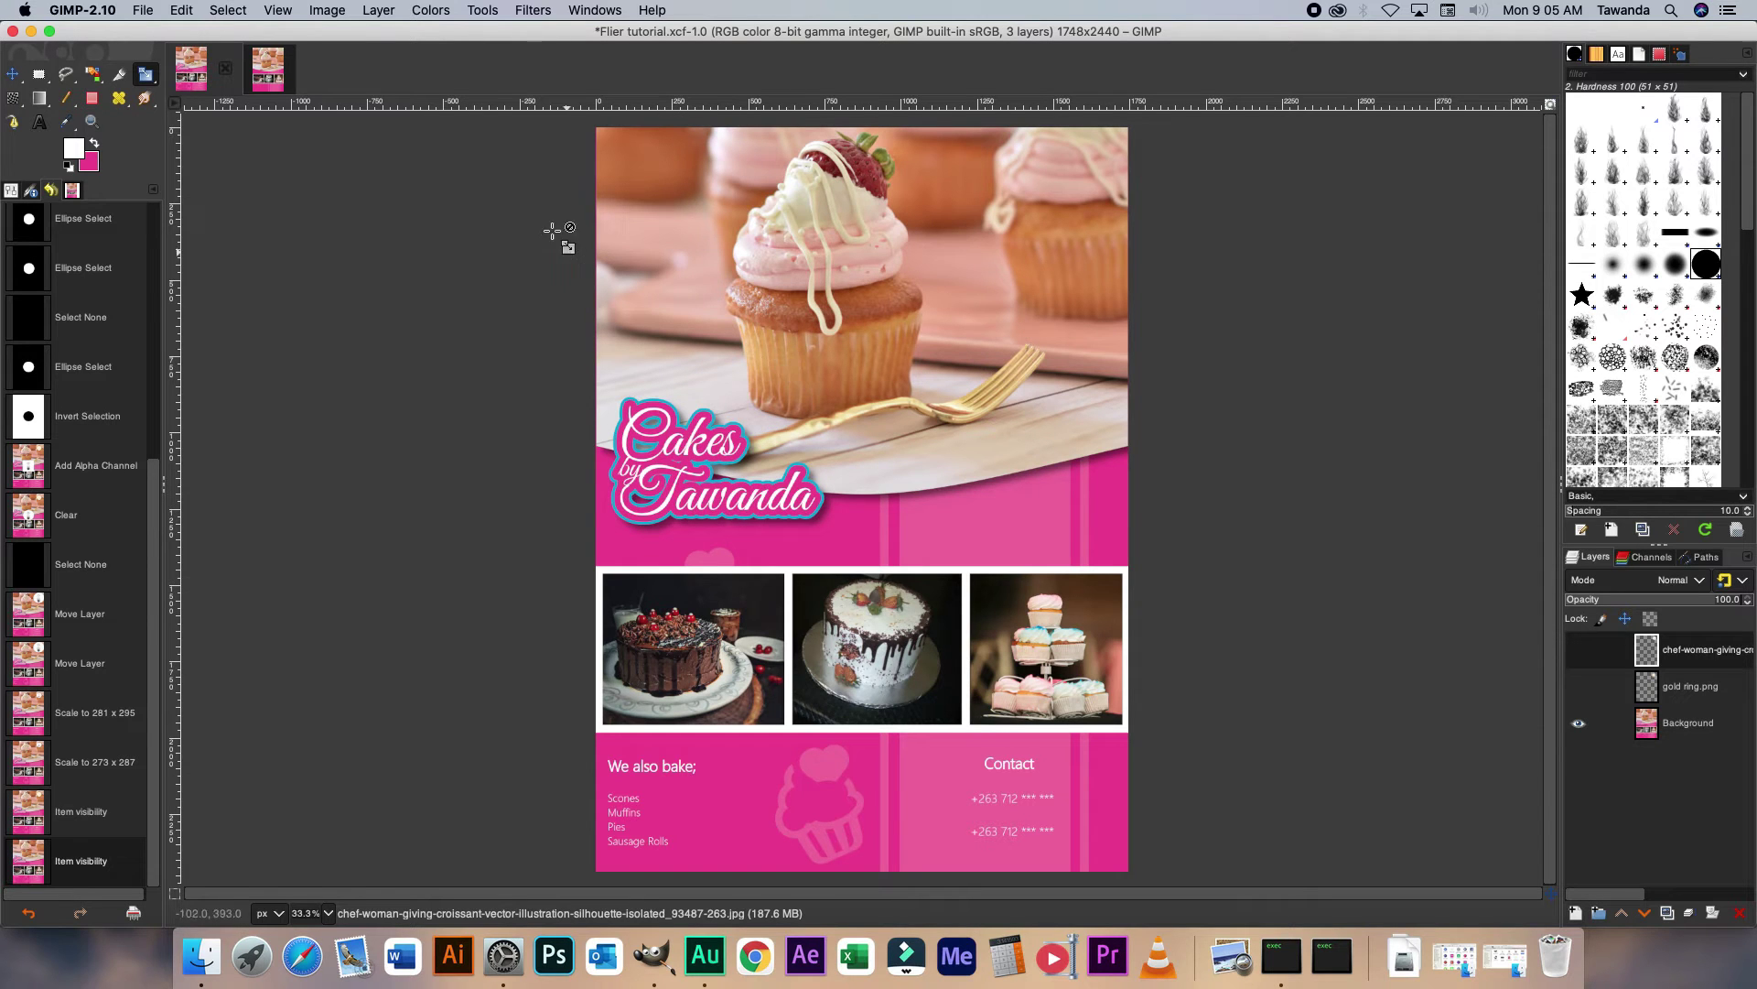
click(268, 81)
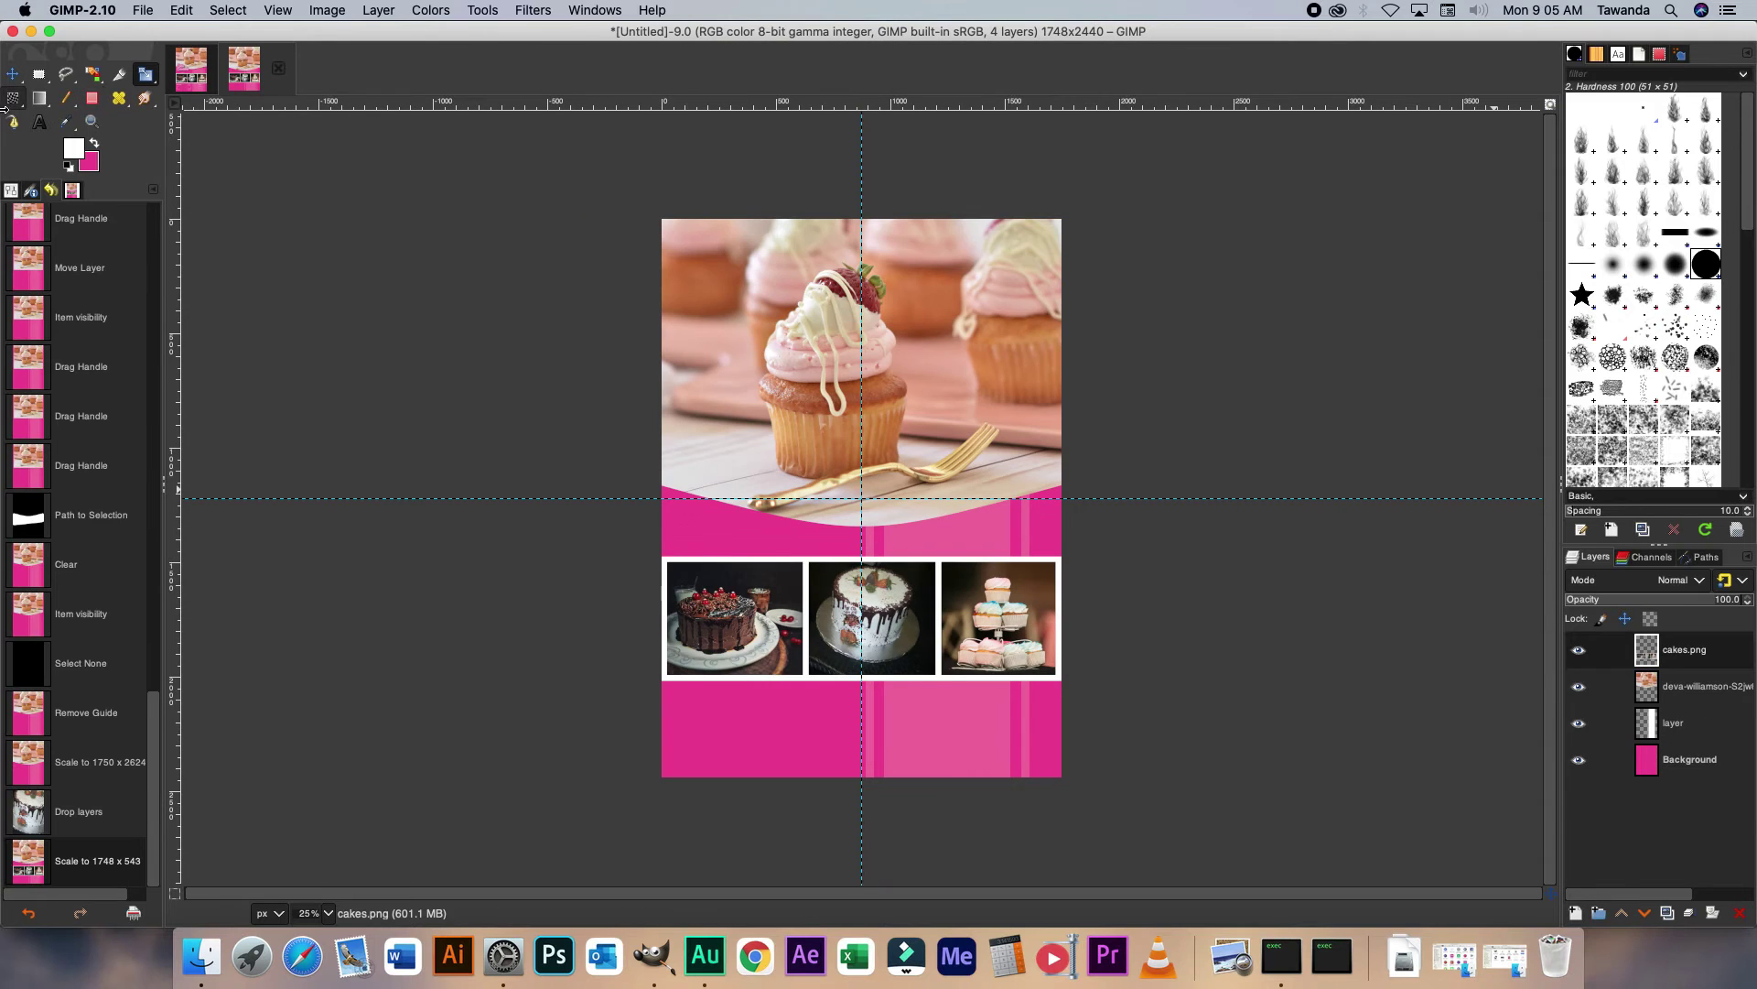
click(39, 123)
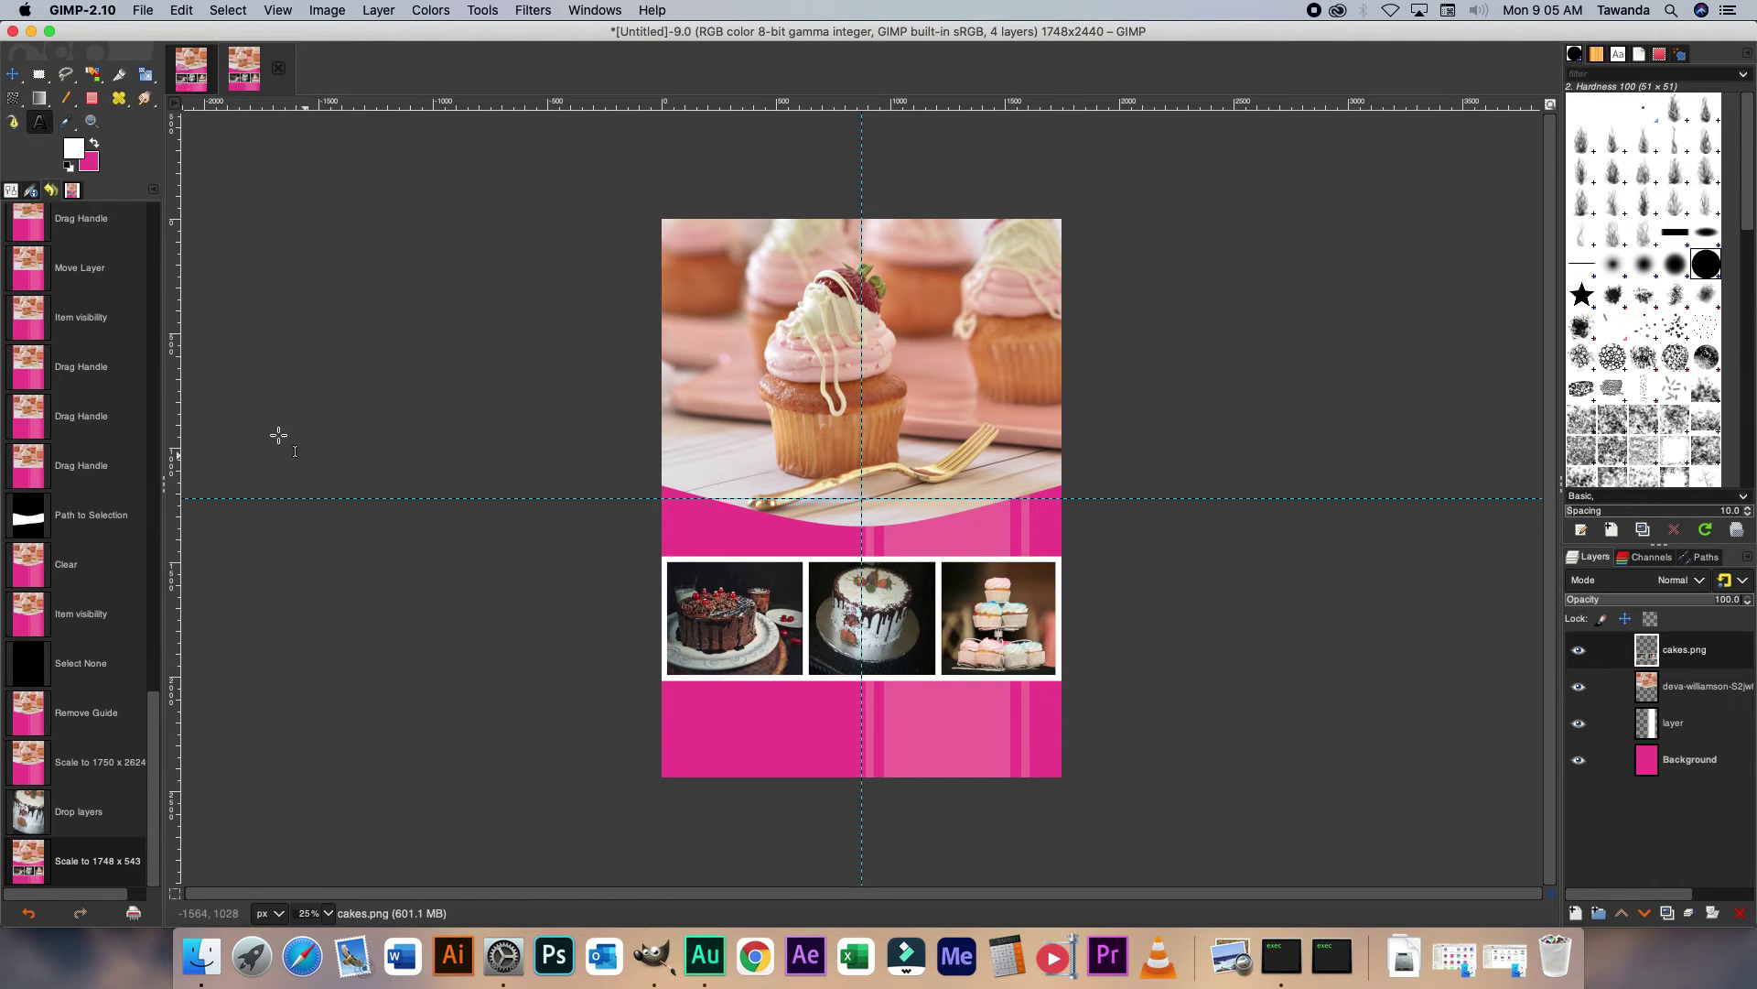
click(733, 546)
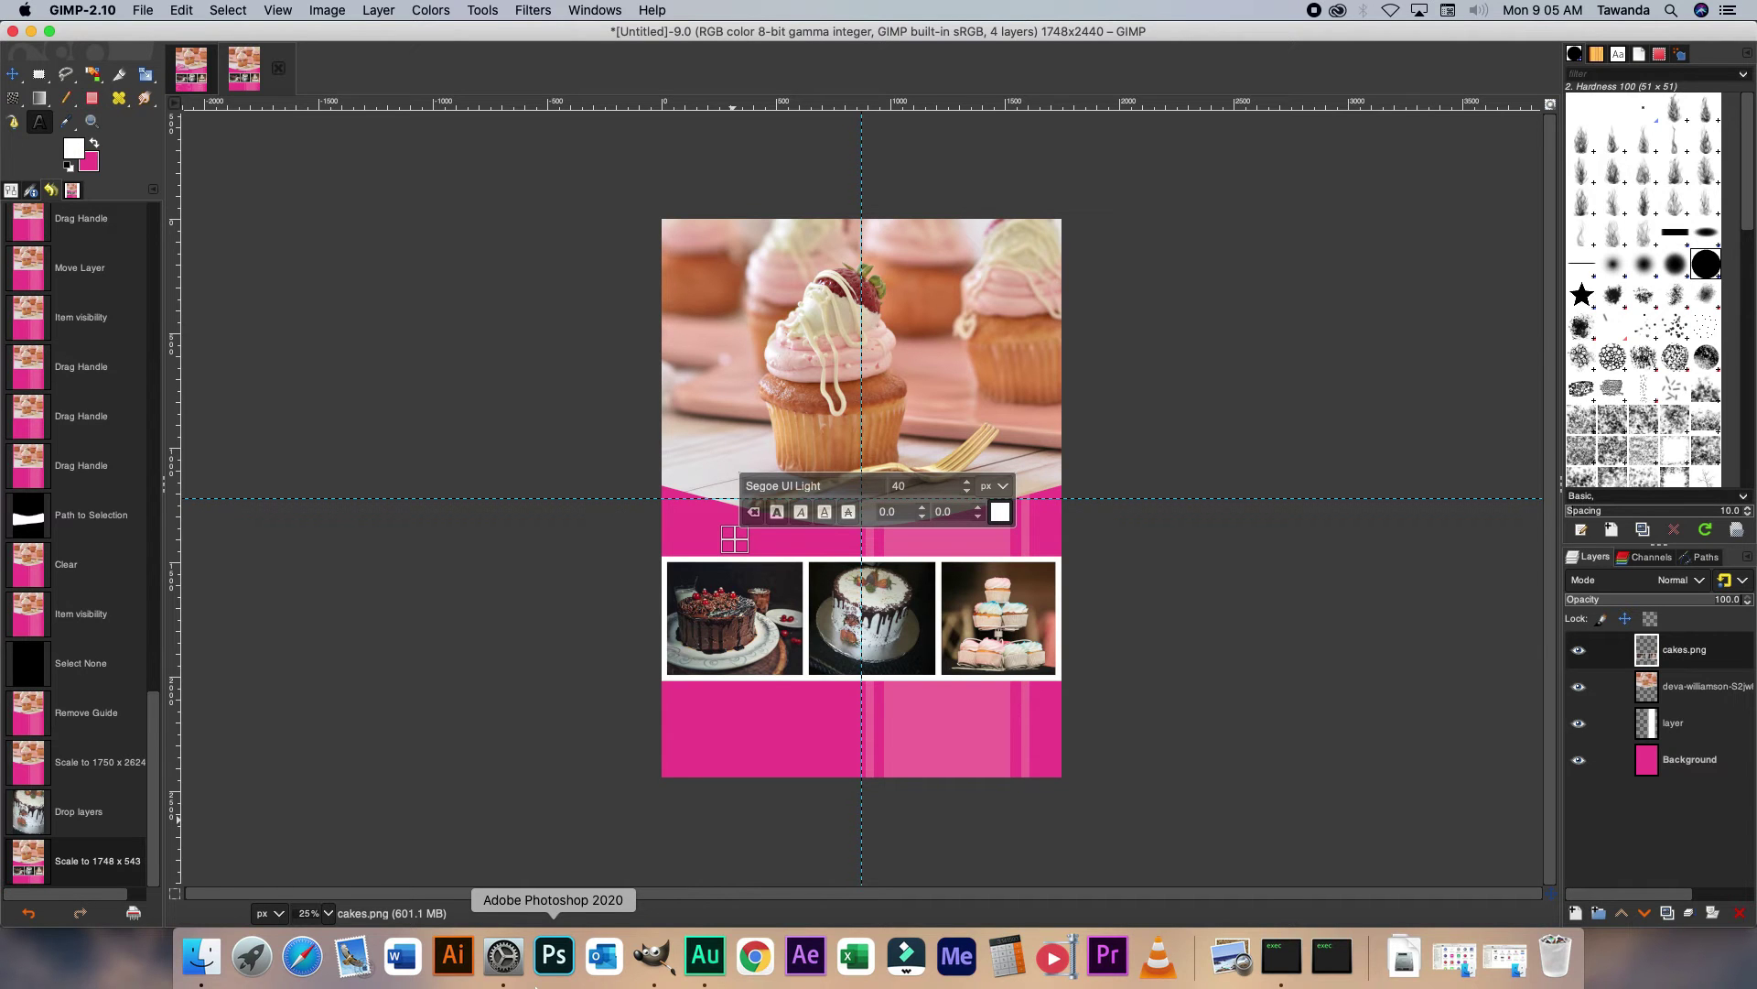
text(Cakes)
key(ctrl+a)
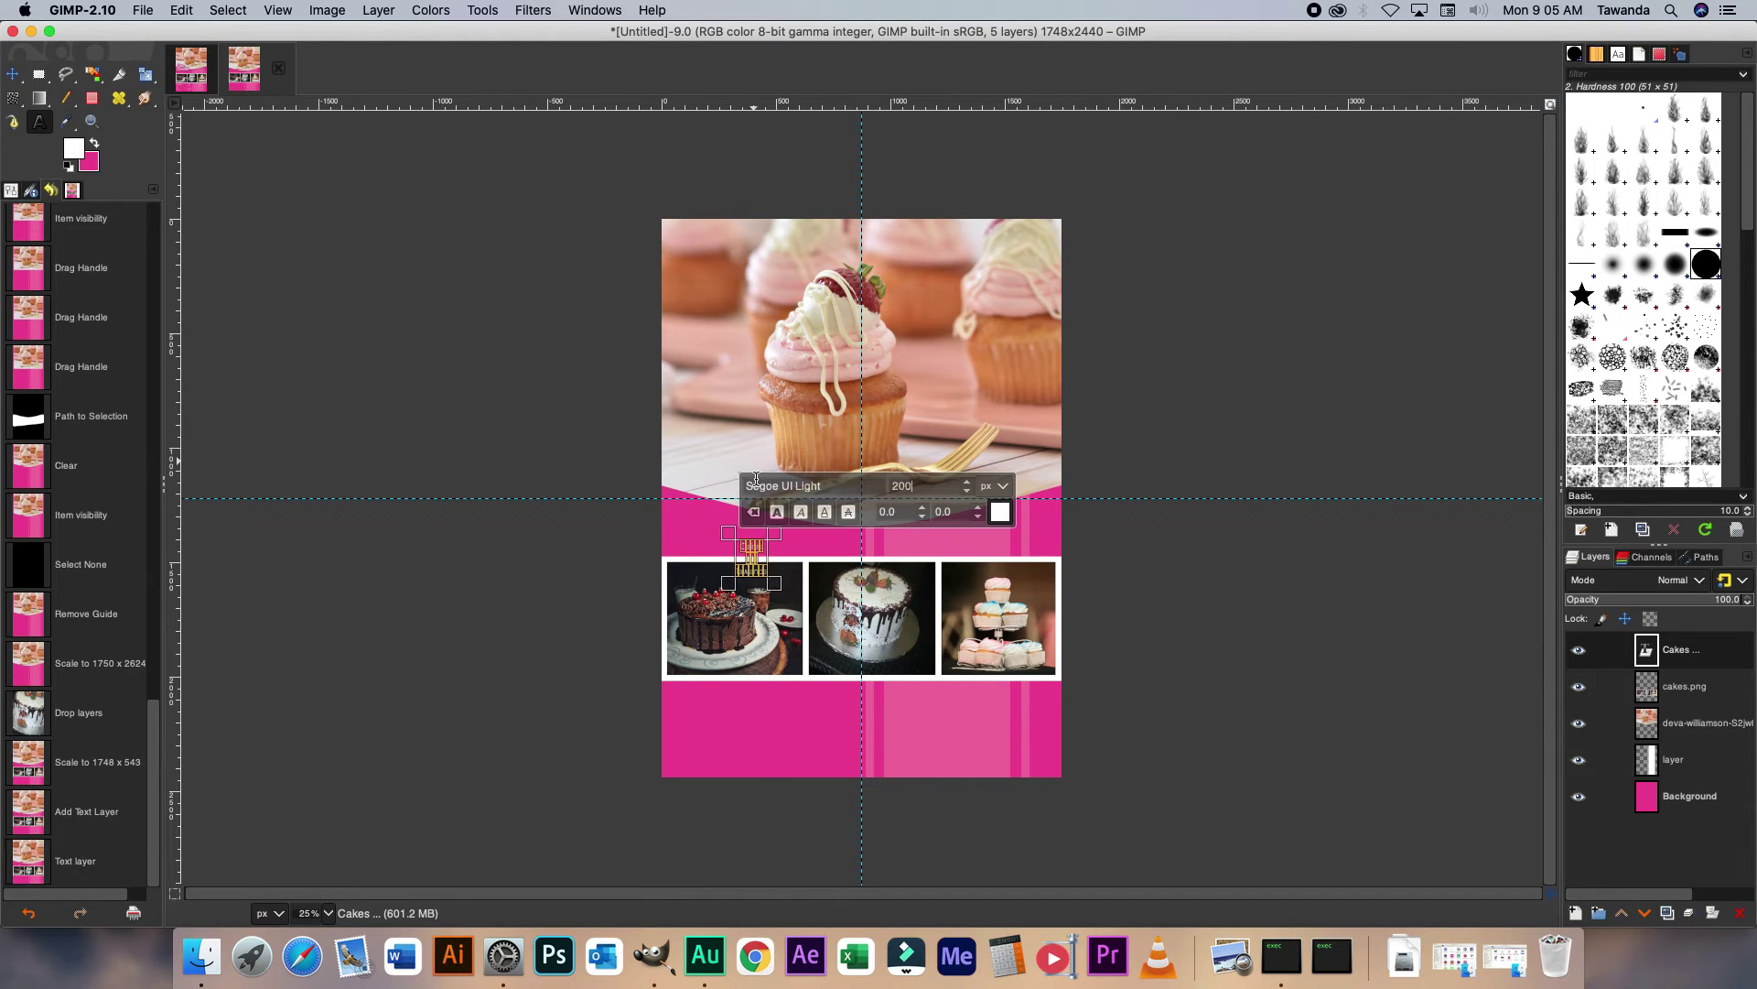
key(Return)
Change the business name text's font to Great Vibes.
scroll(992, 778, down, 10)
scroll(991, 828, down, 6)
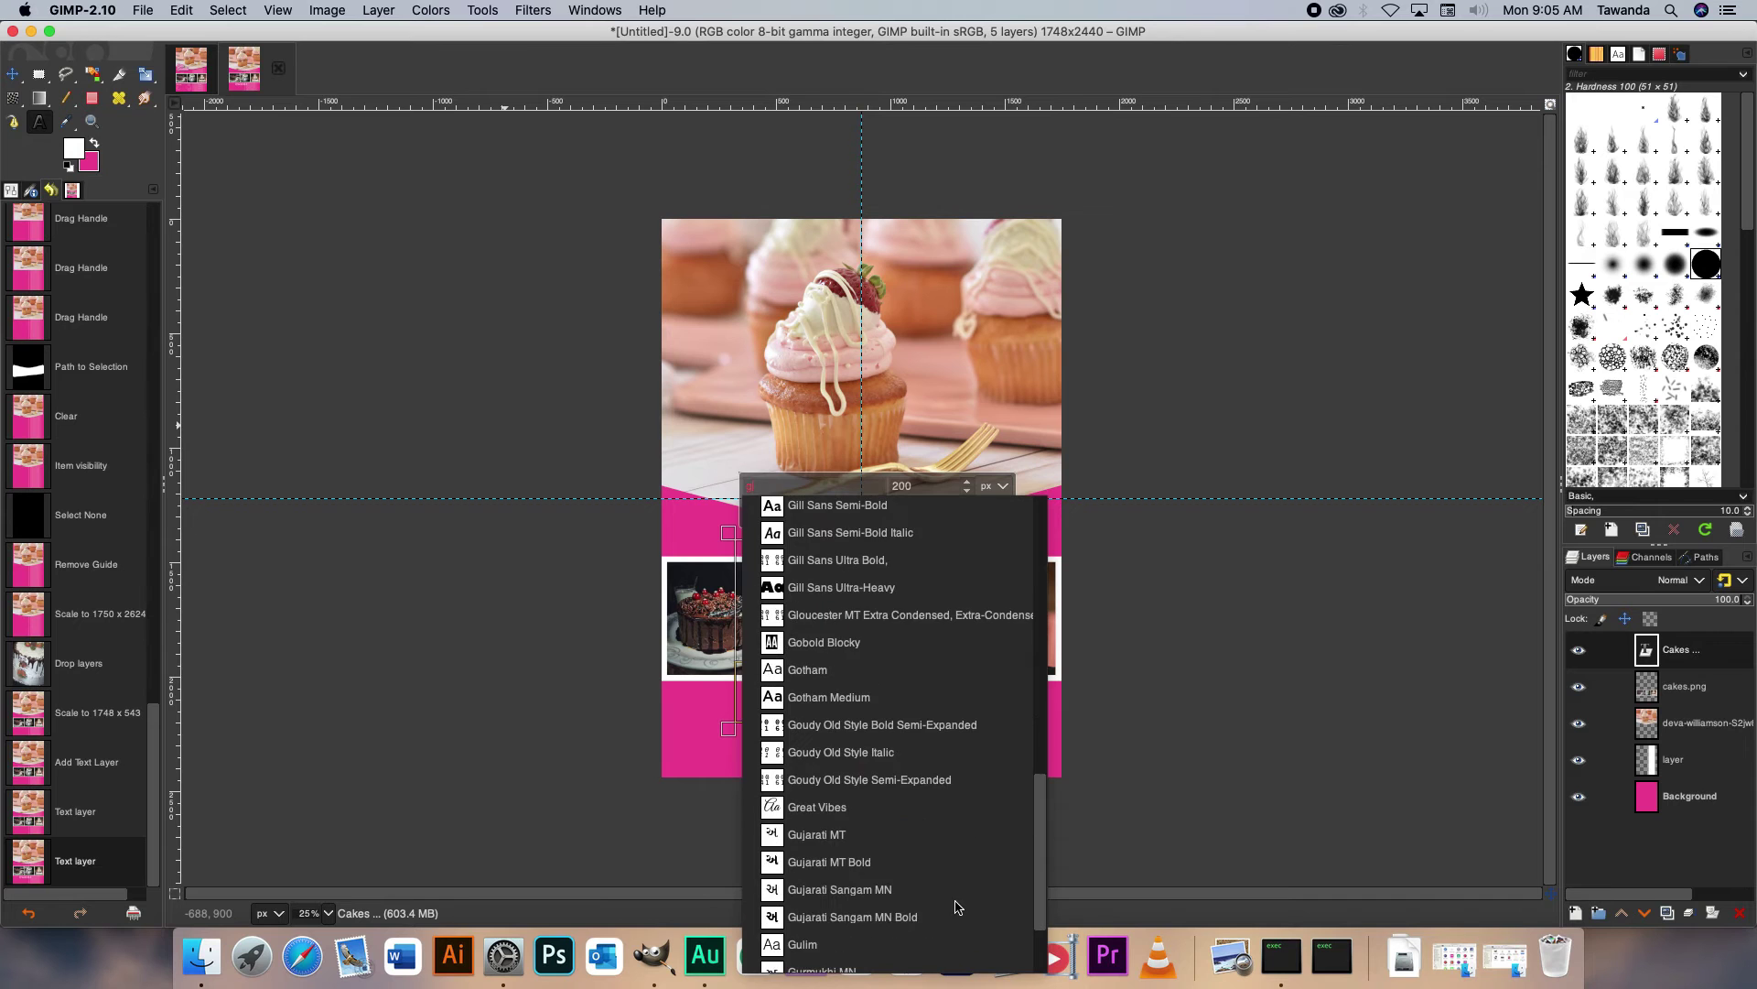
click(836, 781)
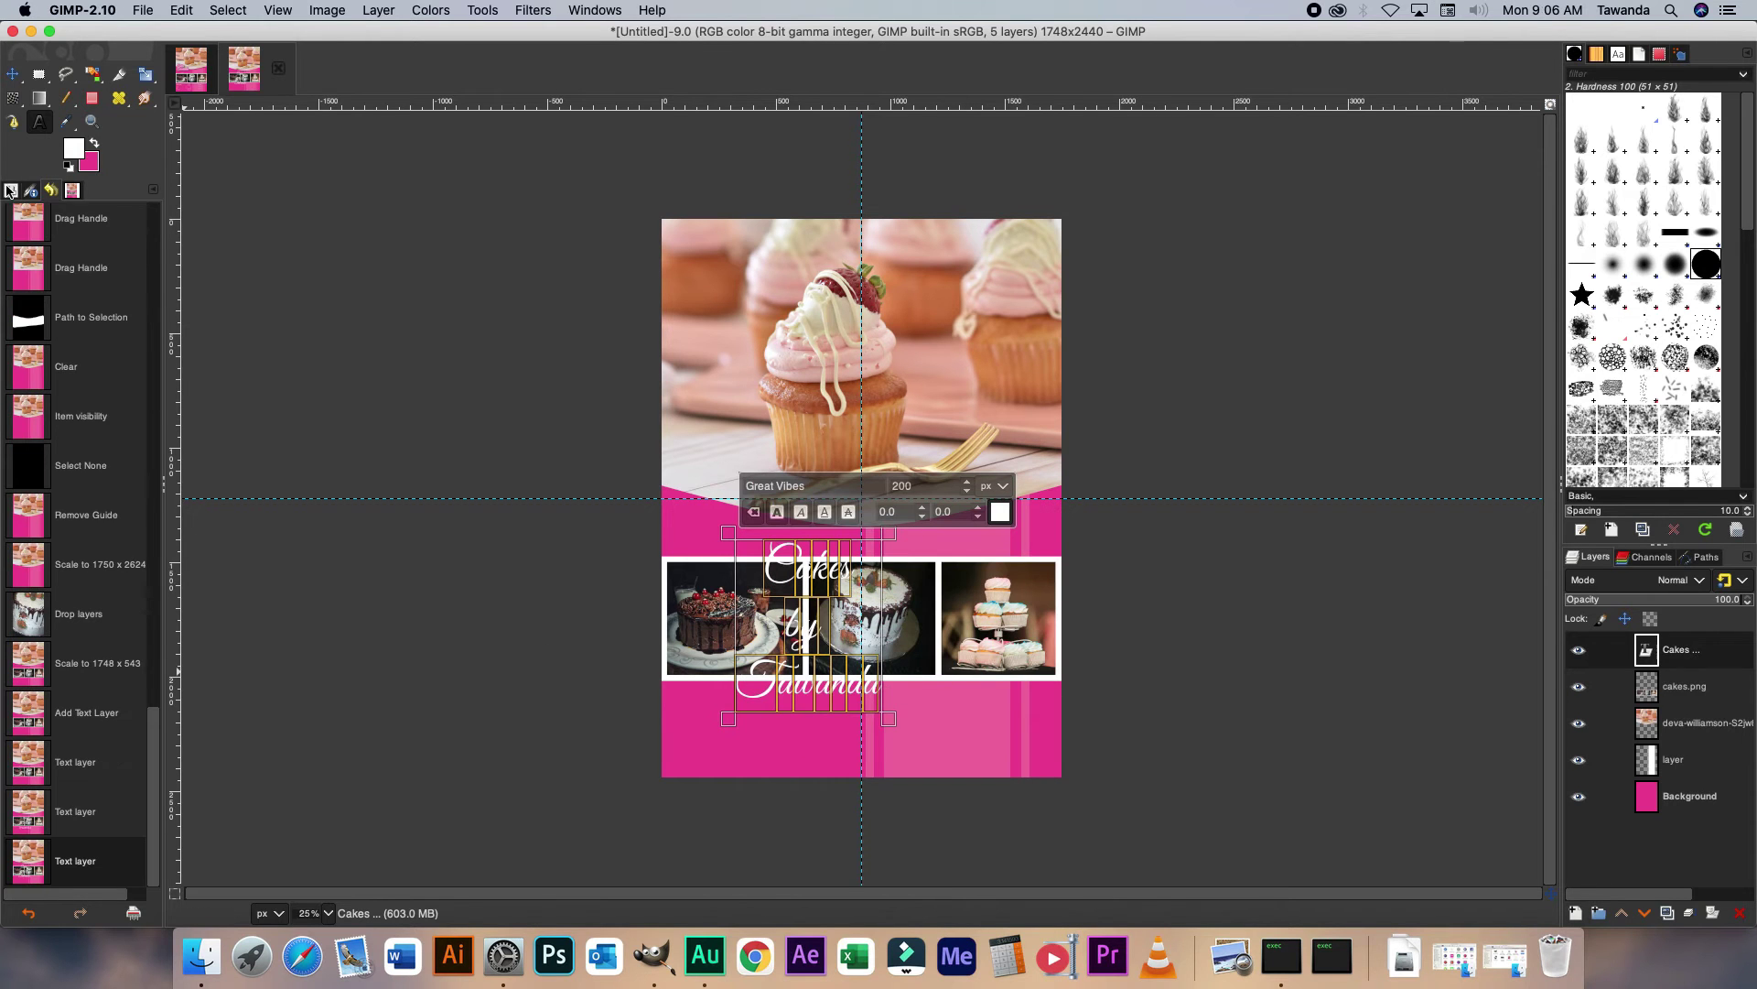
Set the word "by" to 100 px and left-align all three lines of the business name.
click(11, 190)
double_click(802, 602)
key(Return)
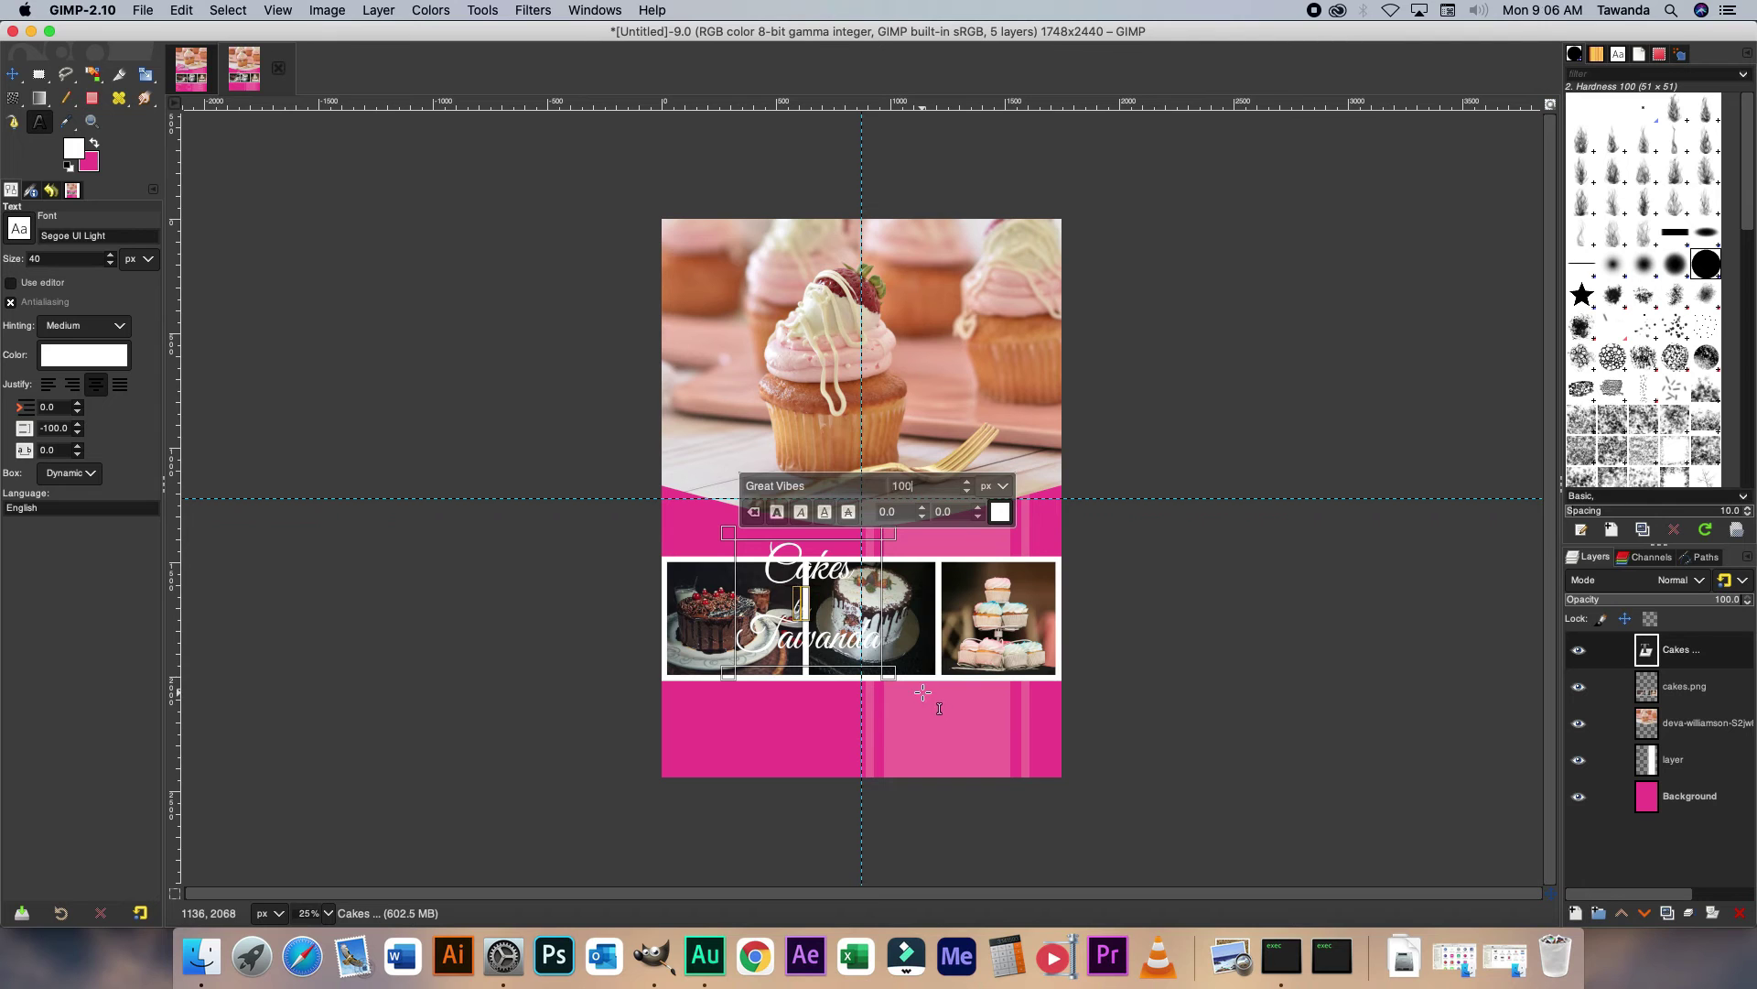
key(ctrl+a)
click(48, 383)
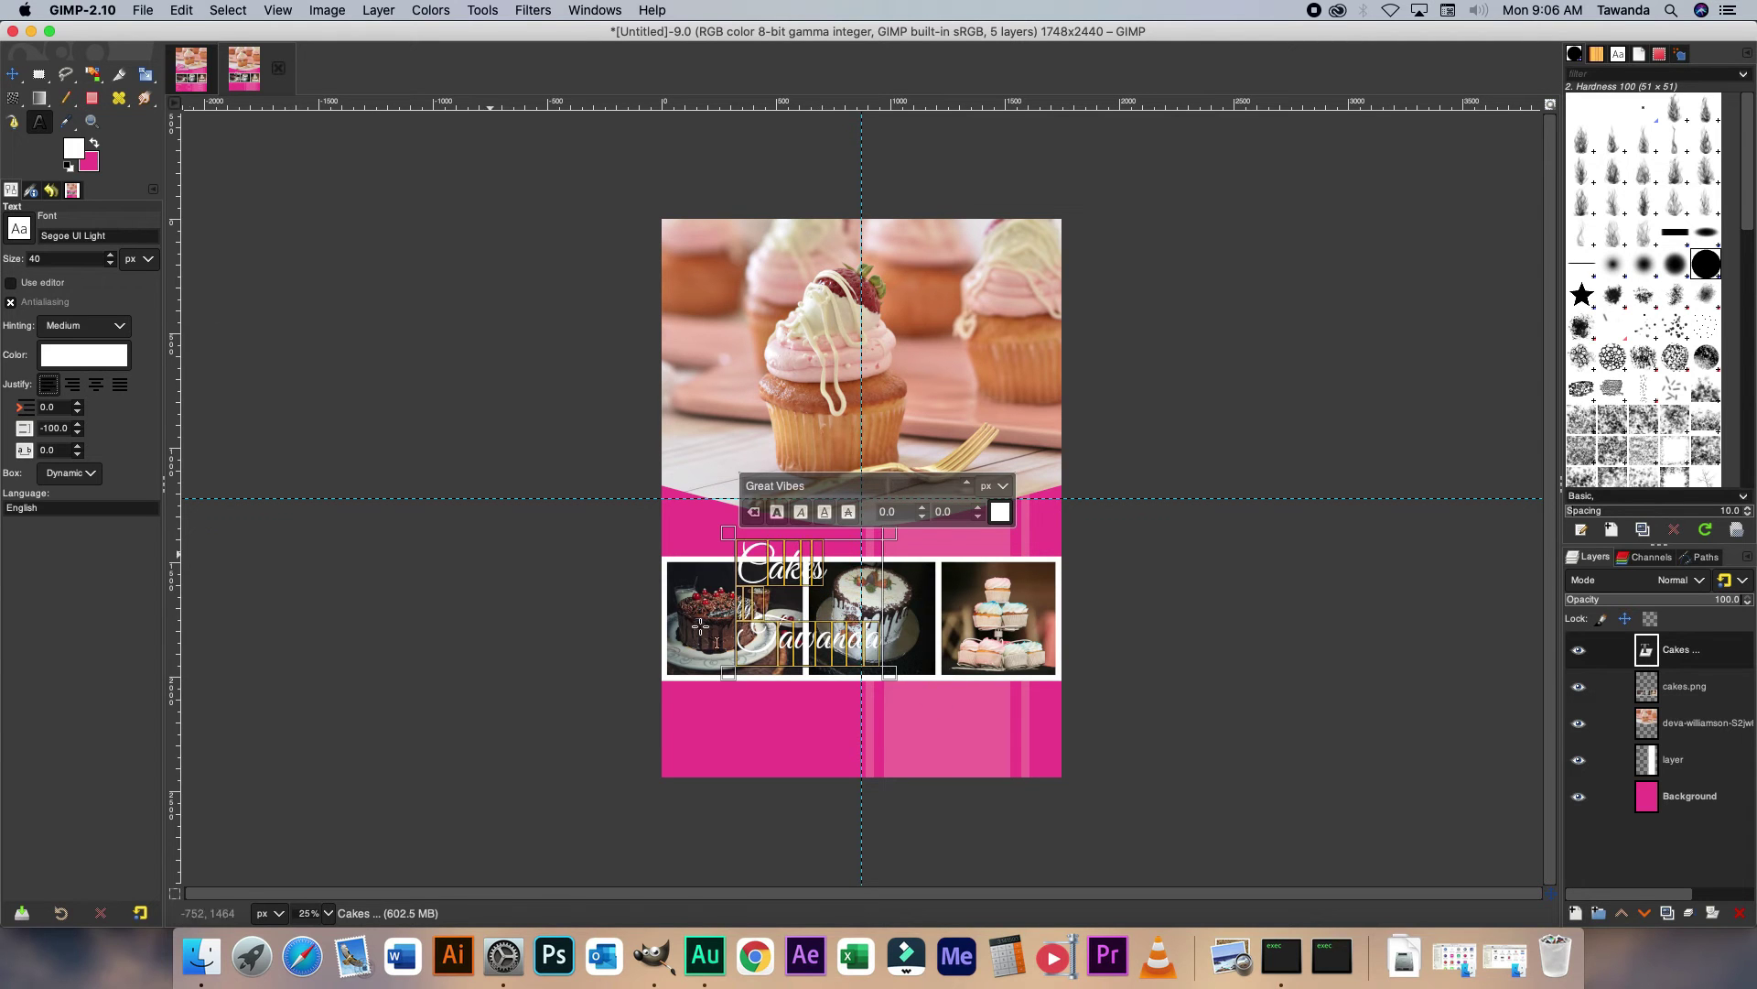
click(758, 608)
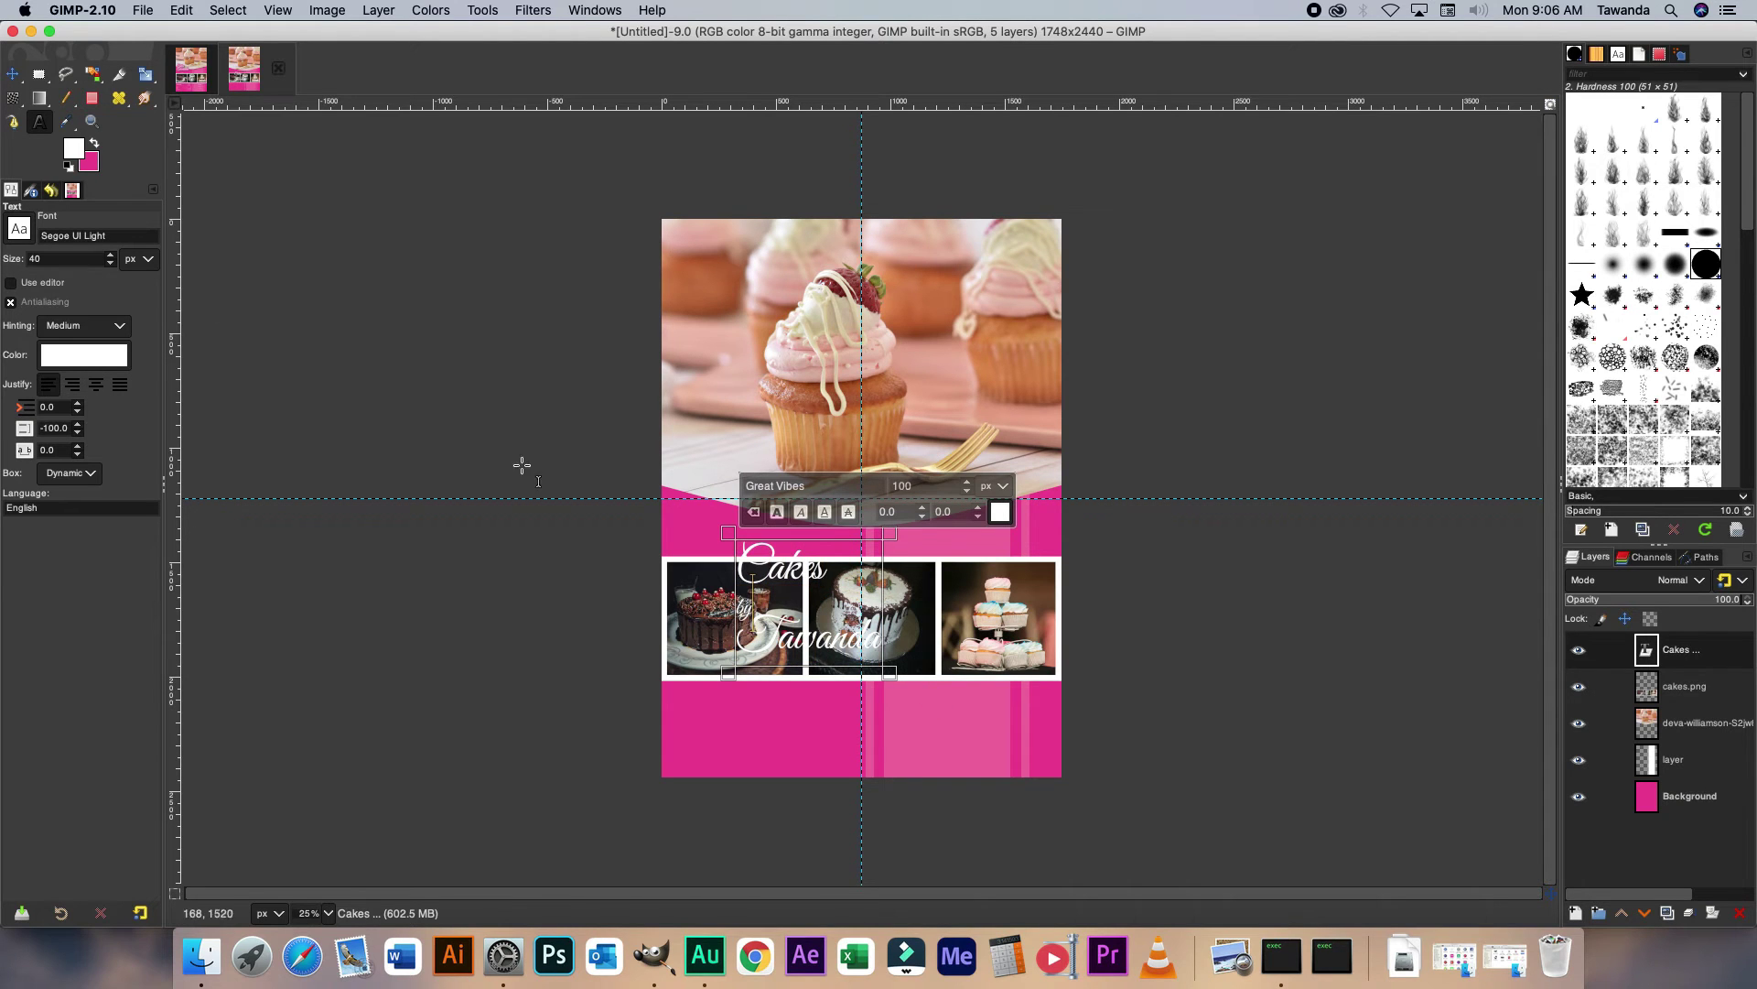
Move the business name up and left across the photo's curved edge and set its line spacing to -110.
click(13, 74)
drag(629, 554, 583, 471)
key(t)
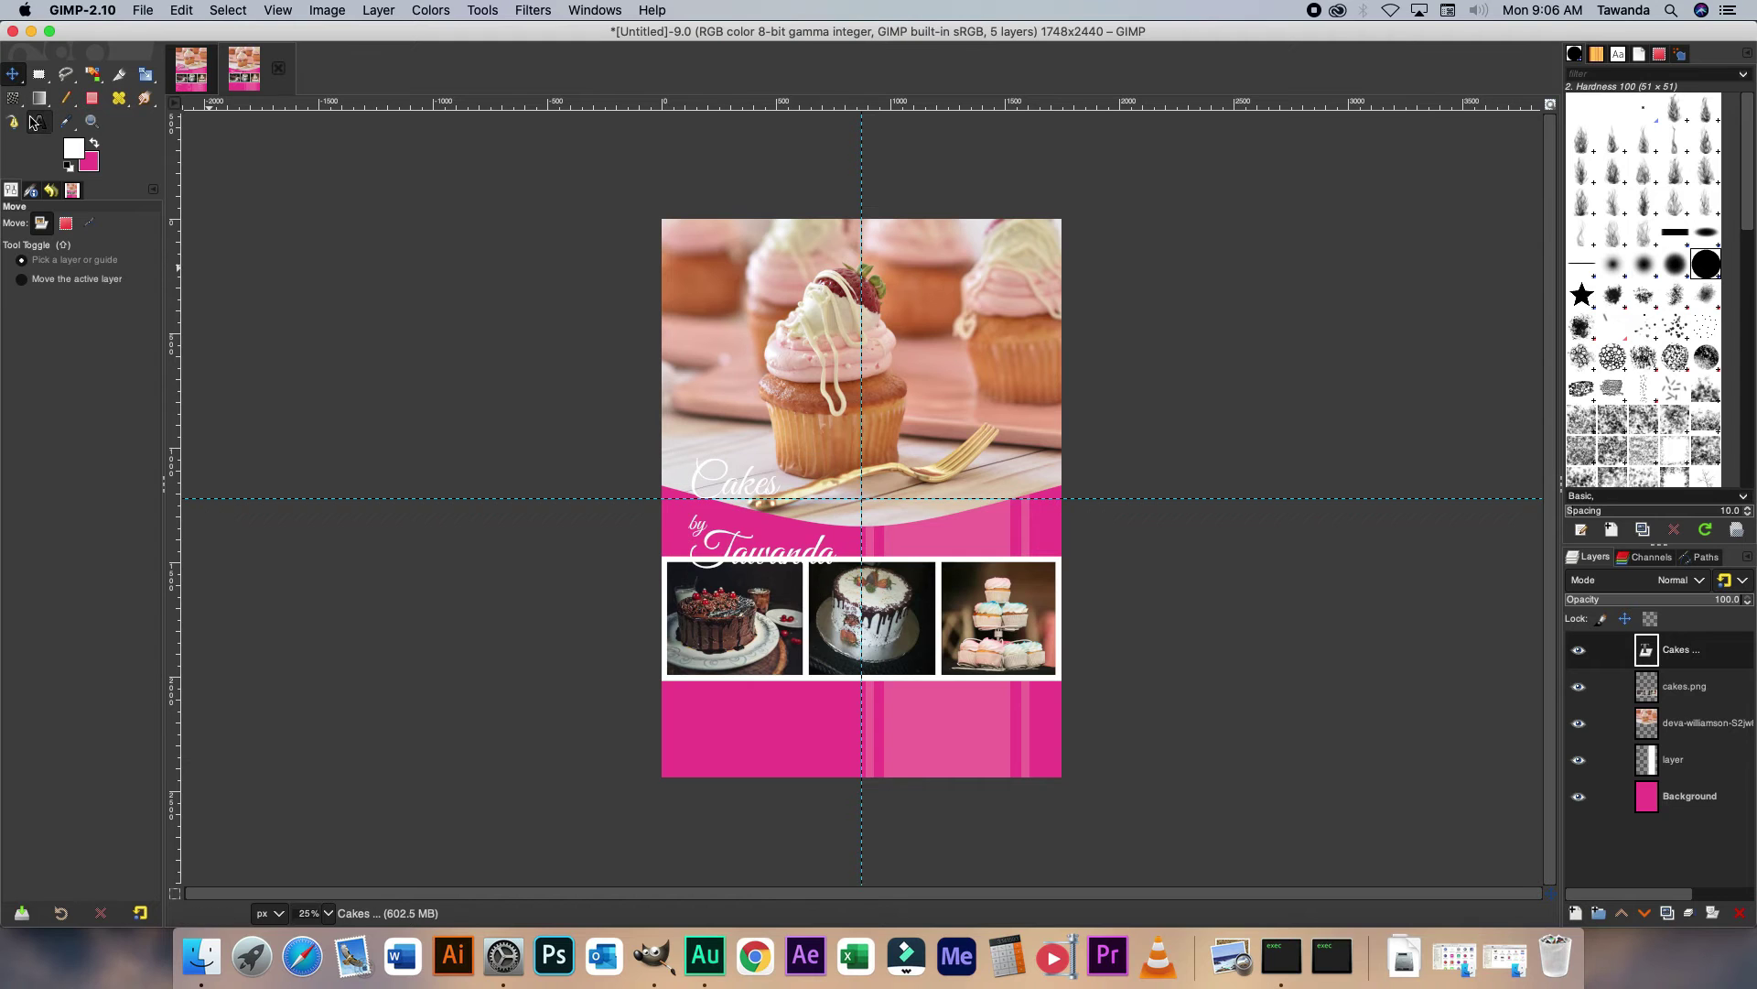
text(10)
click(735, 529)
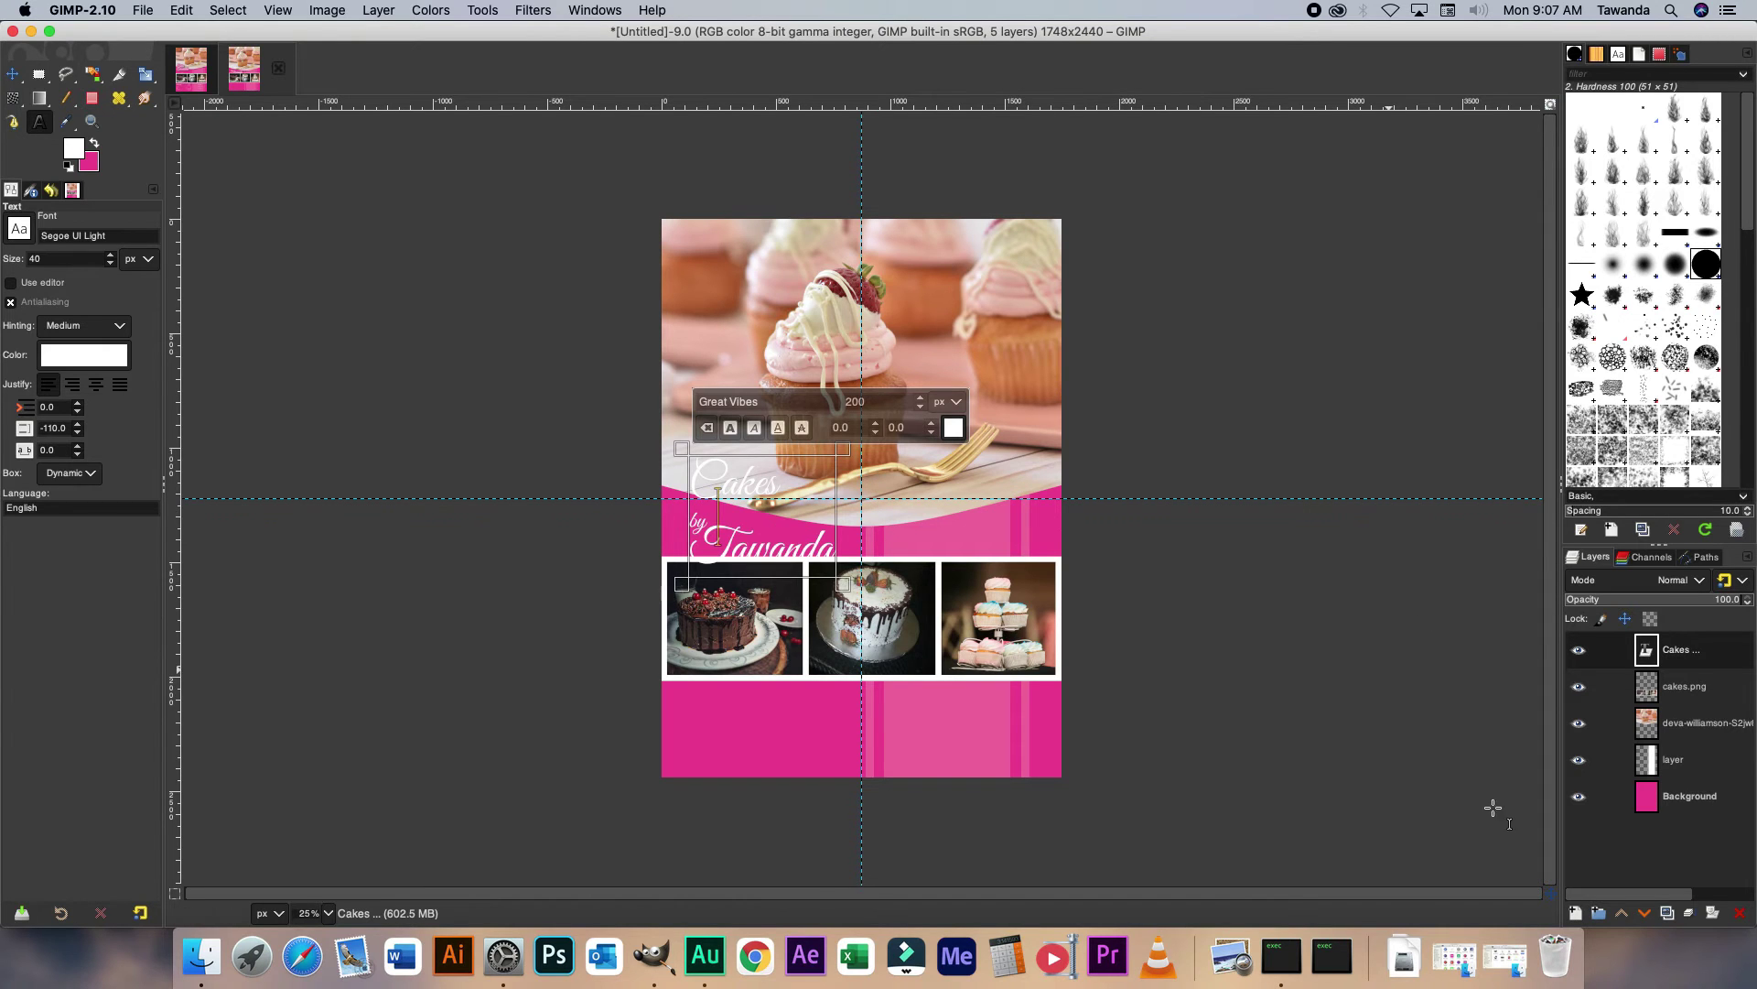
Create a path from the business name text and add a transparent 1748 × 2440 px layer above it.
right_click(811, 515)
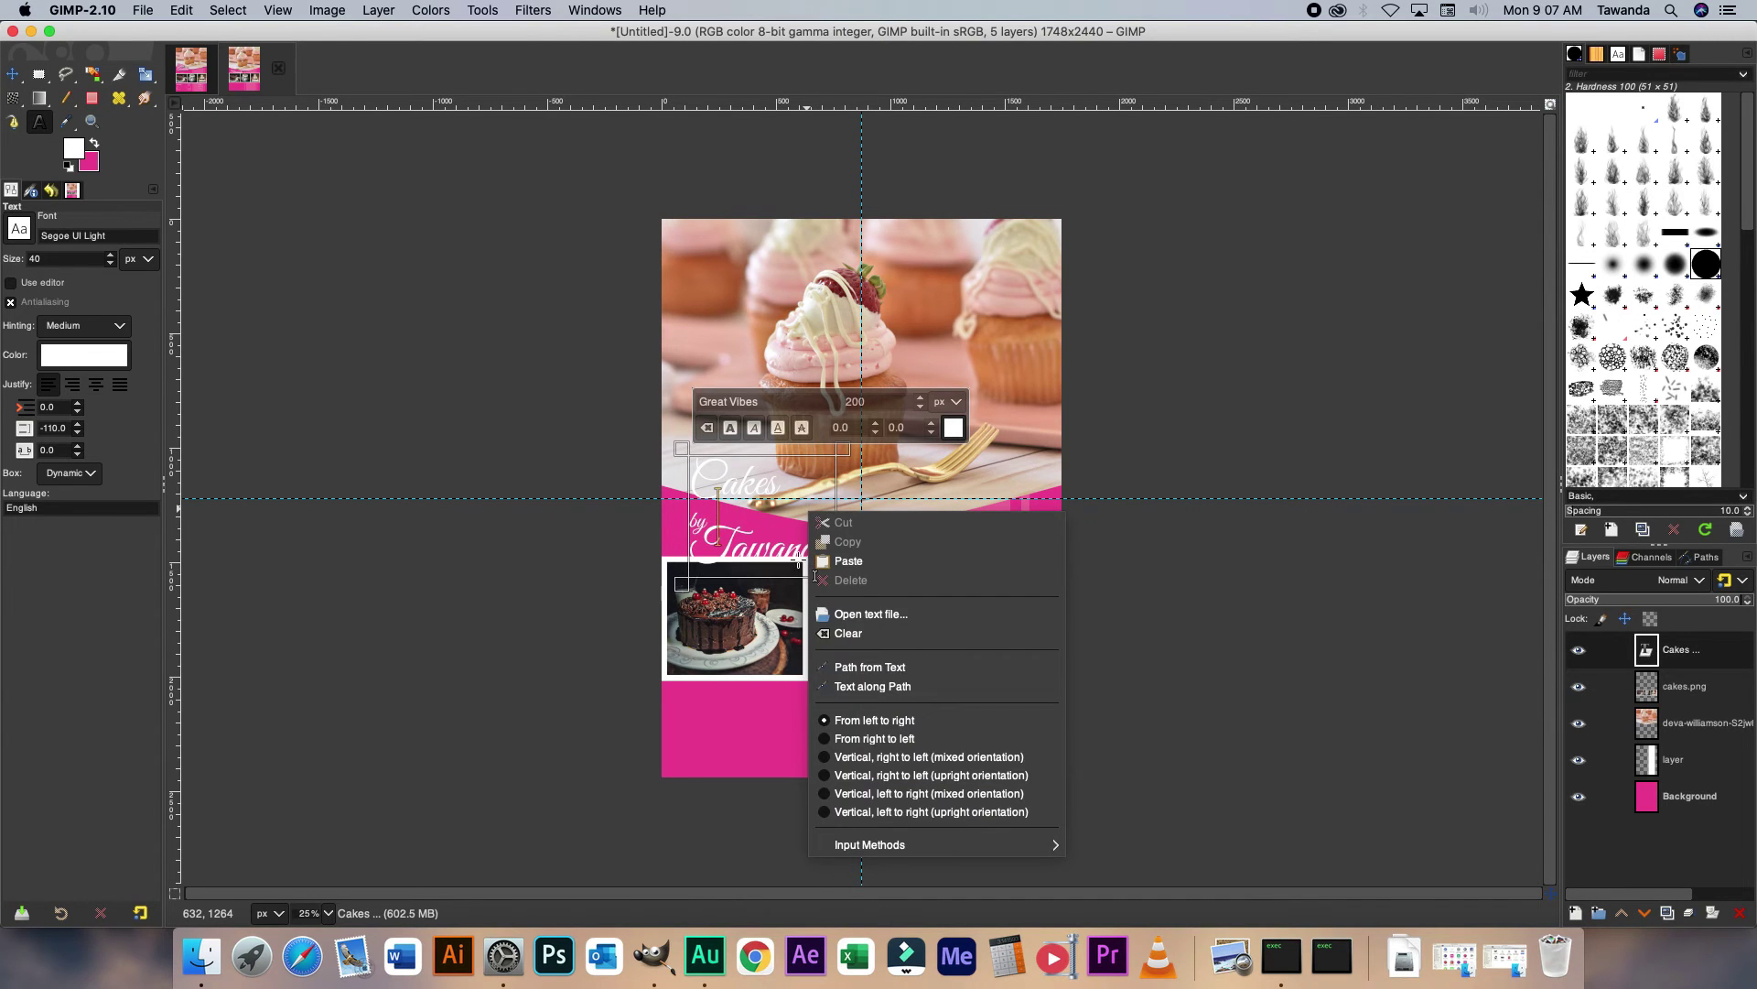
click(879, 670)
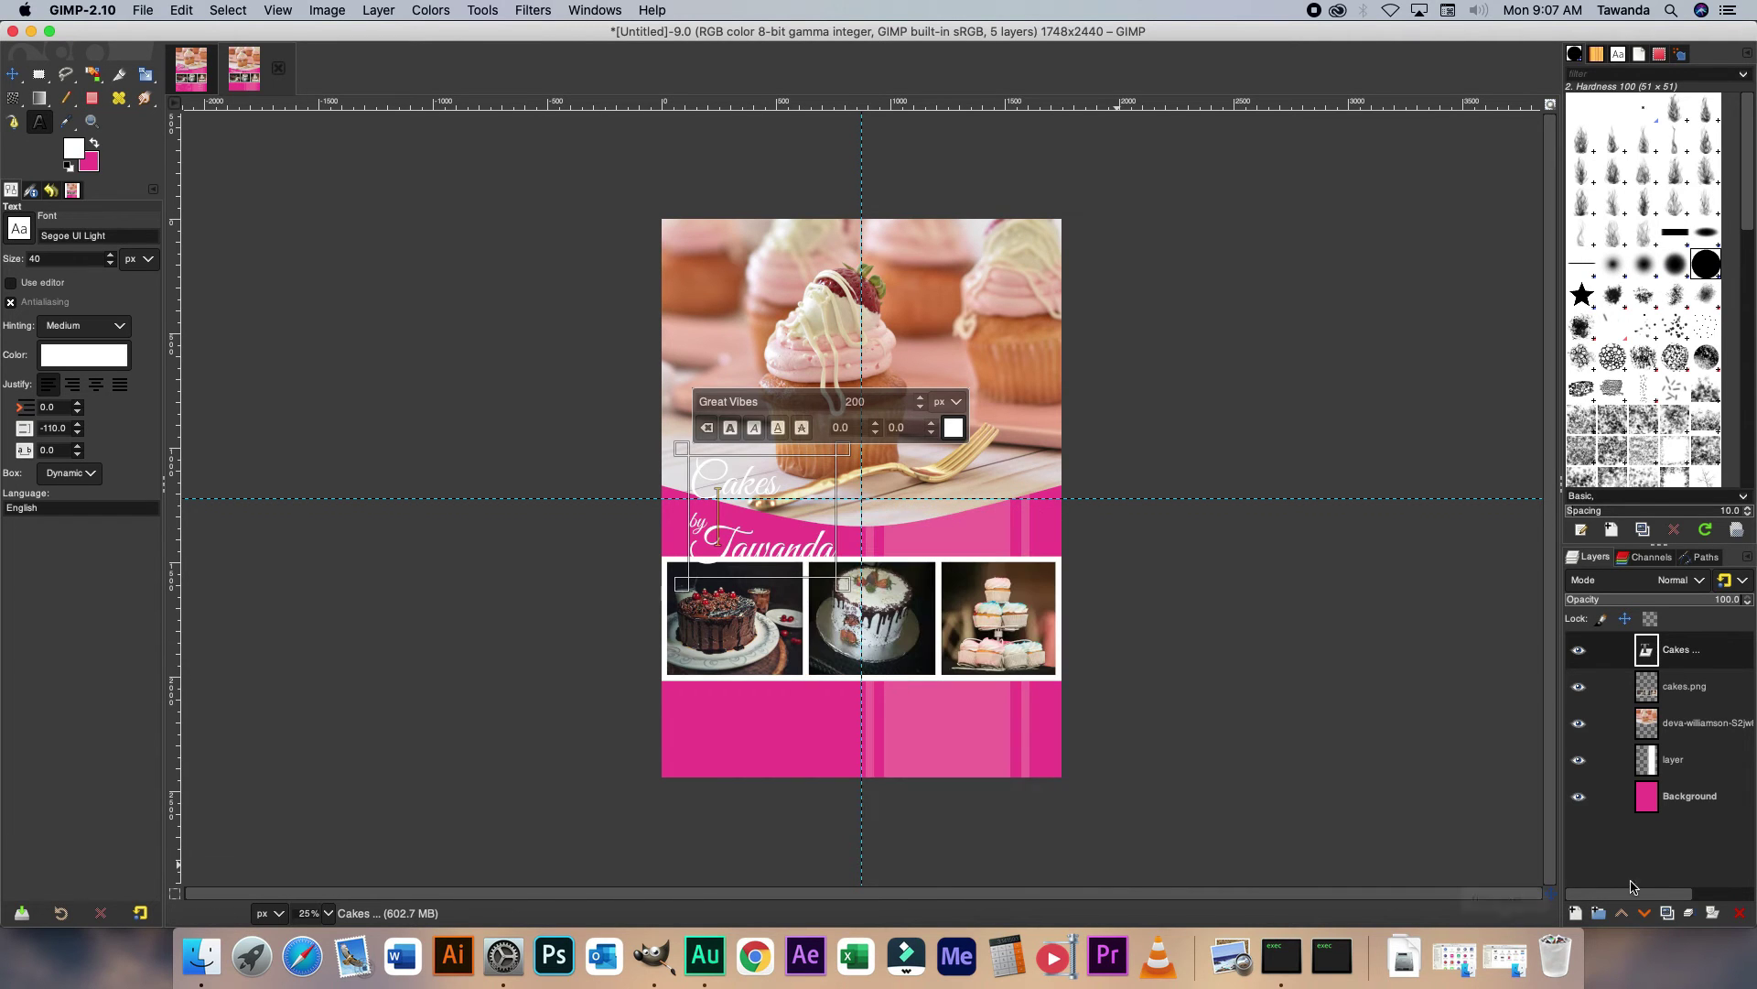
click(1575, 914)
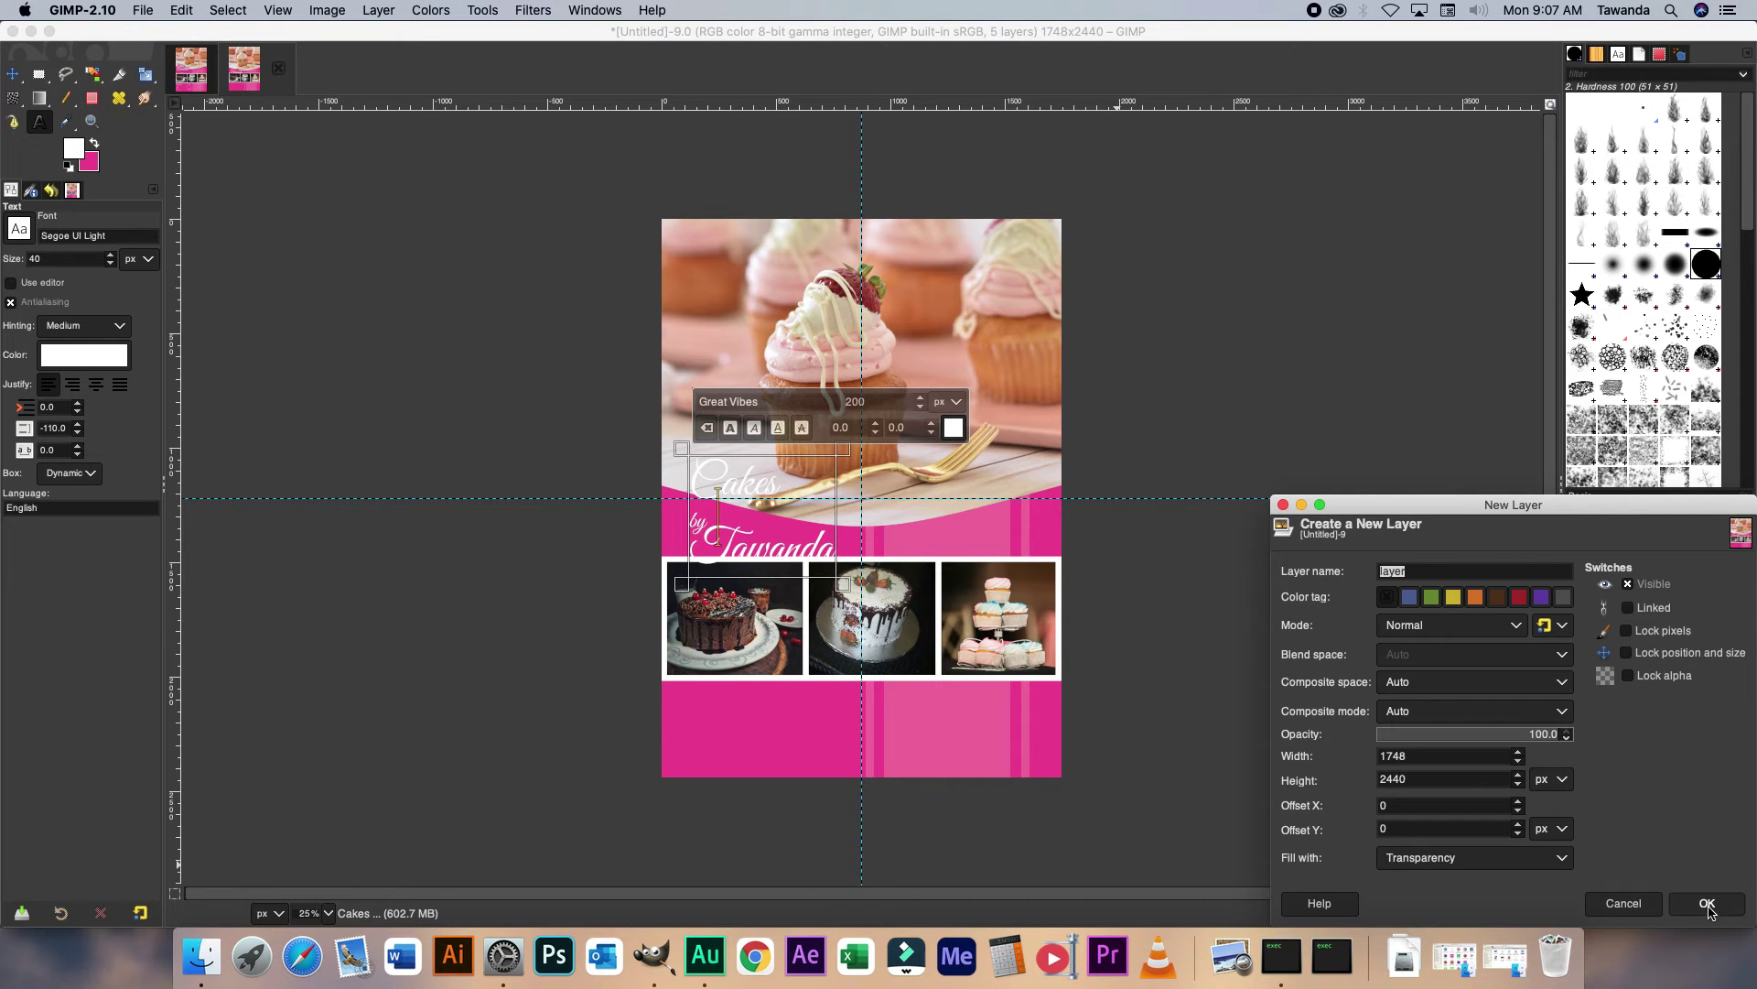
click(1708, 905)
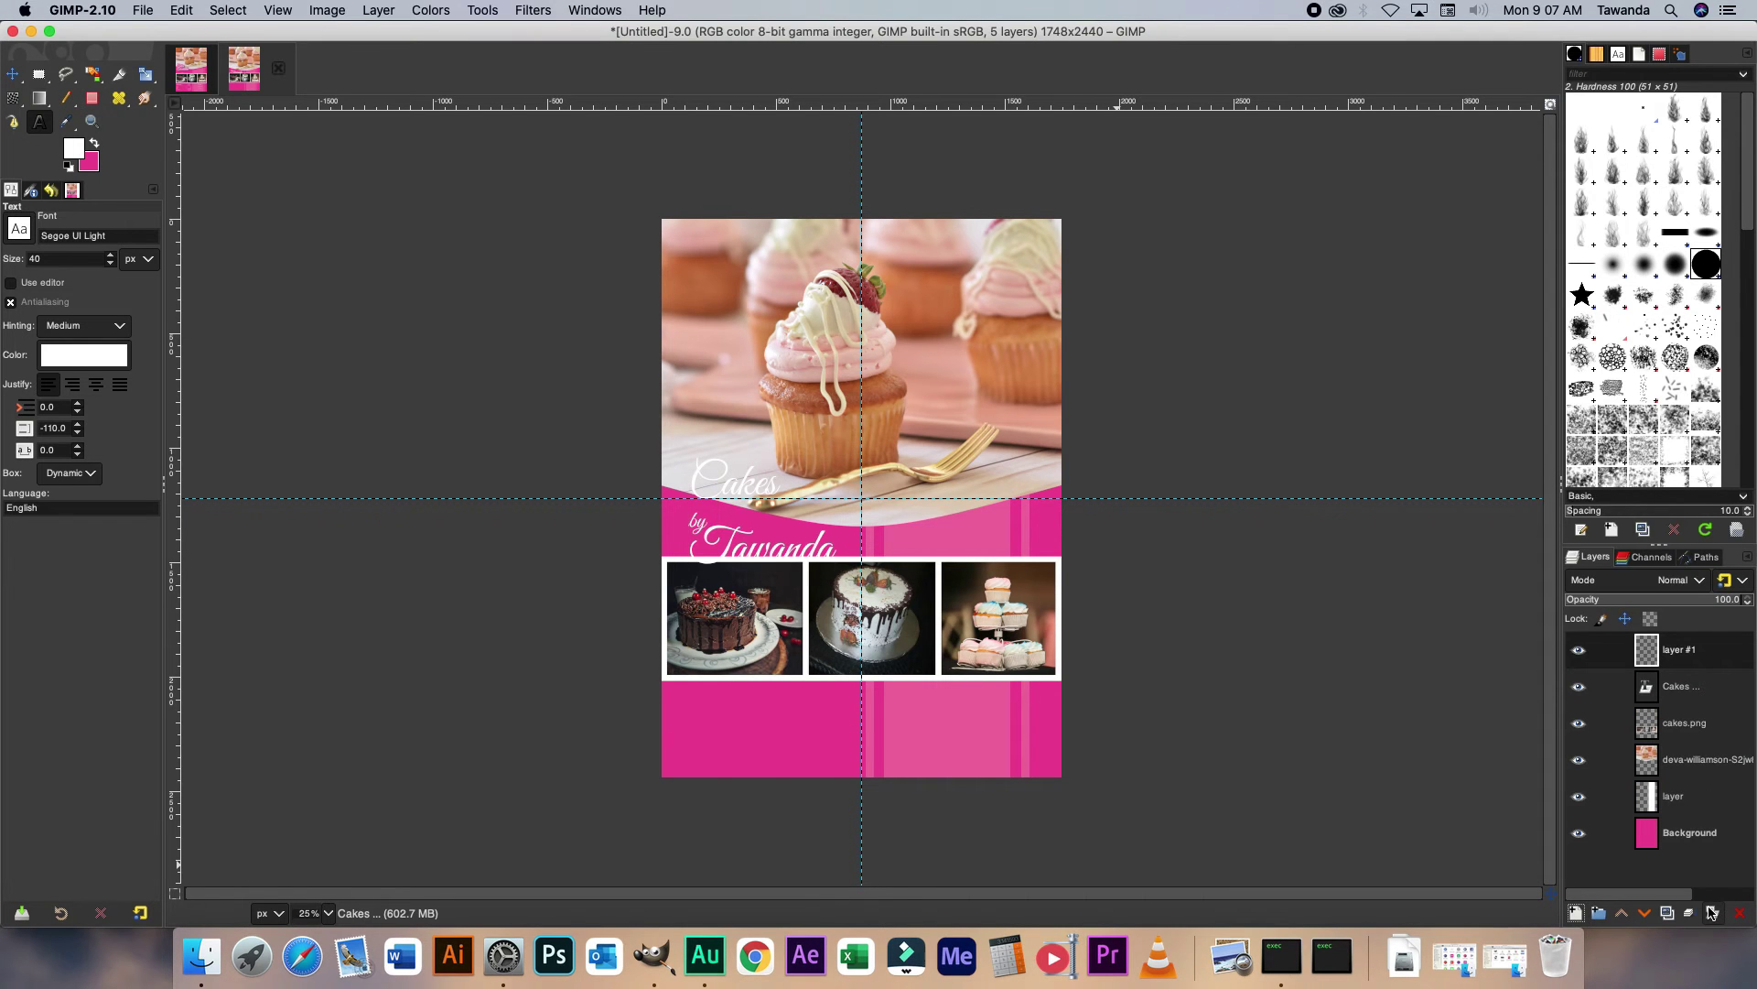
Make a selection from the text path and grow it by 20 px.
right_click(725, 521)
mouse_move(783, 592)
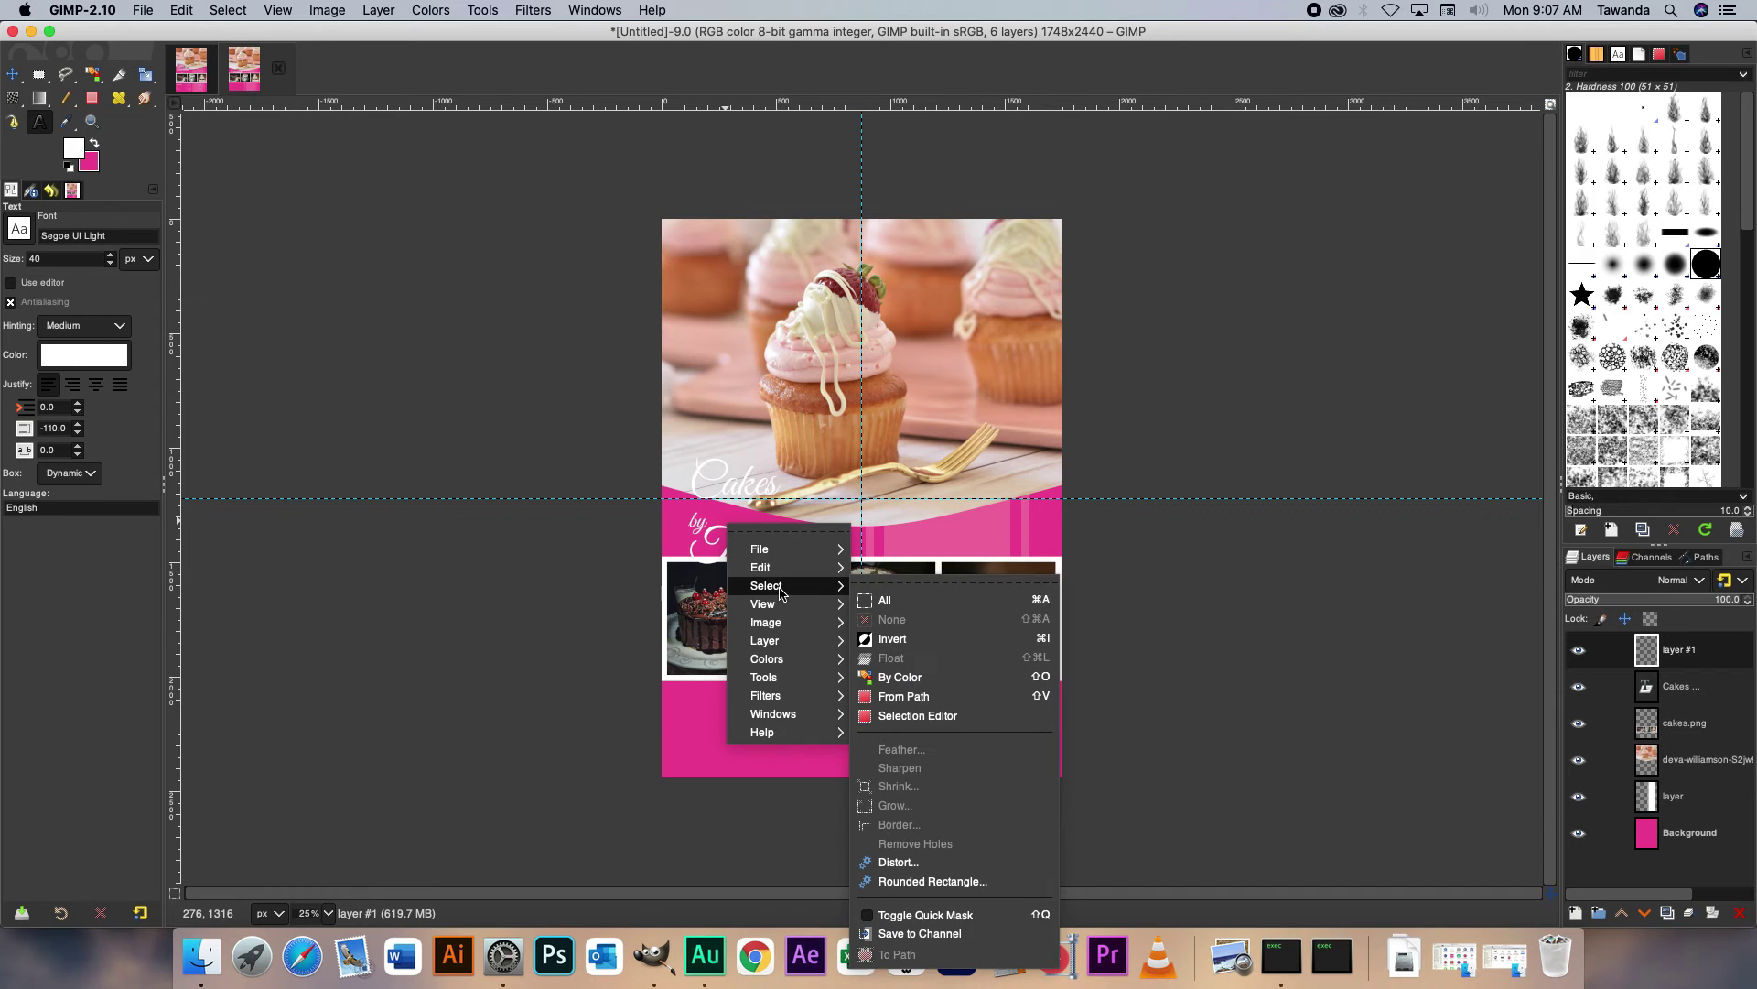
click(904, 696)
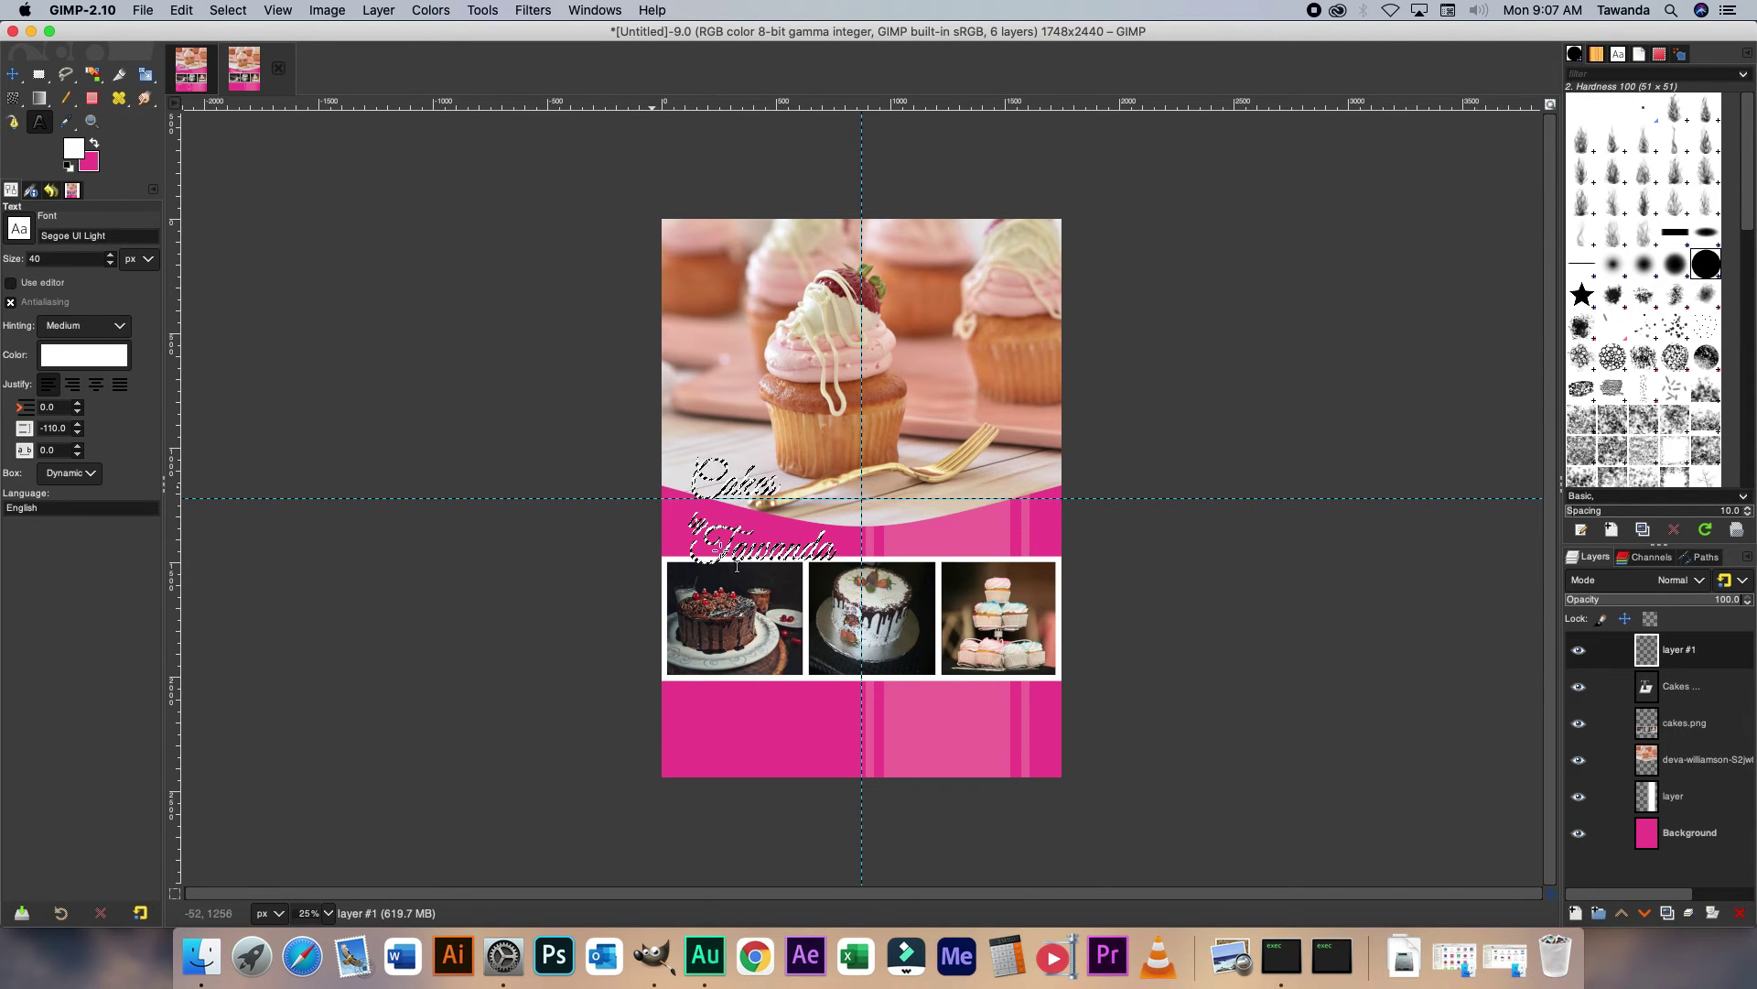
right_click(751, 516)
mouse_move(824, 582)
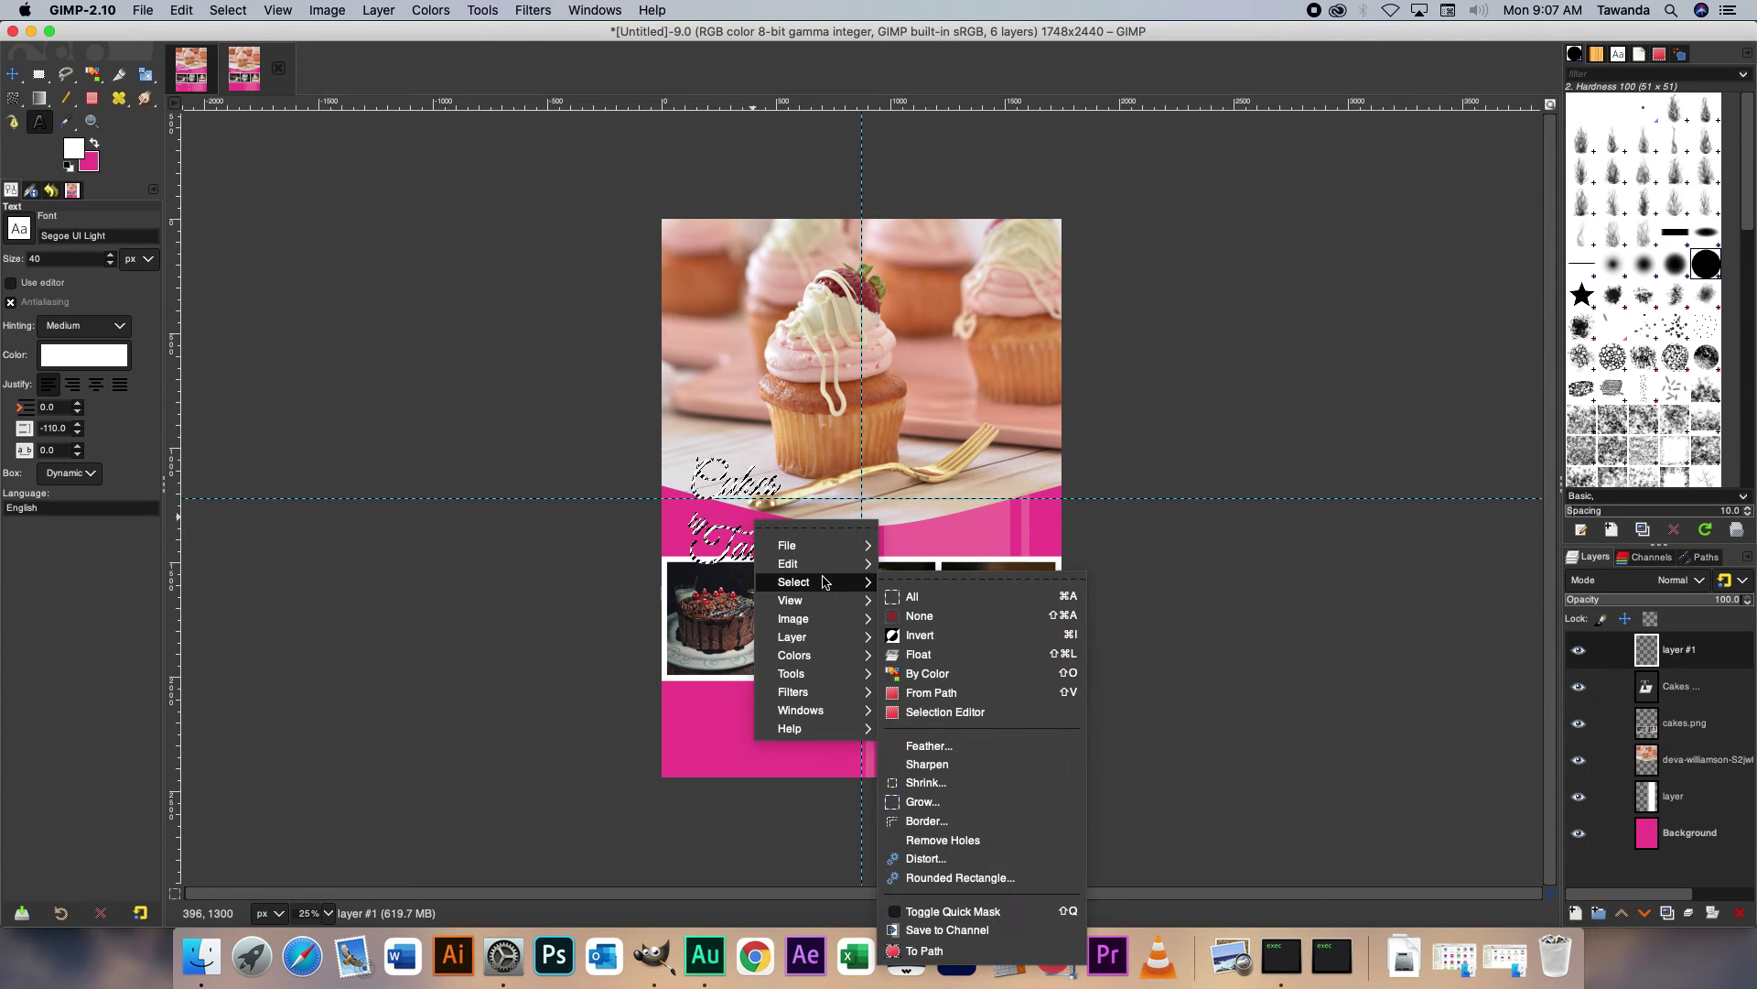
click(993, 801)
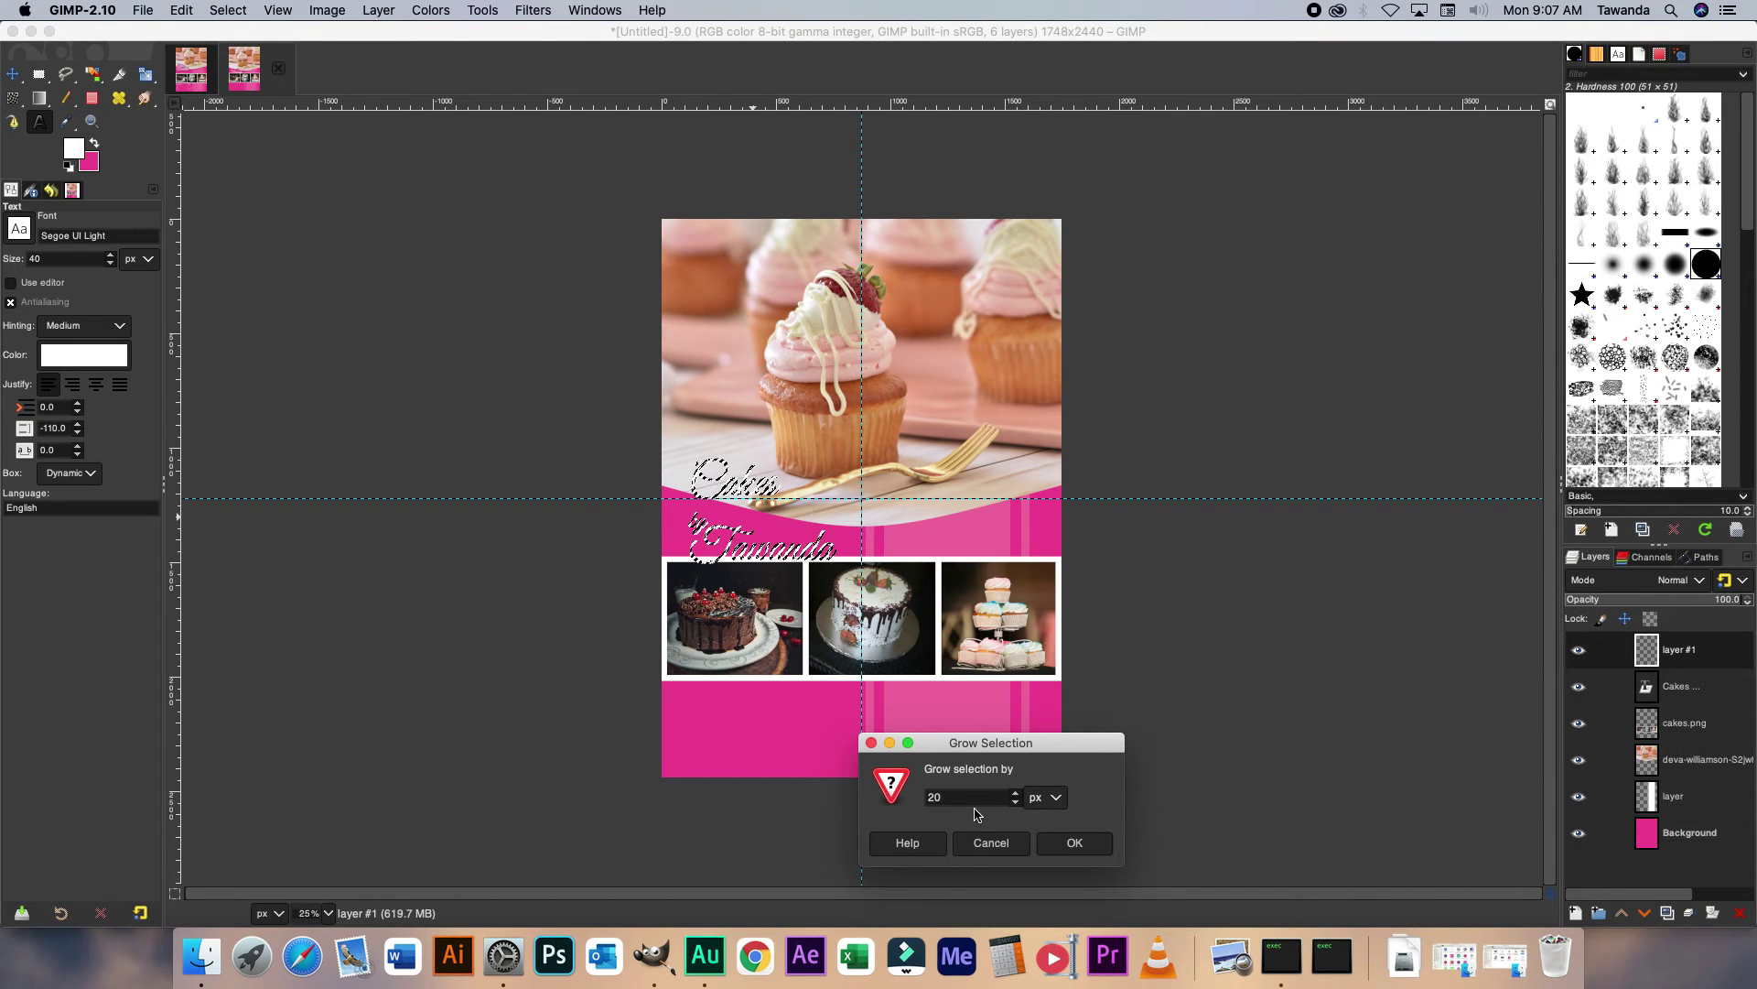
key(Return)
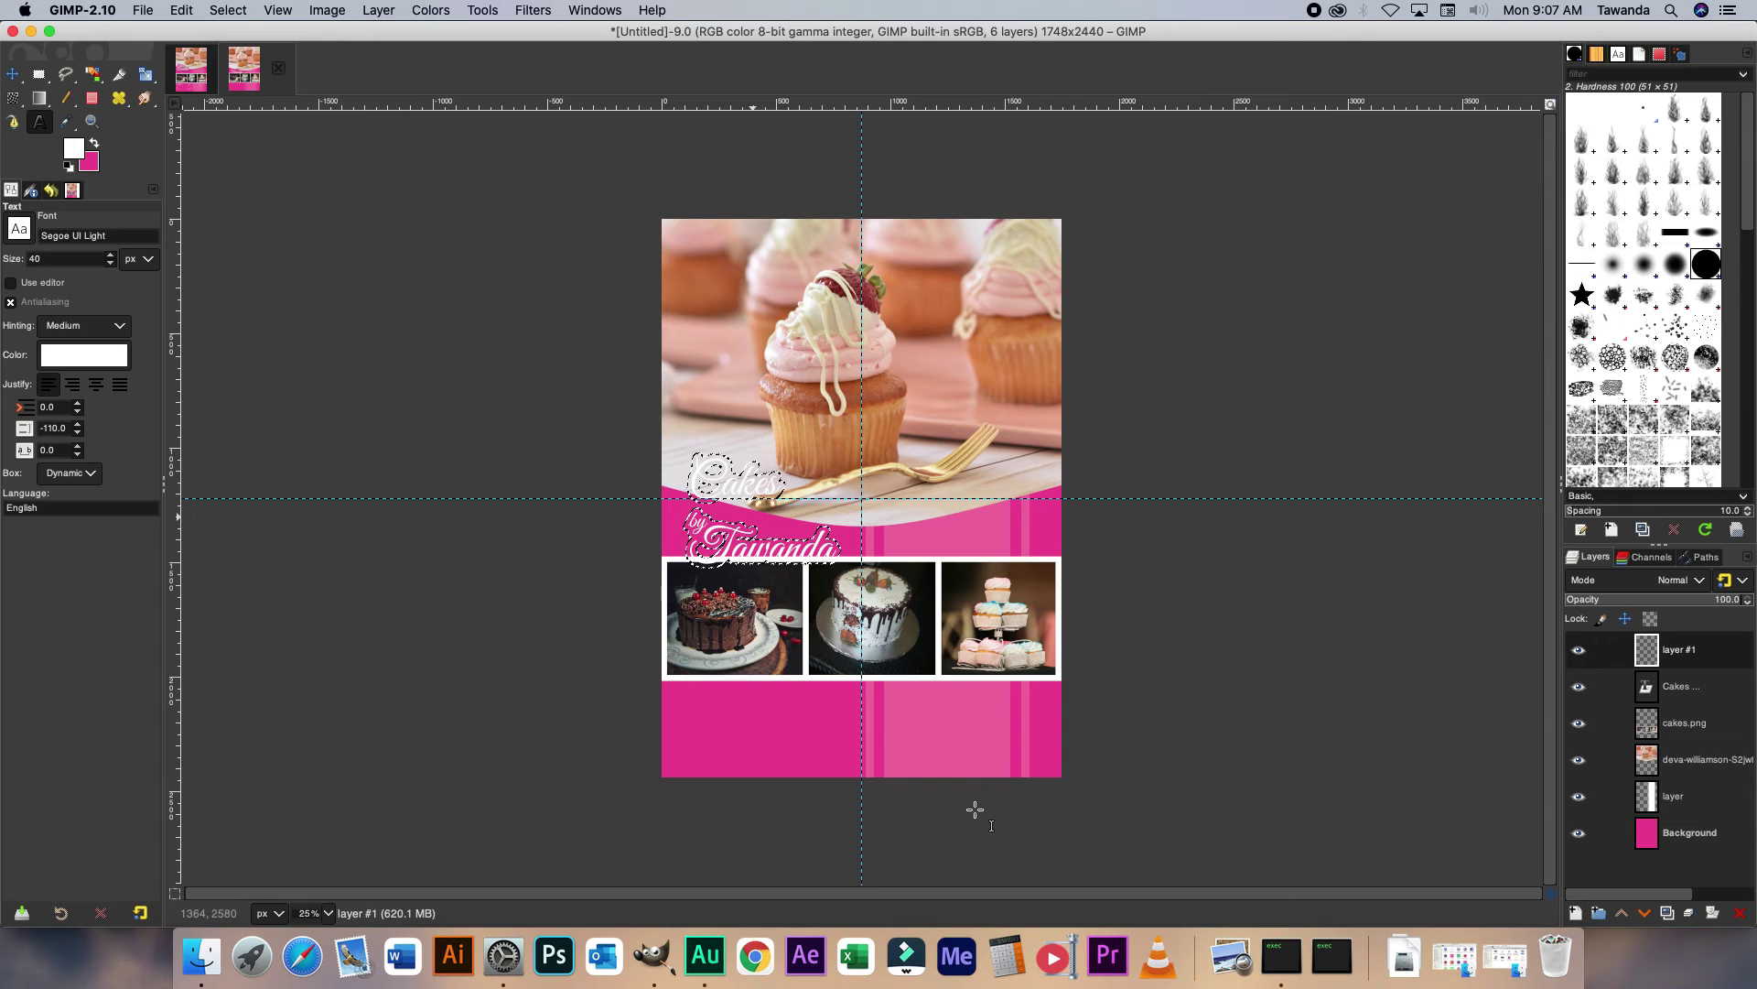
Bucket-fill the grown lettering selection on the new layer with the flyer's pink and deselect everything.
click(39, 98)
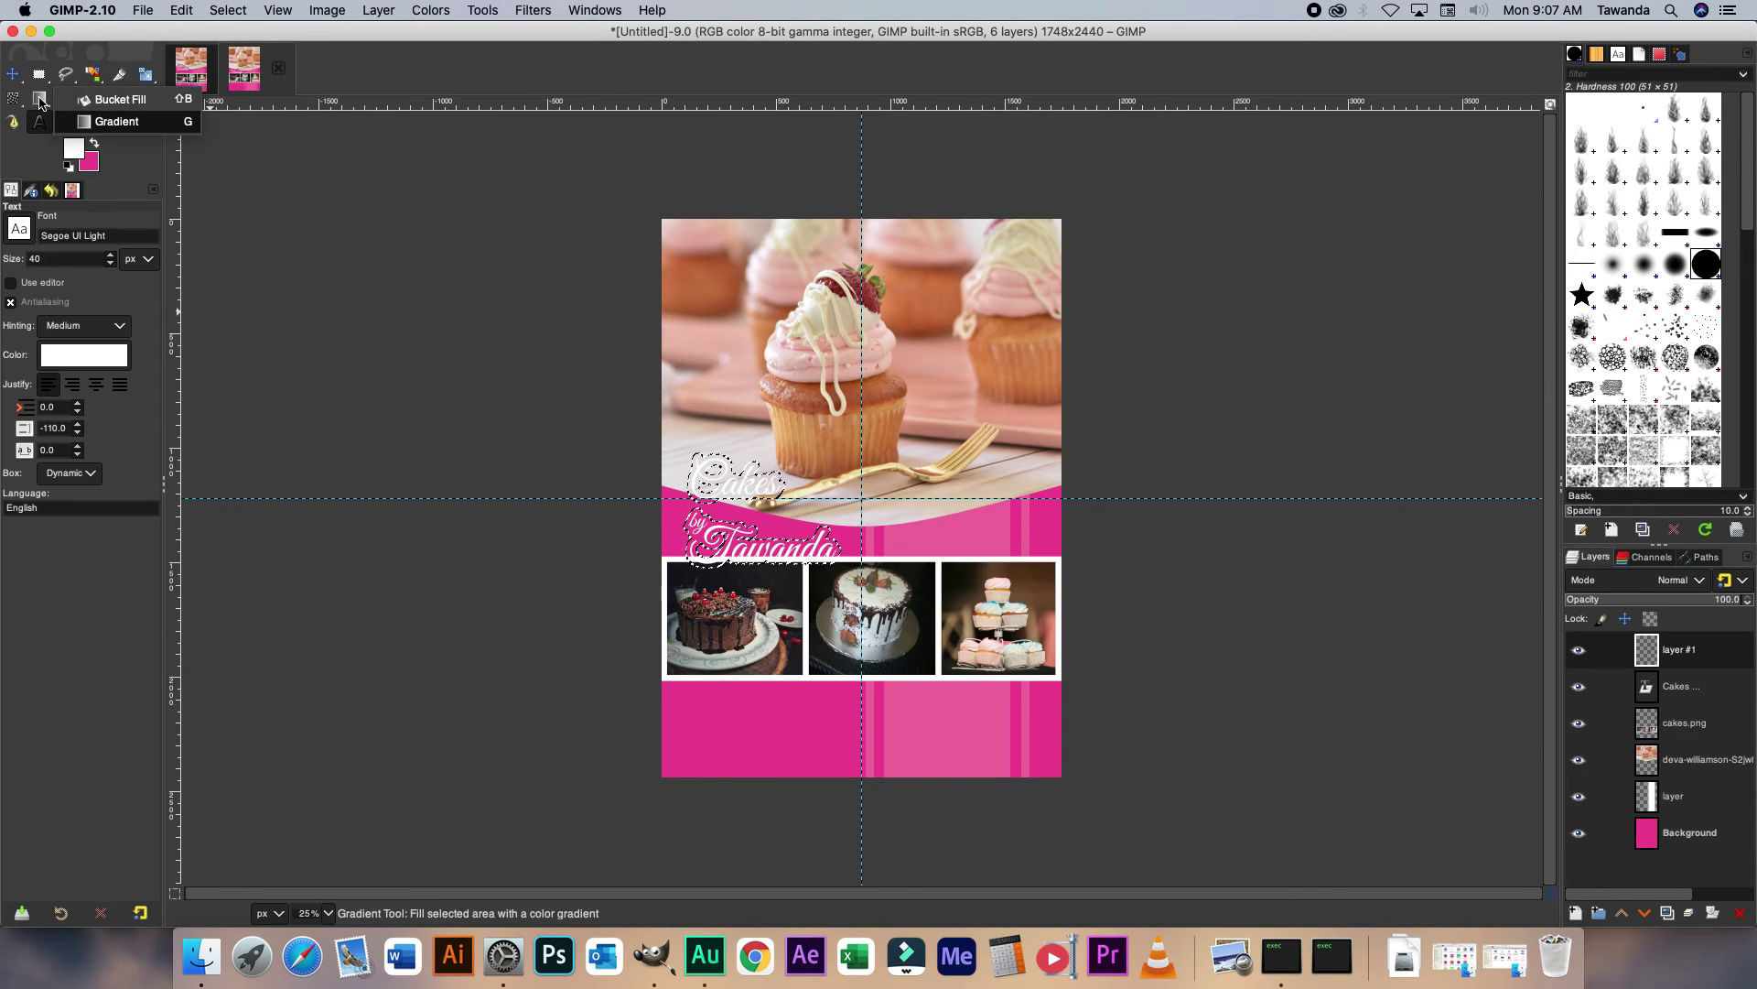
click(110, 103)
click(95, 144)
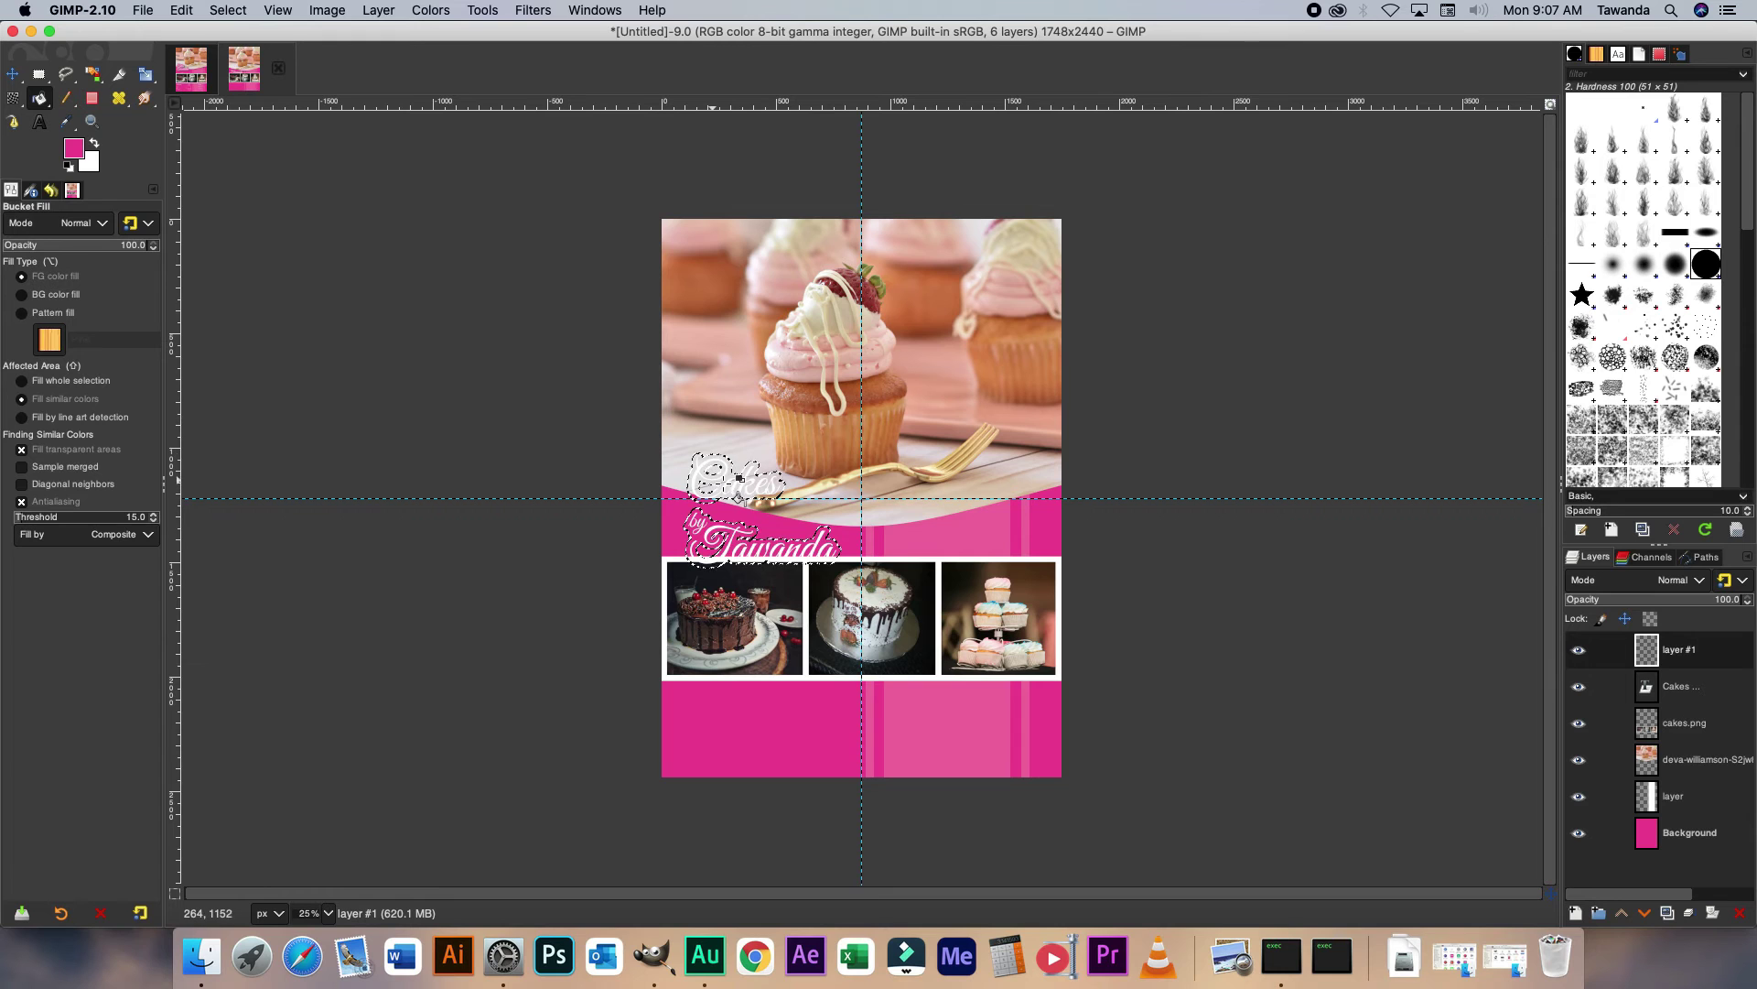
right_click(730, 483)
mouse_move(785, 554)
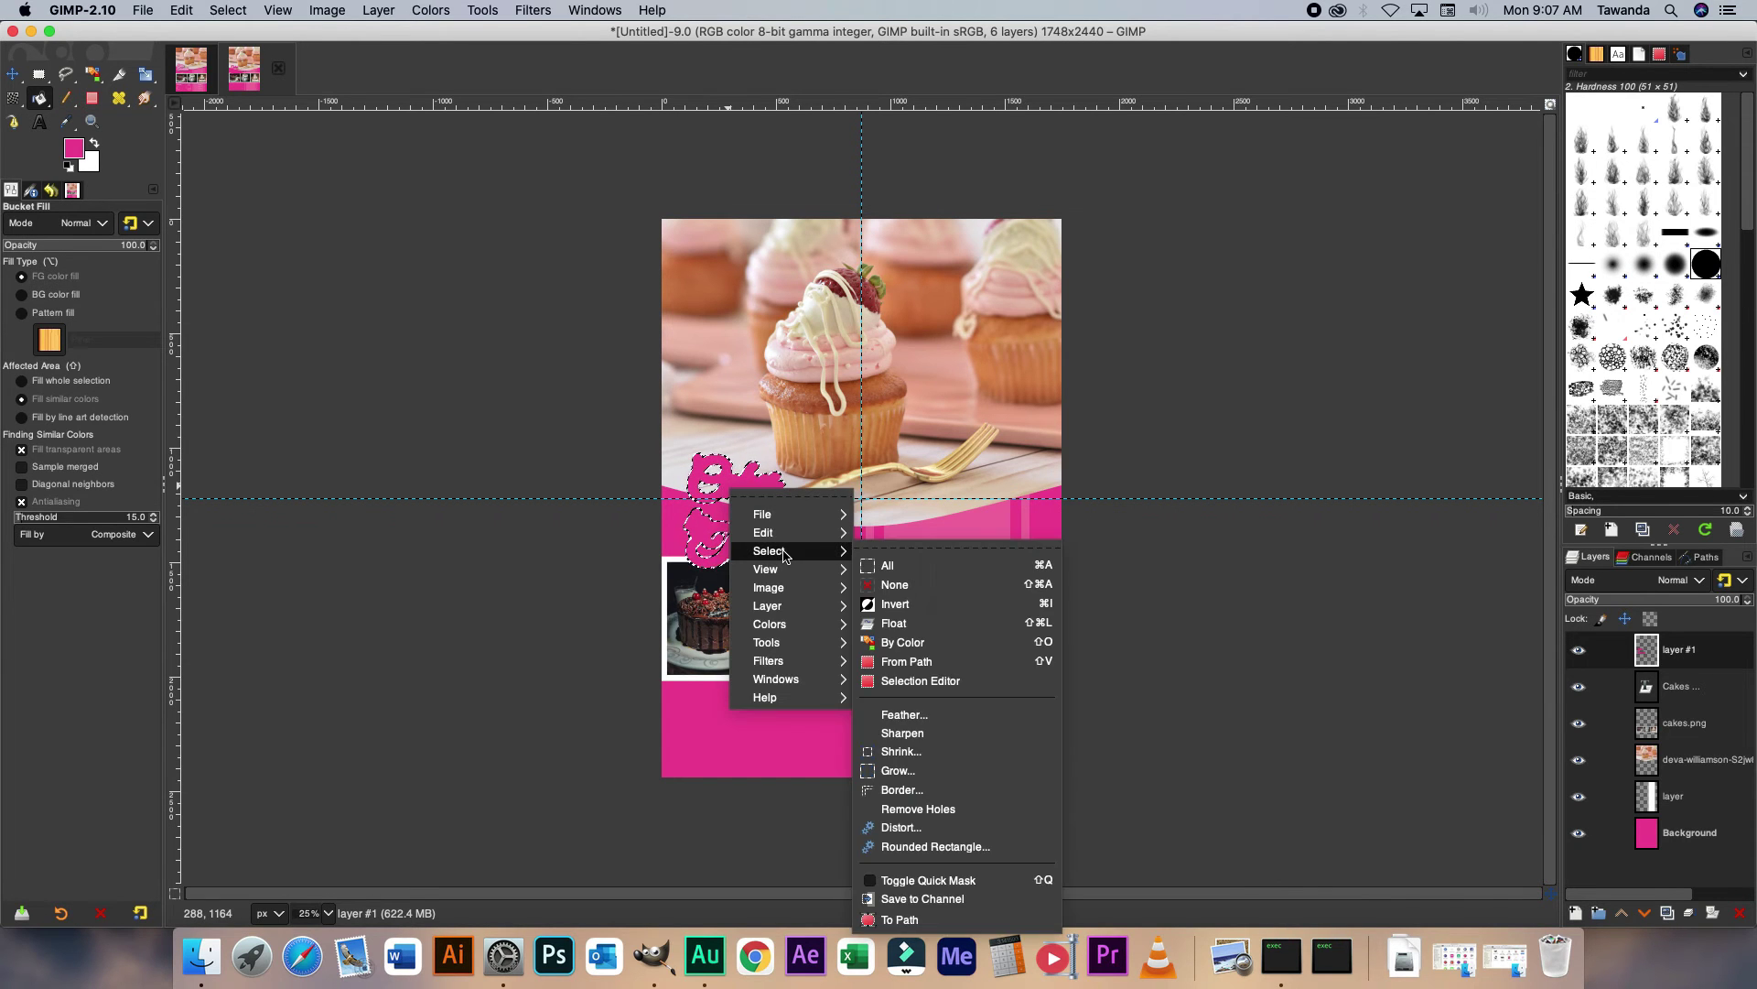
click(893, 584)
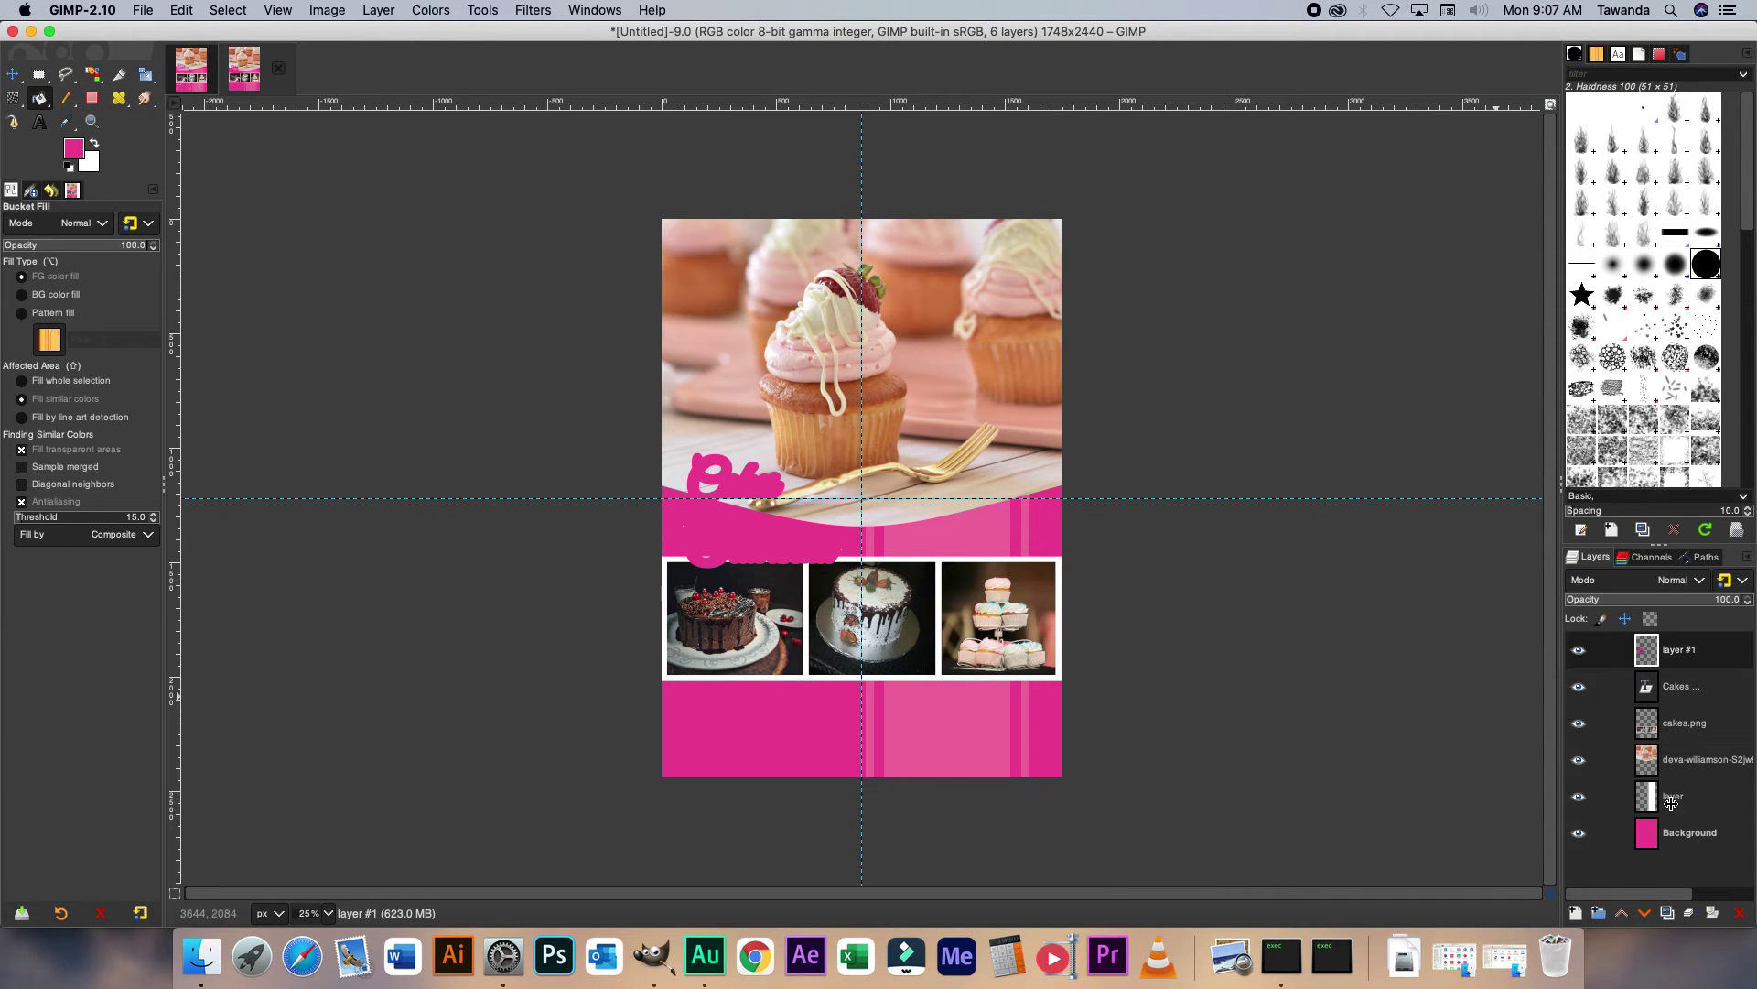
Move the business name text layer above the pink outline layer and create a path from its text.
drag(1648, 693, 1647, 641)
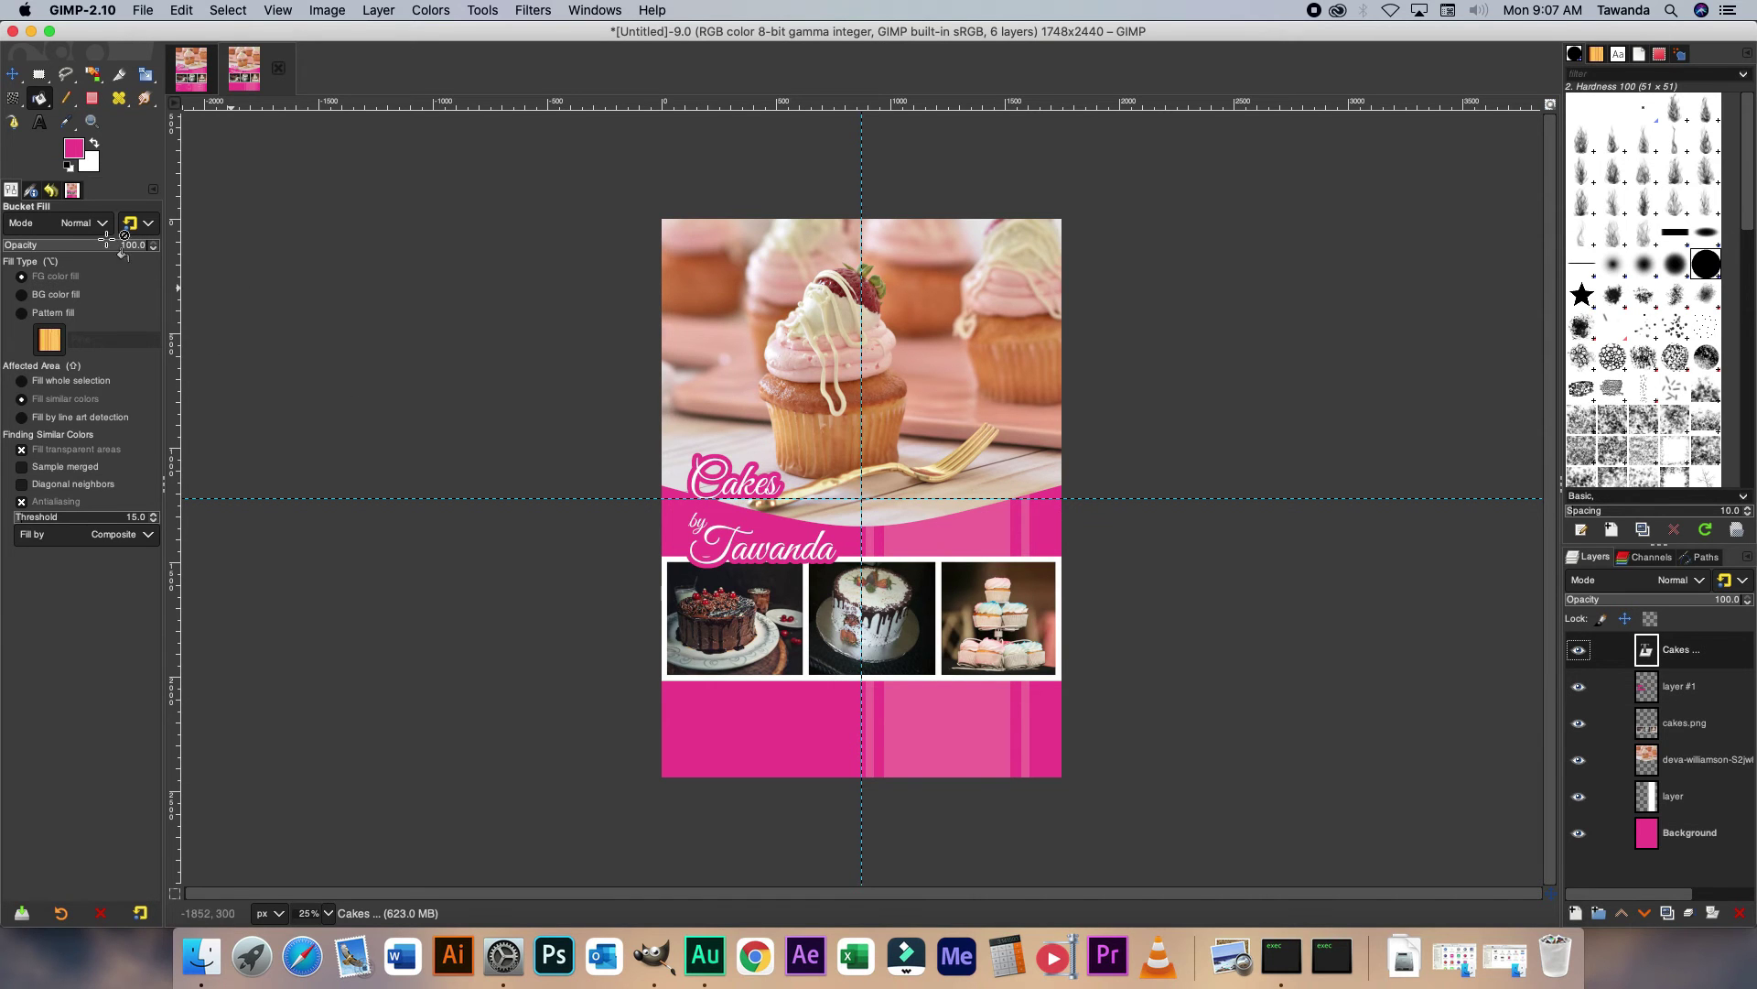
click(38, 122)
click(775, 508)
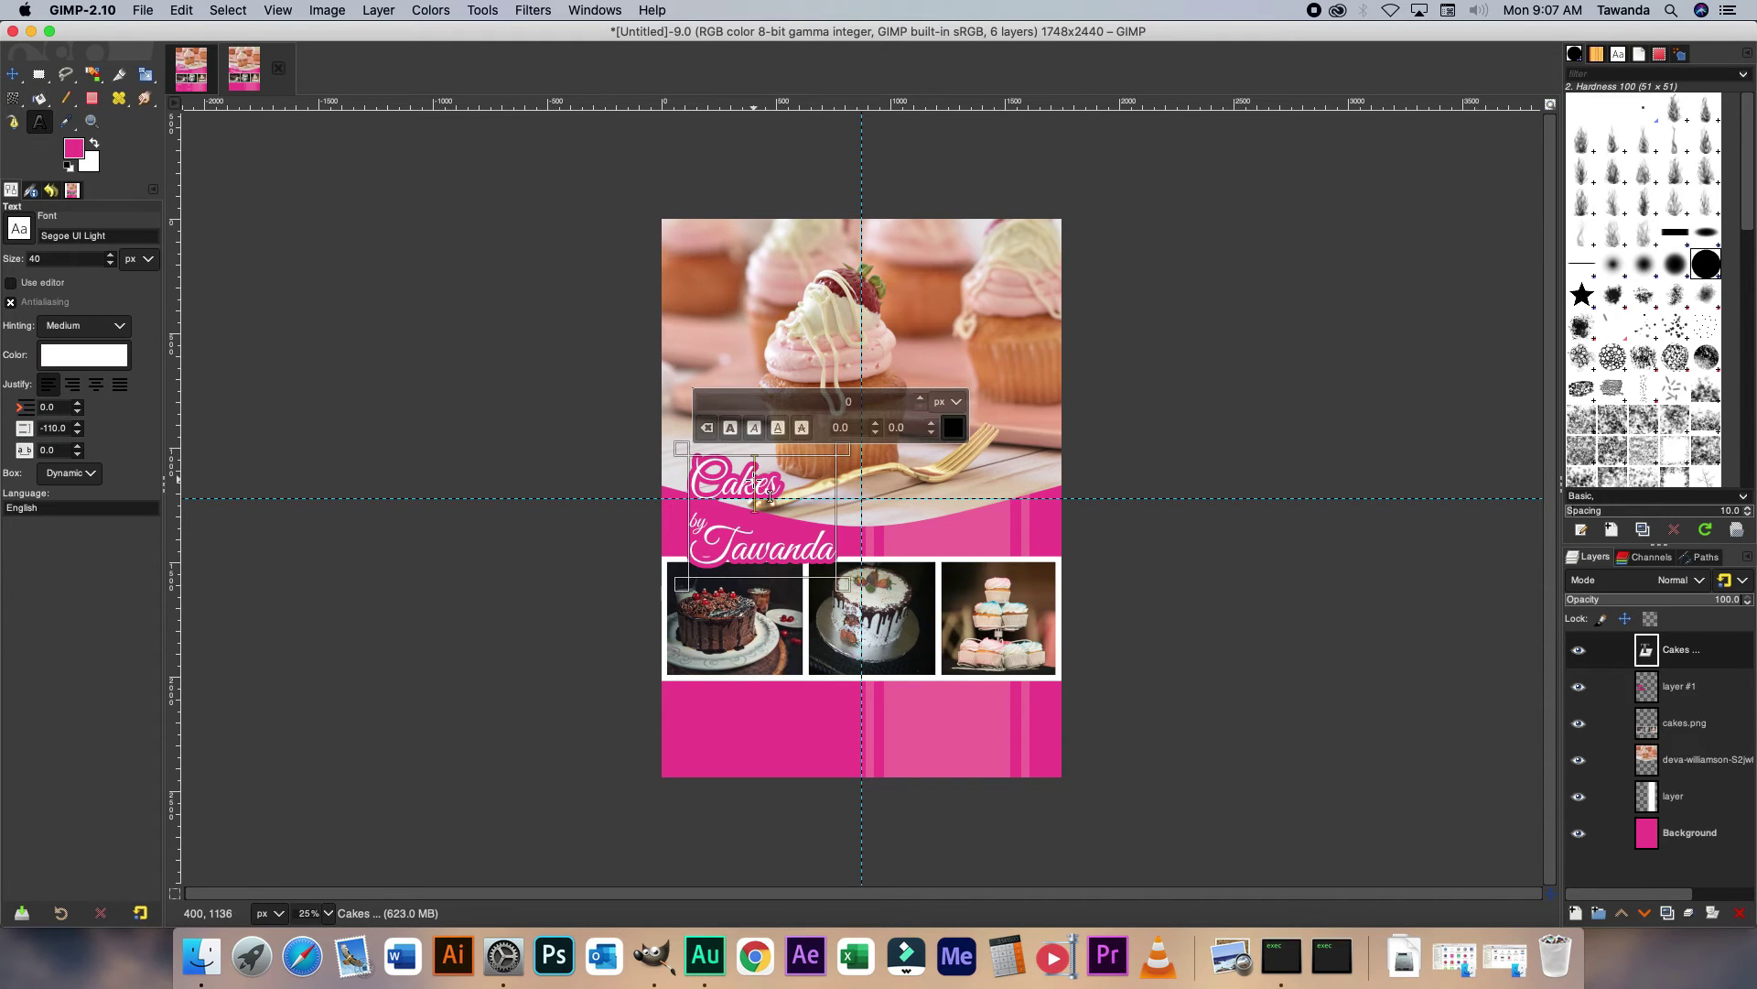
right_click(757, 486)
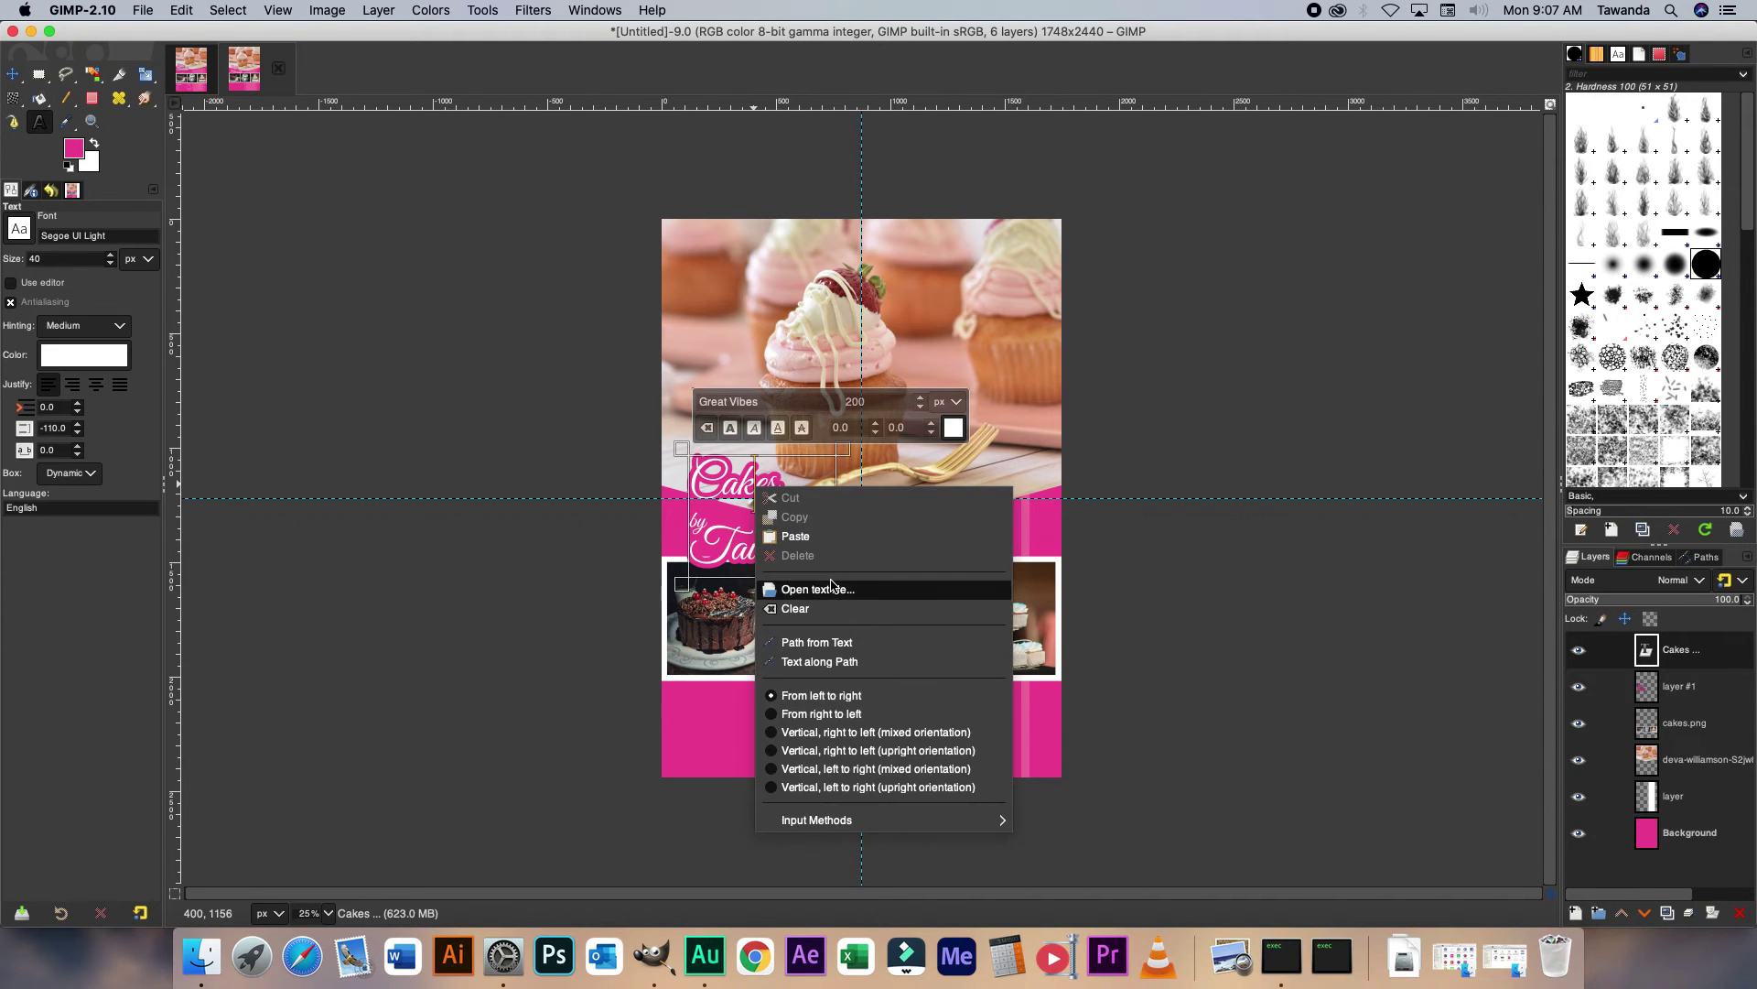
click(817, 642)
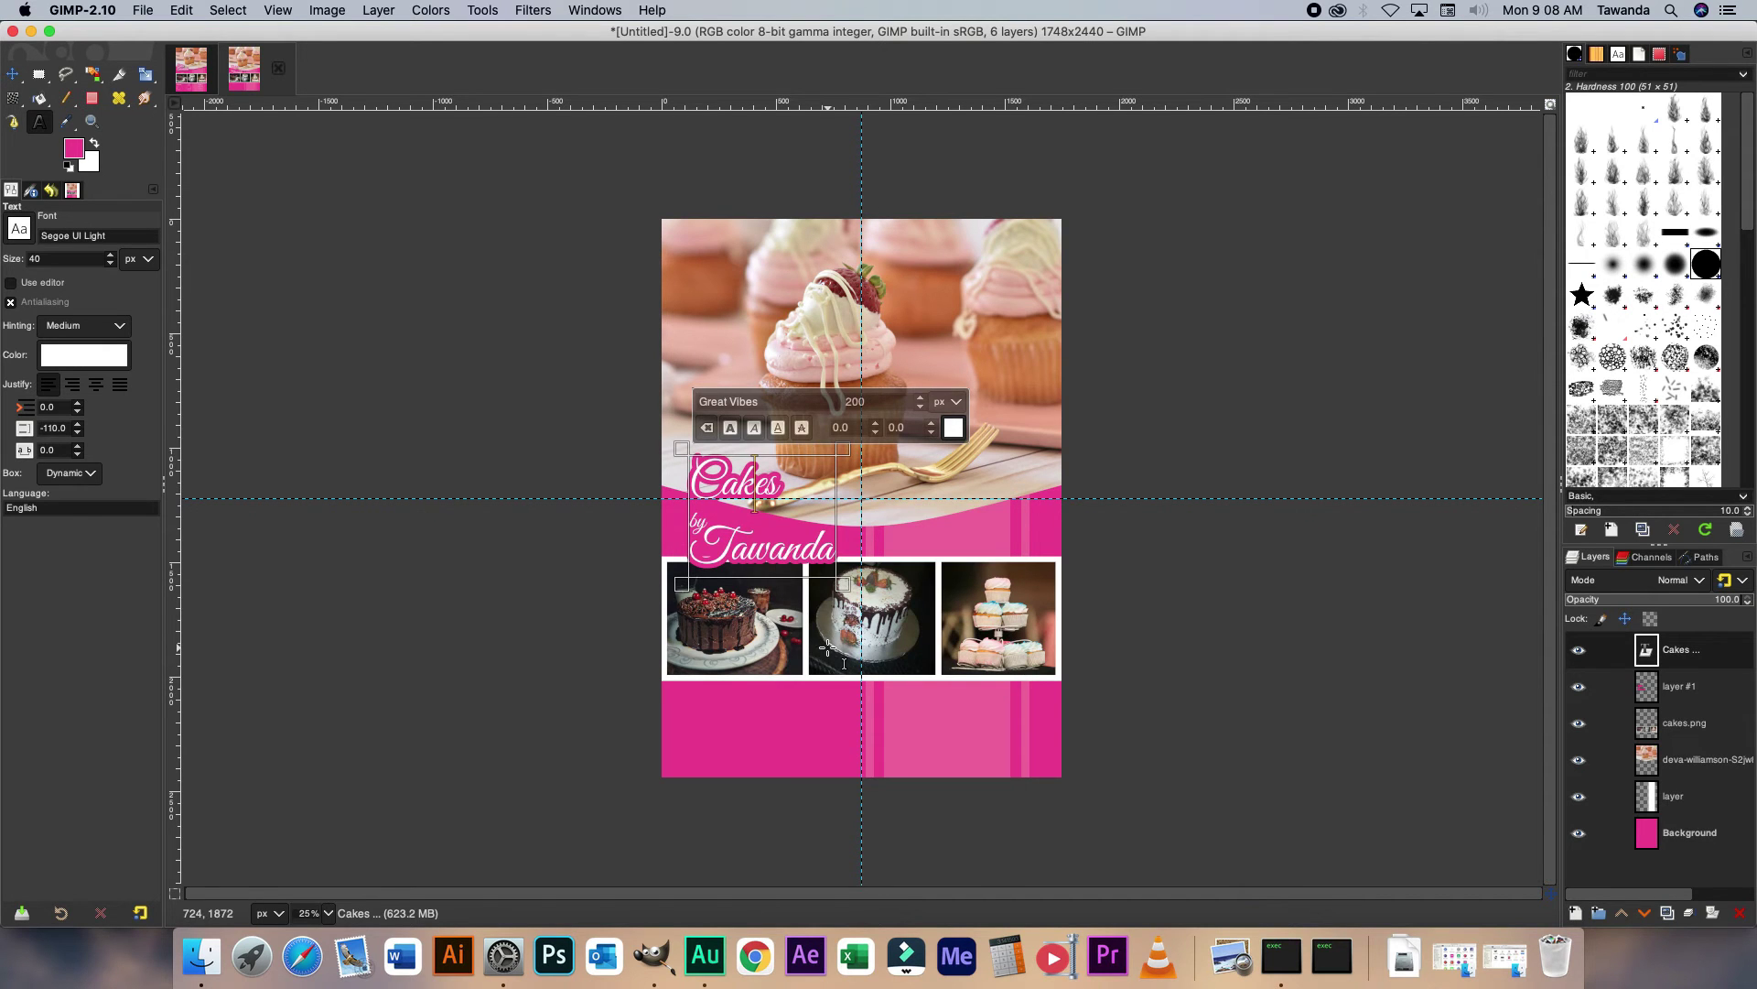
Add a transparent 1748 × 2440 px layer above the business name text and make a selection from the text path.
click(1575, 913)
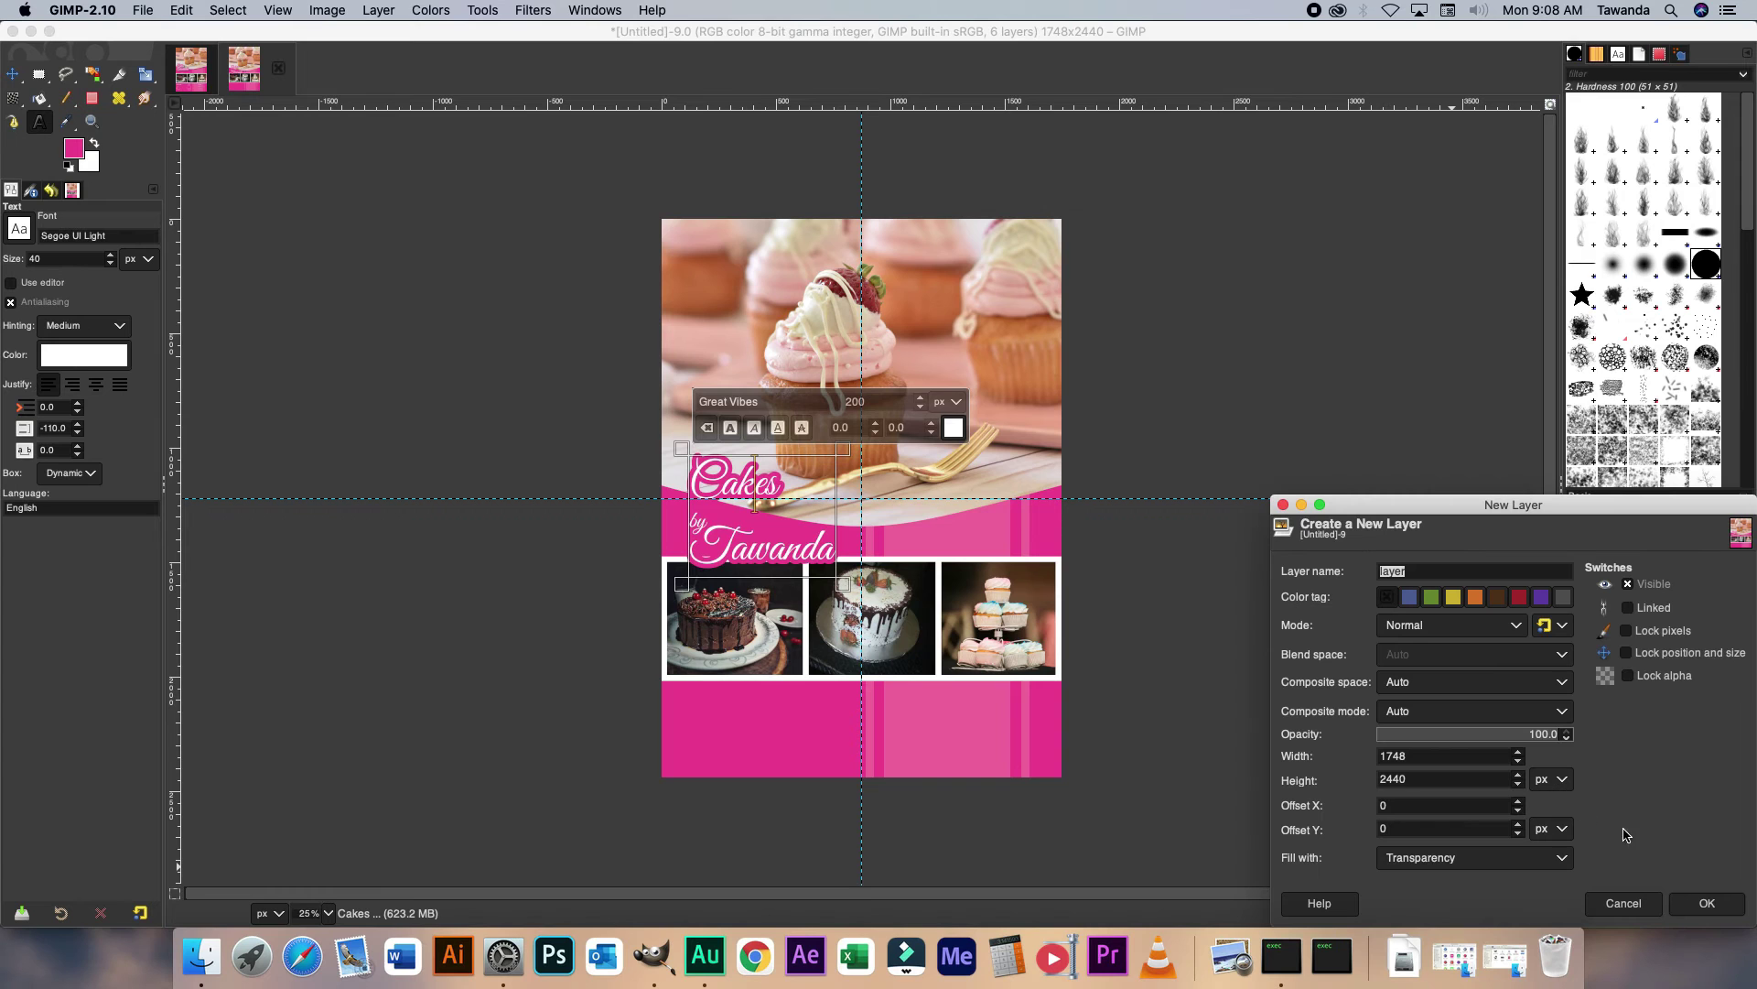
click(1675, 903)
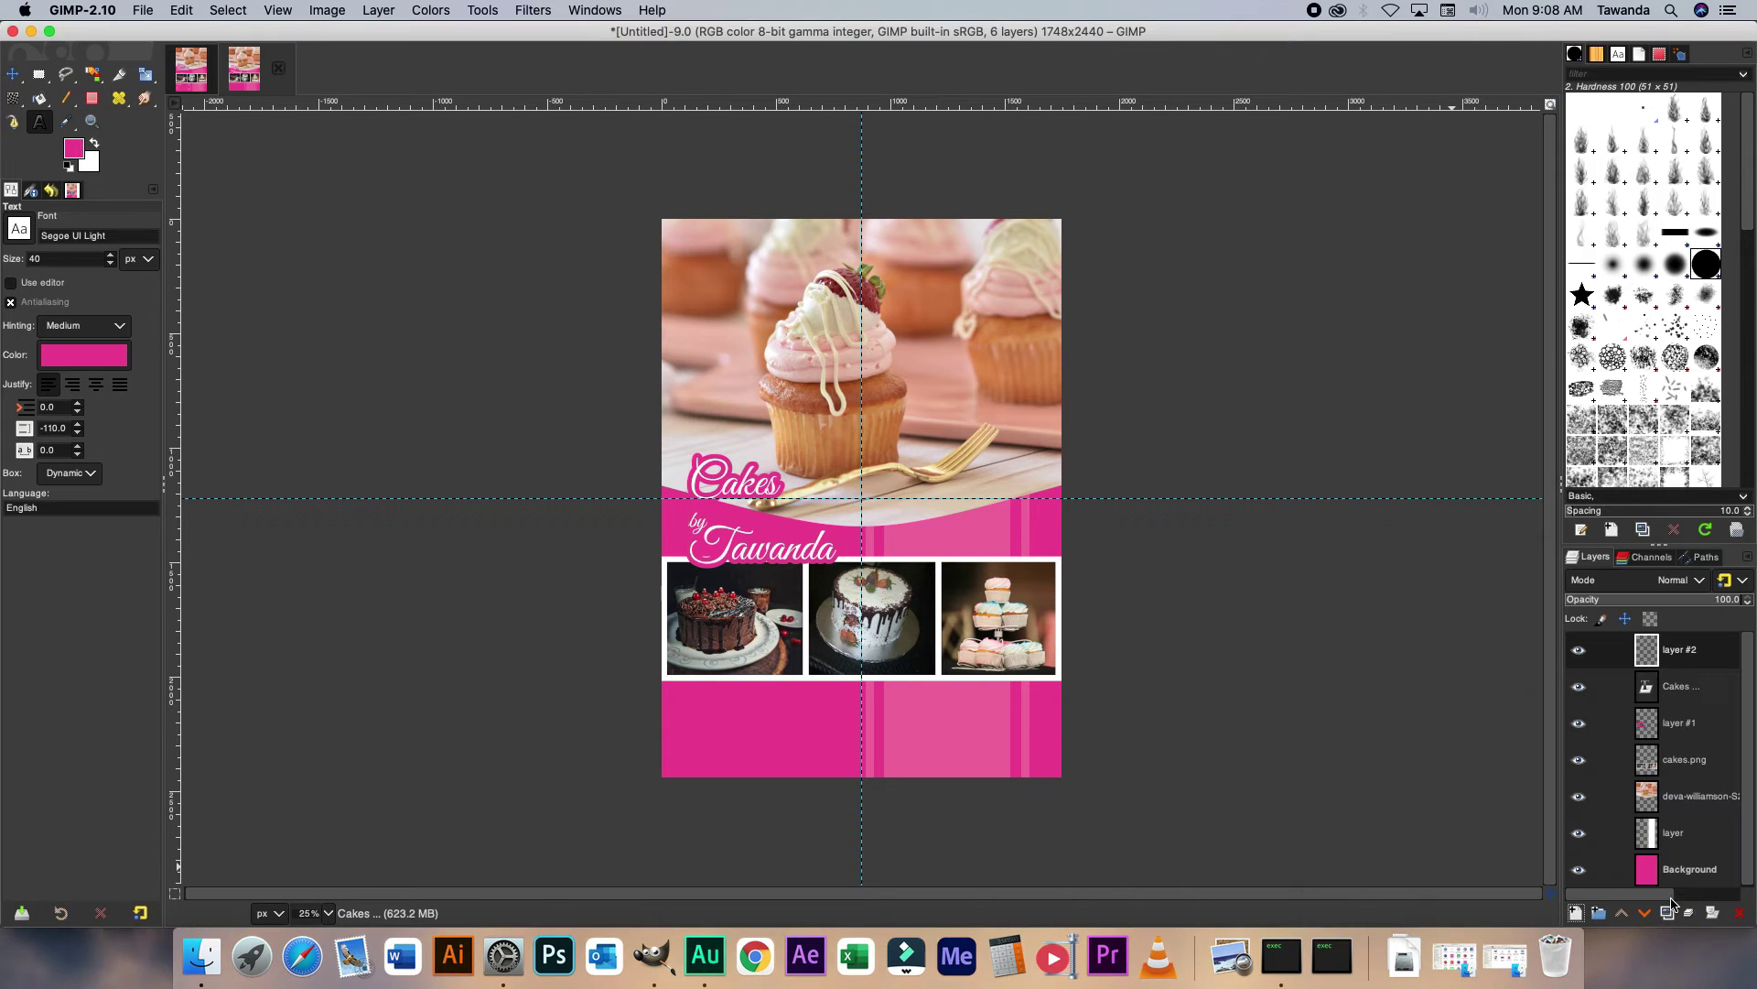
right_click(752, 482)
mouse_move(824, 549)
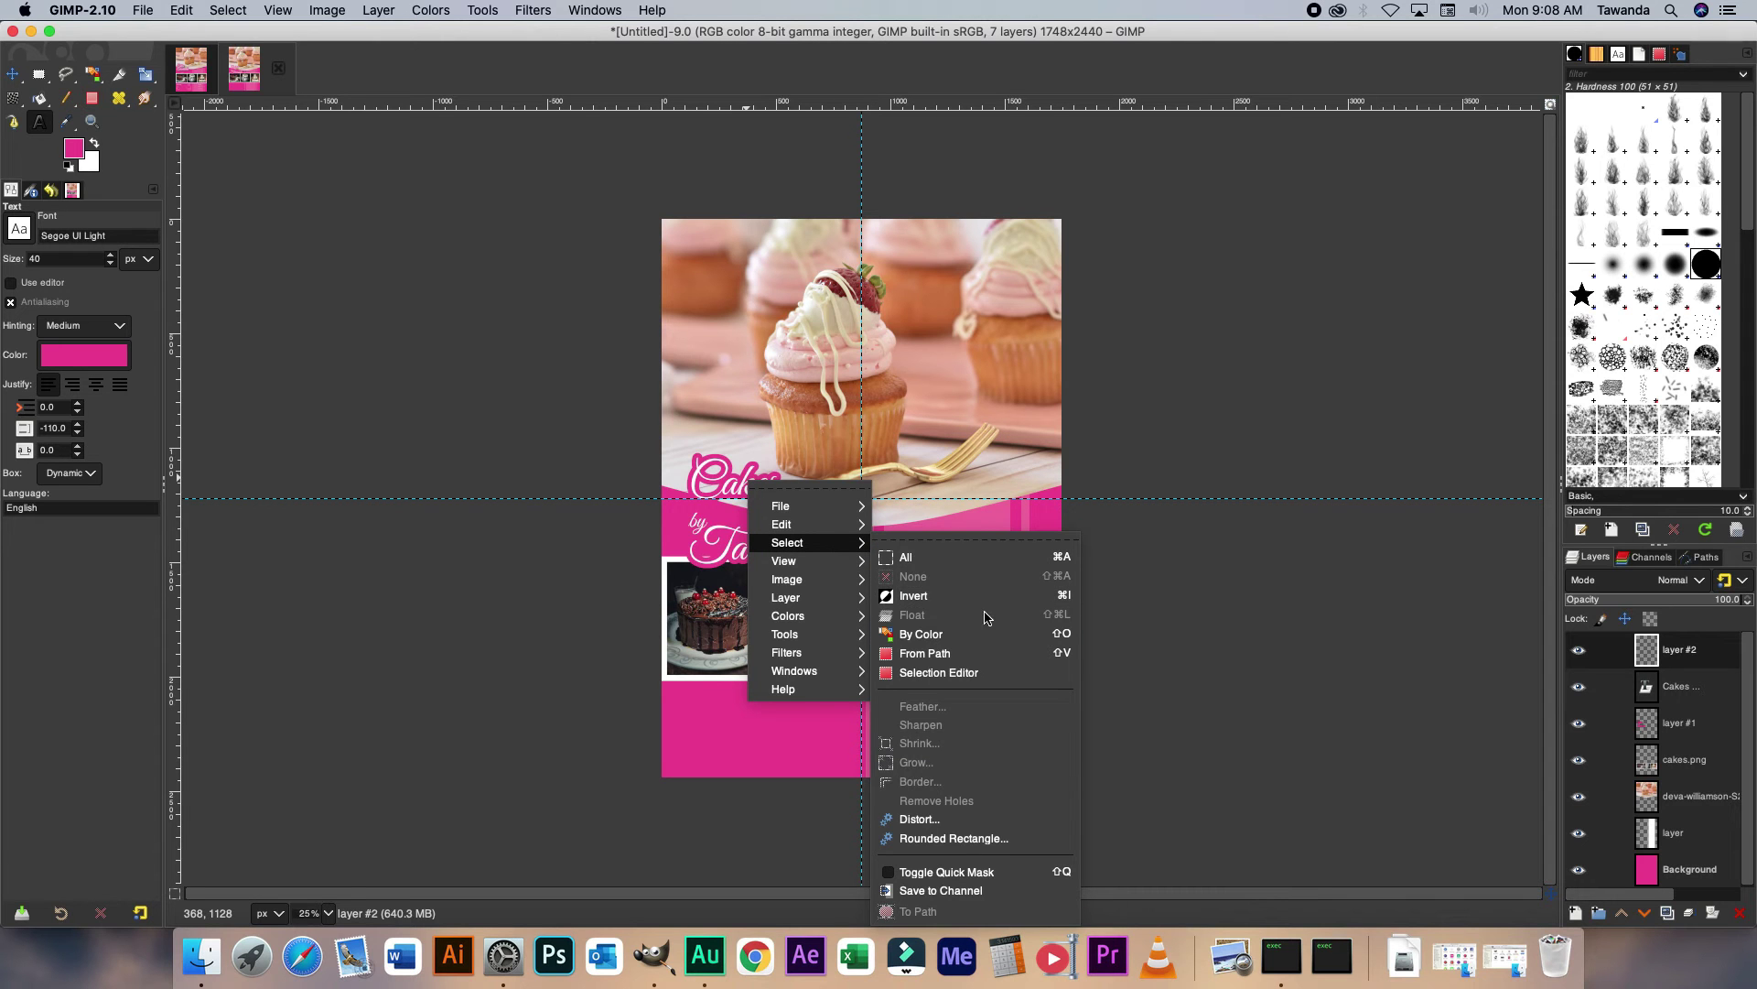
click(924, 653)
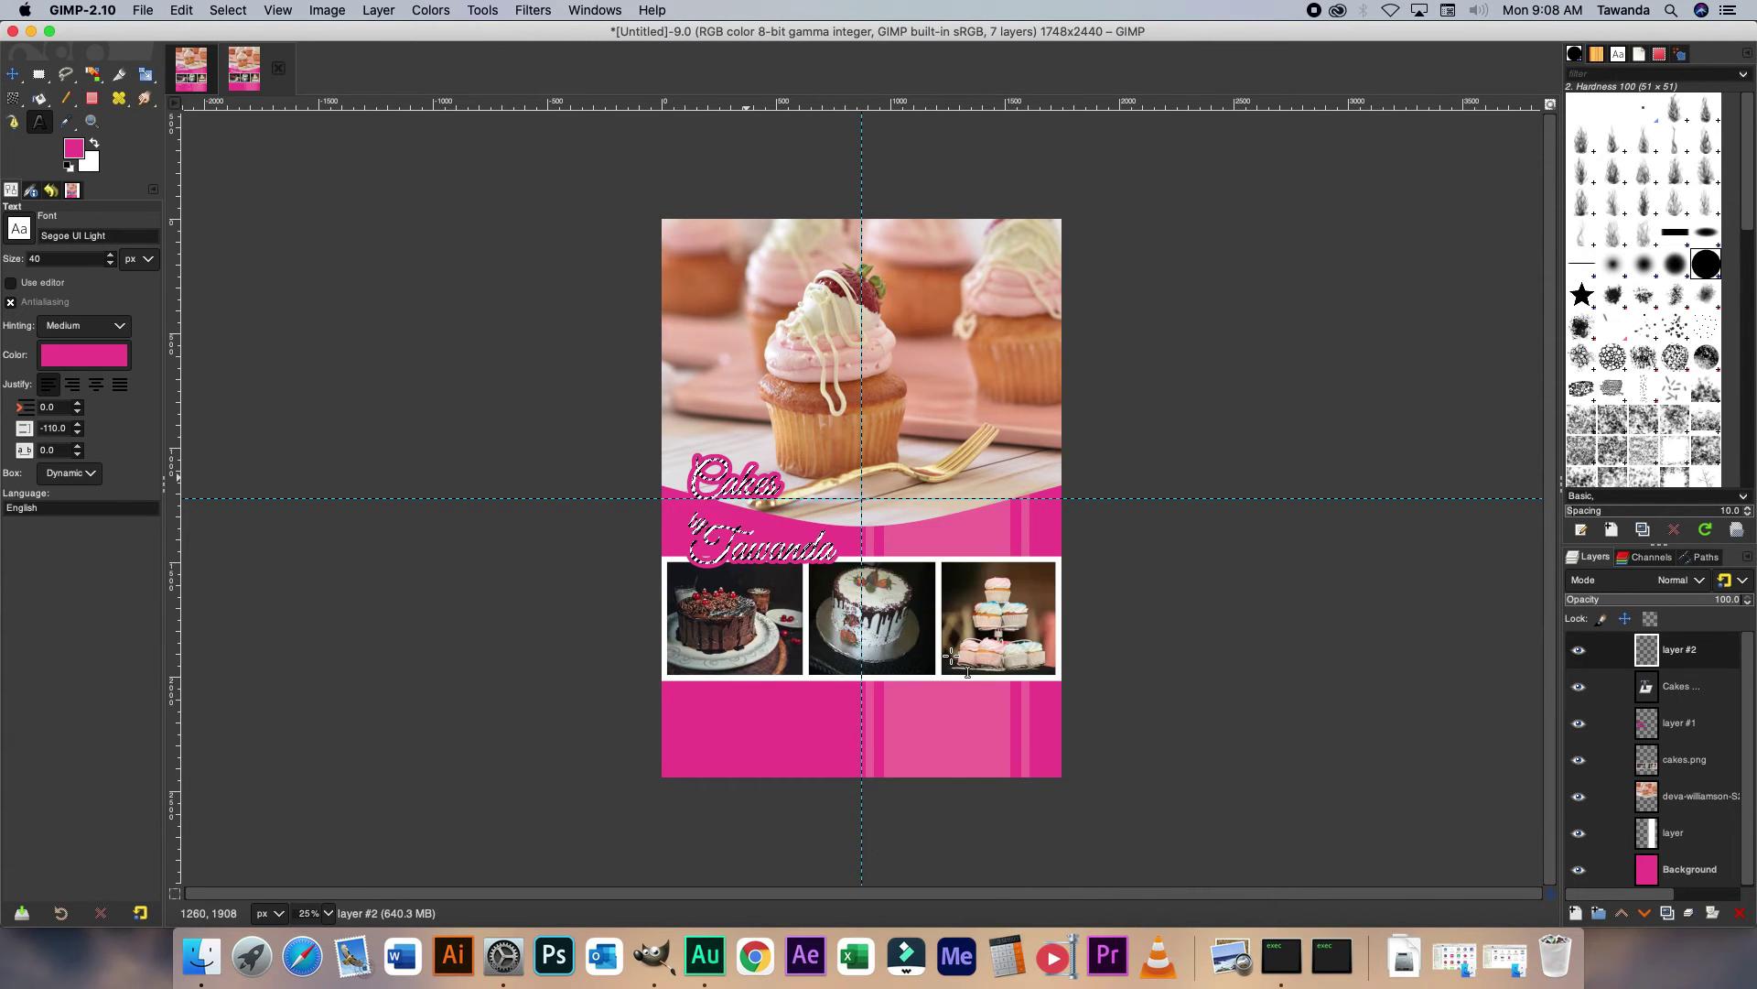
Grow the lettering selection by 30 px.
right_click(776, 483)
mouse_move(846, 552)
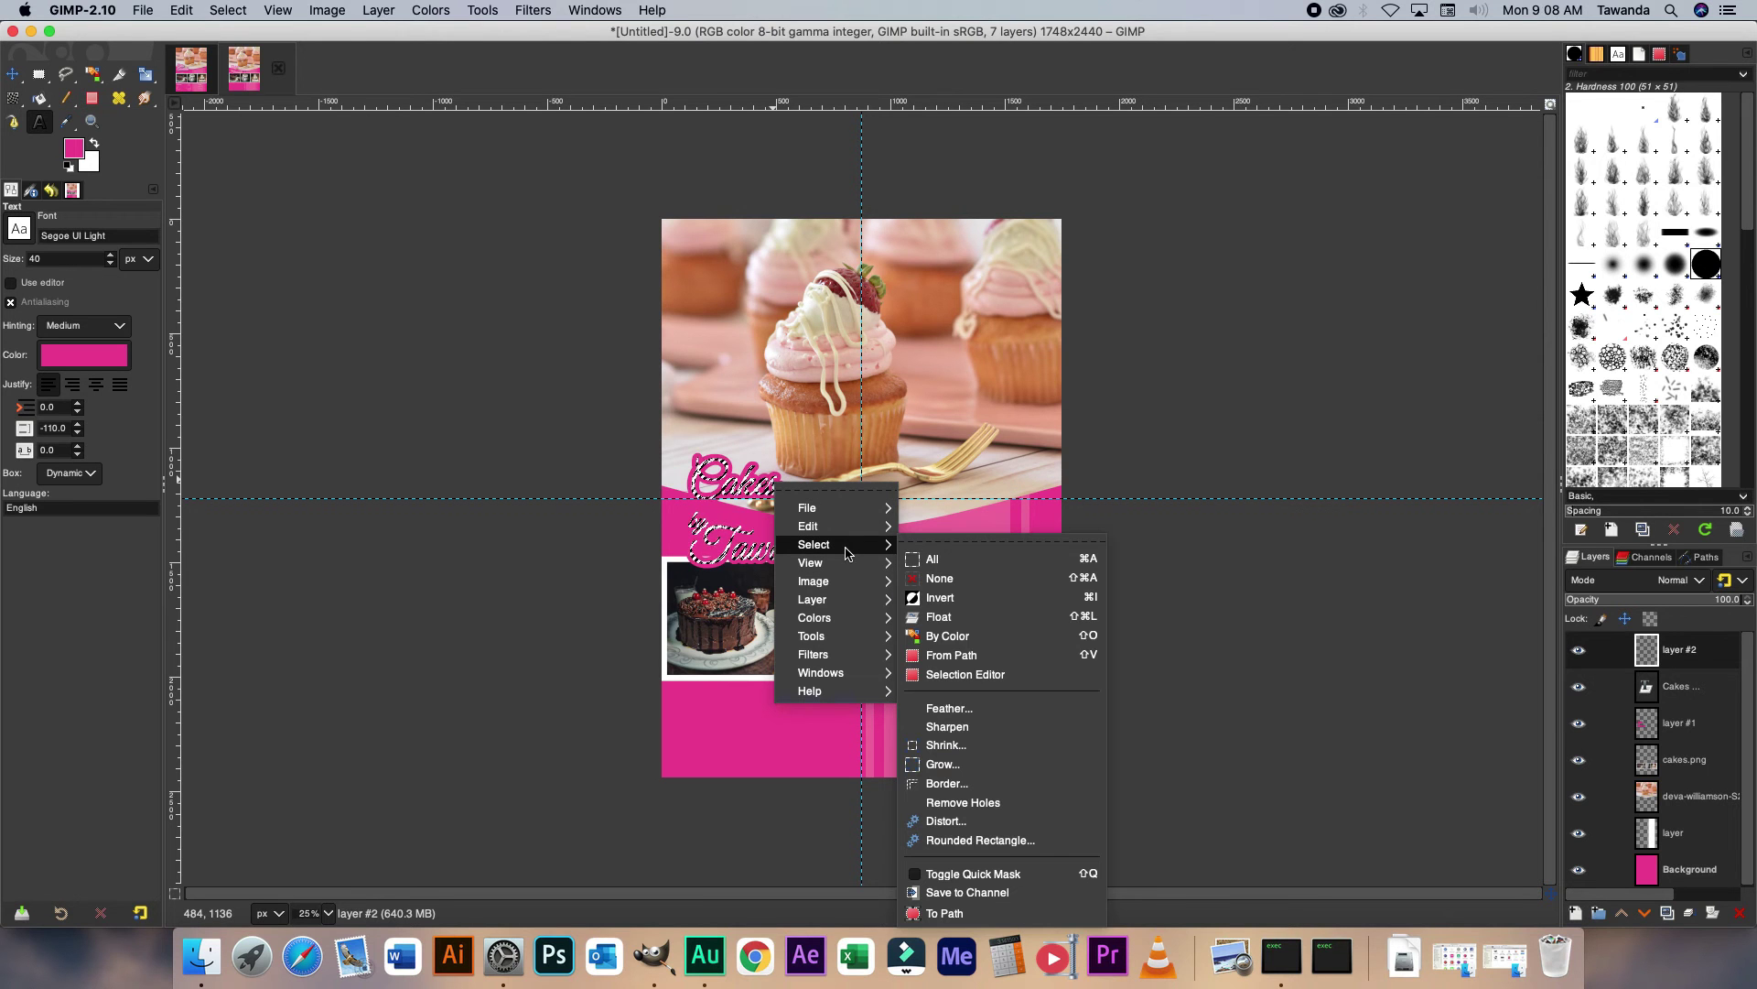
click(951, 764)
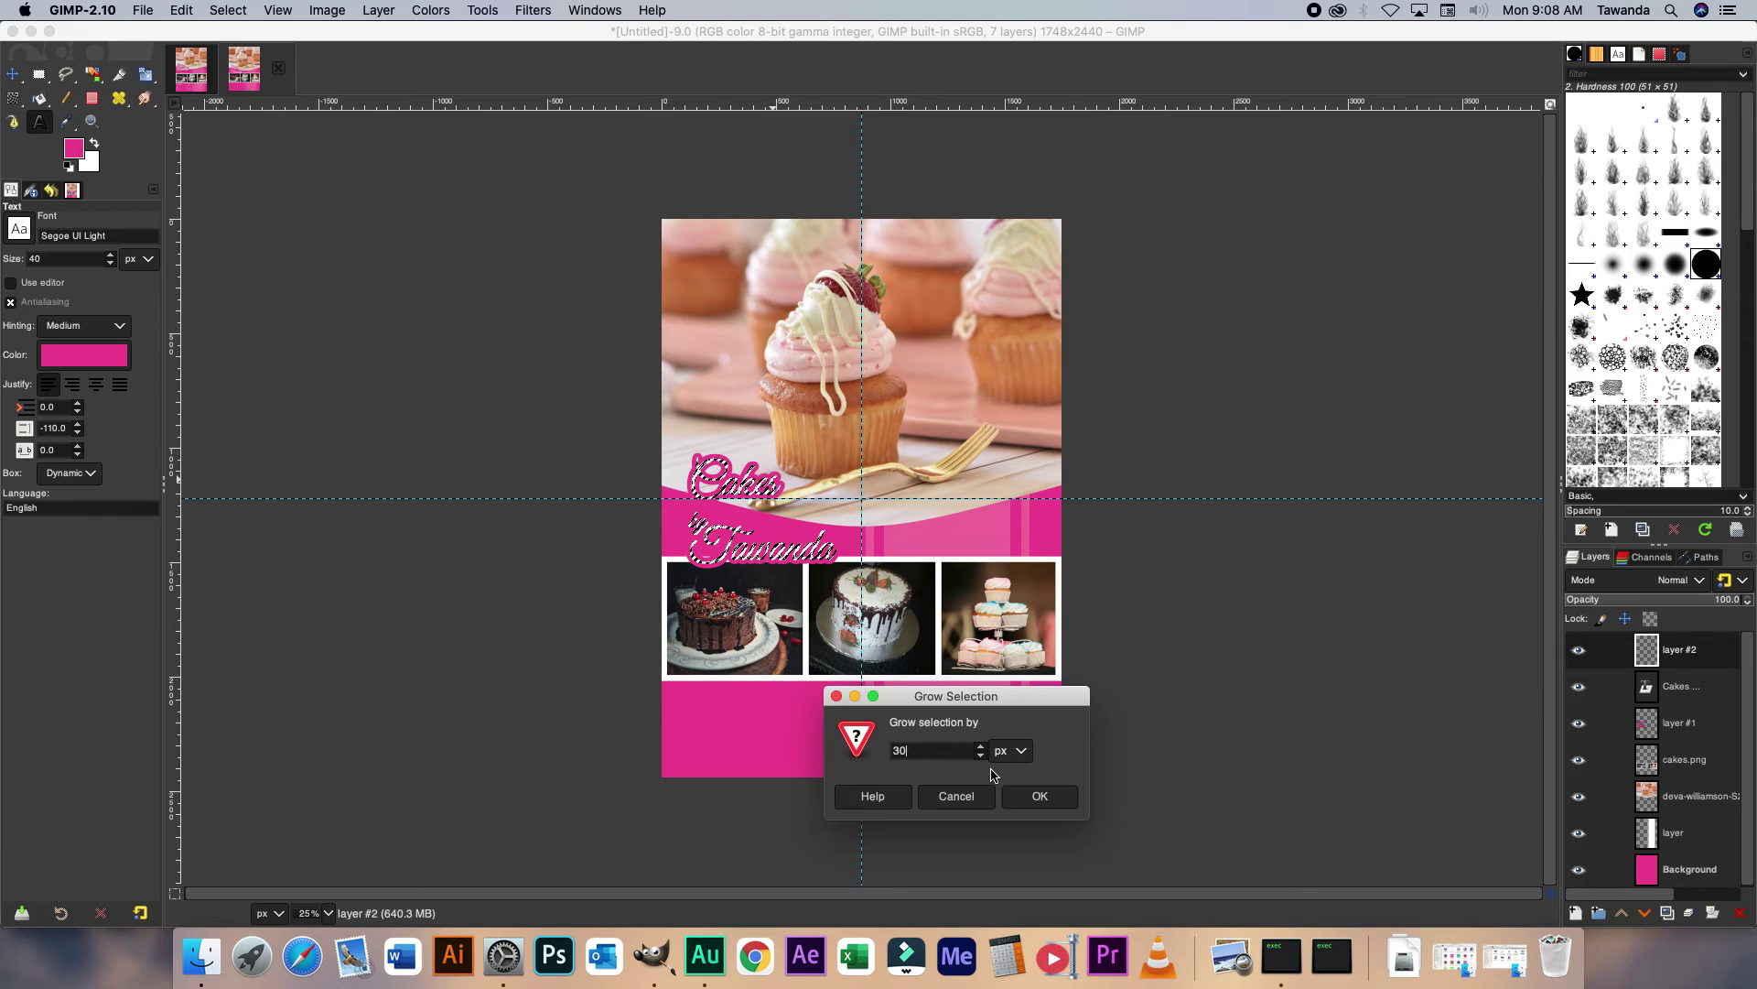
click(1040, 795)
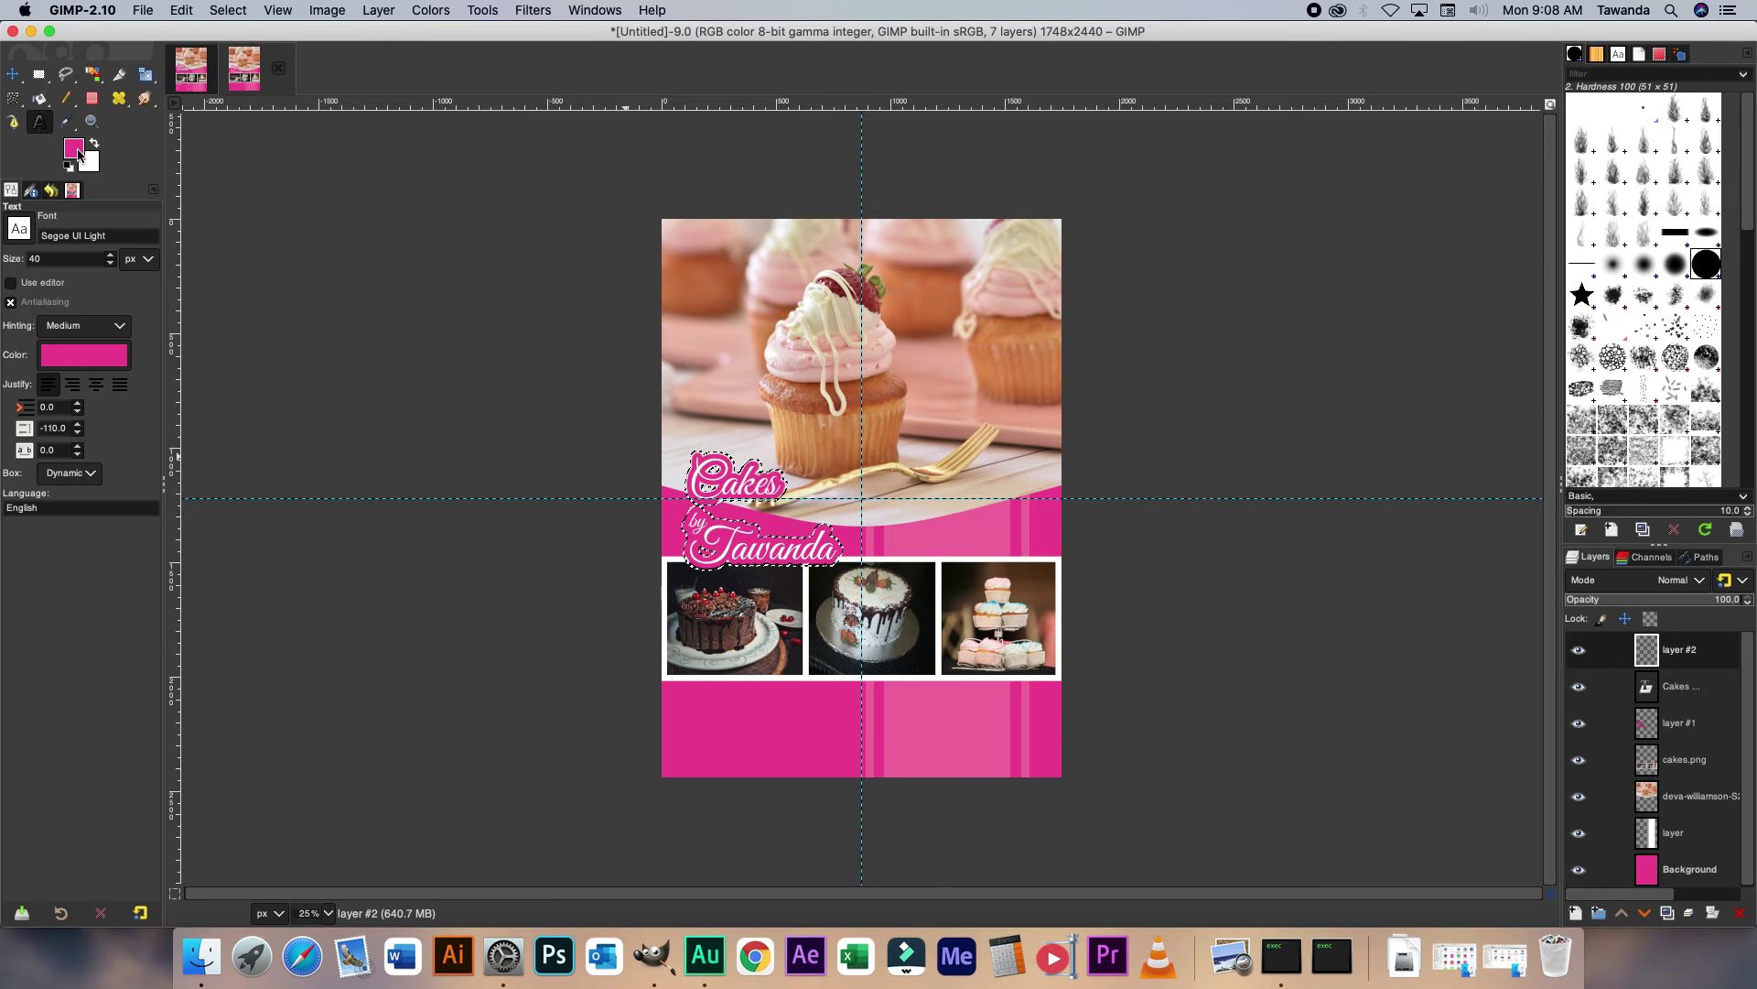
Set the foreground color to sky blue 44c2ff.
click(79, 155)
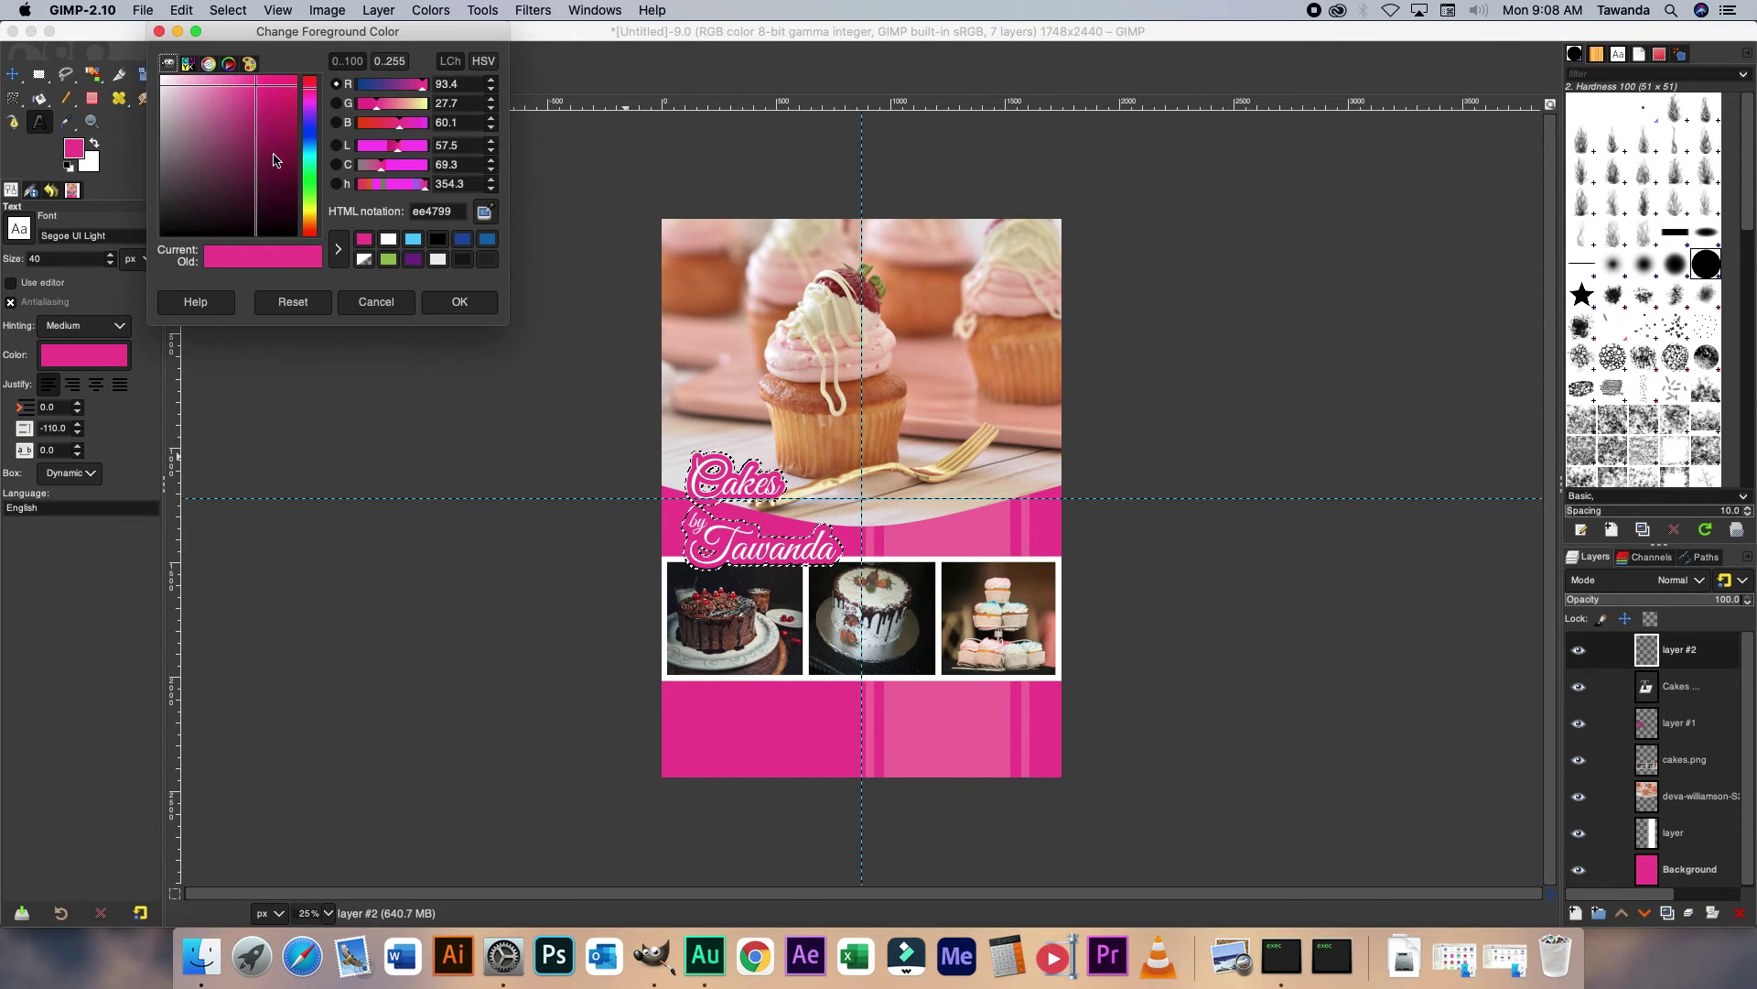
click(311, 147)
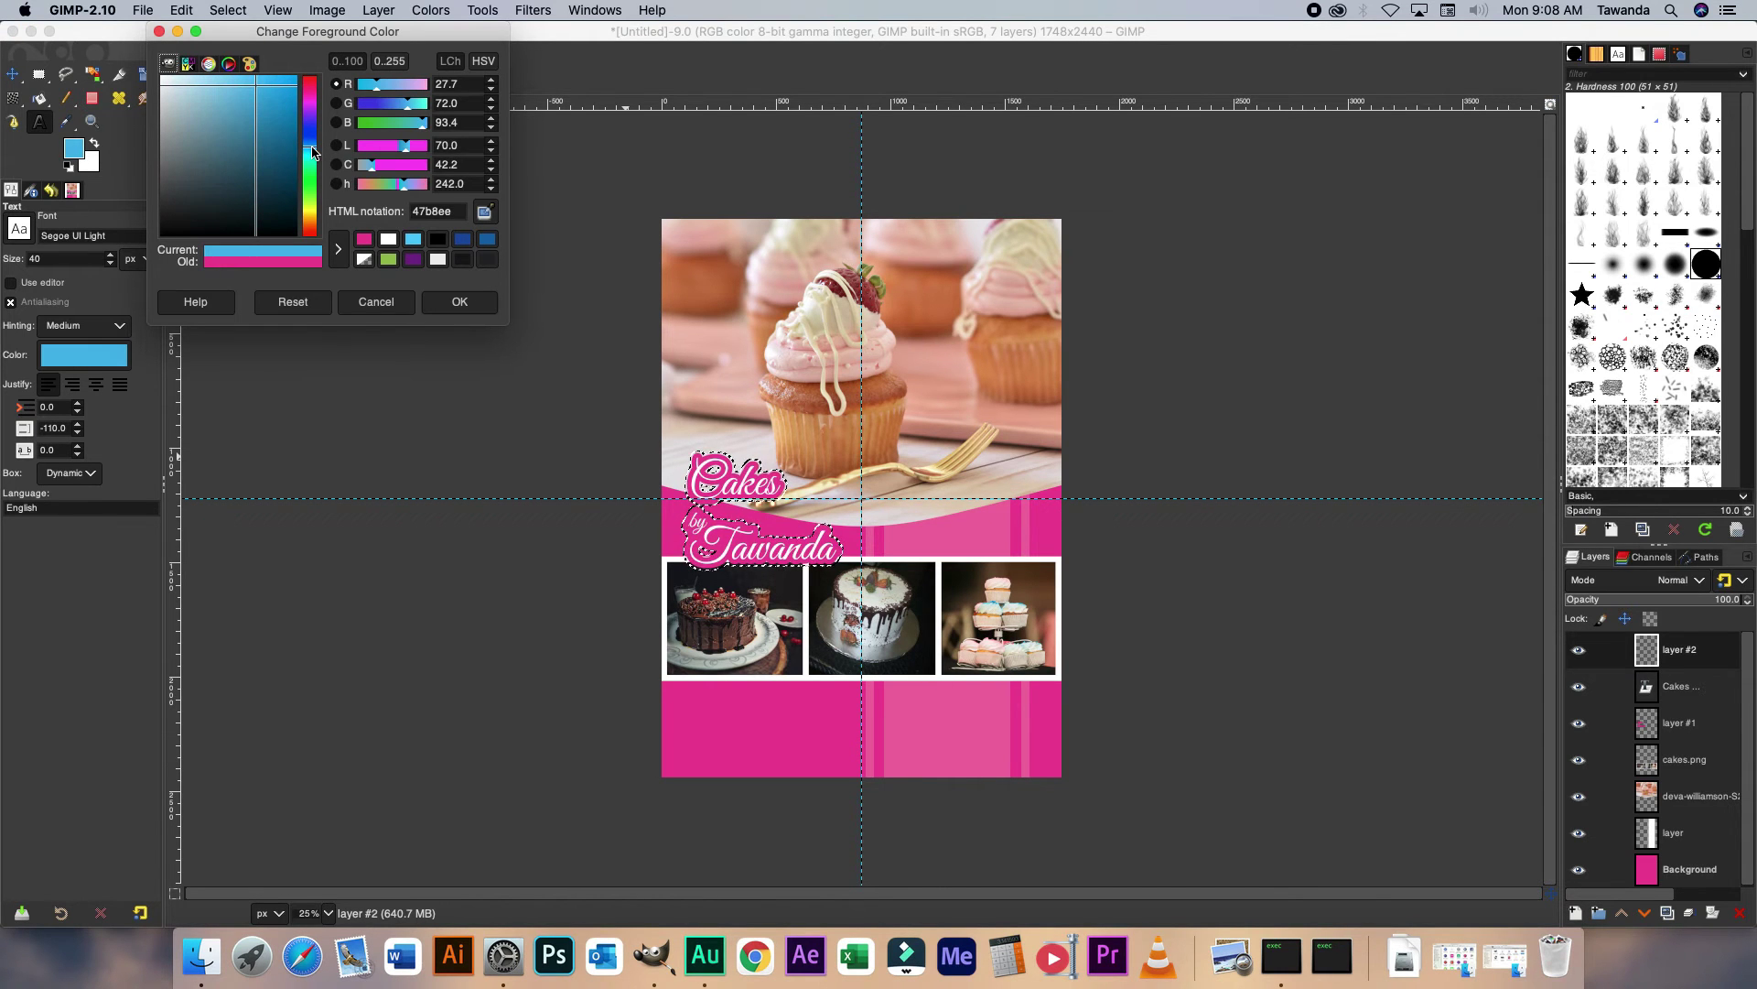
mouse_move(262, 79)
mouse_down()
mouse_move(291, 82)
mouse_move(260, 67)
mouse_up()
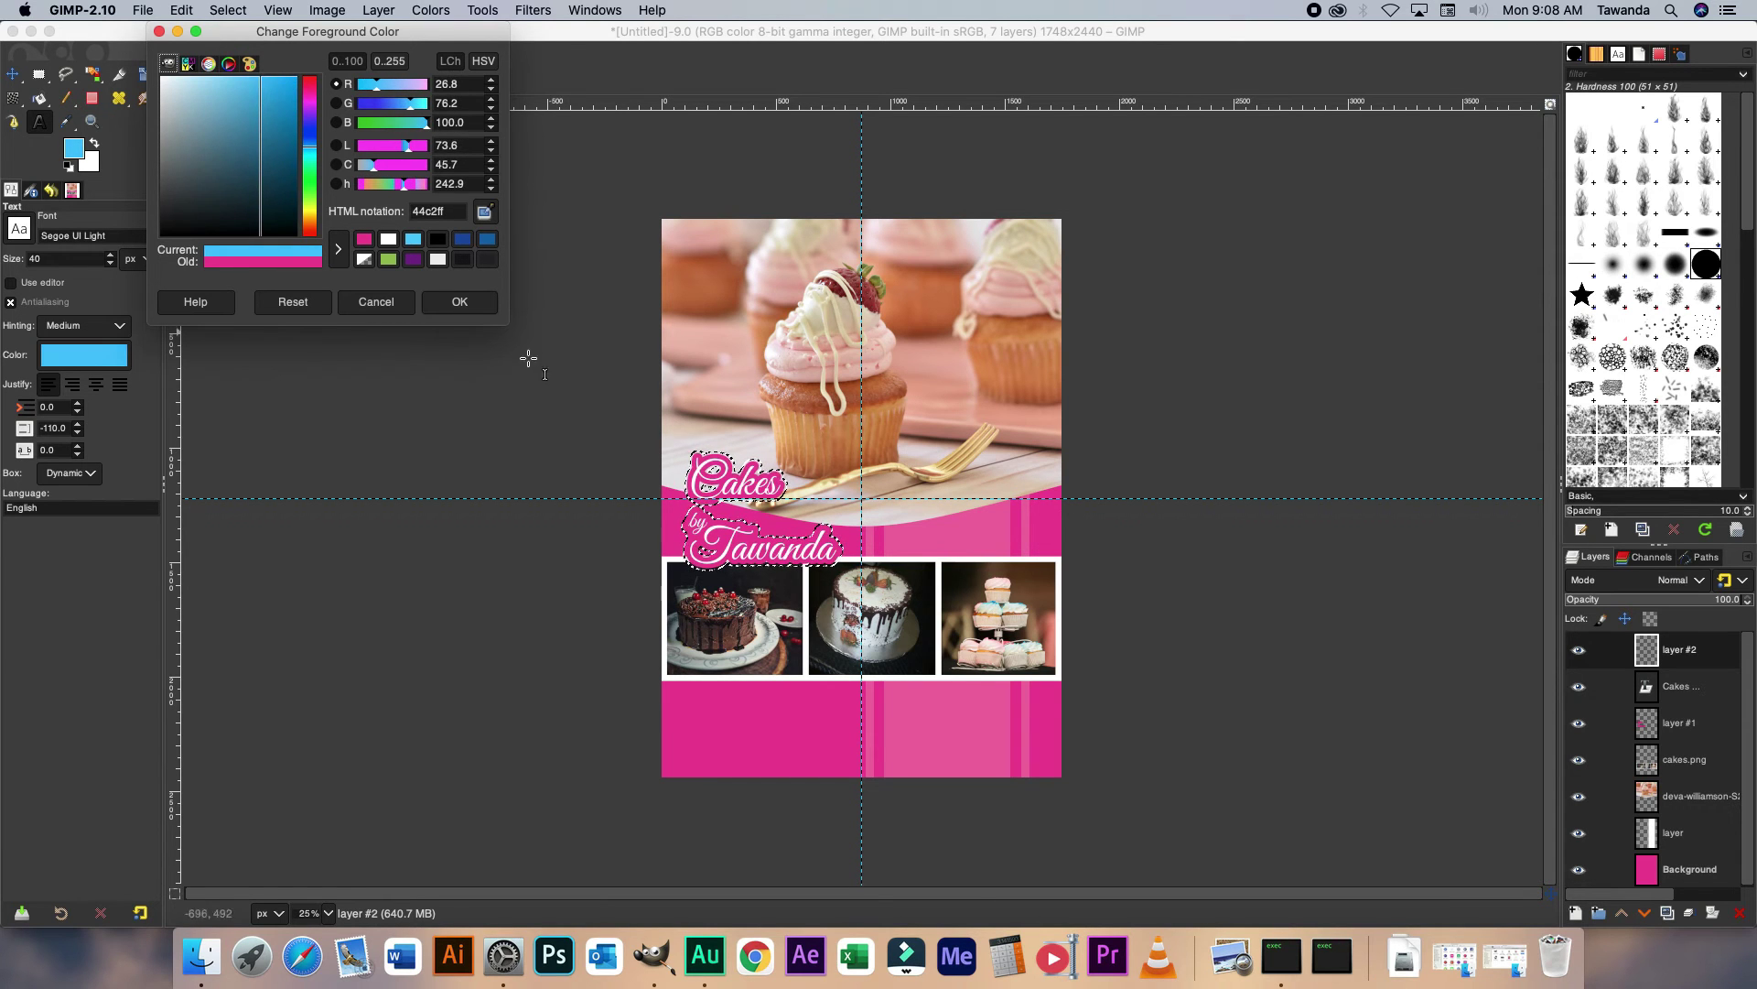
click(462, 301)
Bucket-fill the grown lettering selection on the new layer with the sky blue and deselect everything.
click(39, 98)
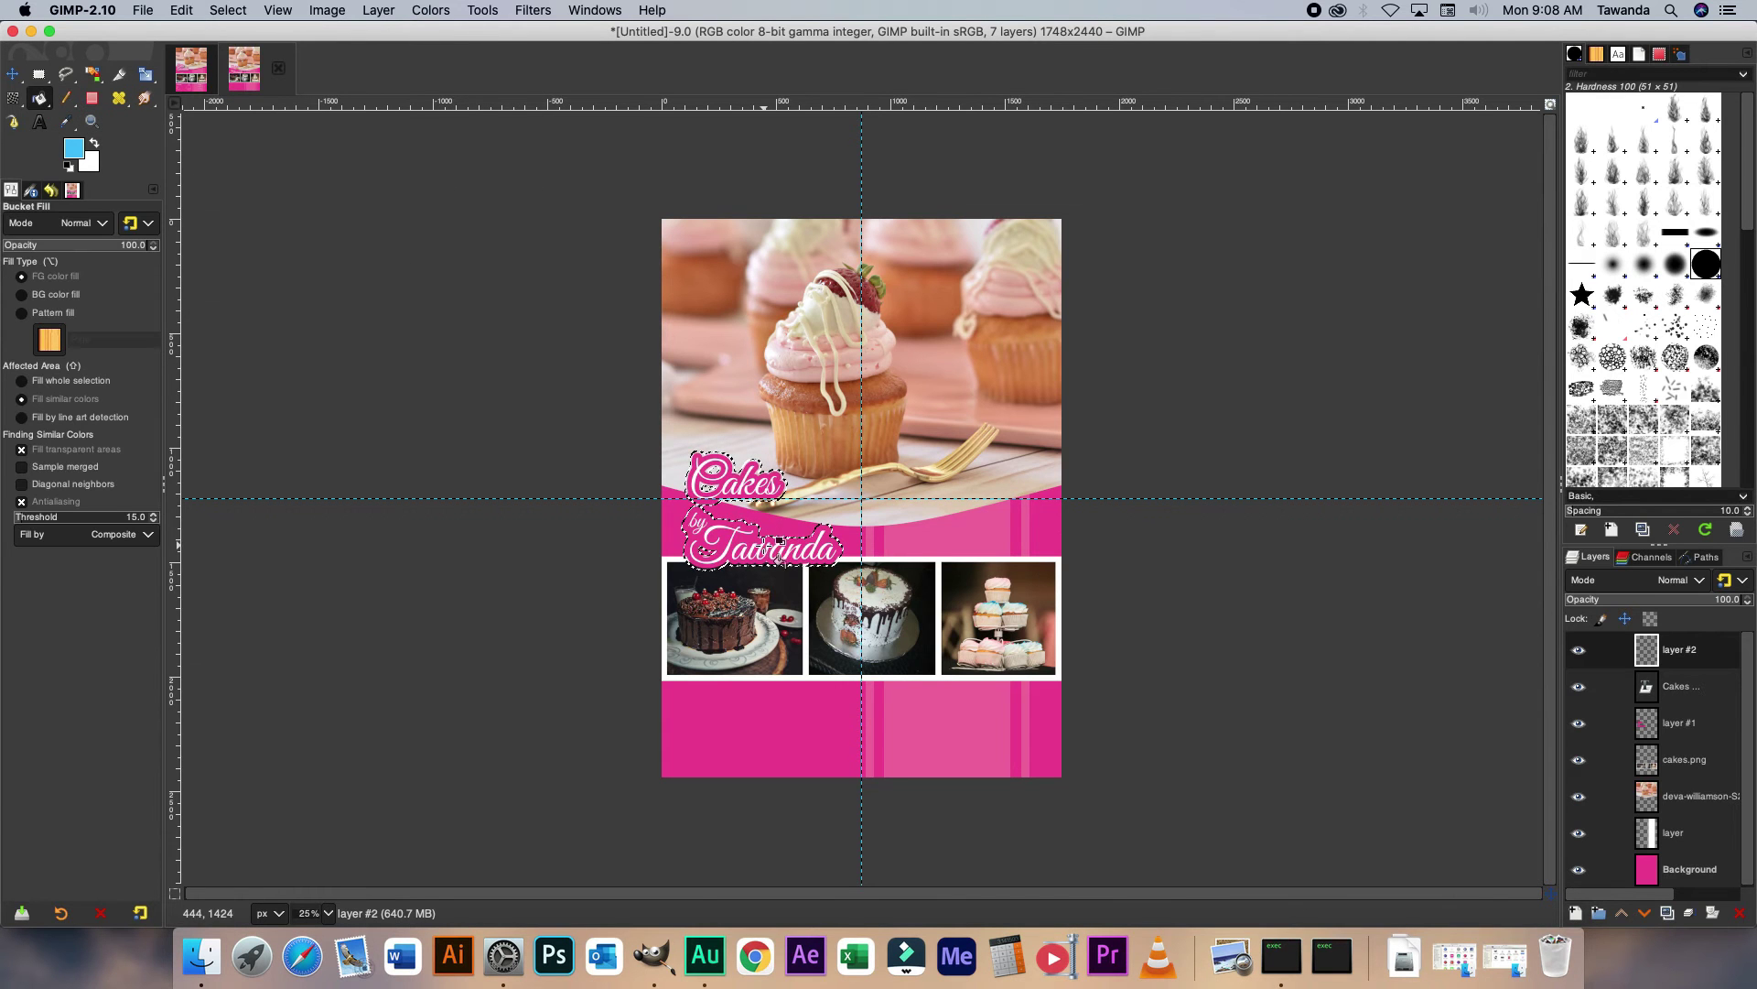
right_click(764, 546)
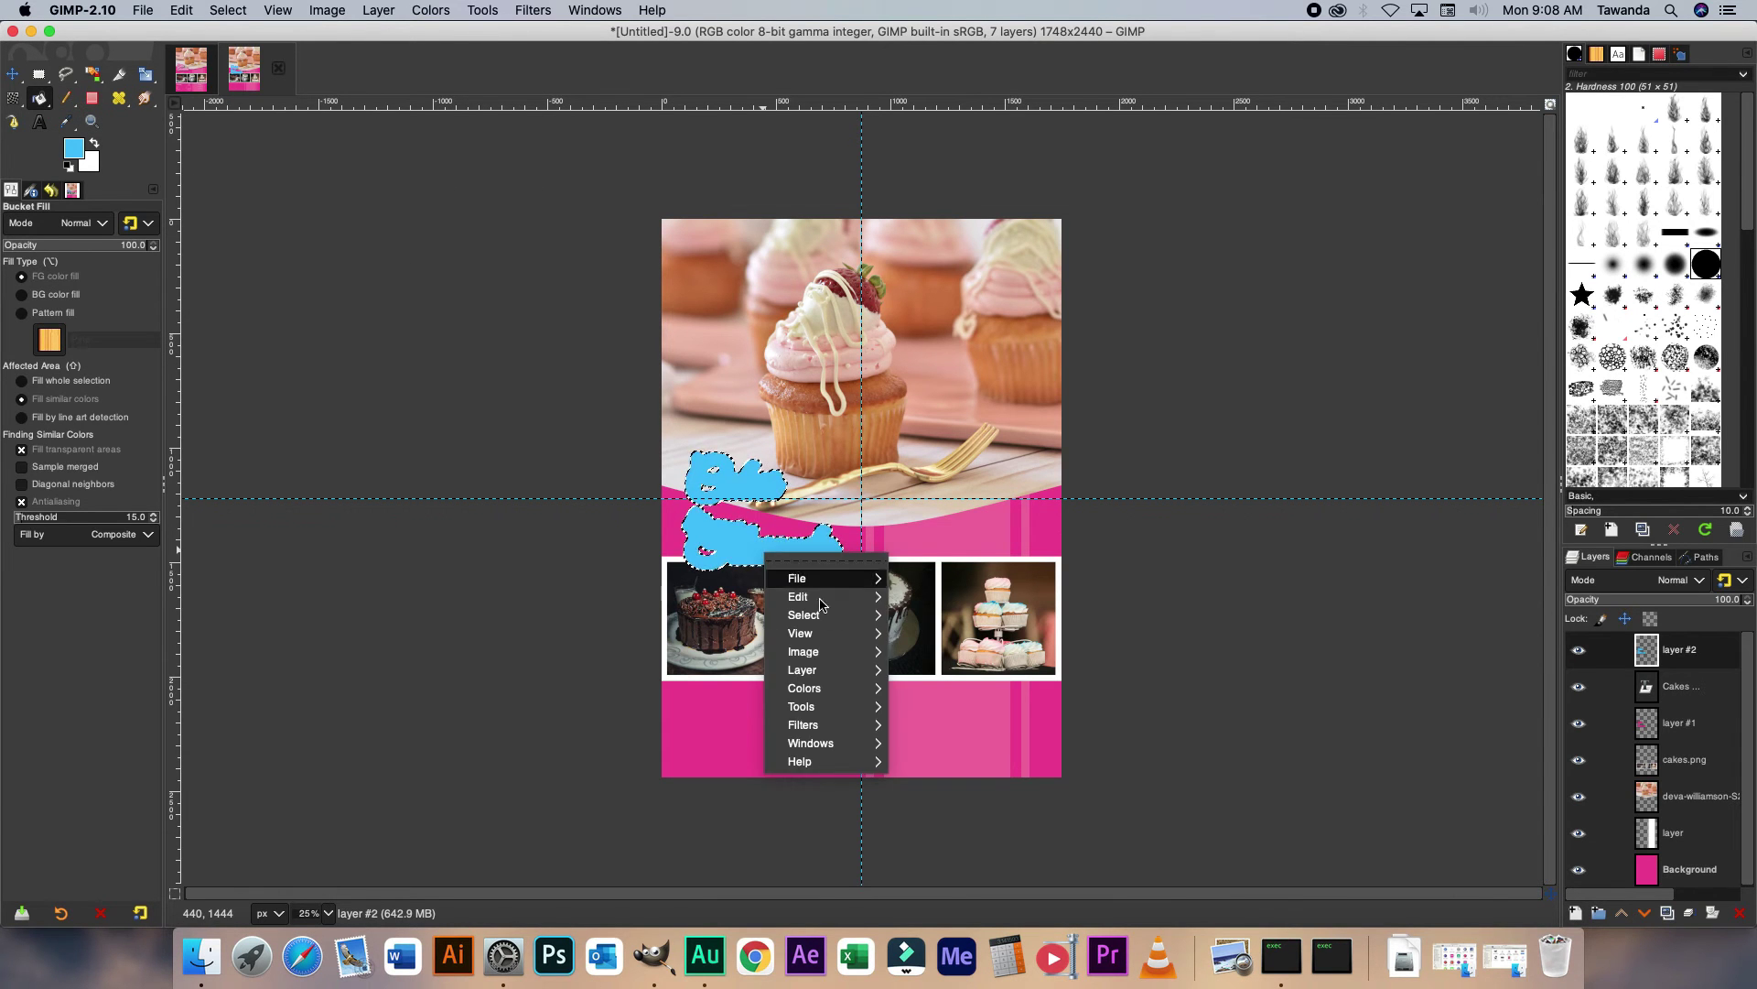
mouse_move(824, 616)
click(941, 640)
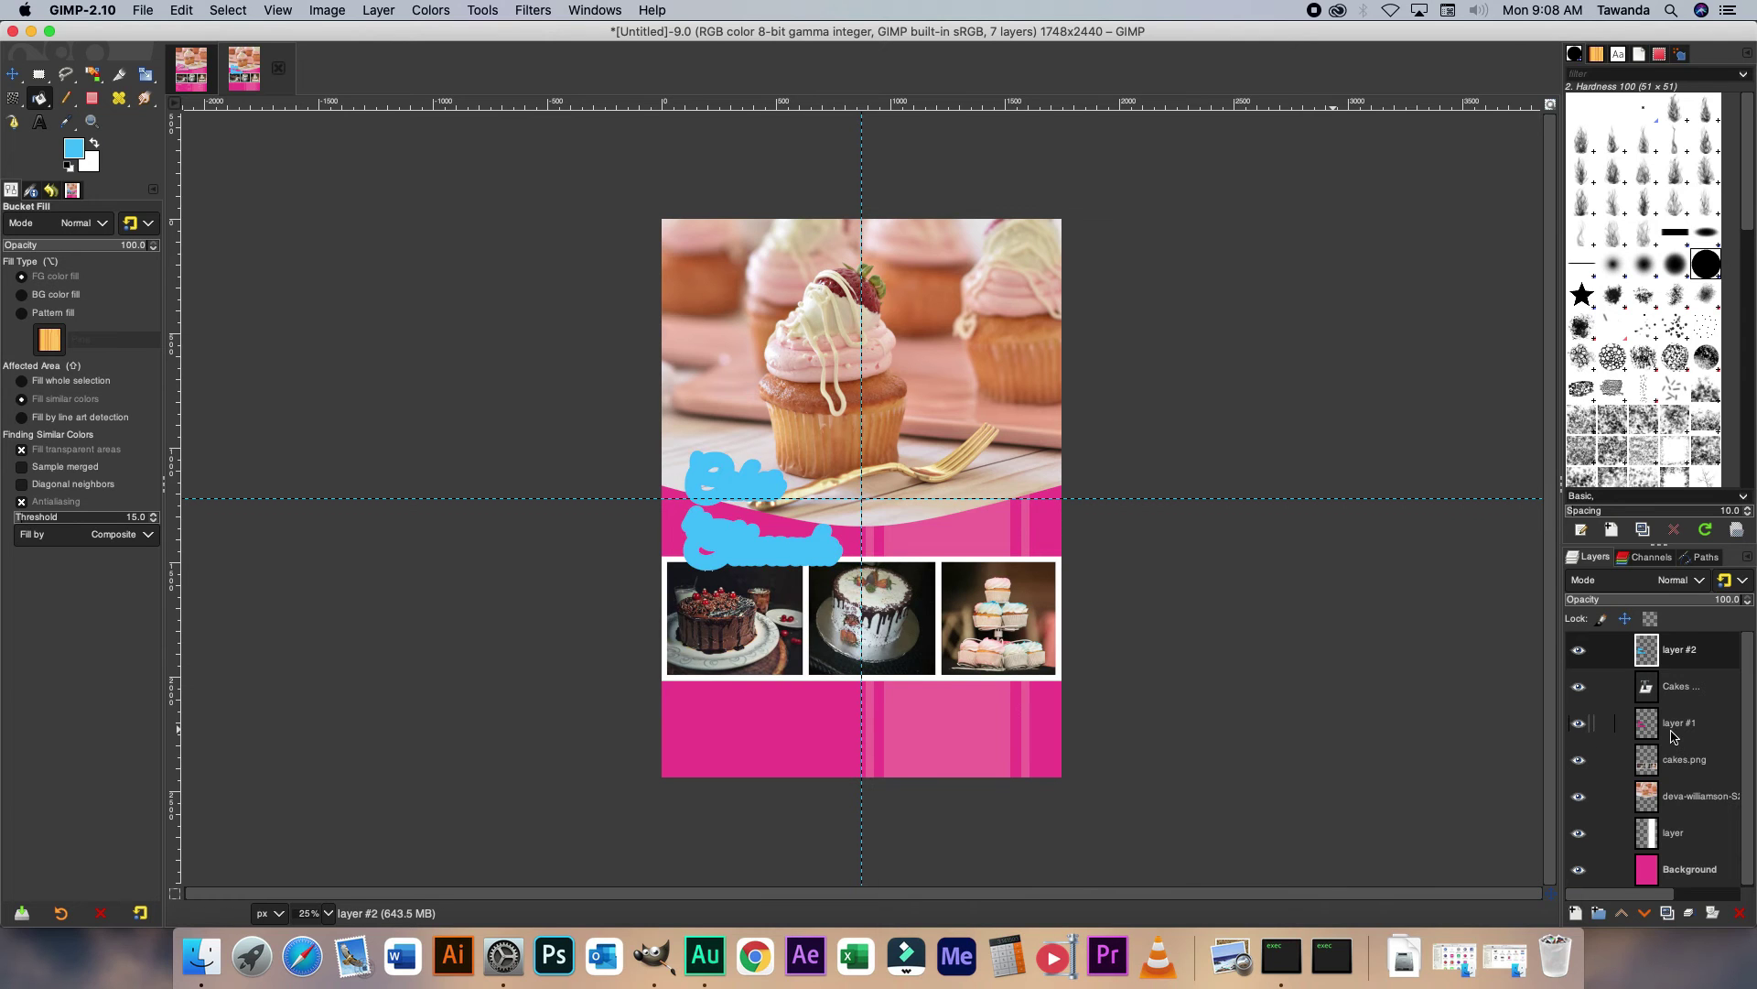
Place the blue outline layer beneath the pink one and merge the business name text and both outlines into a single layer.
drag(1647, 665, 1652, 733)
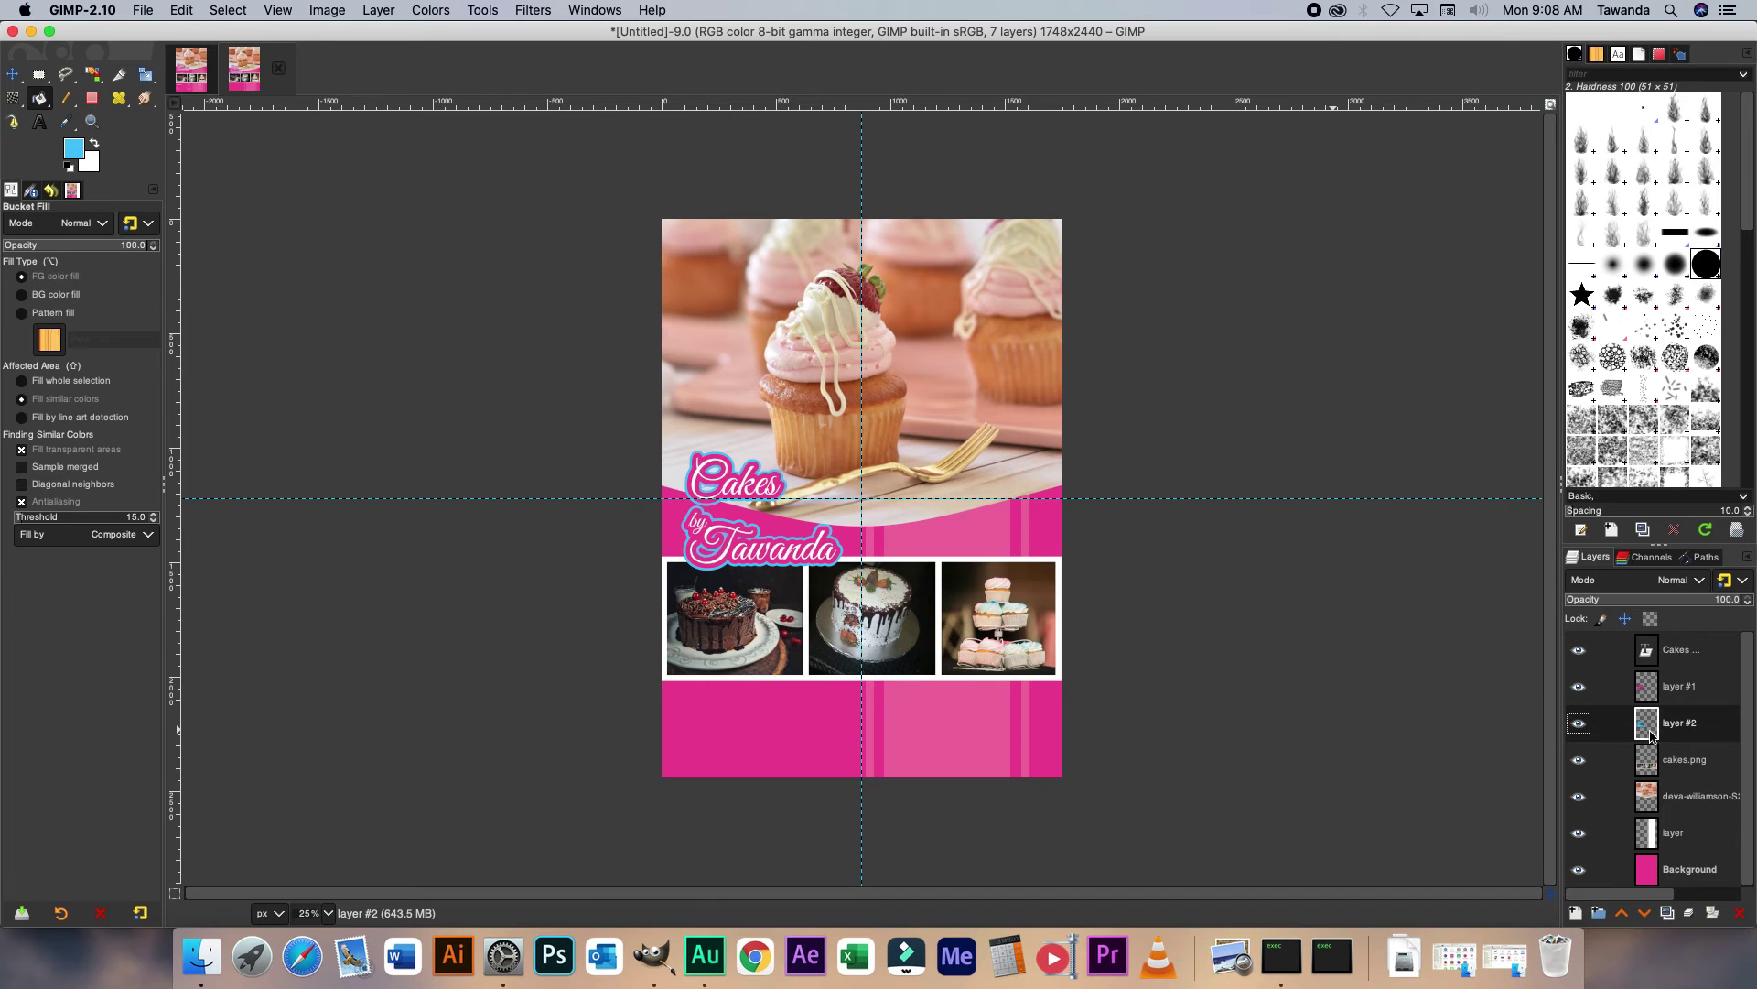
right_click(1659, 650)
click(1538, 224)
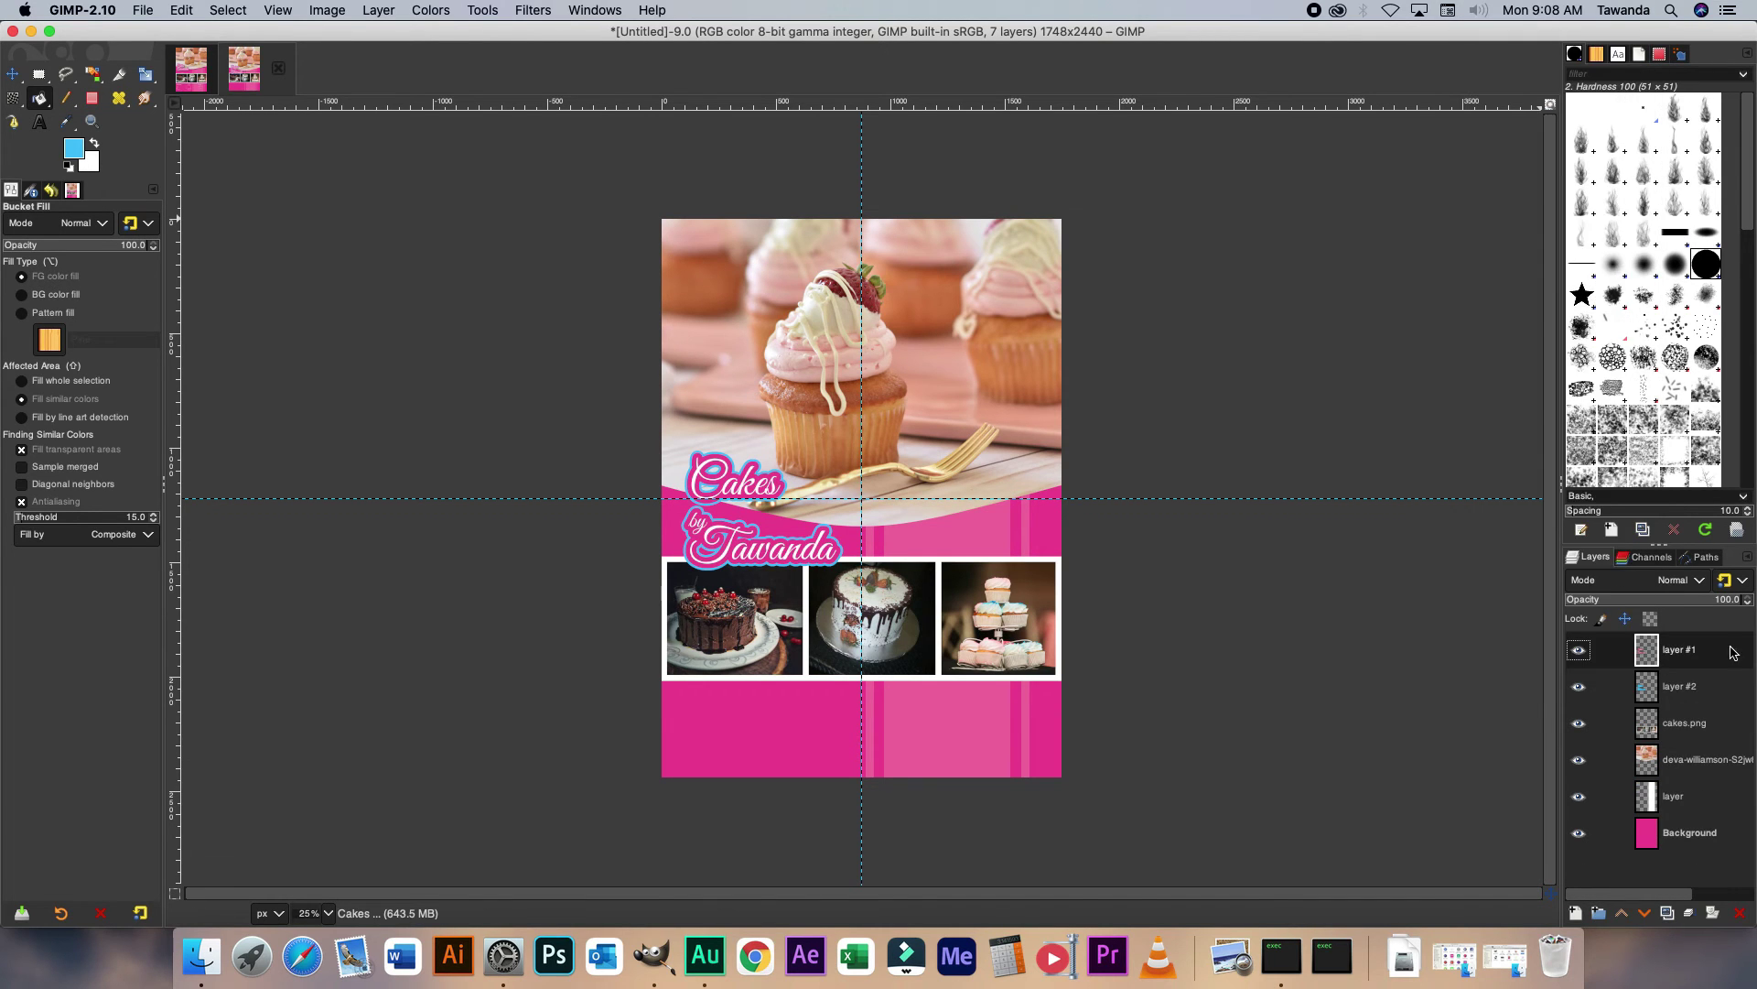
right_click(1655, 655)
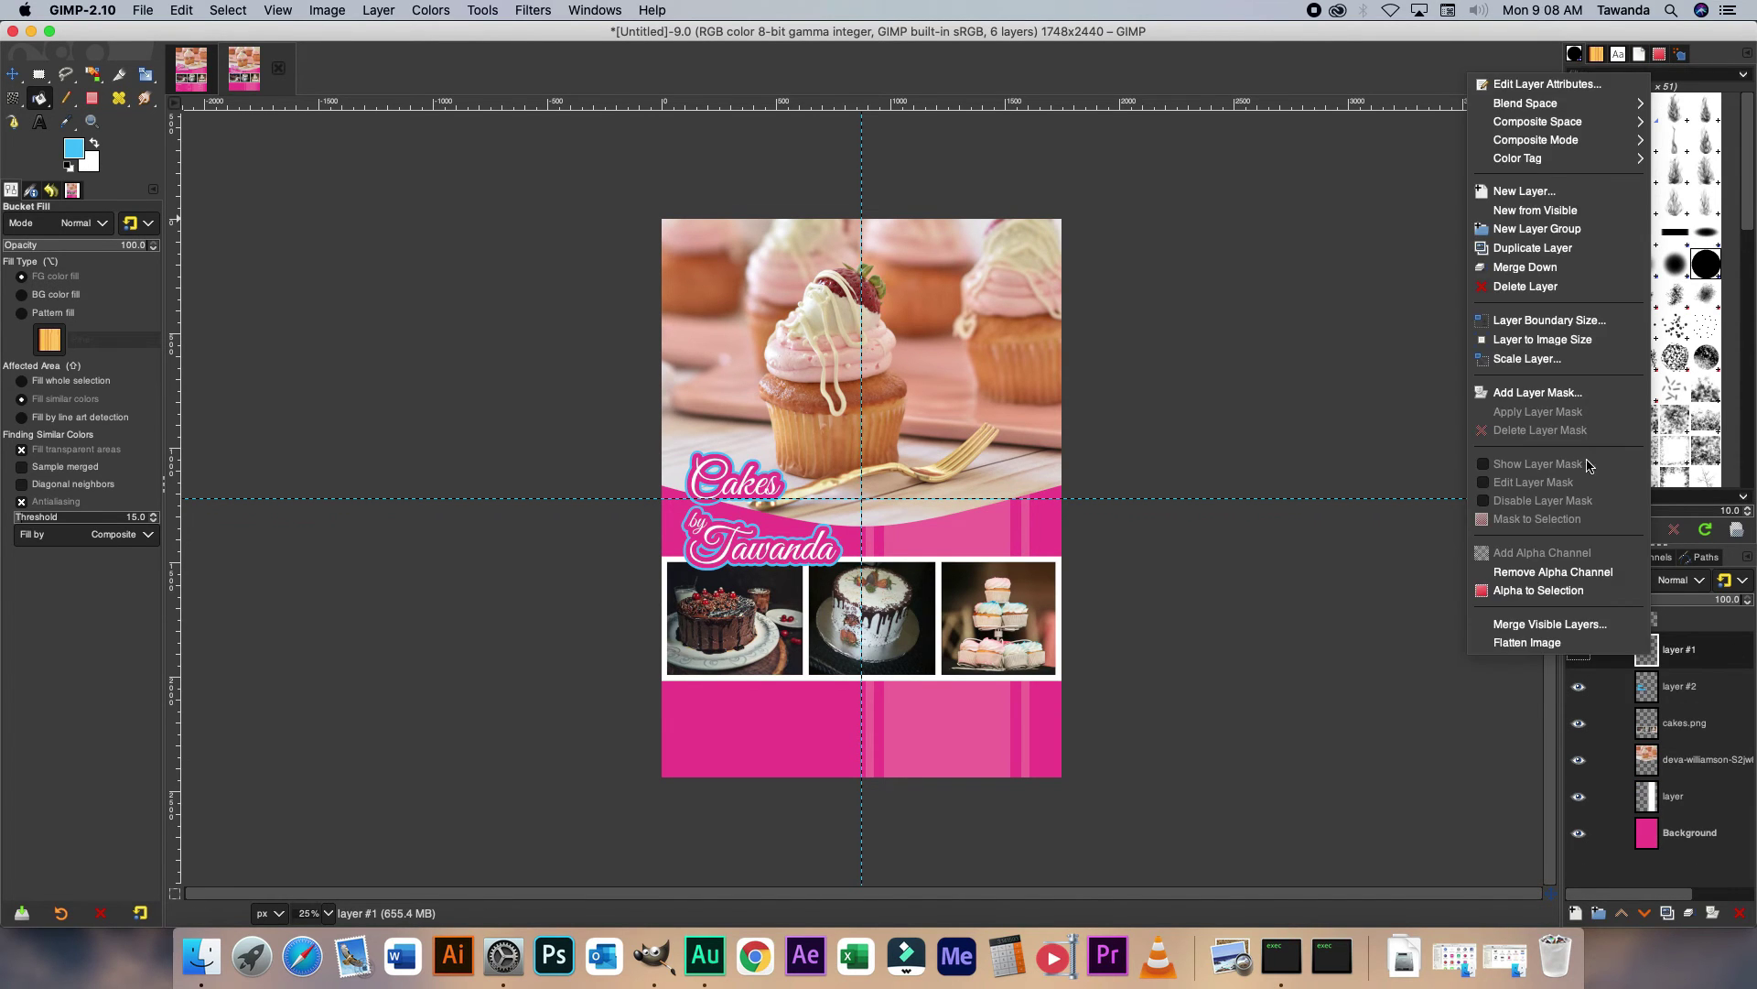
click(1554, 266)
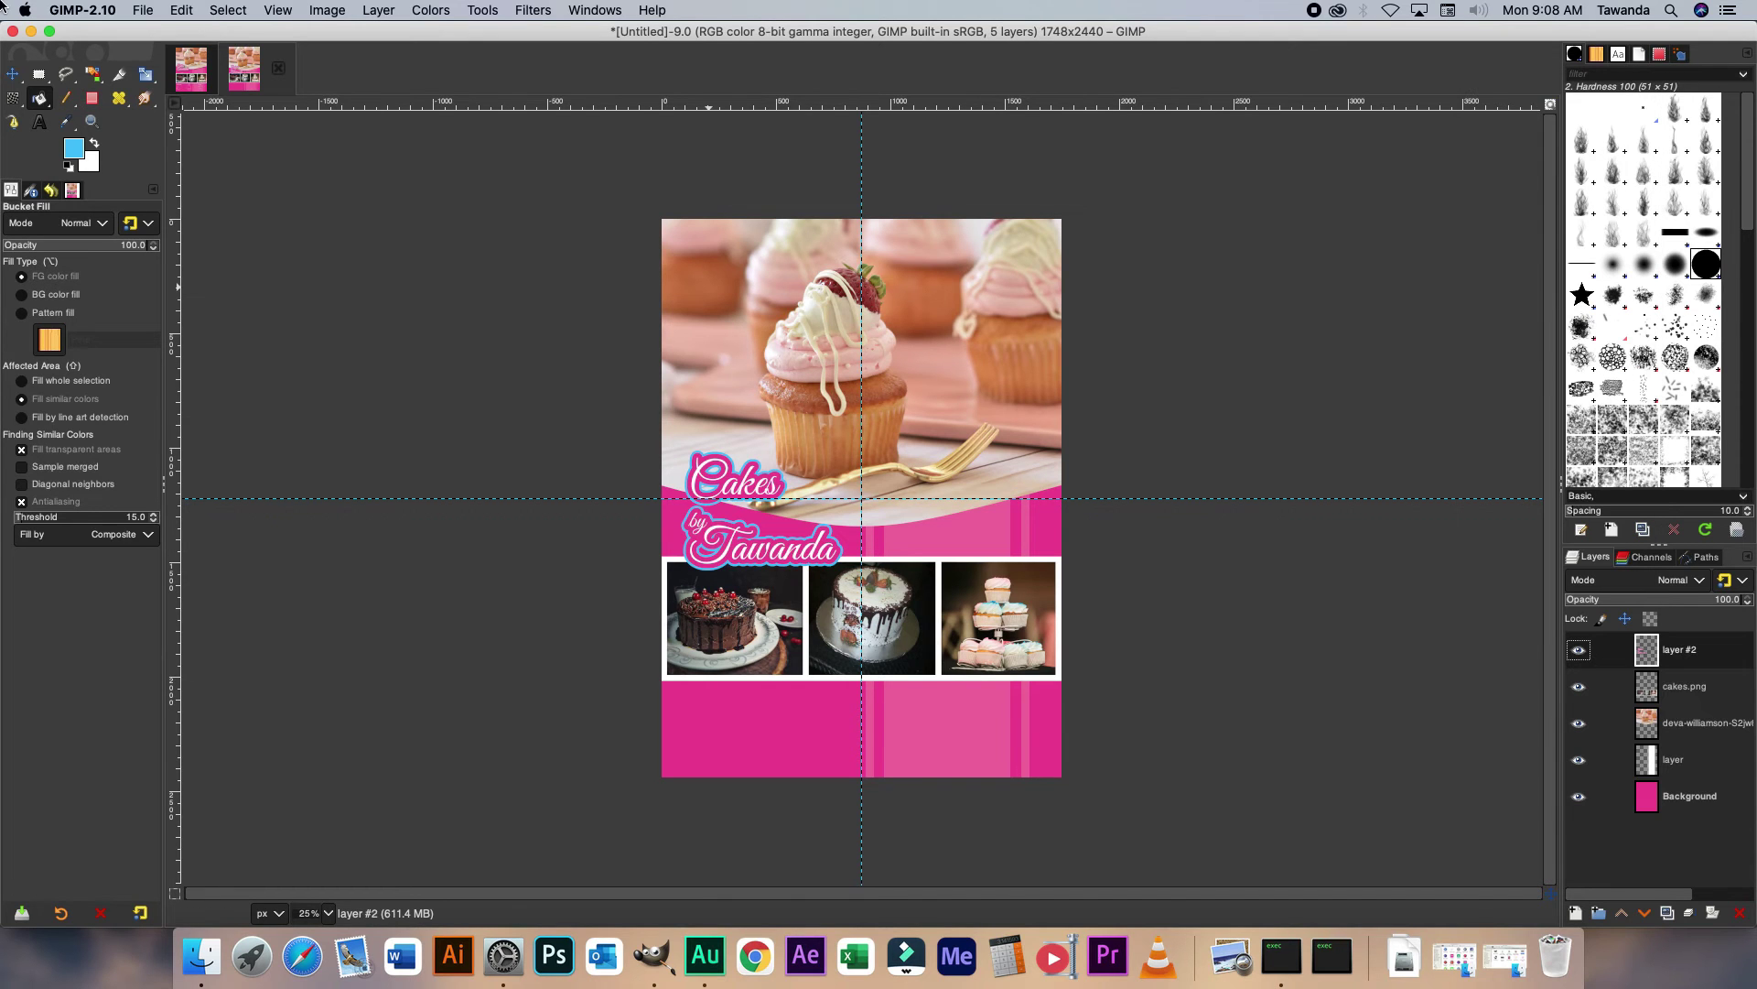
Move the outlined business name up and slightly left, clear of the cake photo strip.
click(13, 74)
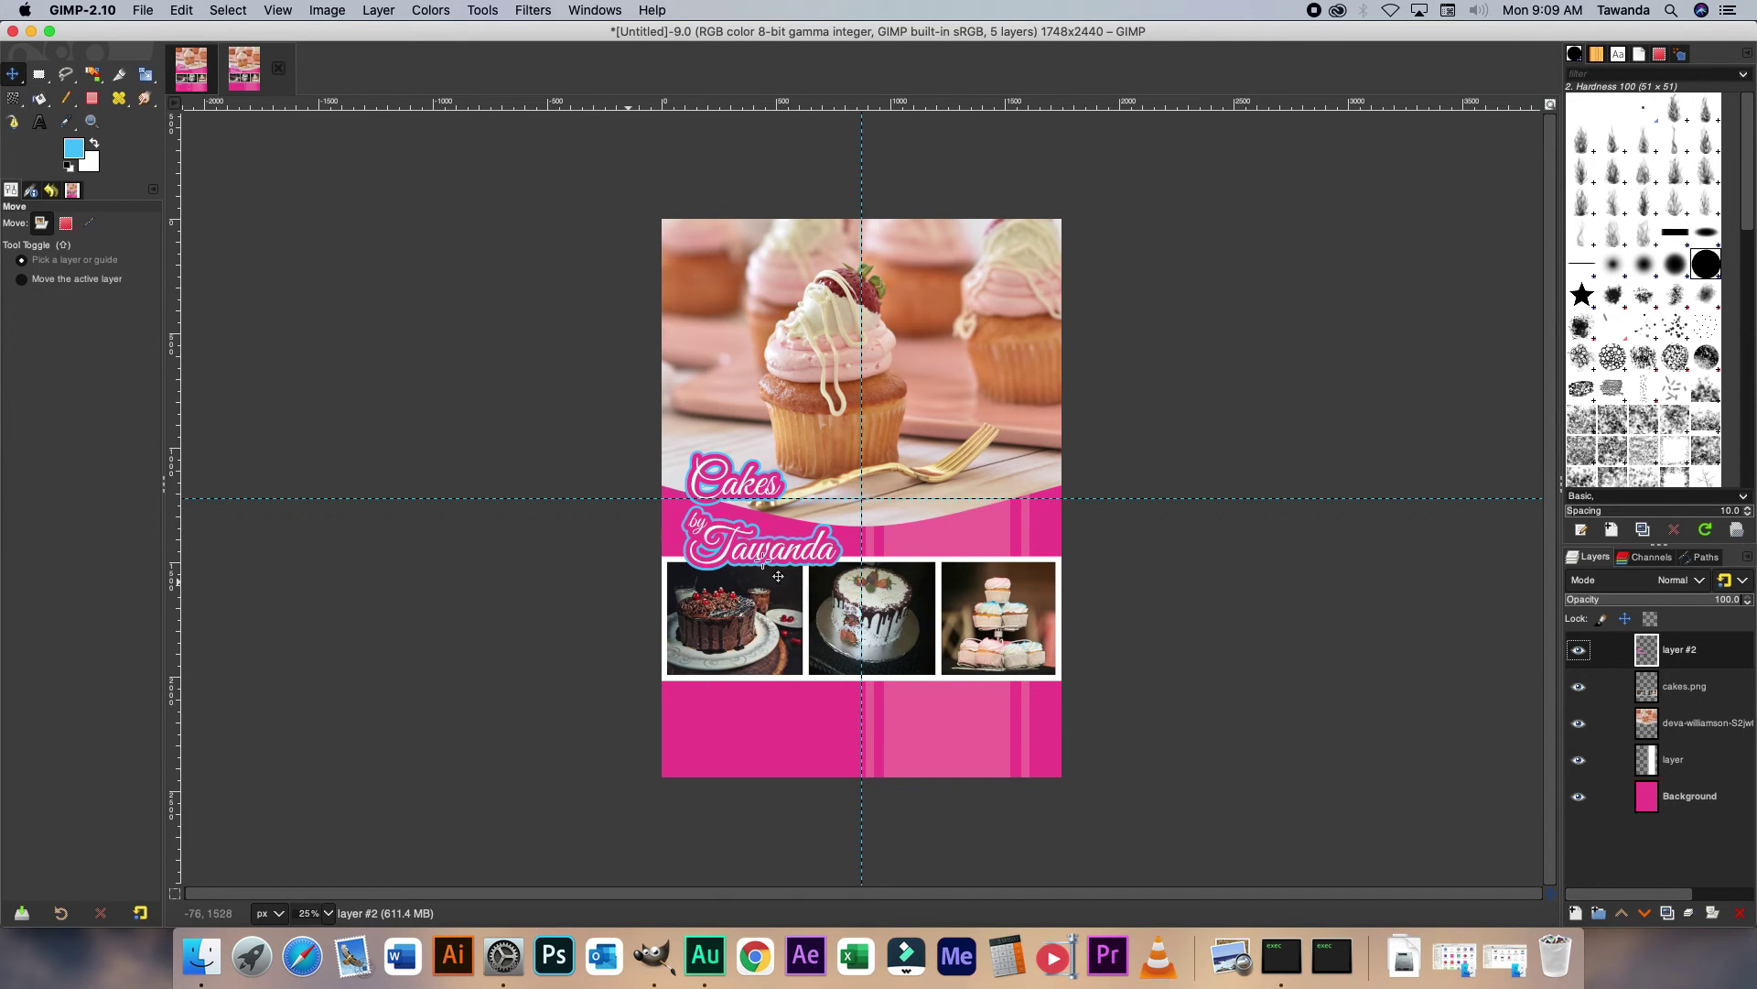
mouse_move(799, 573)
mouse_down()
mouse_move(799, 536)
mouse_move(787, 547)
mouse_up()
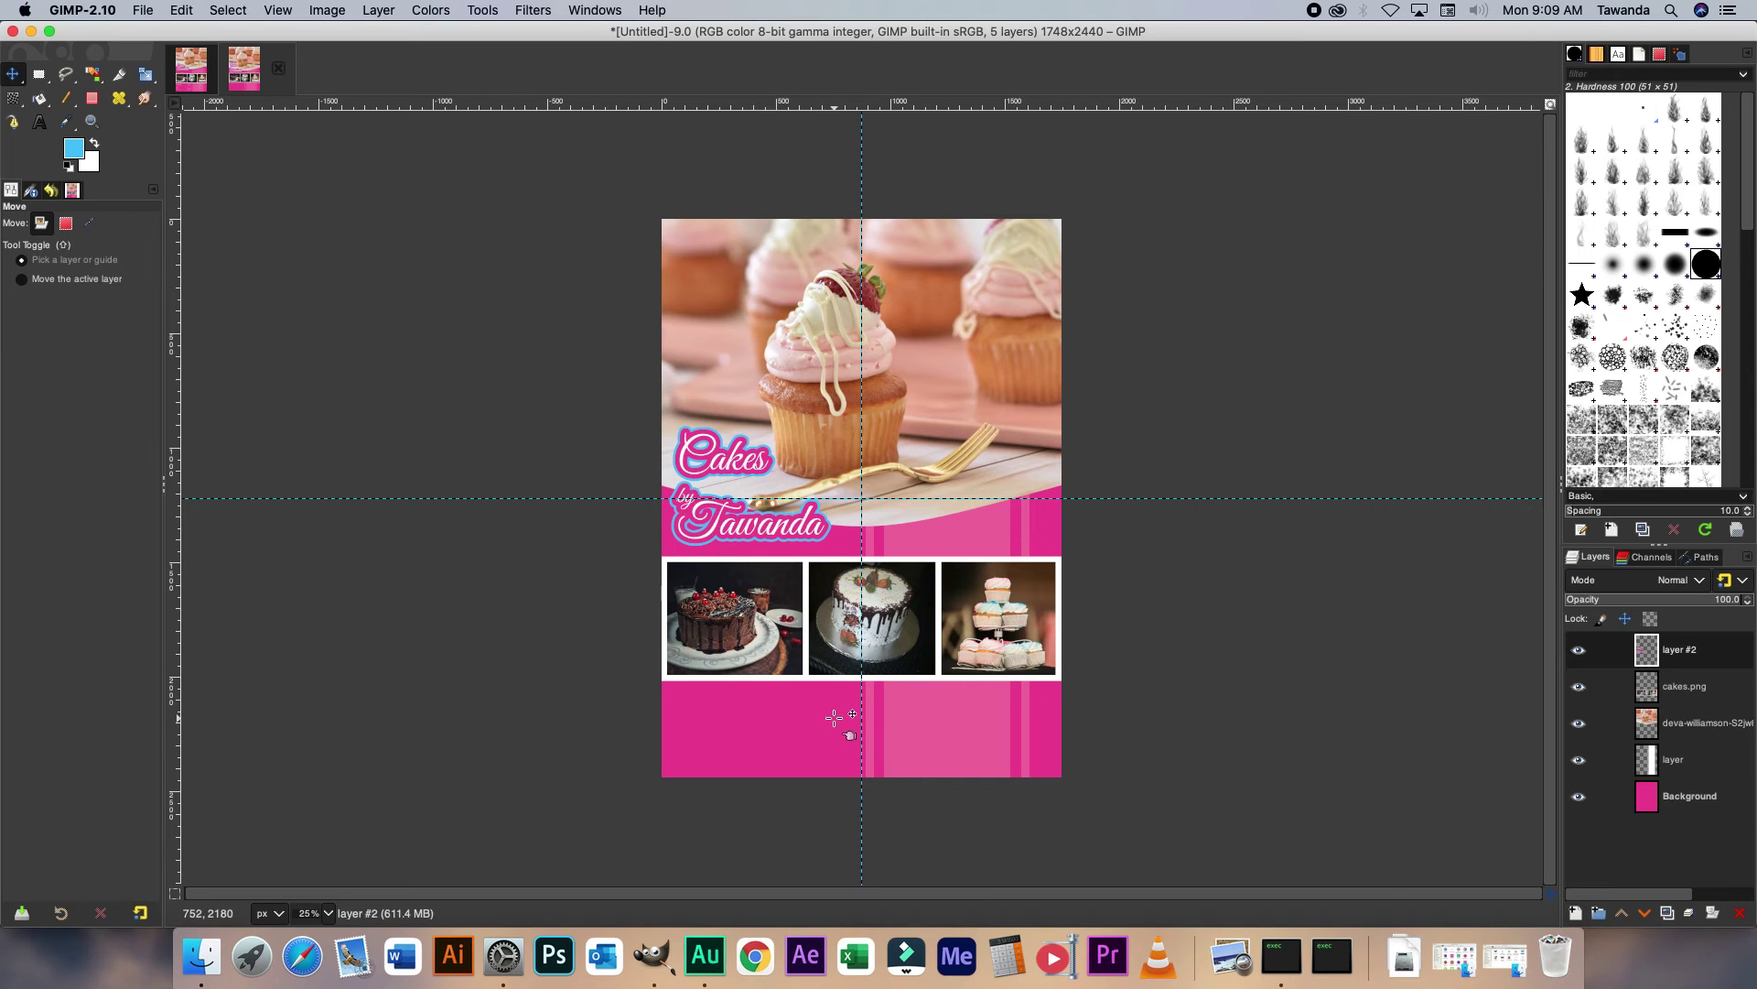
drag(718, 462, 715, 470)
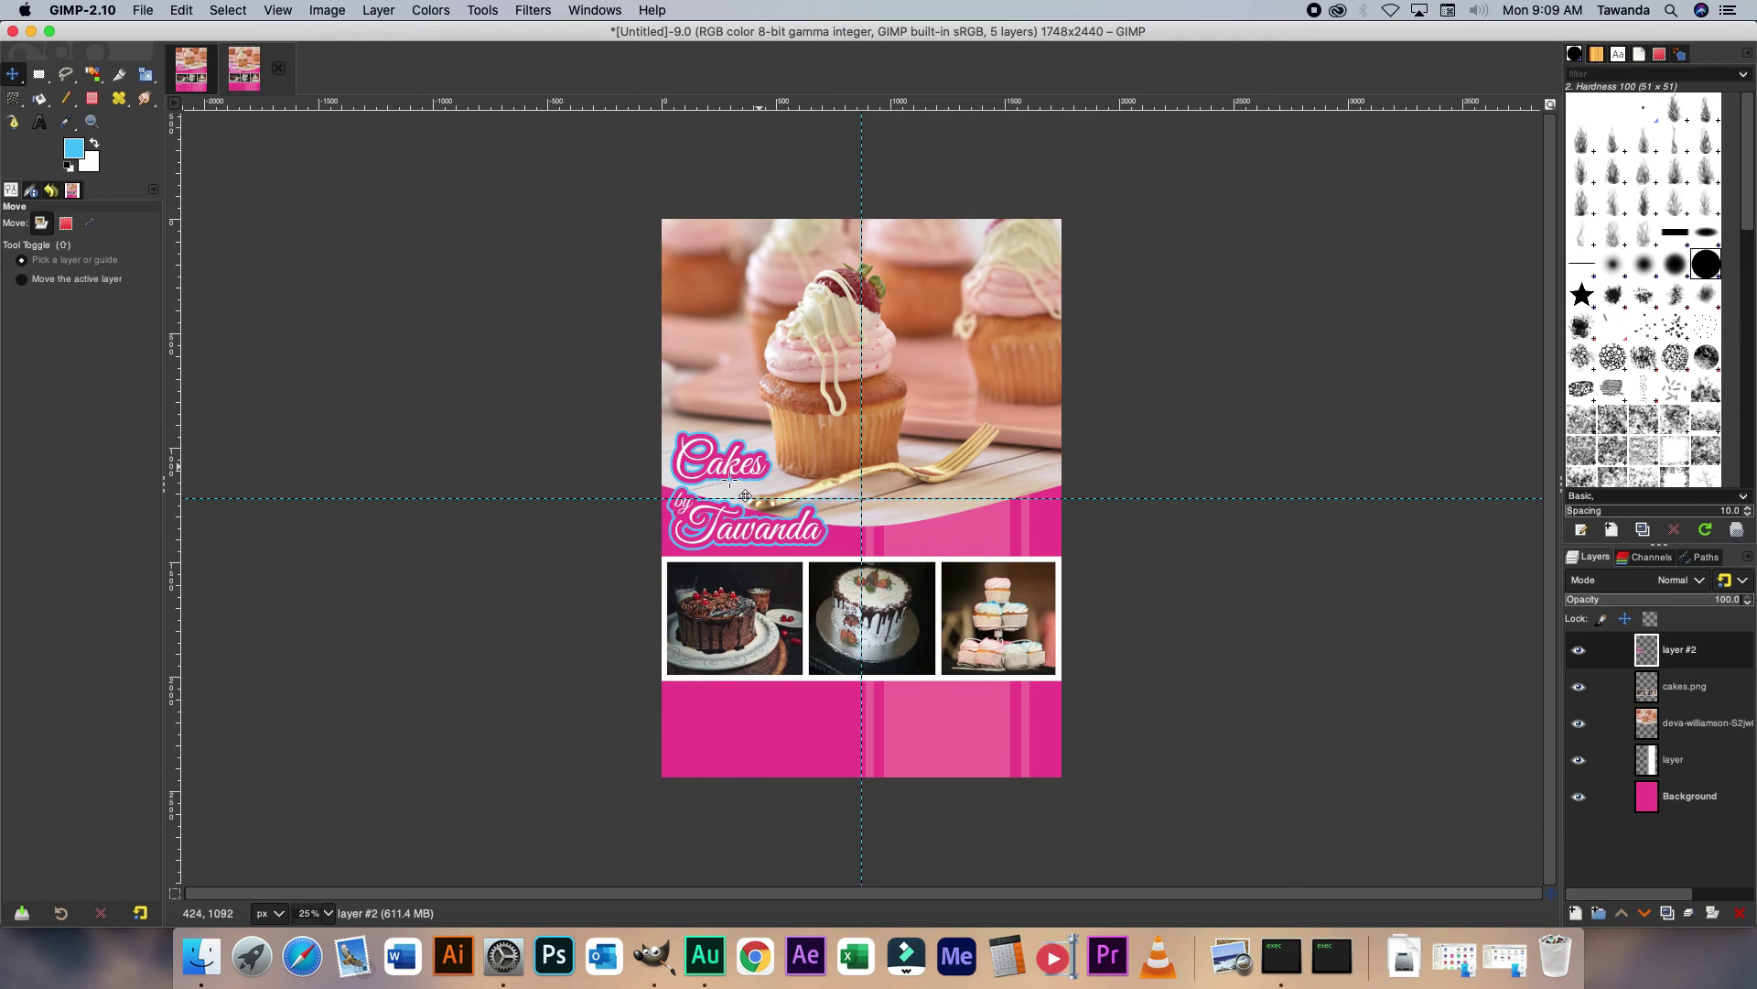
drag(747, 482, 749, 473)
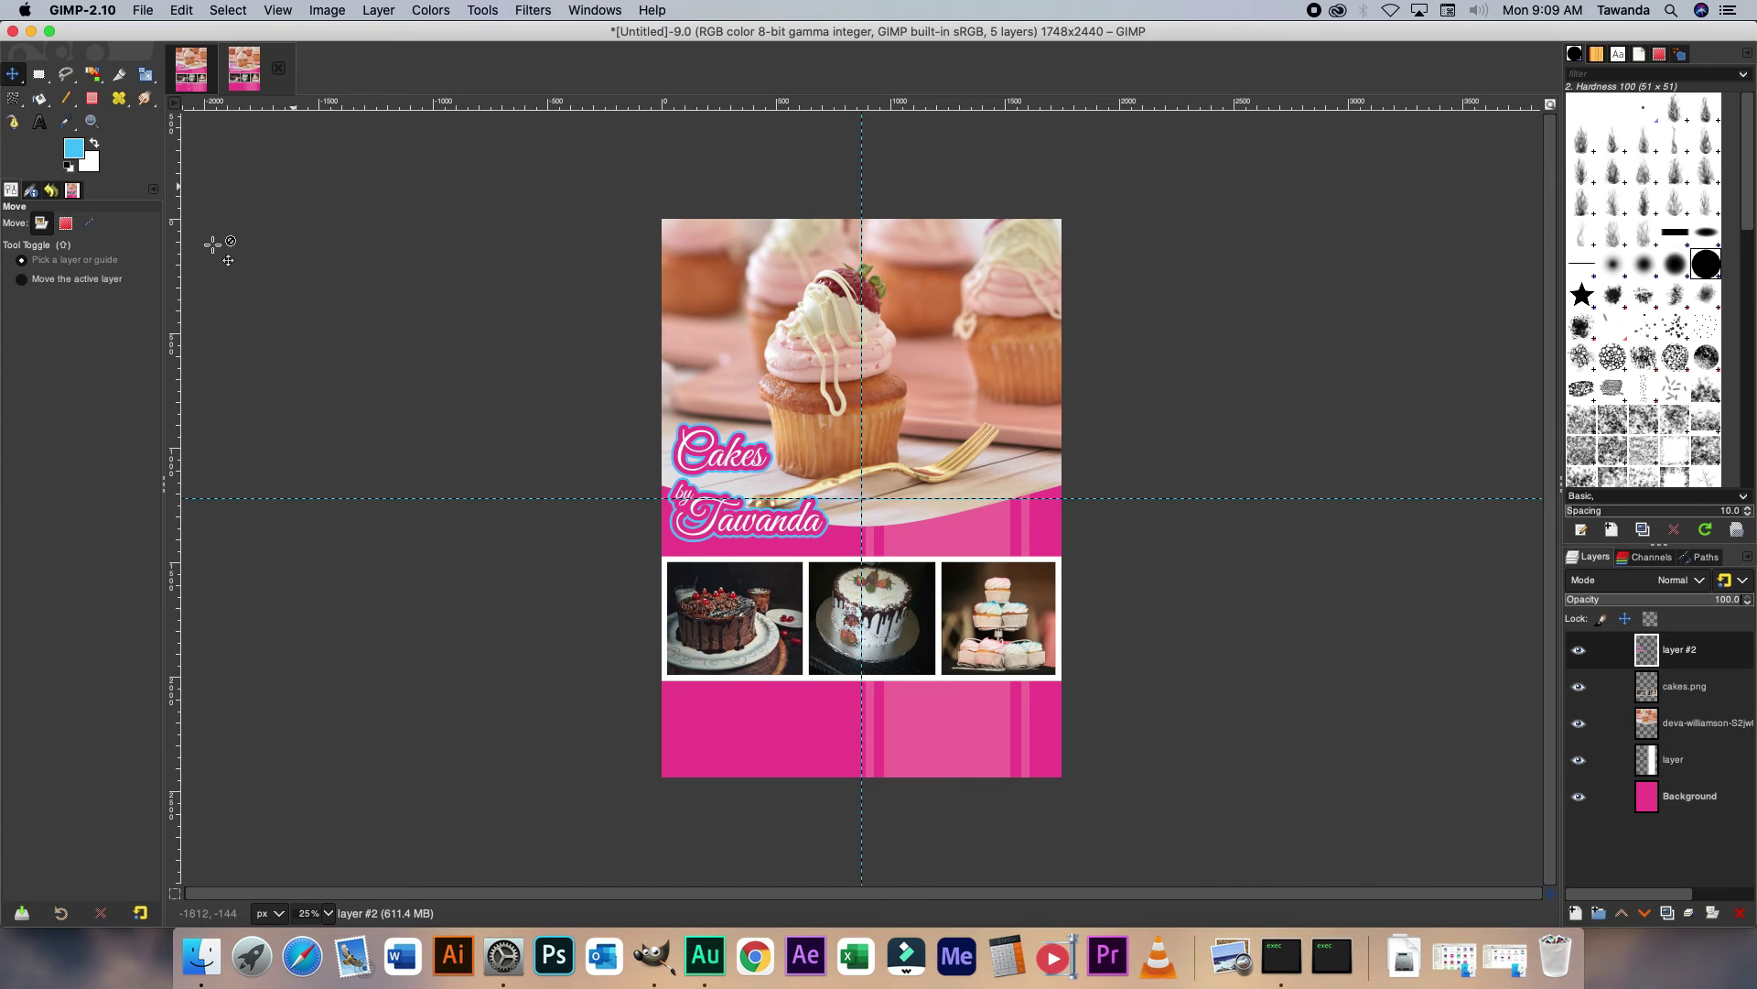
Following the finished flyer, add white 40 px Segoe UI Light text below the cake strip: "We also bake;", Scones, Cupcakes, Pies, Sausage Rolls, with 0 line spacing.
click(185, 74)
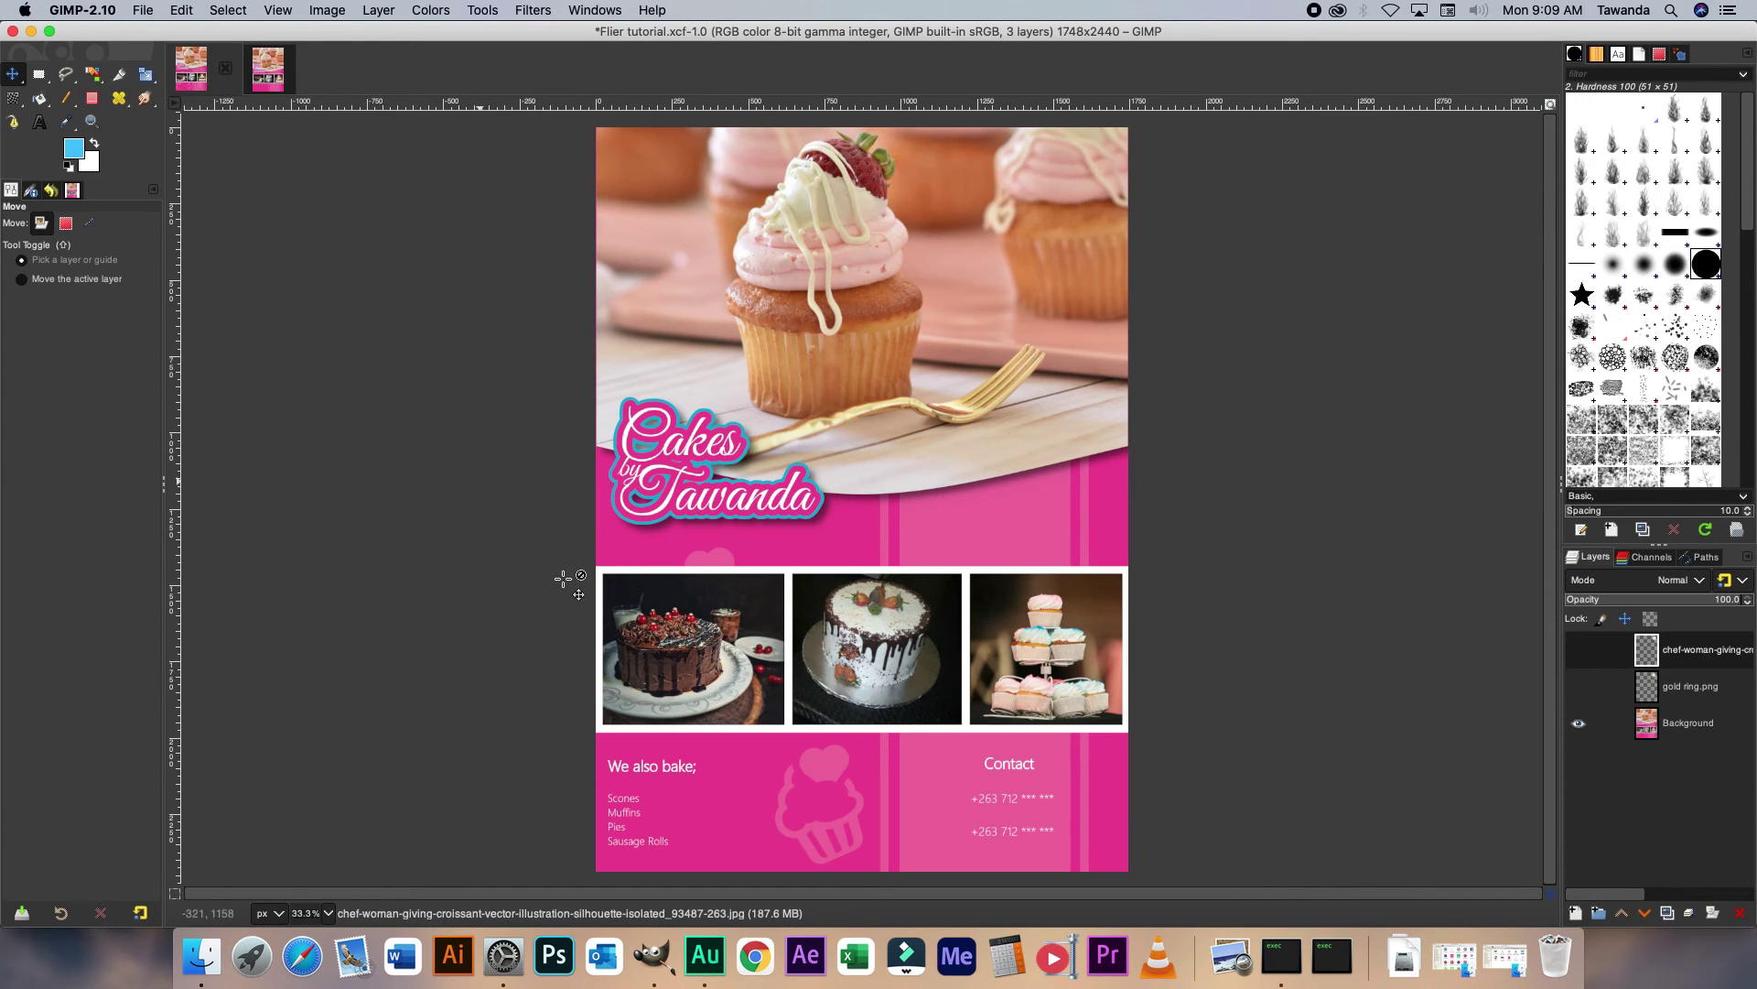
click(270, 68)
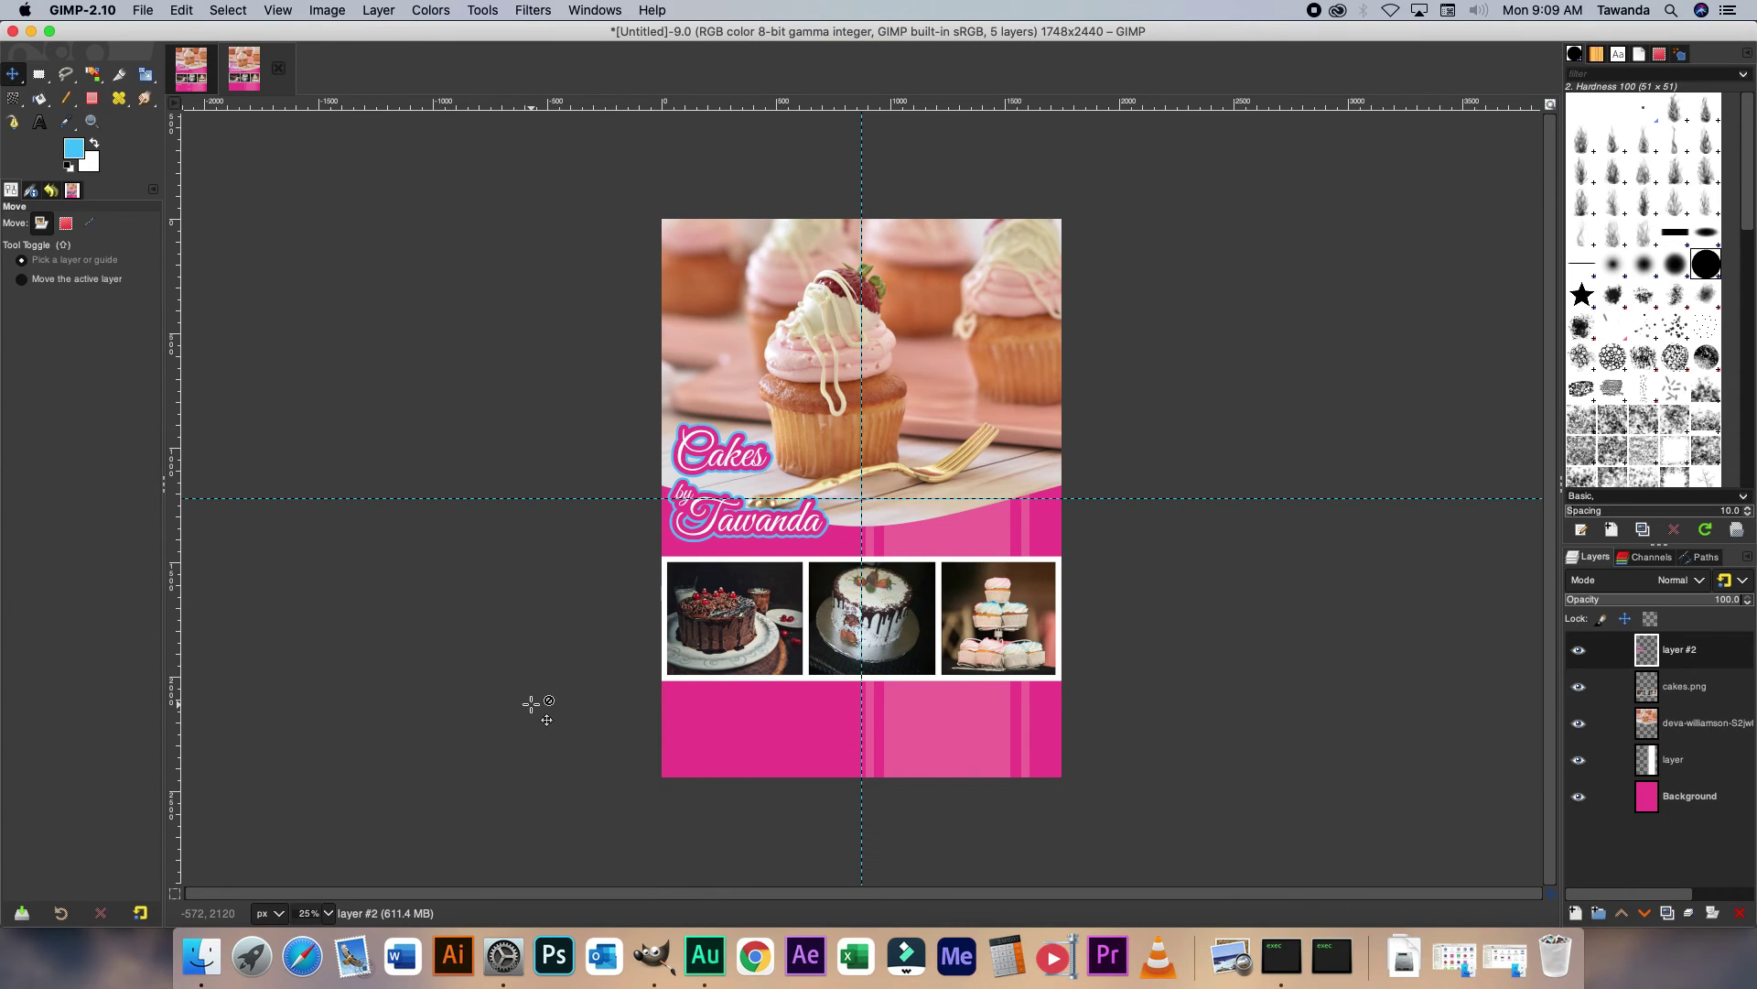
key(t)
click(95, 145)
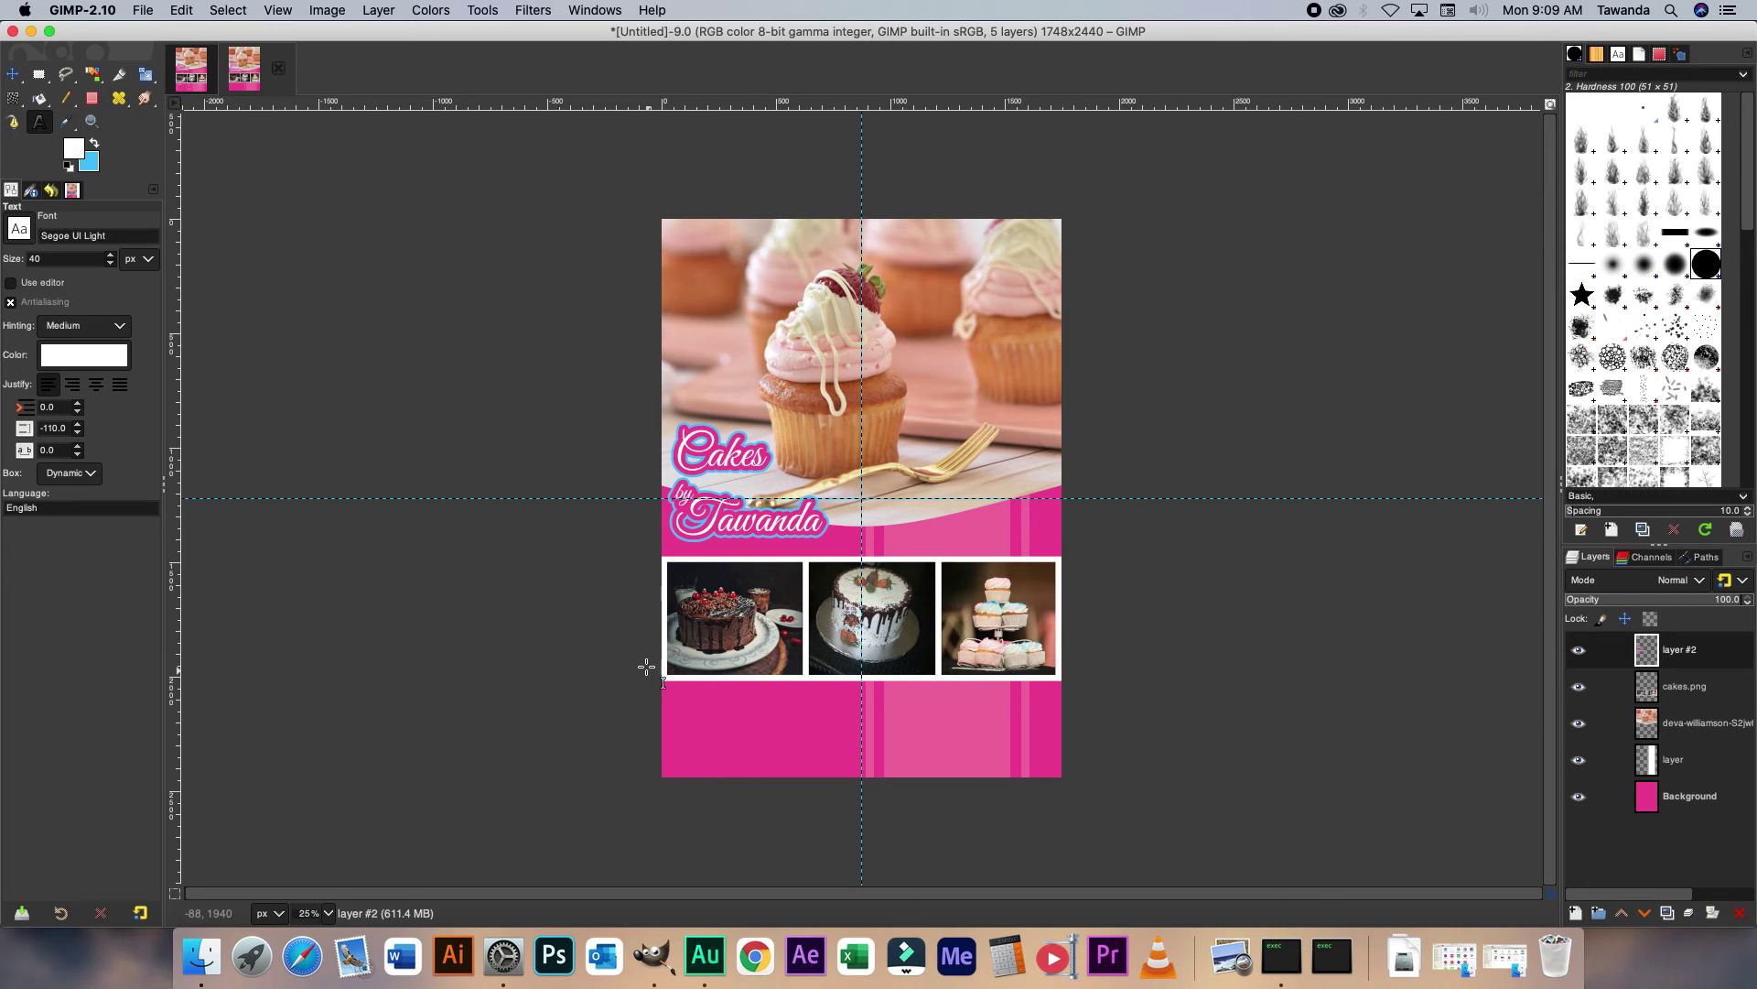
drag(682, 694, 841, 769)
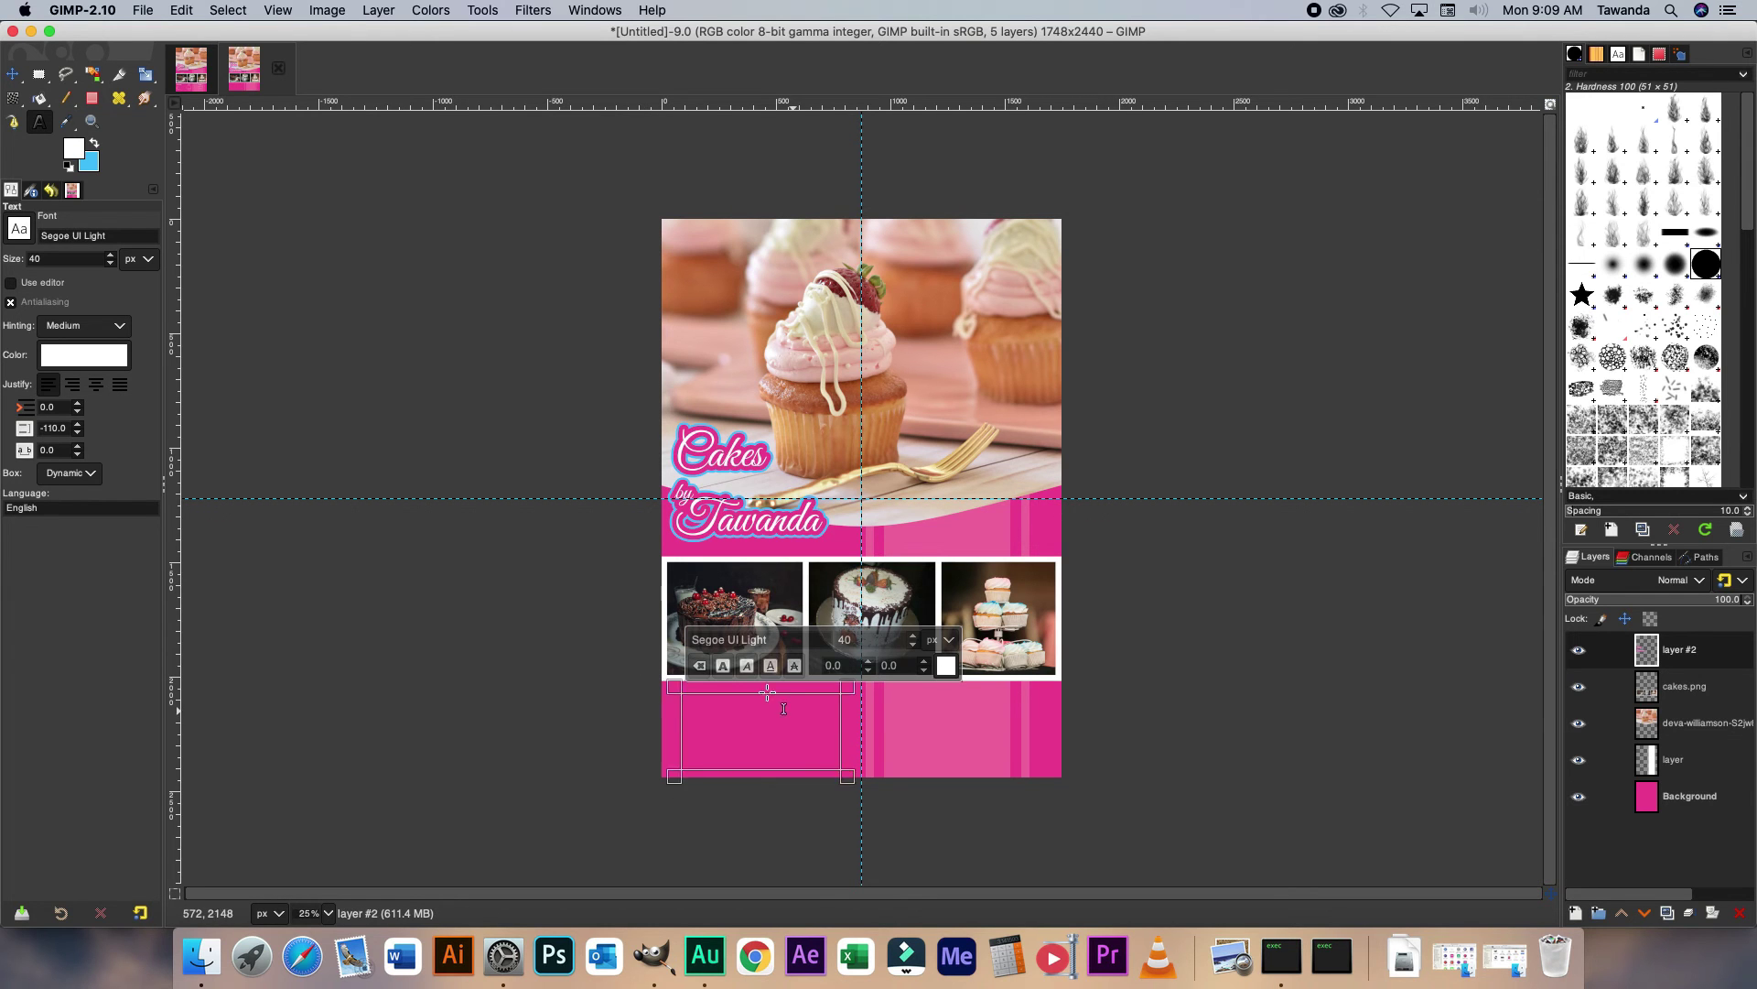
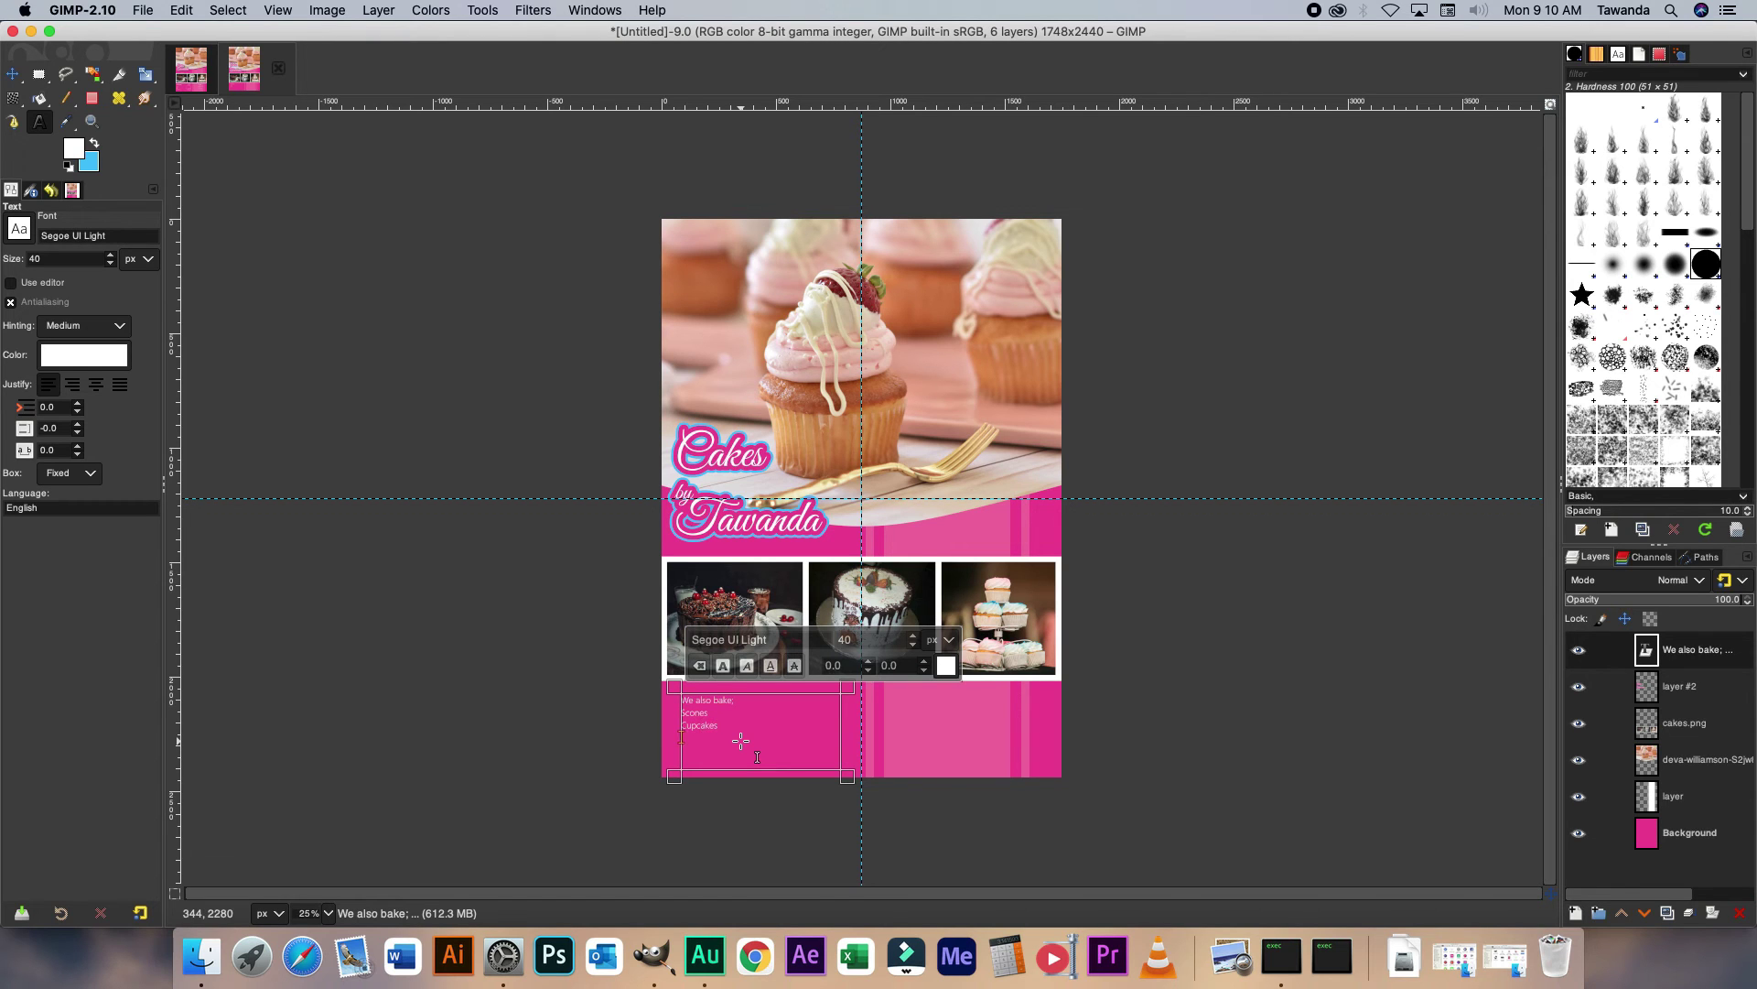
text(Rolls)
Make the "We also bake;" heading bold at 50 px and move the text block slightly left.
drag(738, 700, 682, 700)
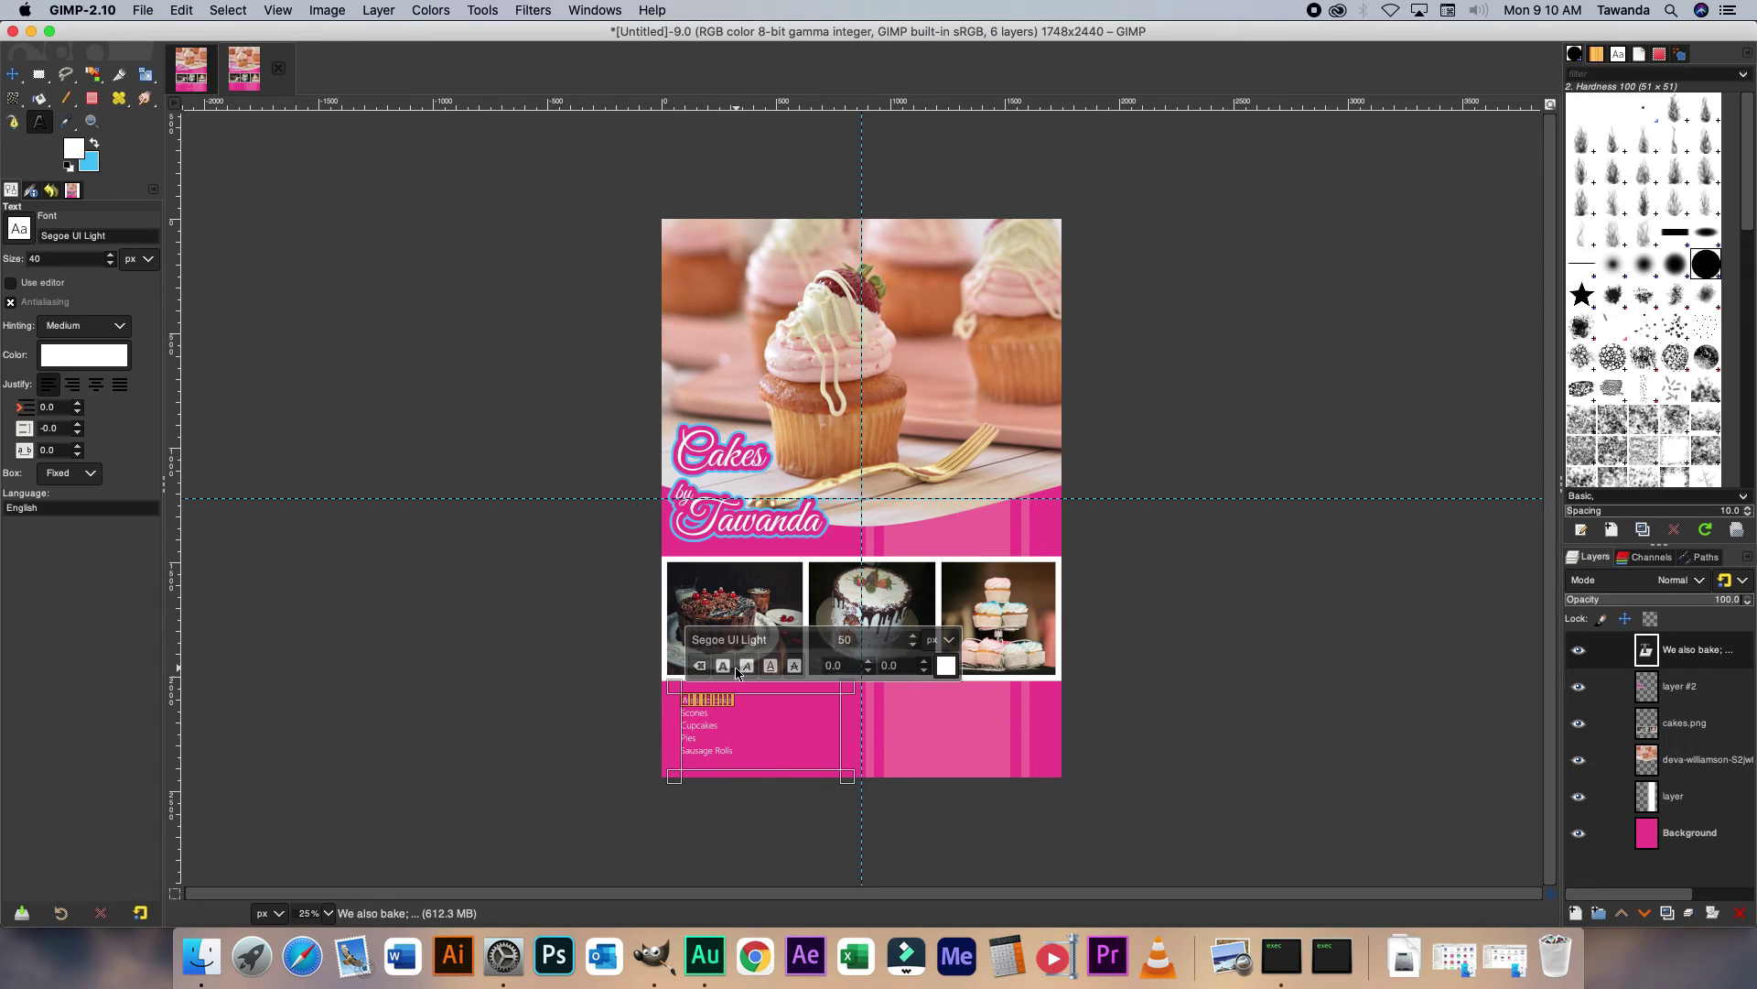
key(Escape)
key(m)
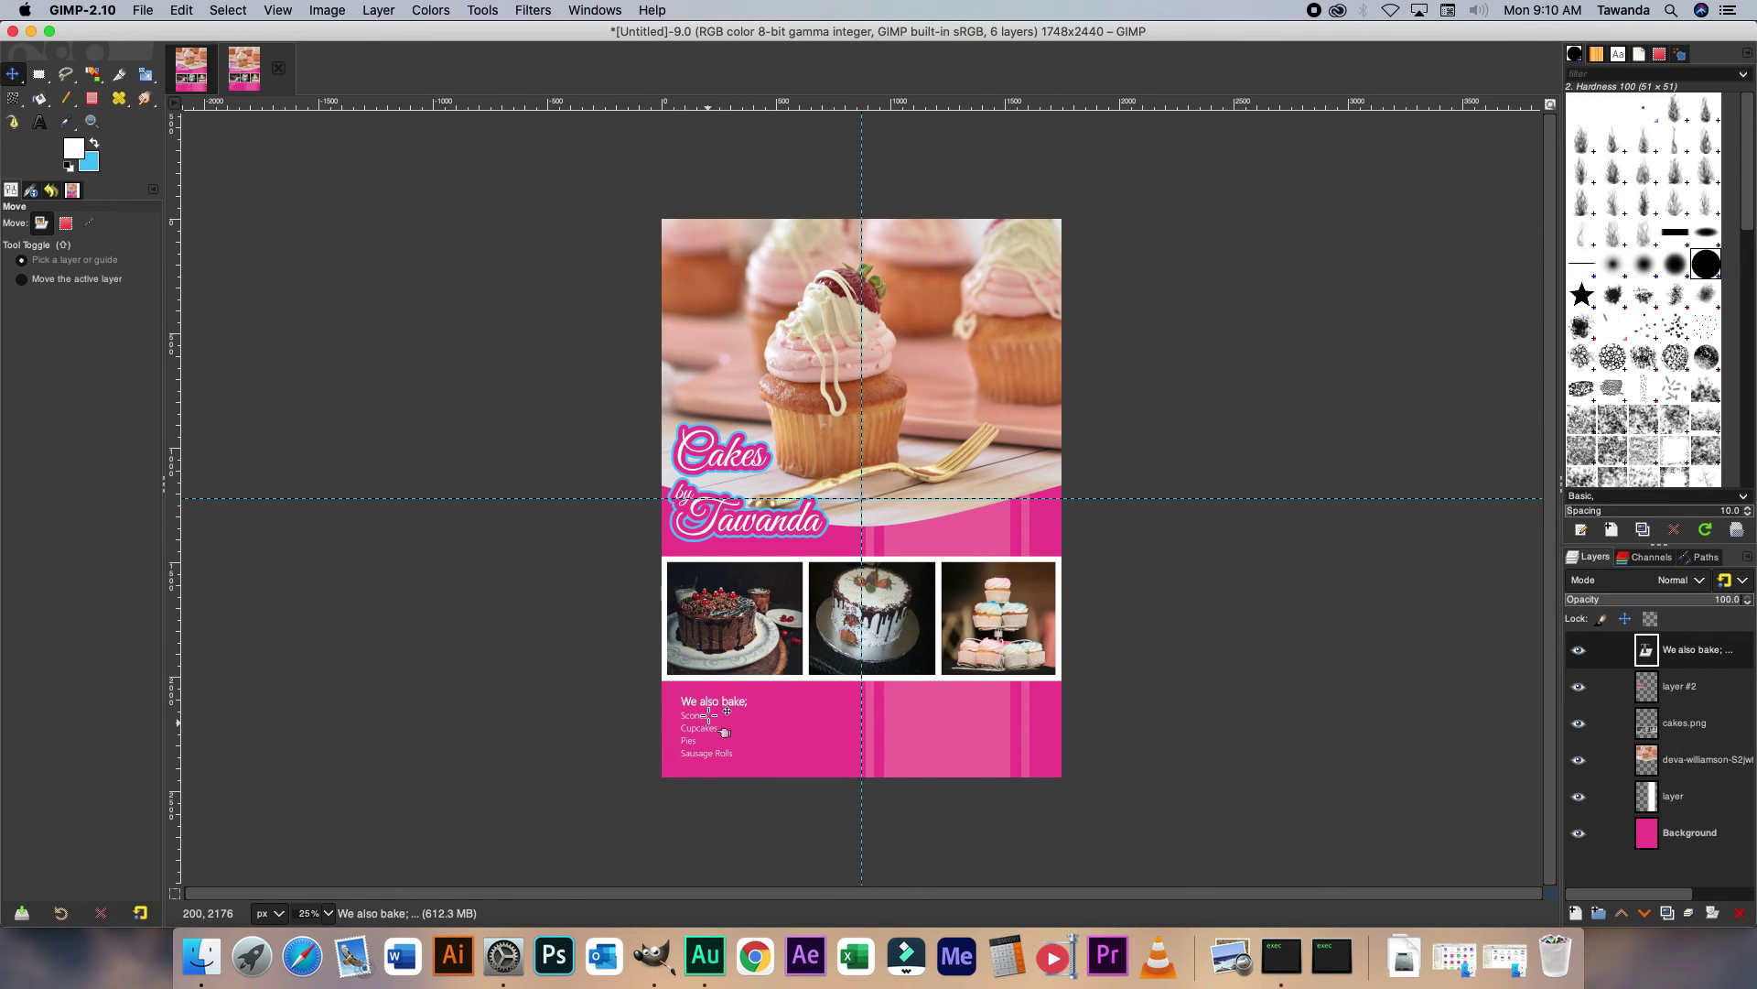
click(712, 712)
click(708, 703)
drag(723, 721, 714, 720)
Open the "flier design" folder in Finder and import cupcake.png into the flyer's pink area below the cake strip.
click(1454, 958)
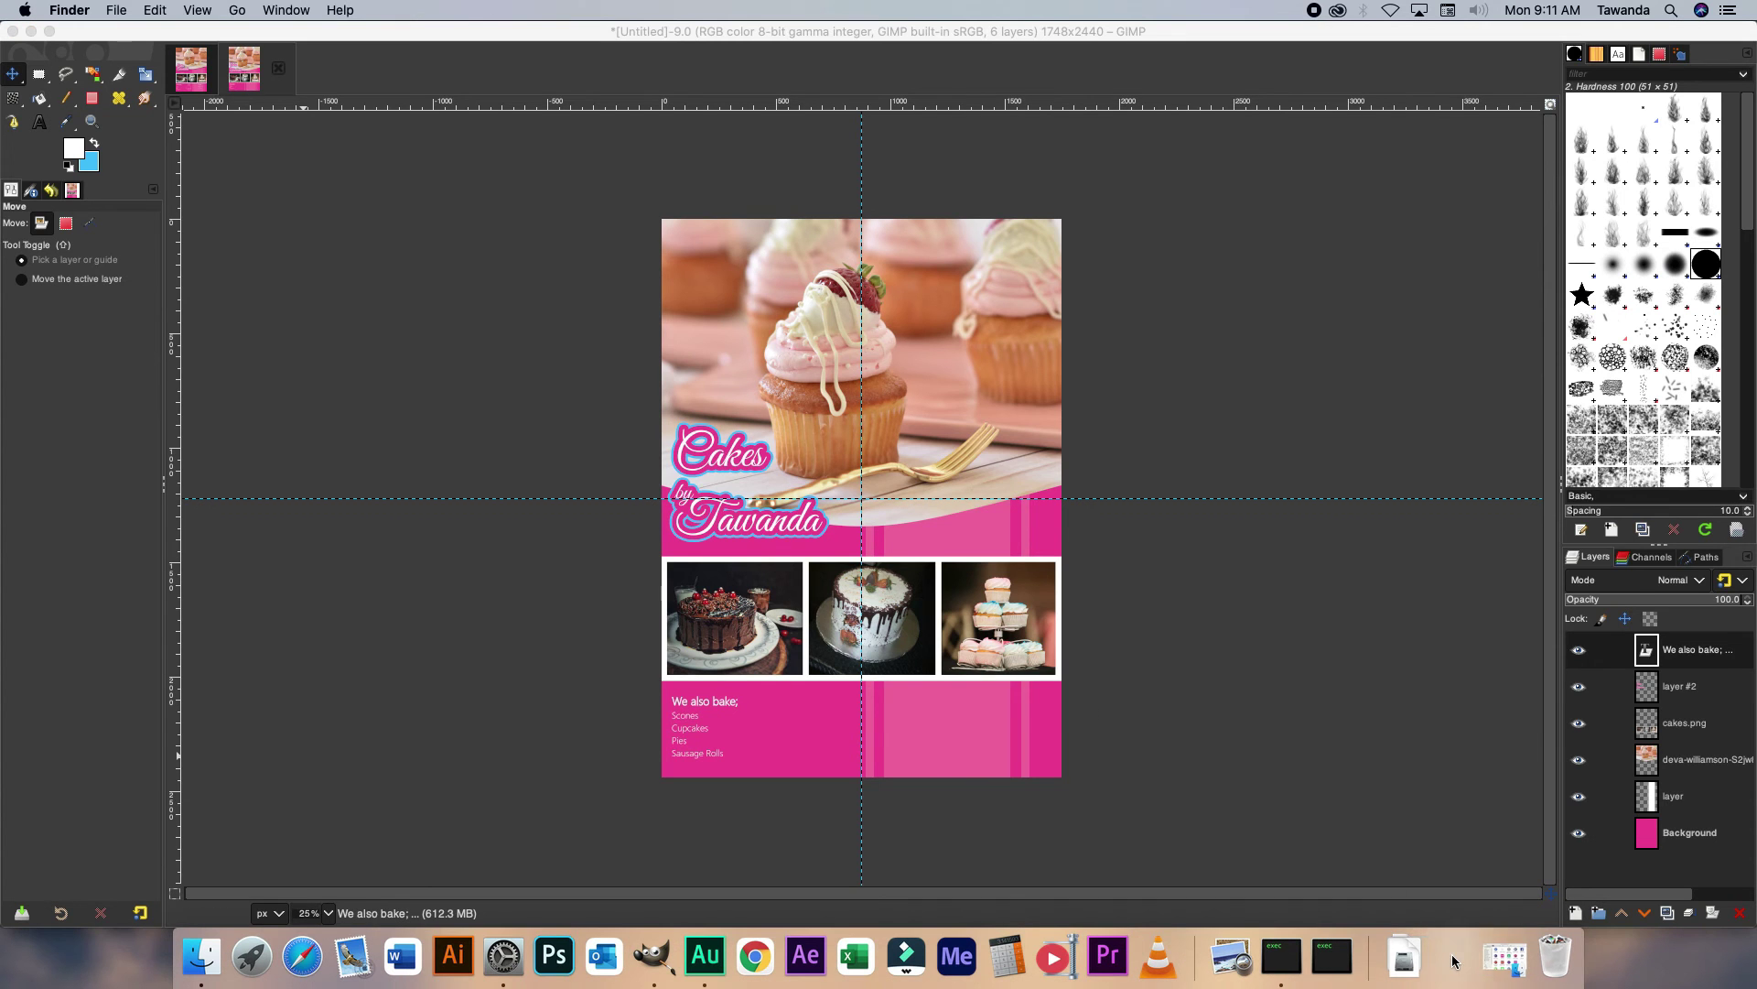
click(1454, 958)
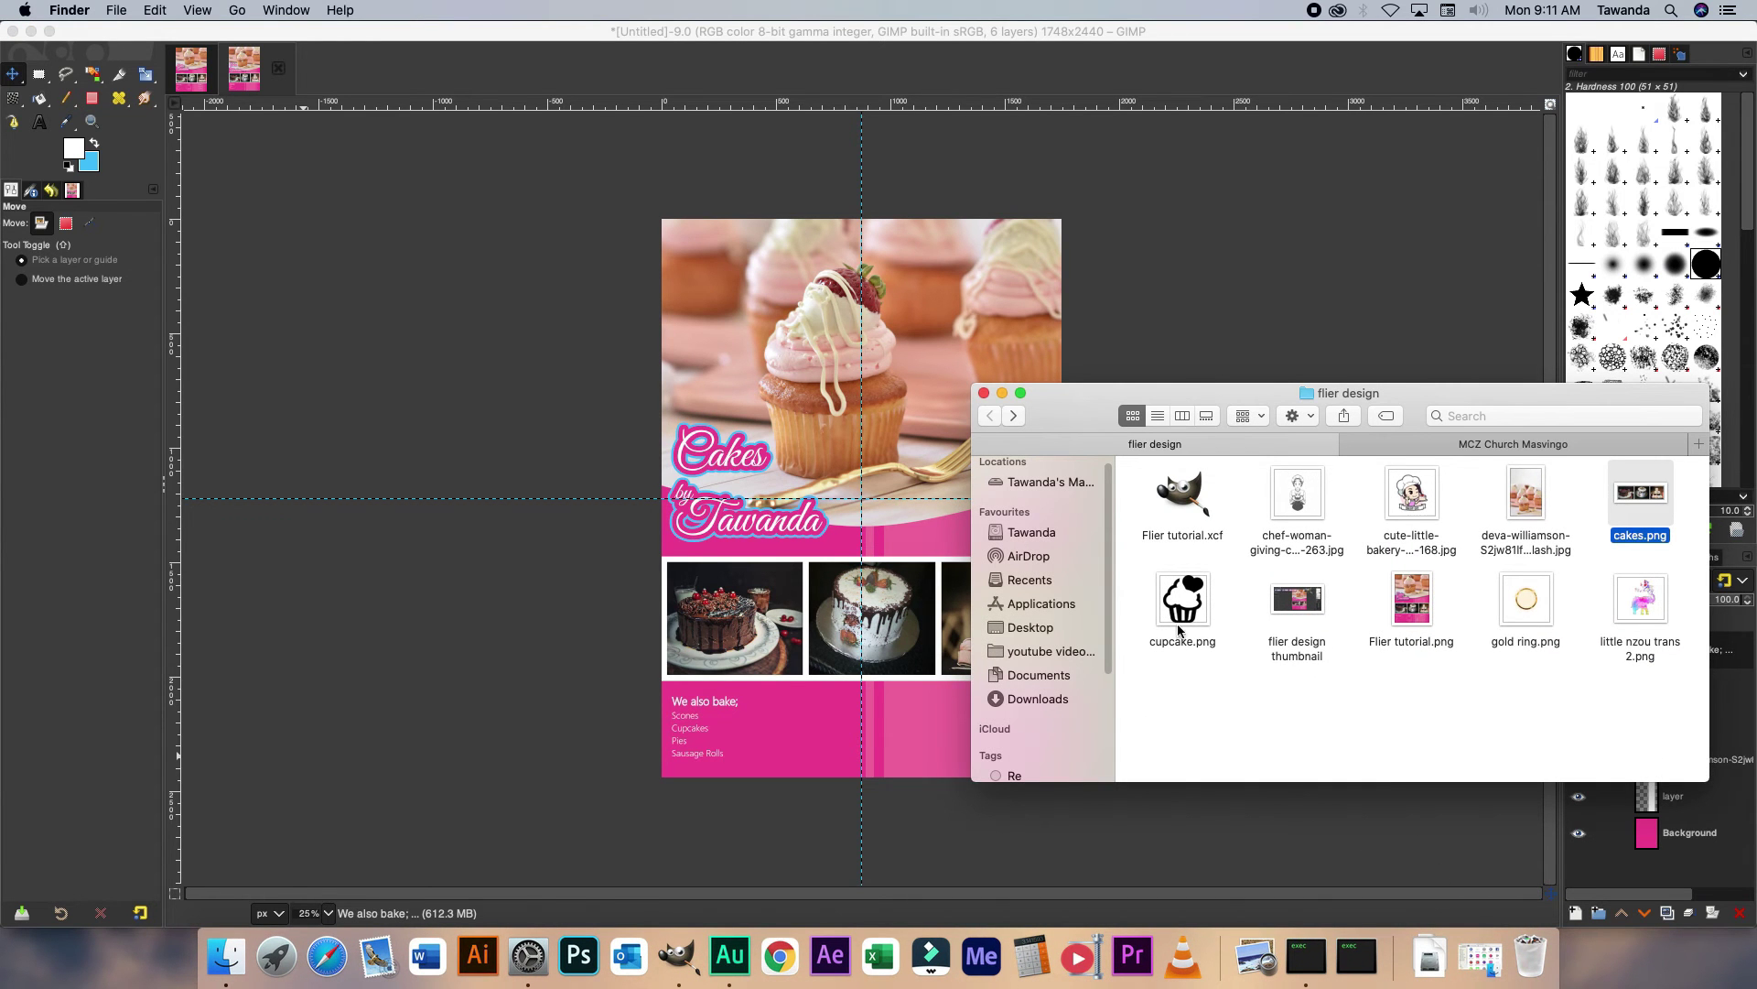
drag(1197, 615, 815, 723)
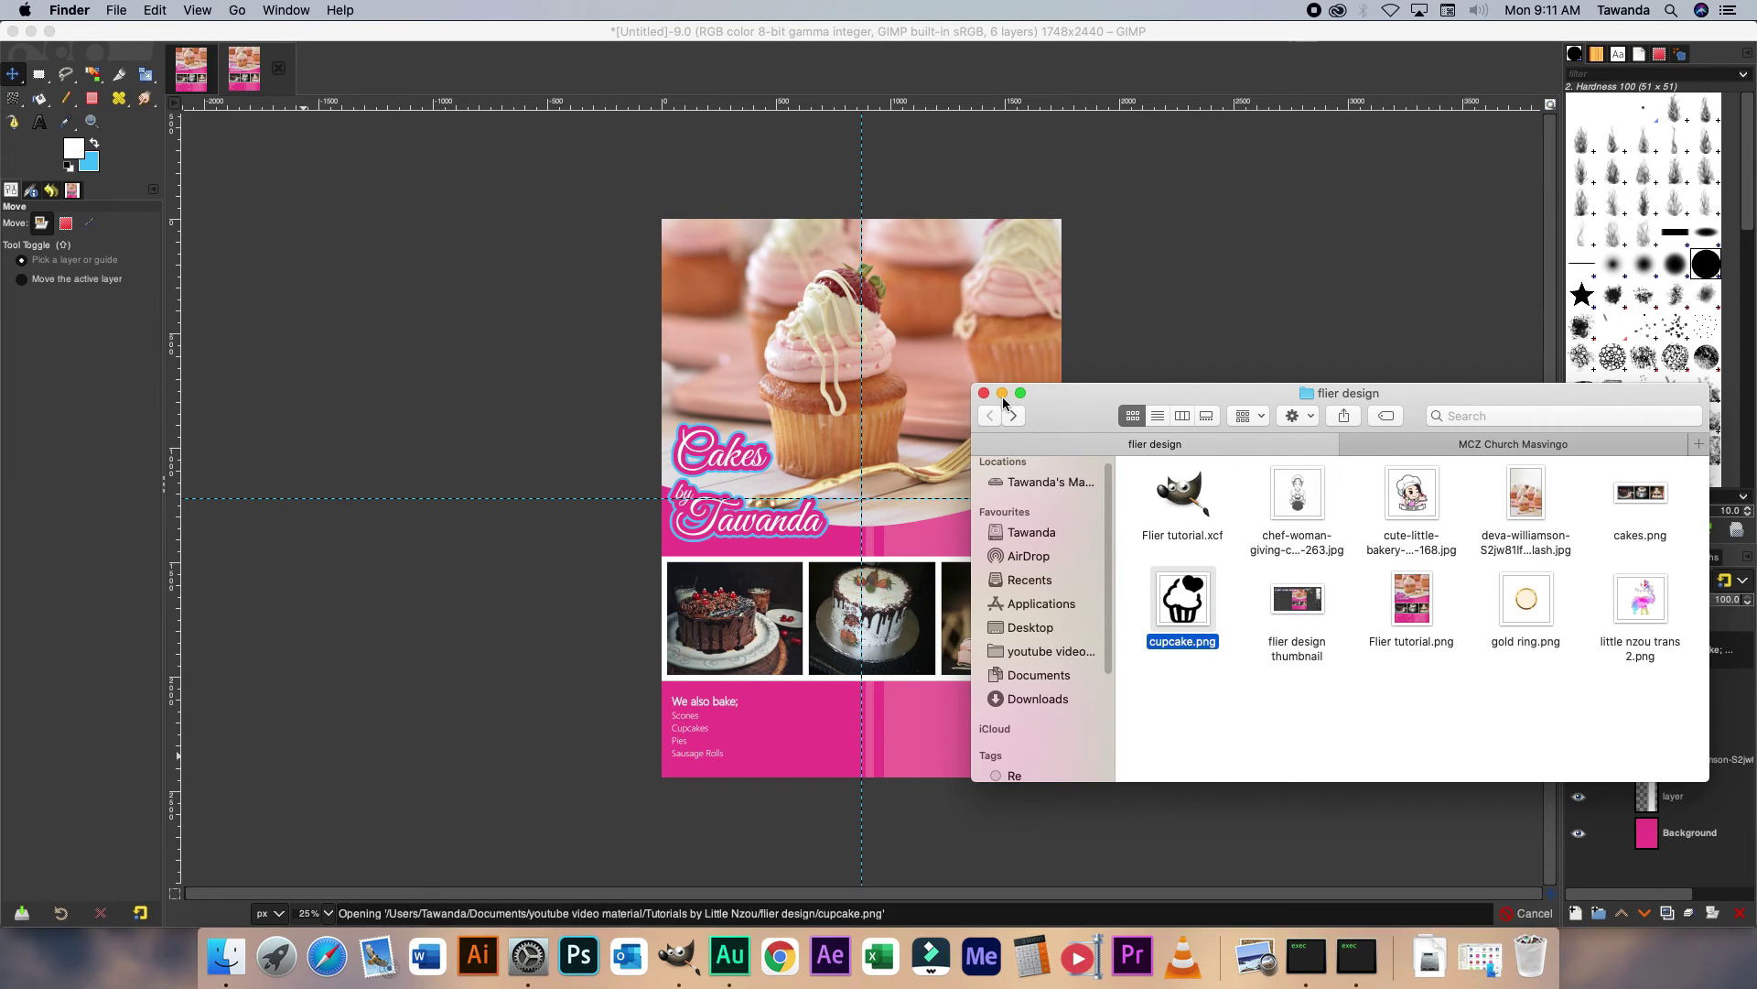
Minimise the Finder window and move the cupcake graphic into the pink area beside the baked-goods list.
click(1003, 396)
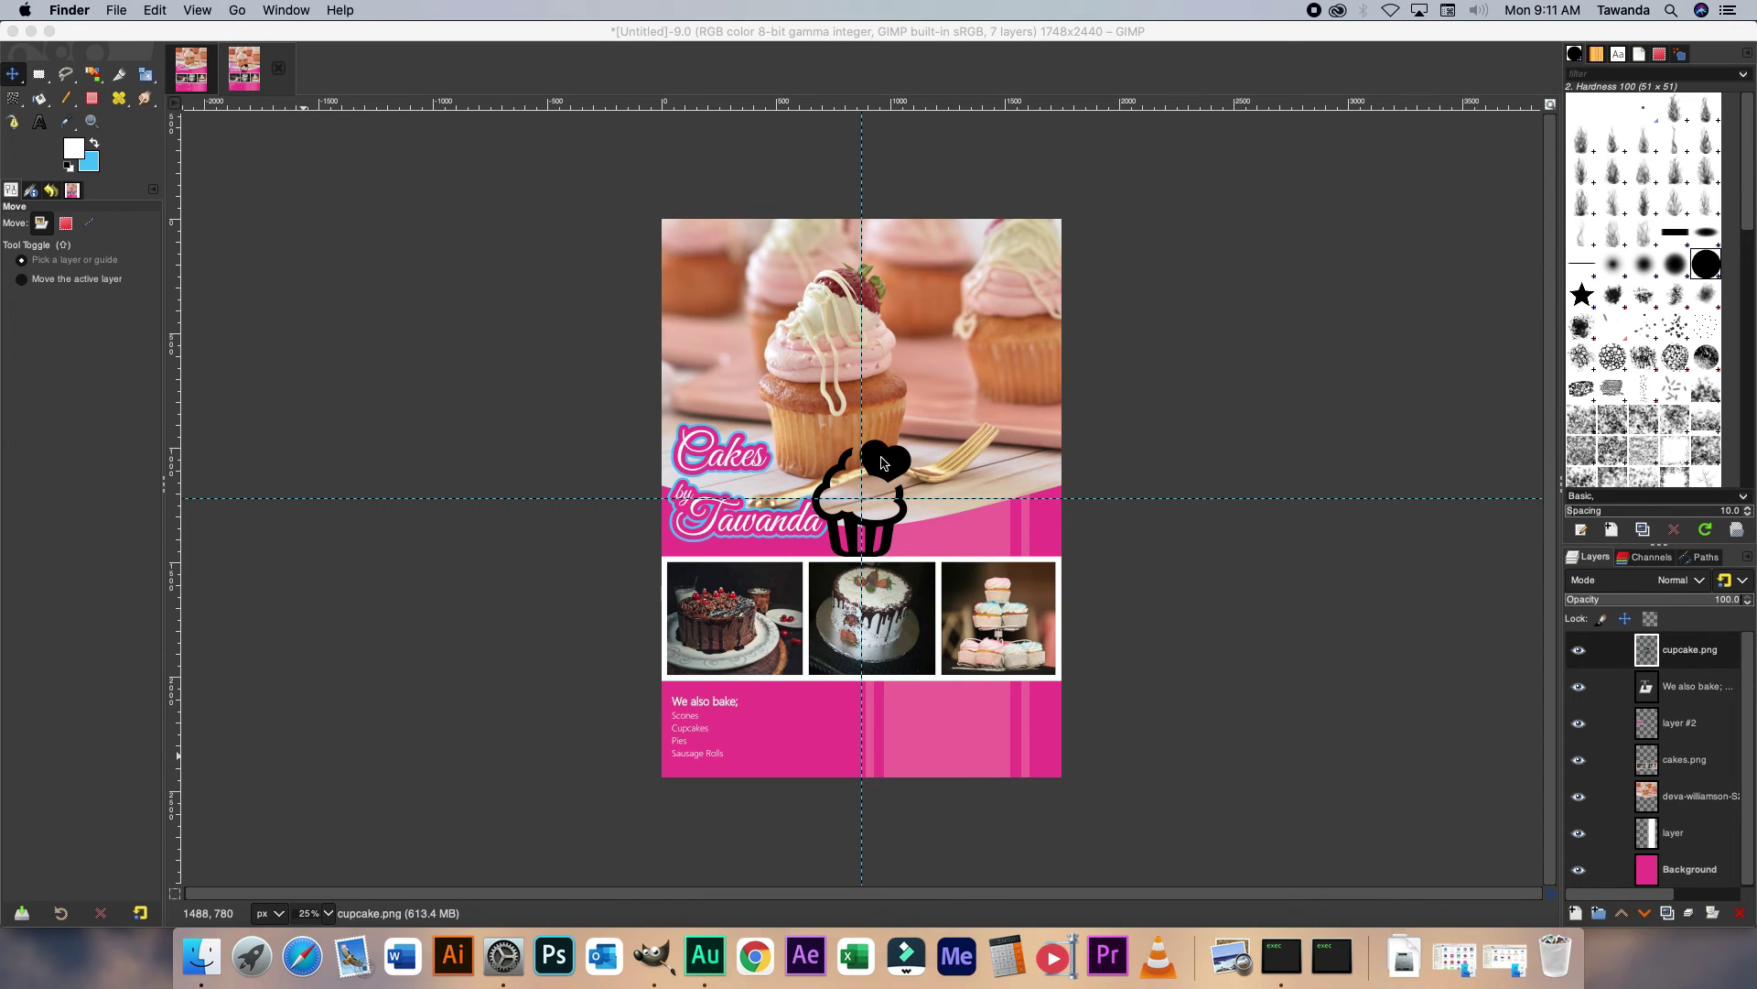
click(851, 641)
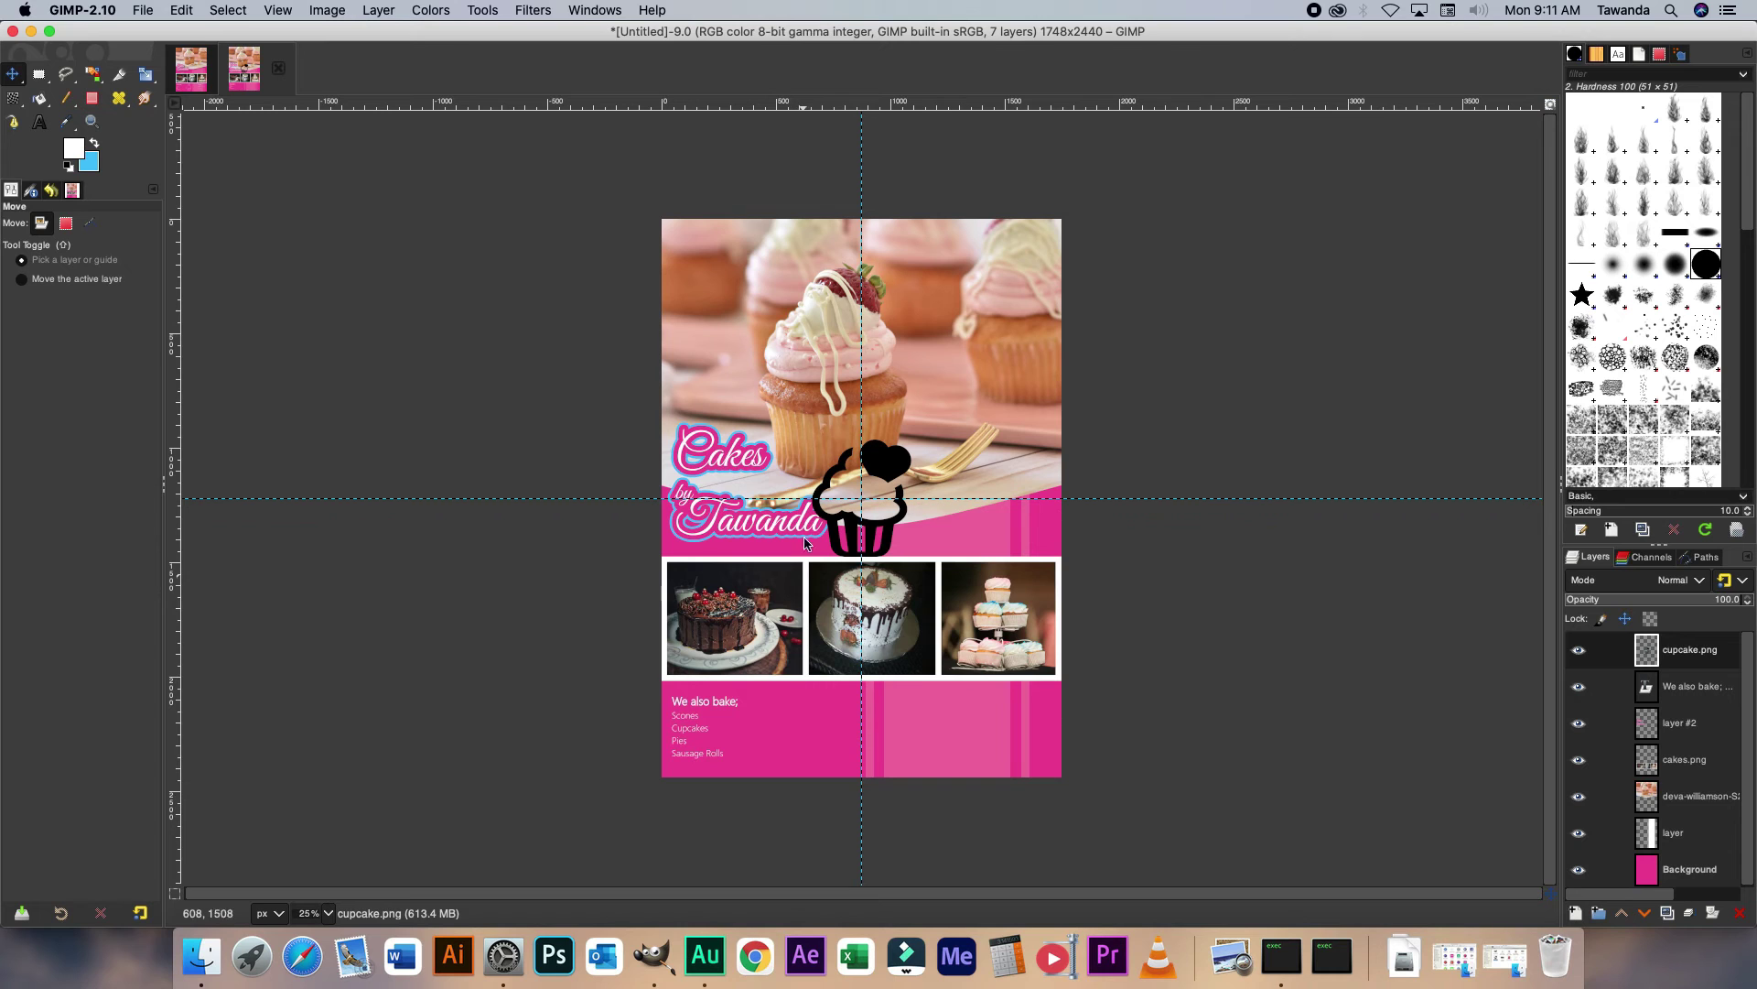
drag(886, 461, 835, 675)
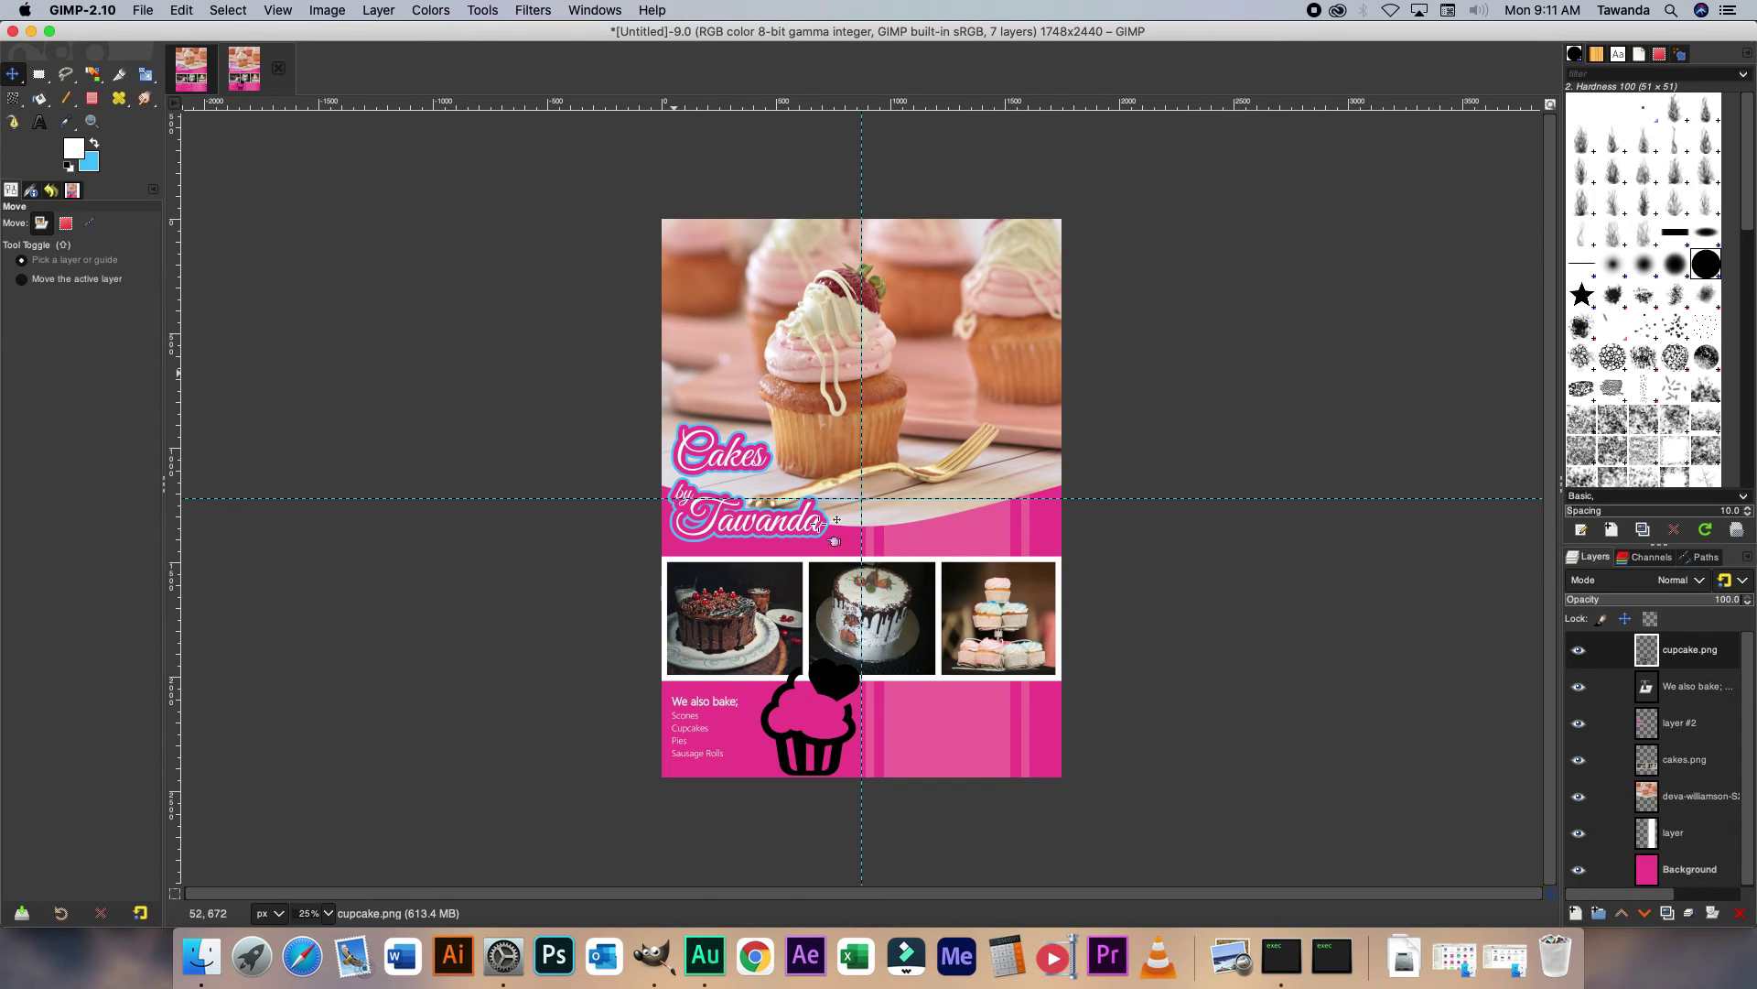
Invert the black cupcake graphic to white and lower its layer opacity to 10.
right_click(843, 682)
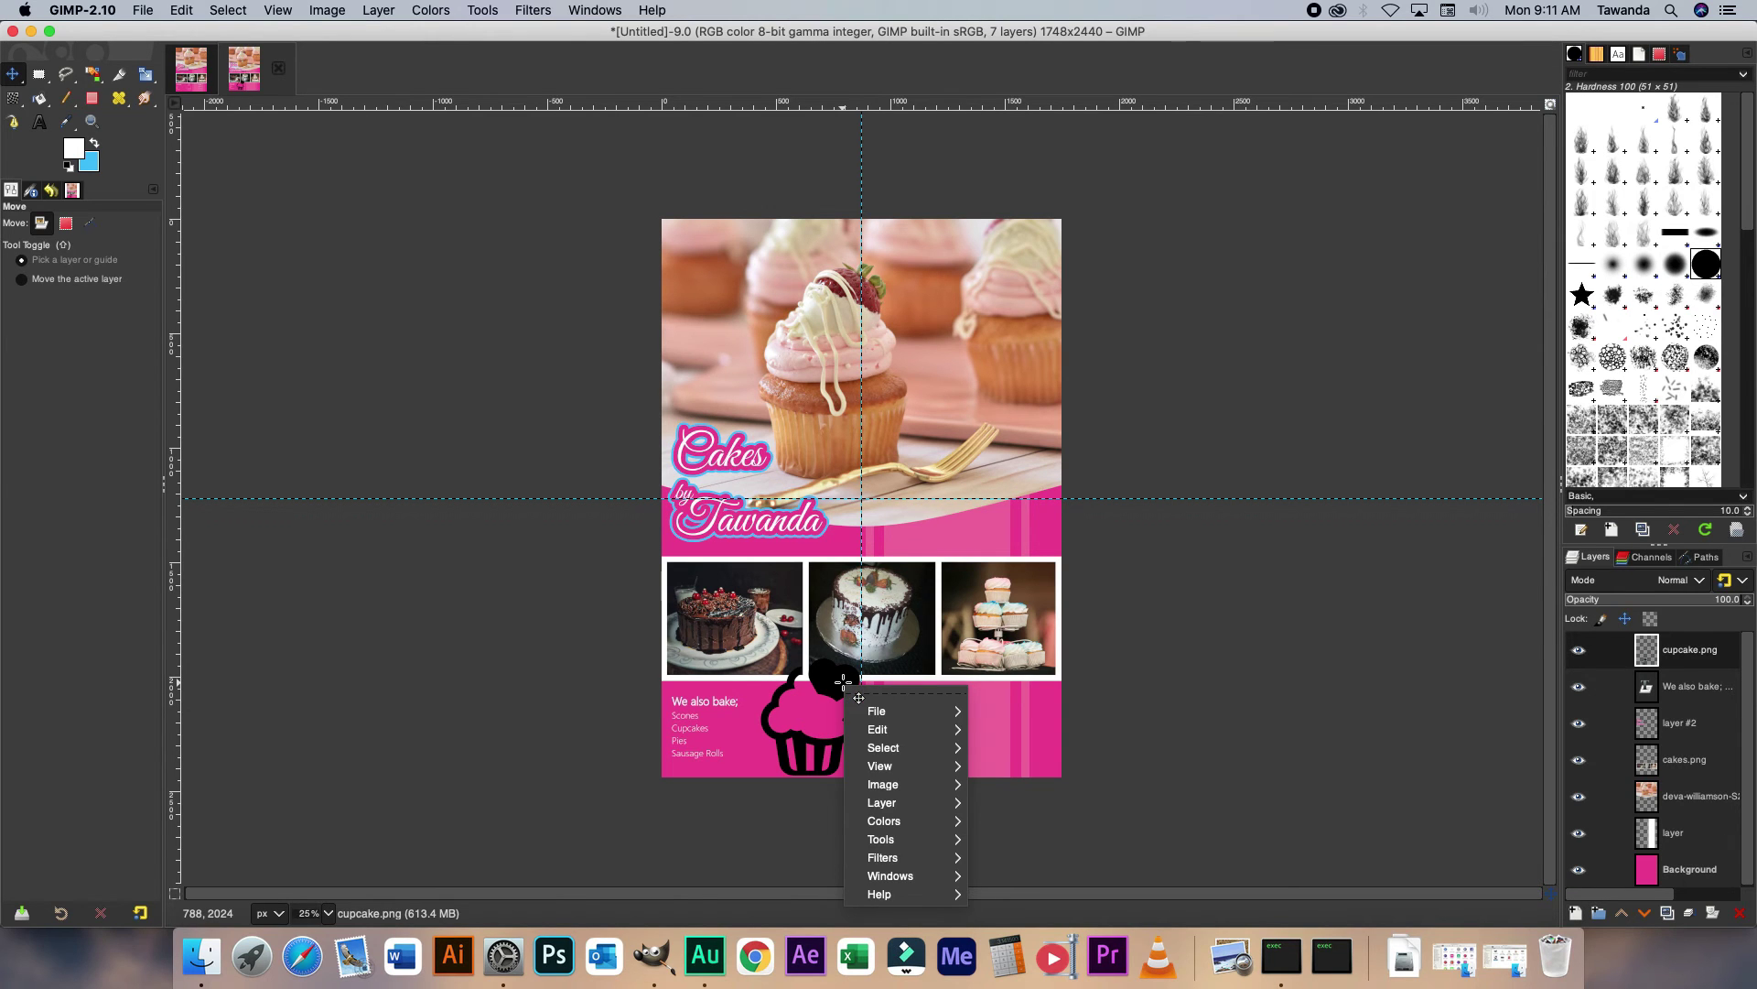
mouse_move(941, 829)
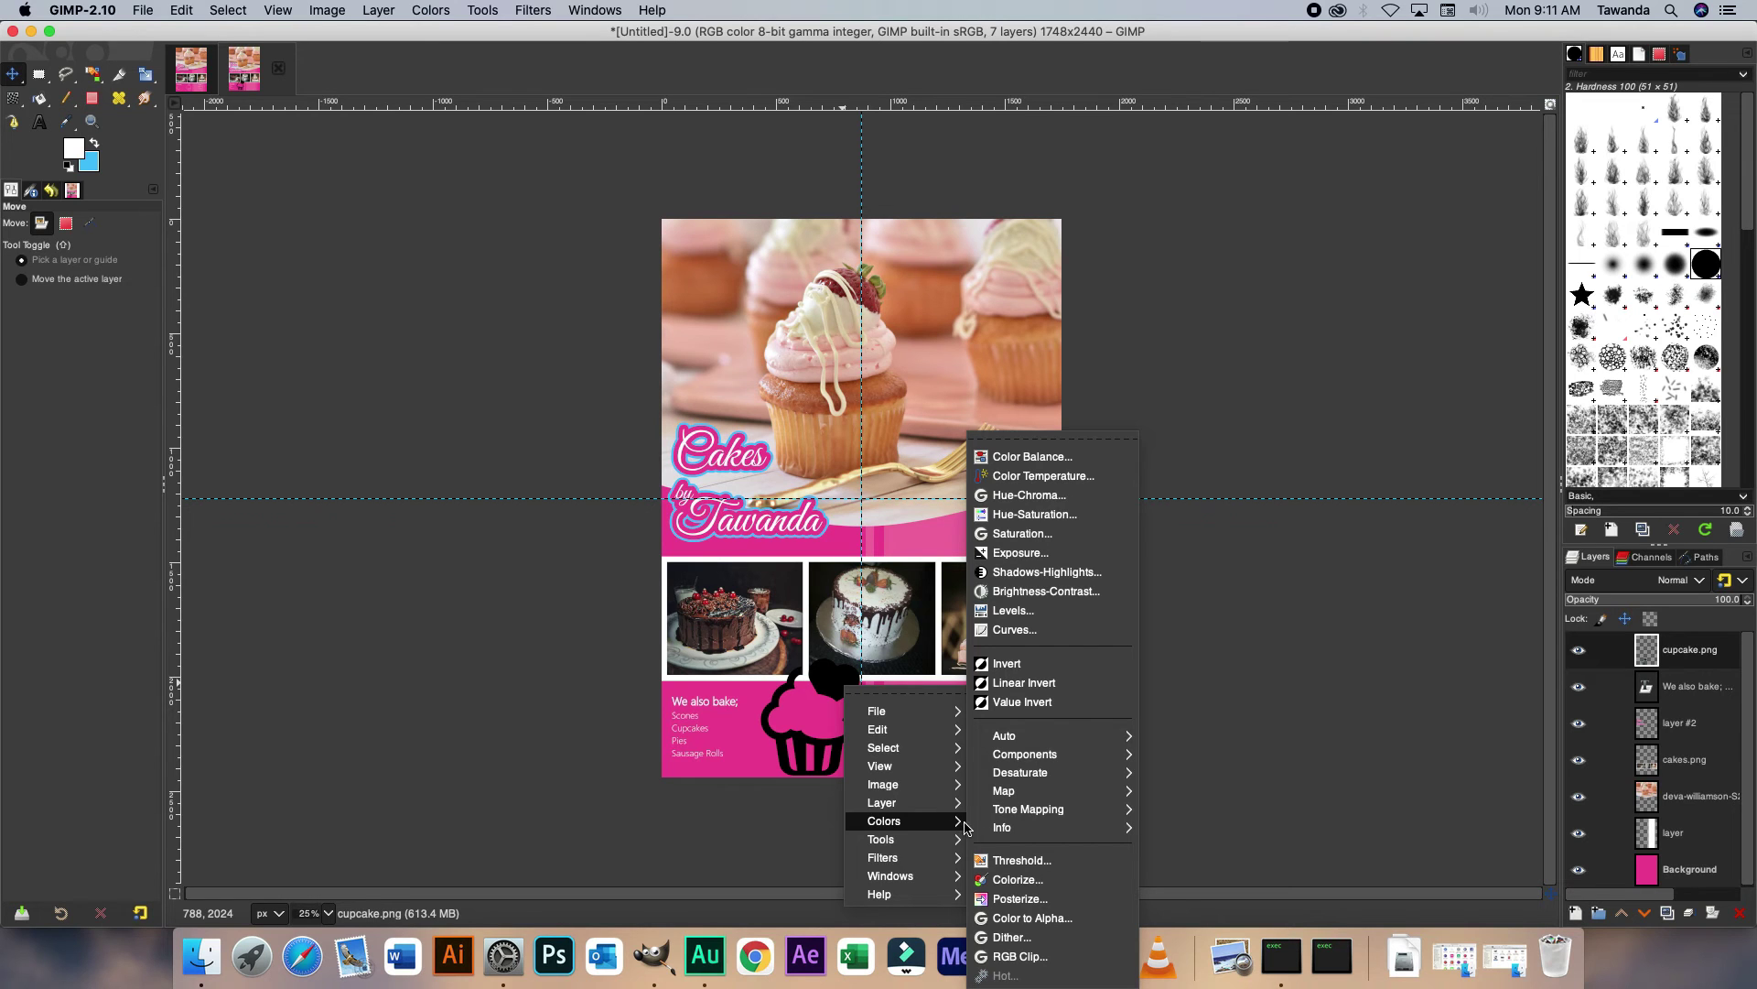
click(1044, 662)
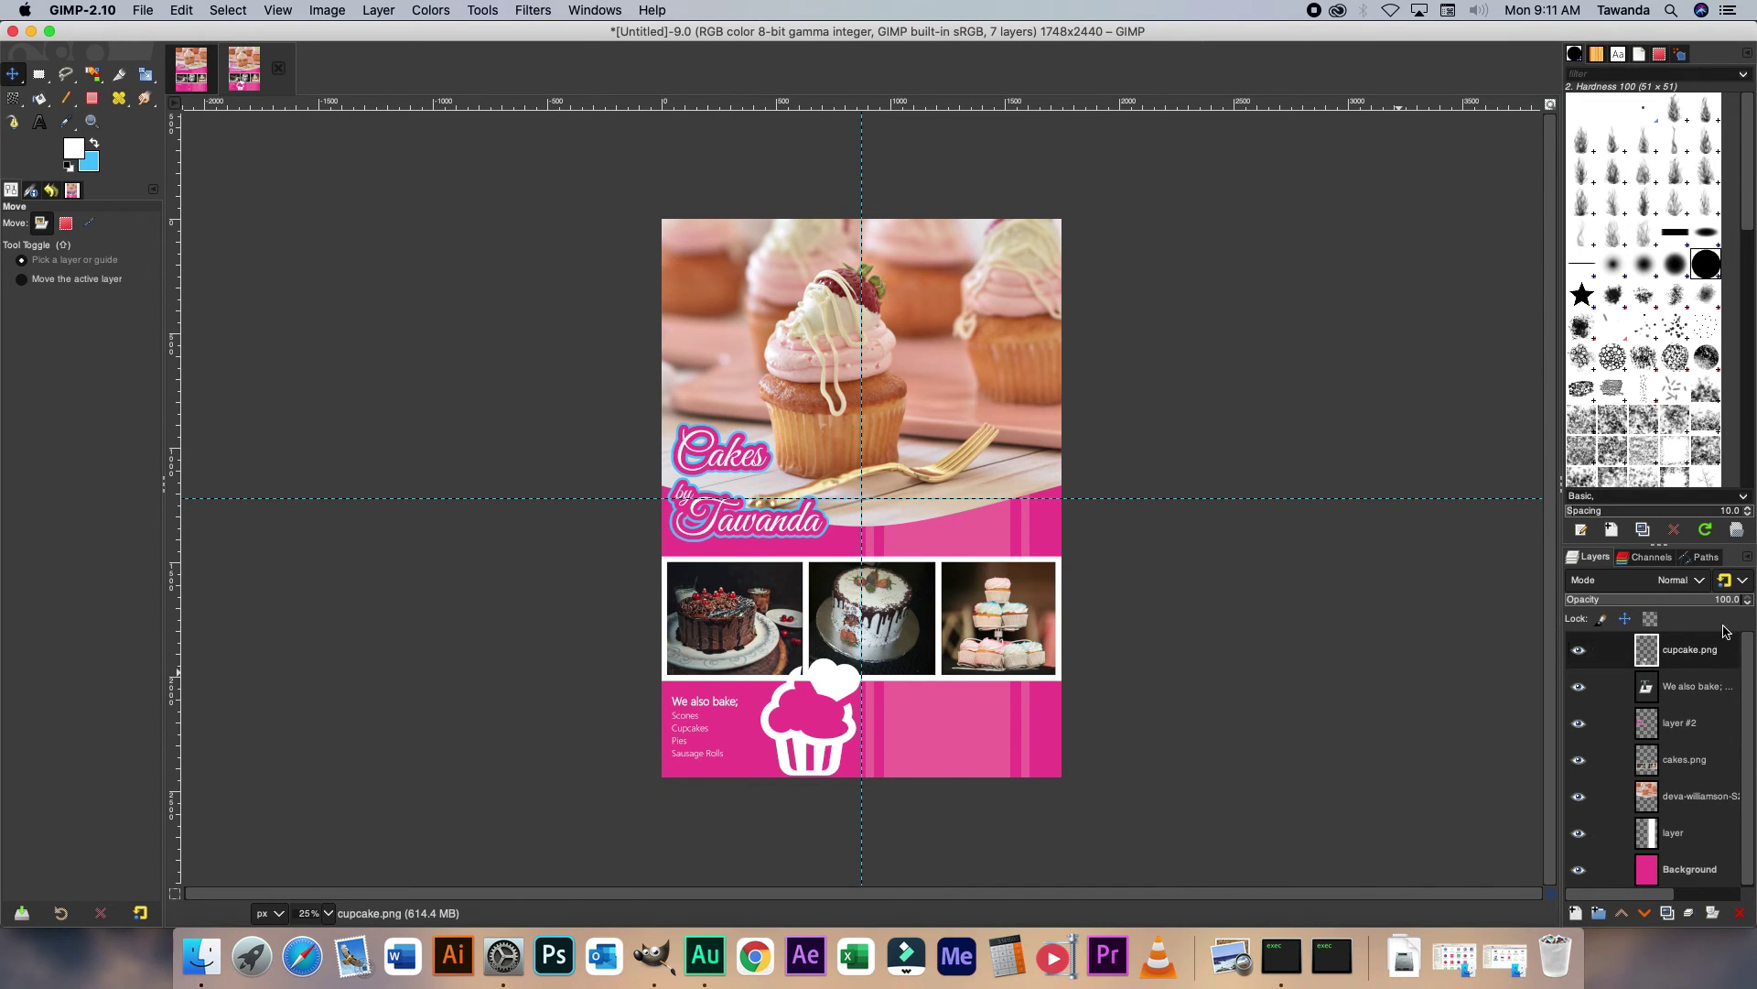
drag(1726, 596, 1726, 615)
key(Return)
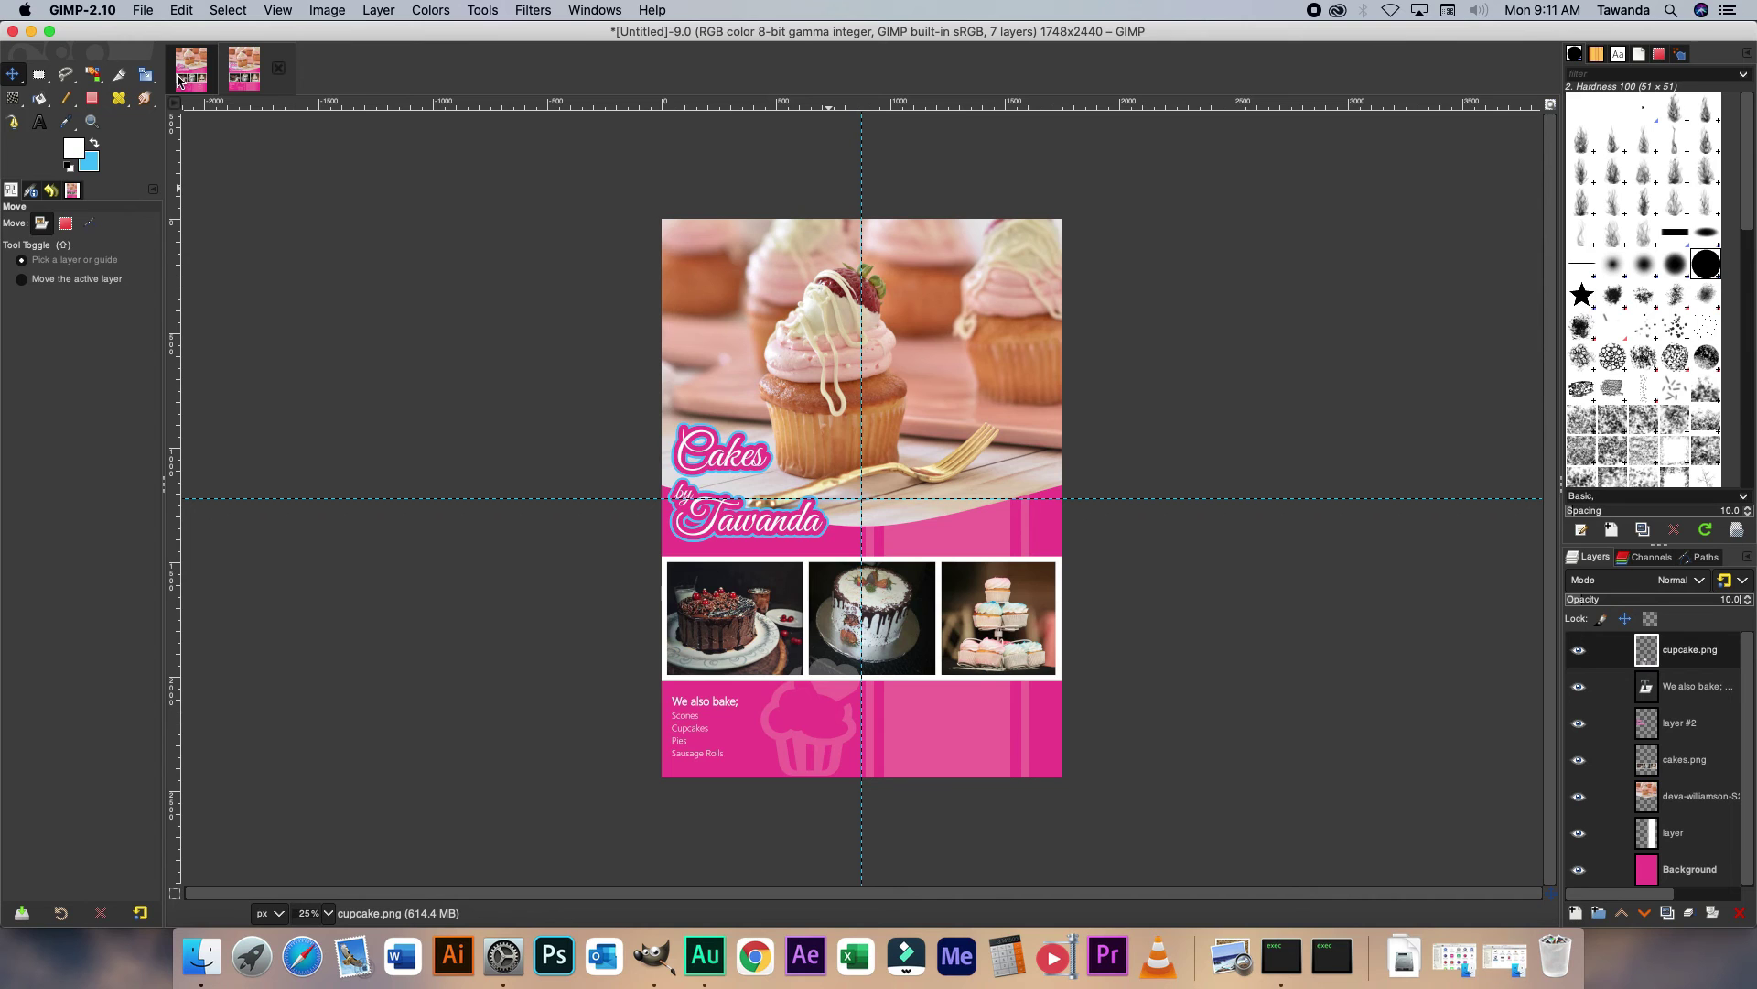
Scale the faded cupcake graphic down proportionally to about 342 × 342 px so it fits below the cake strip.
click(146, 74)
click(884, 662)
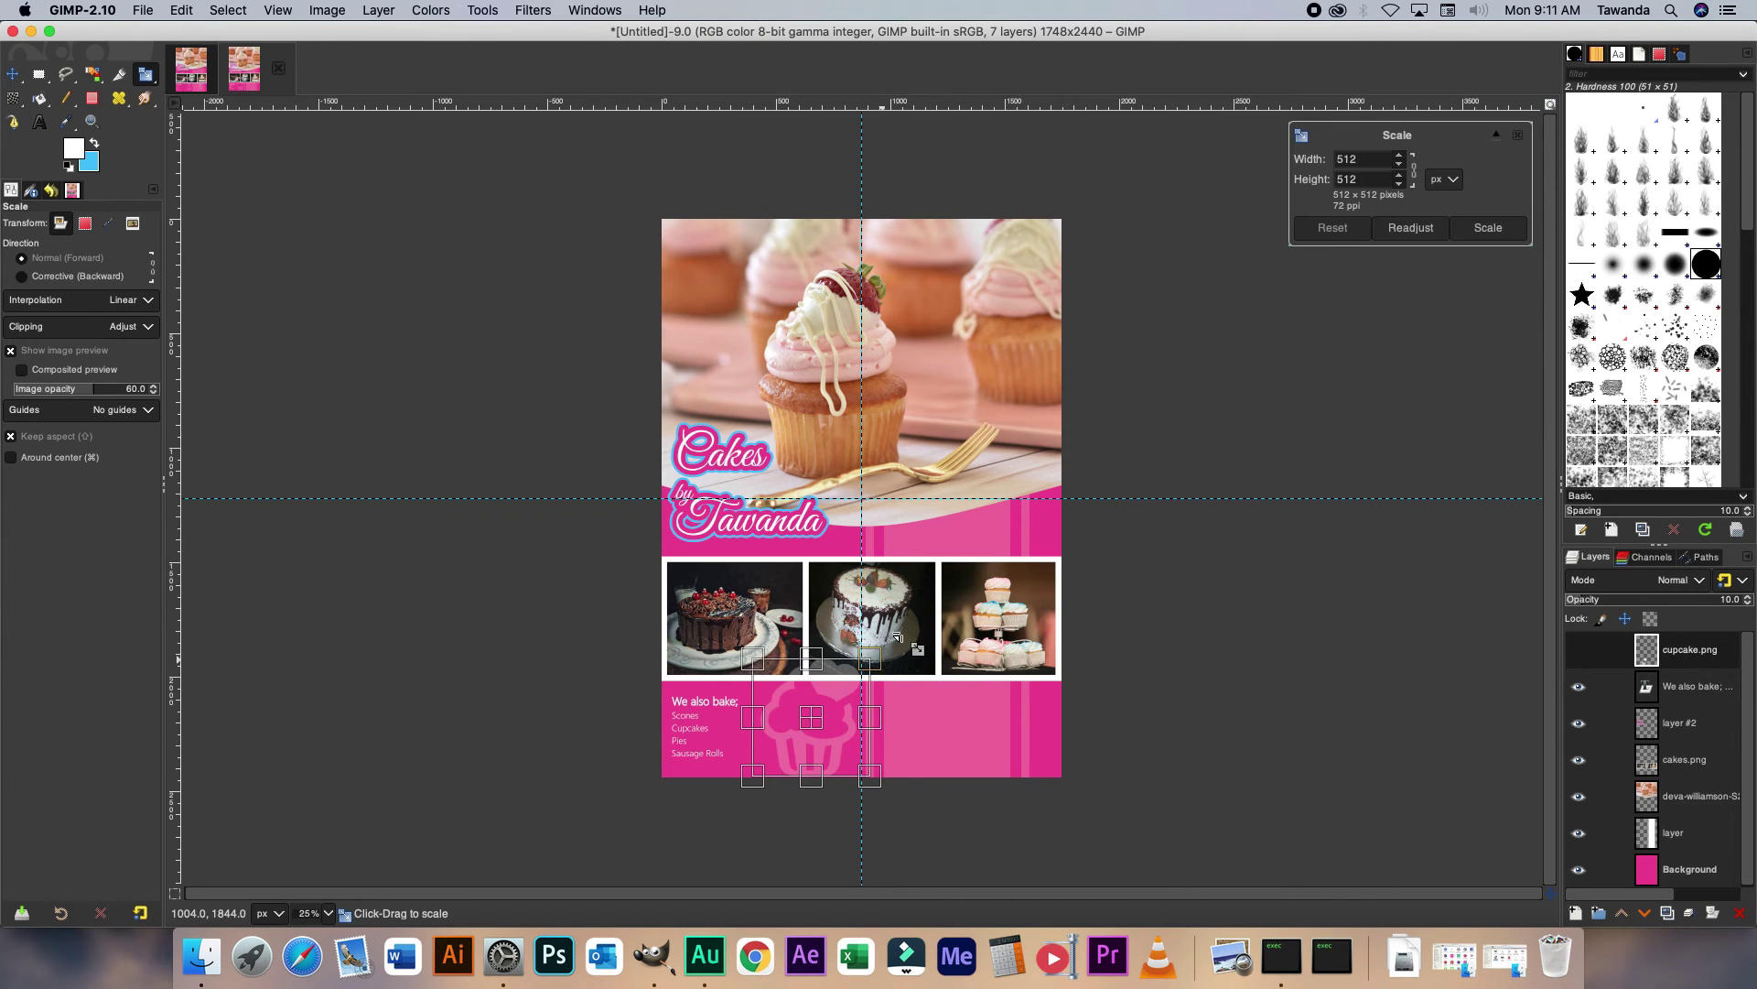
drag(867, 678, 832, 747)
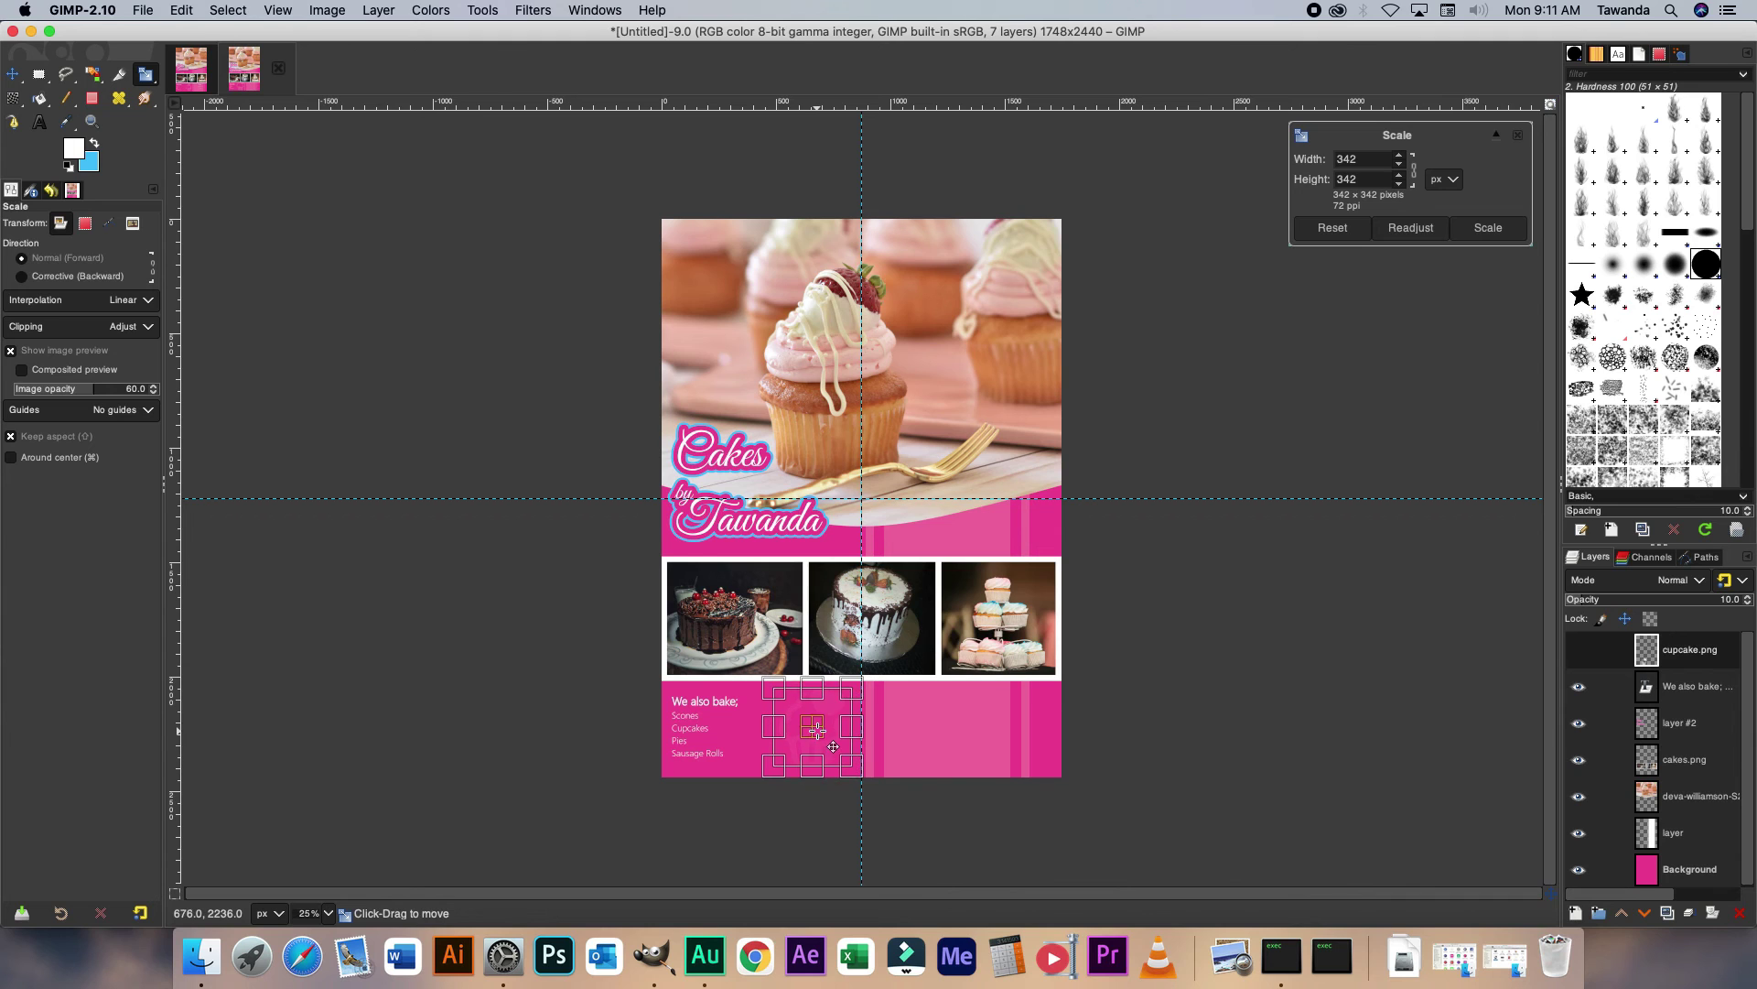
click(1488, 228)
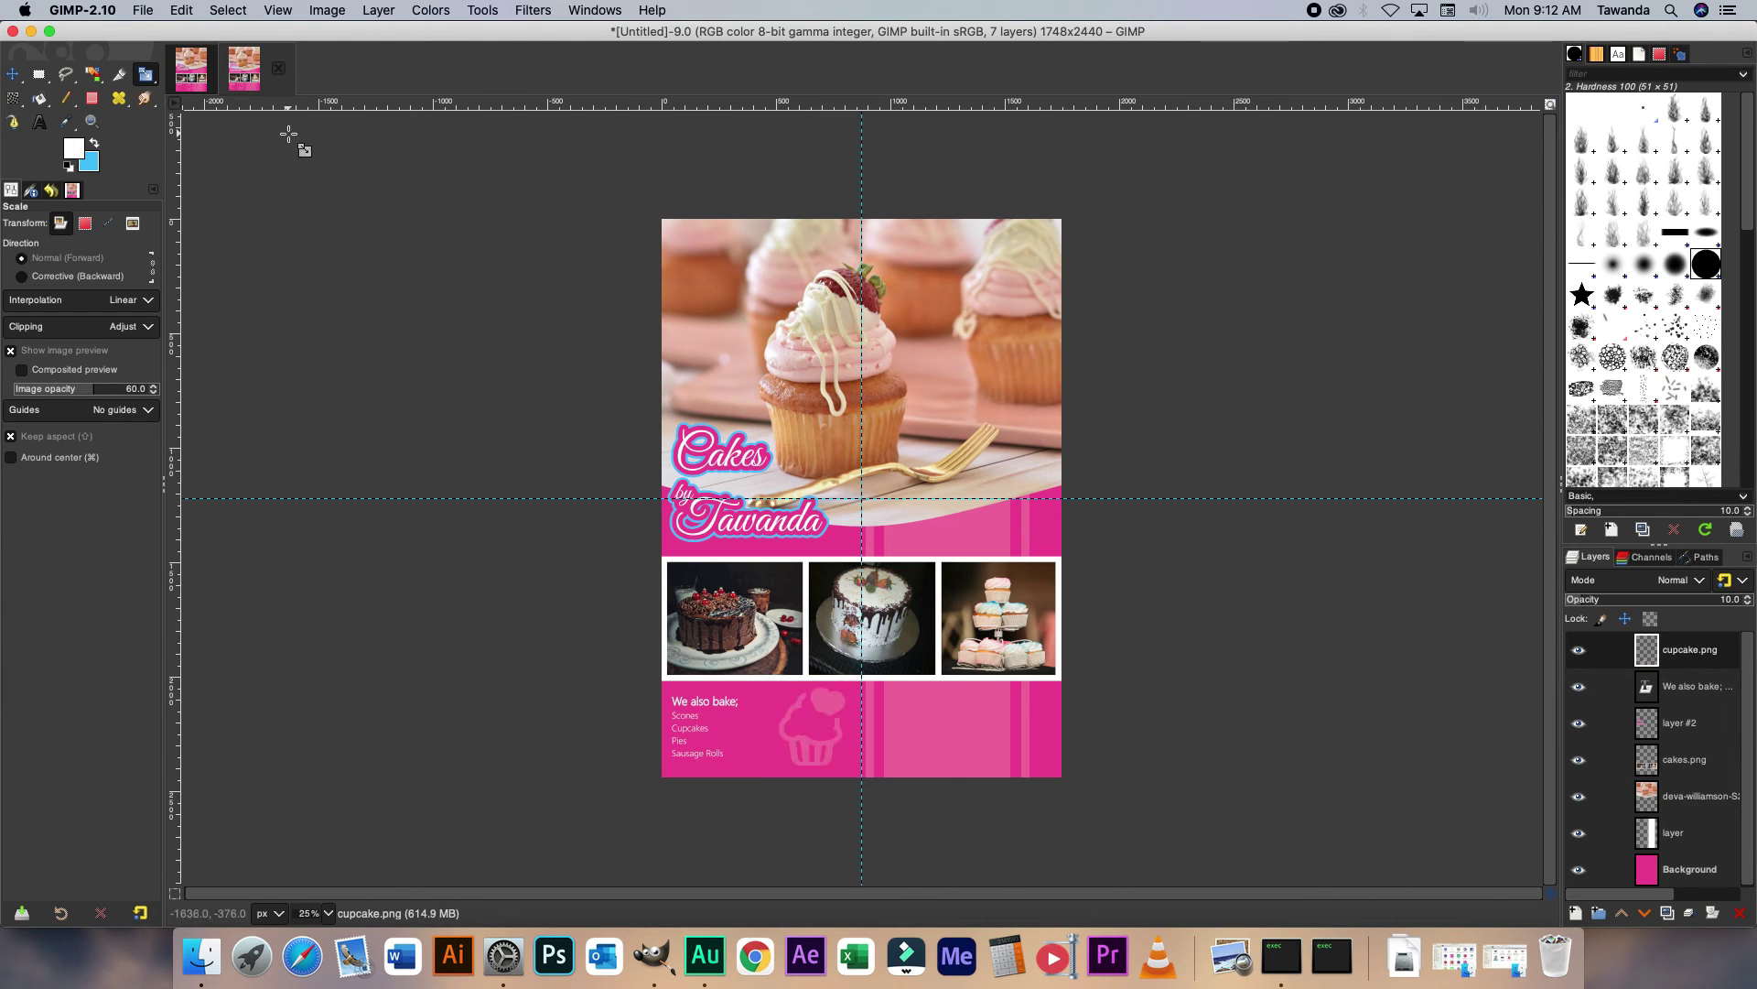
Rotate the cupcake graphic by about -18.57° and move it slightly left, closer to the baked-goods list.
click(153, 75)
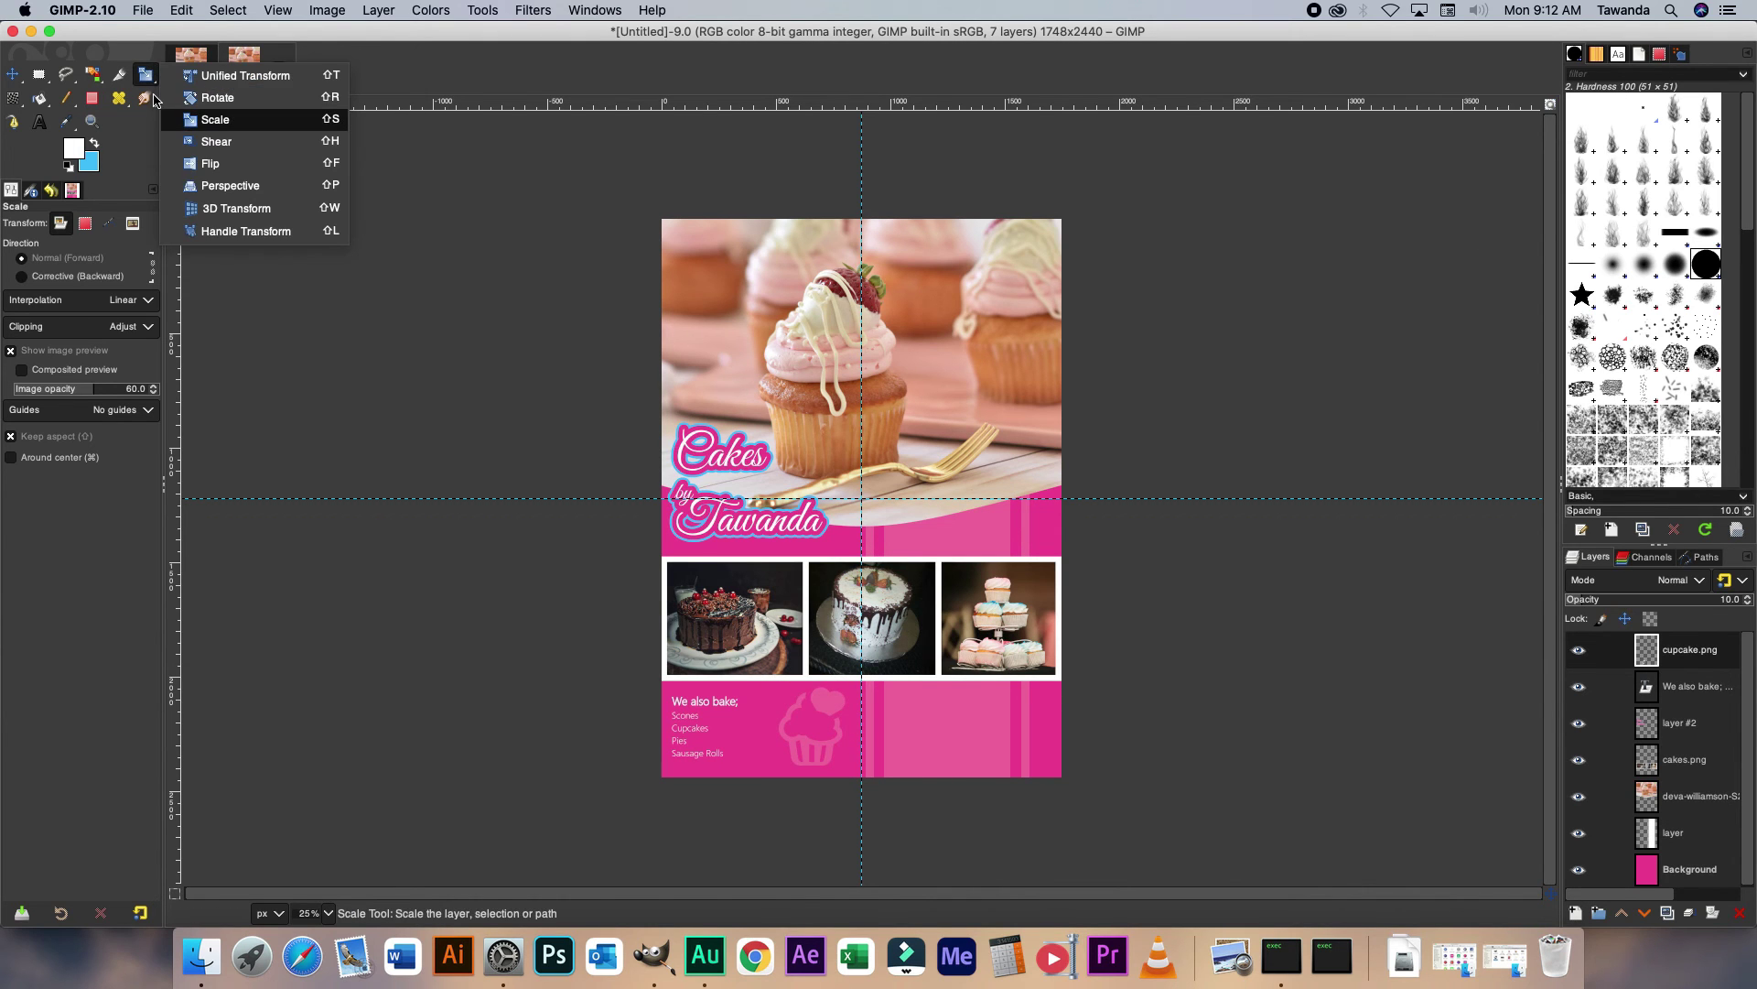
click(217, 97)
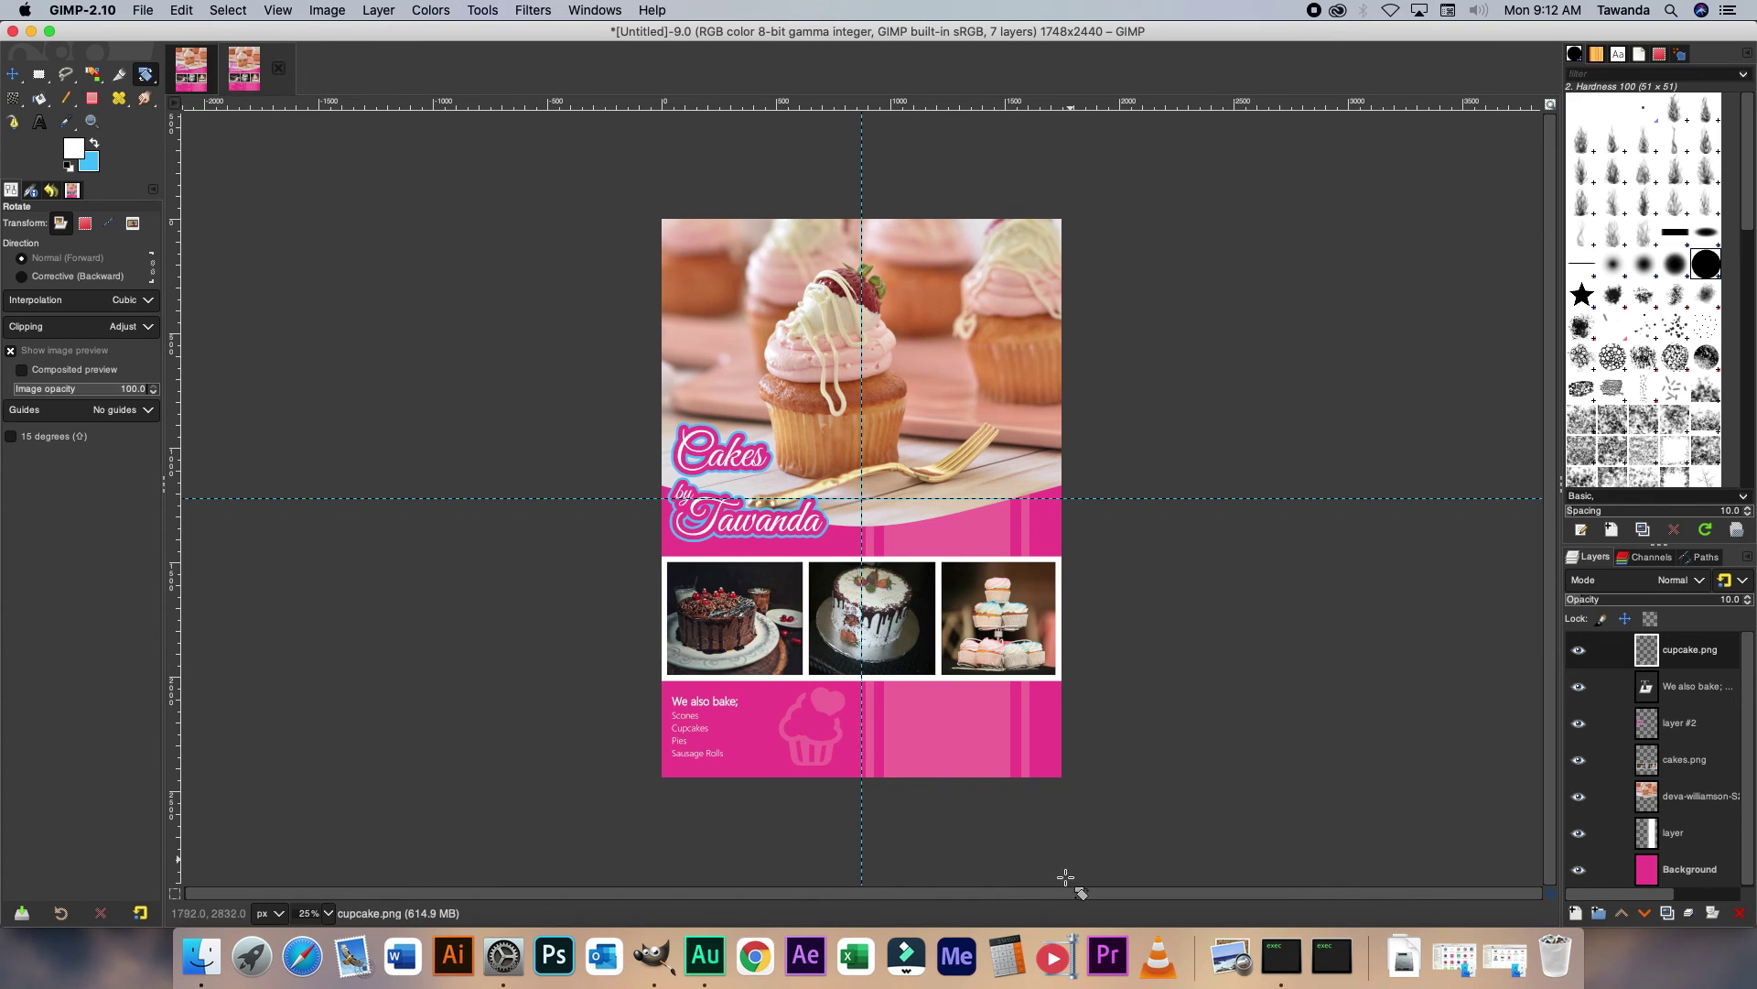
drag(780, 728, 796, 759)
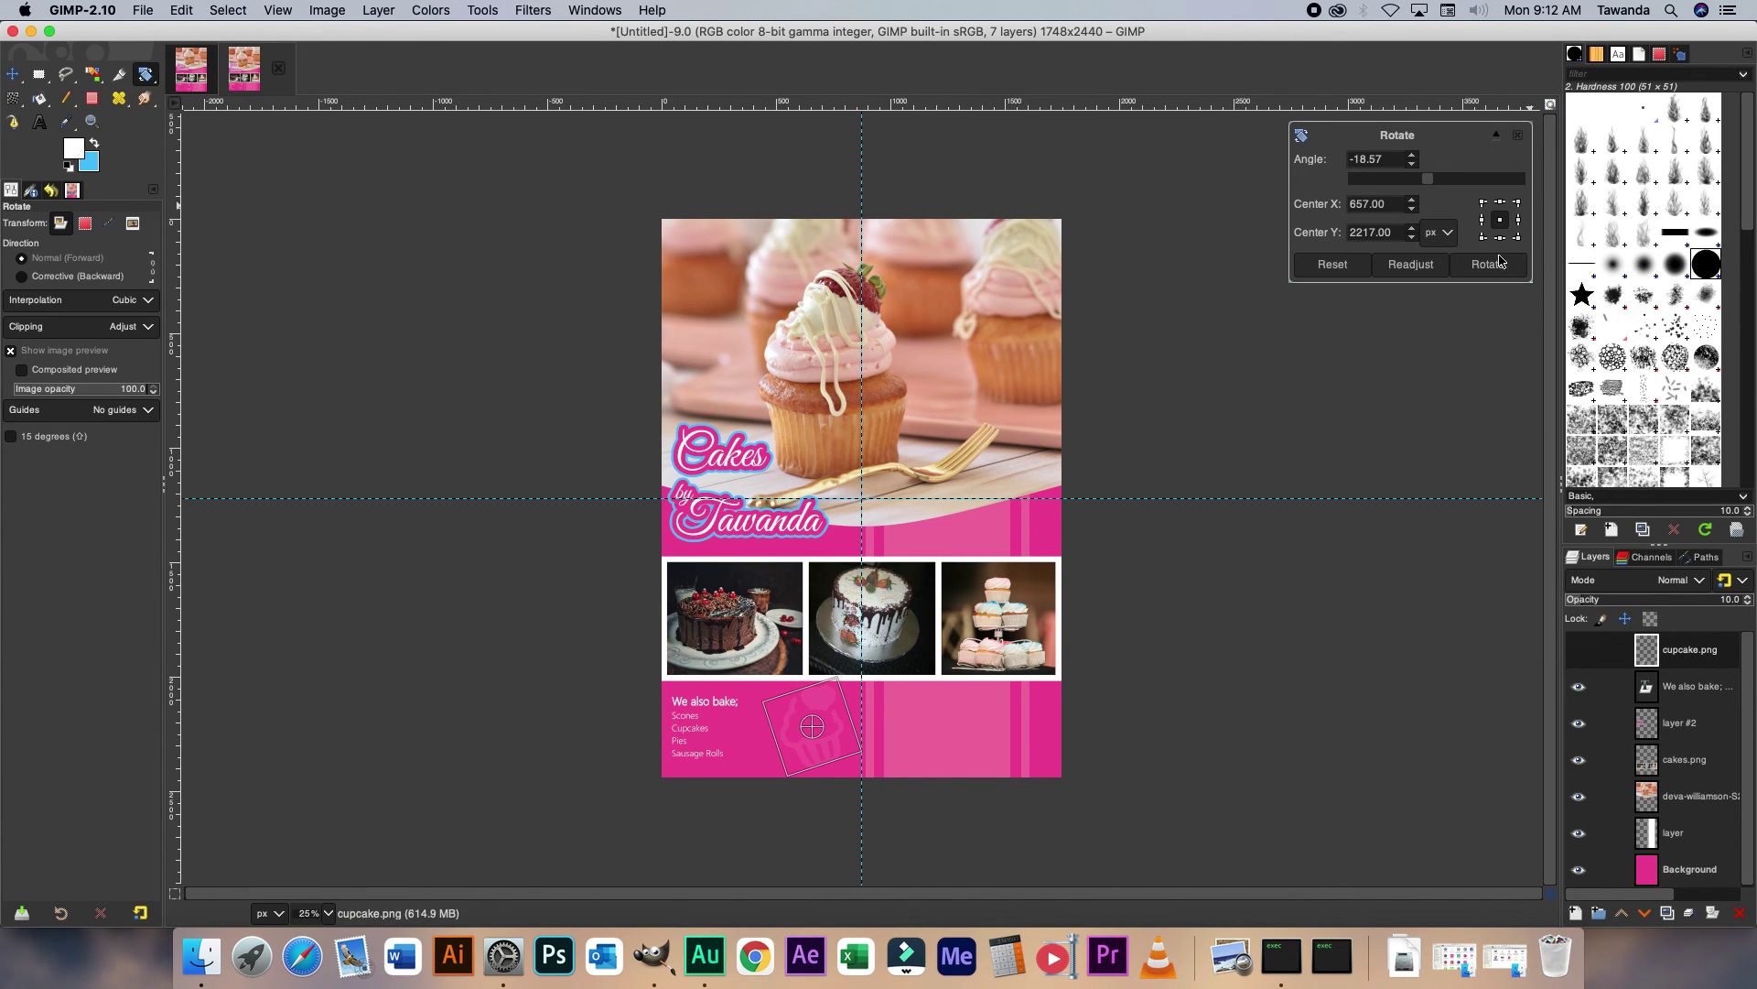
click(1488, 264)
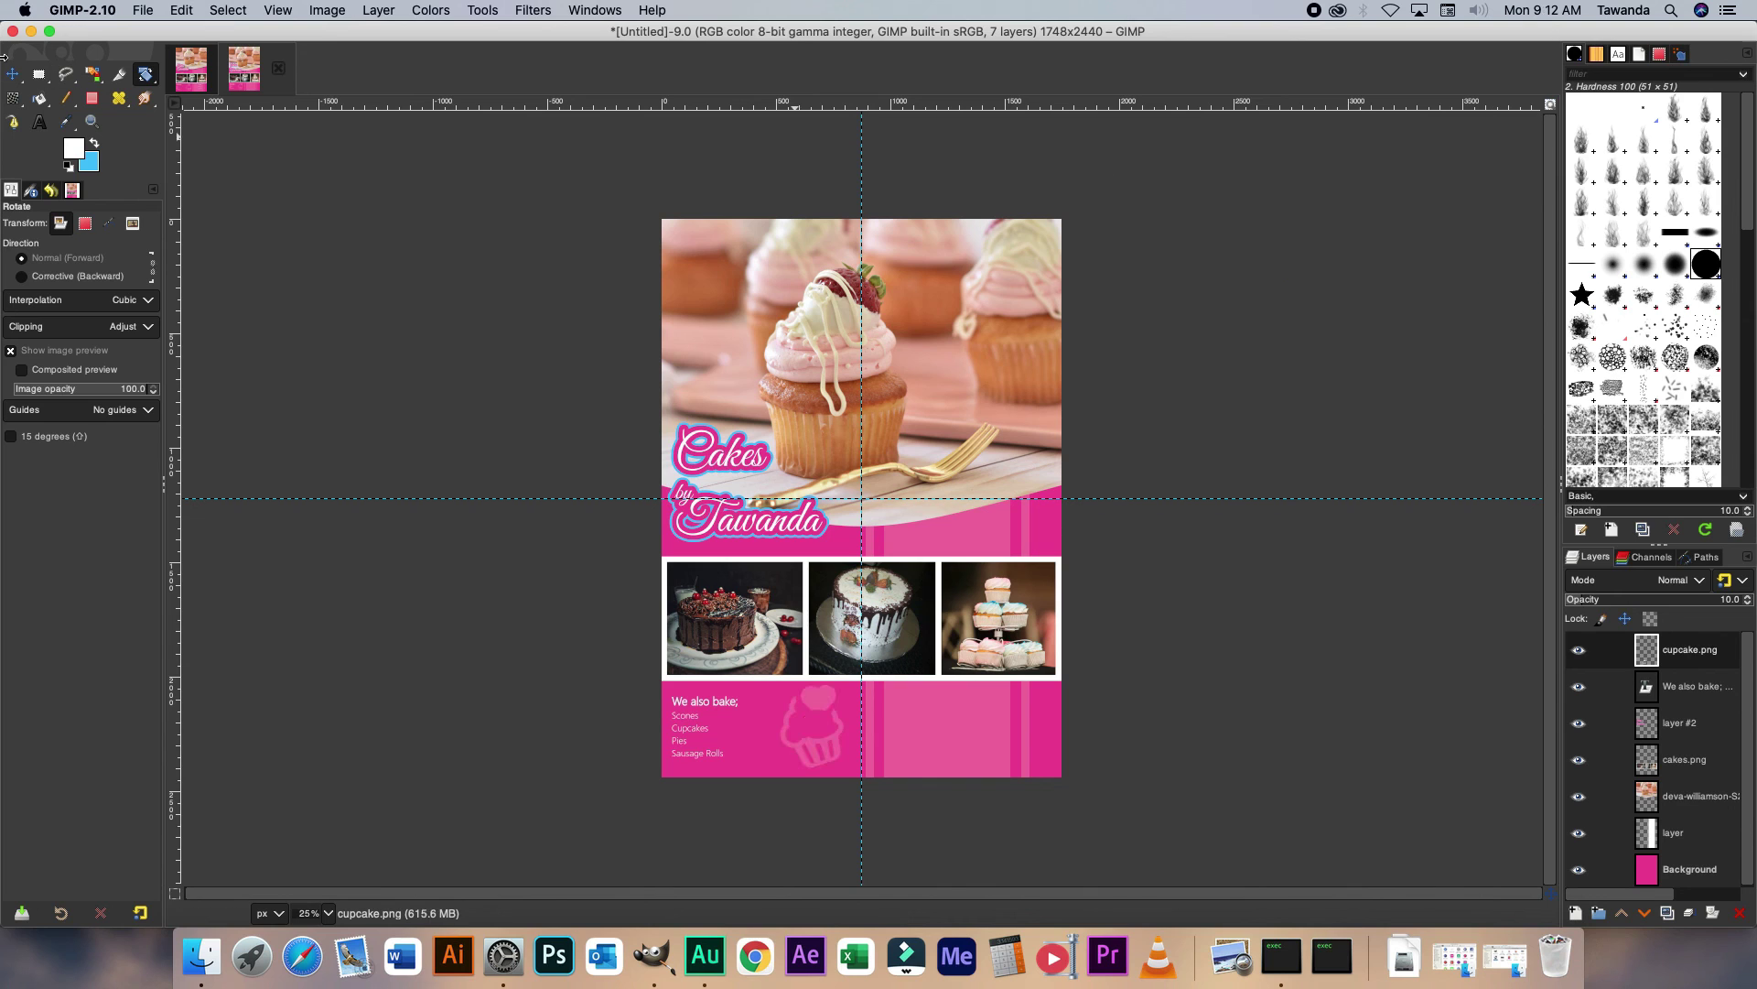
click(147, 82)
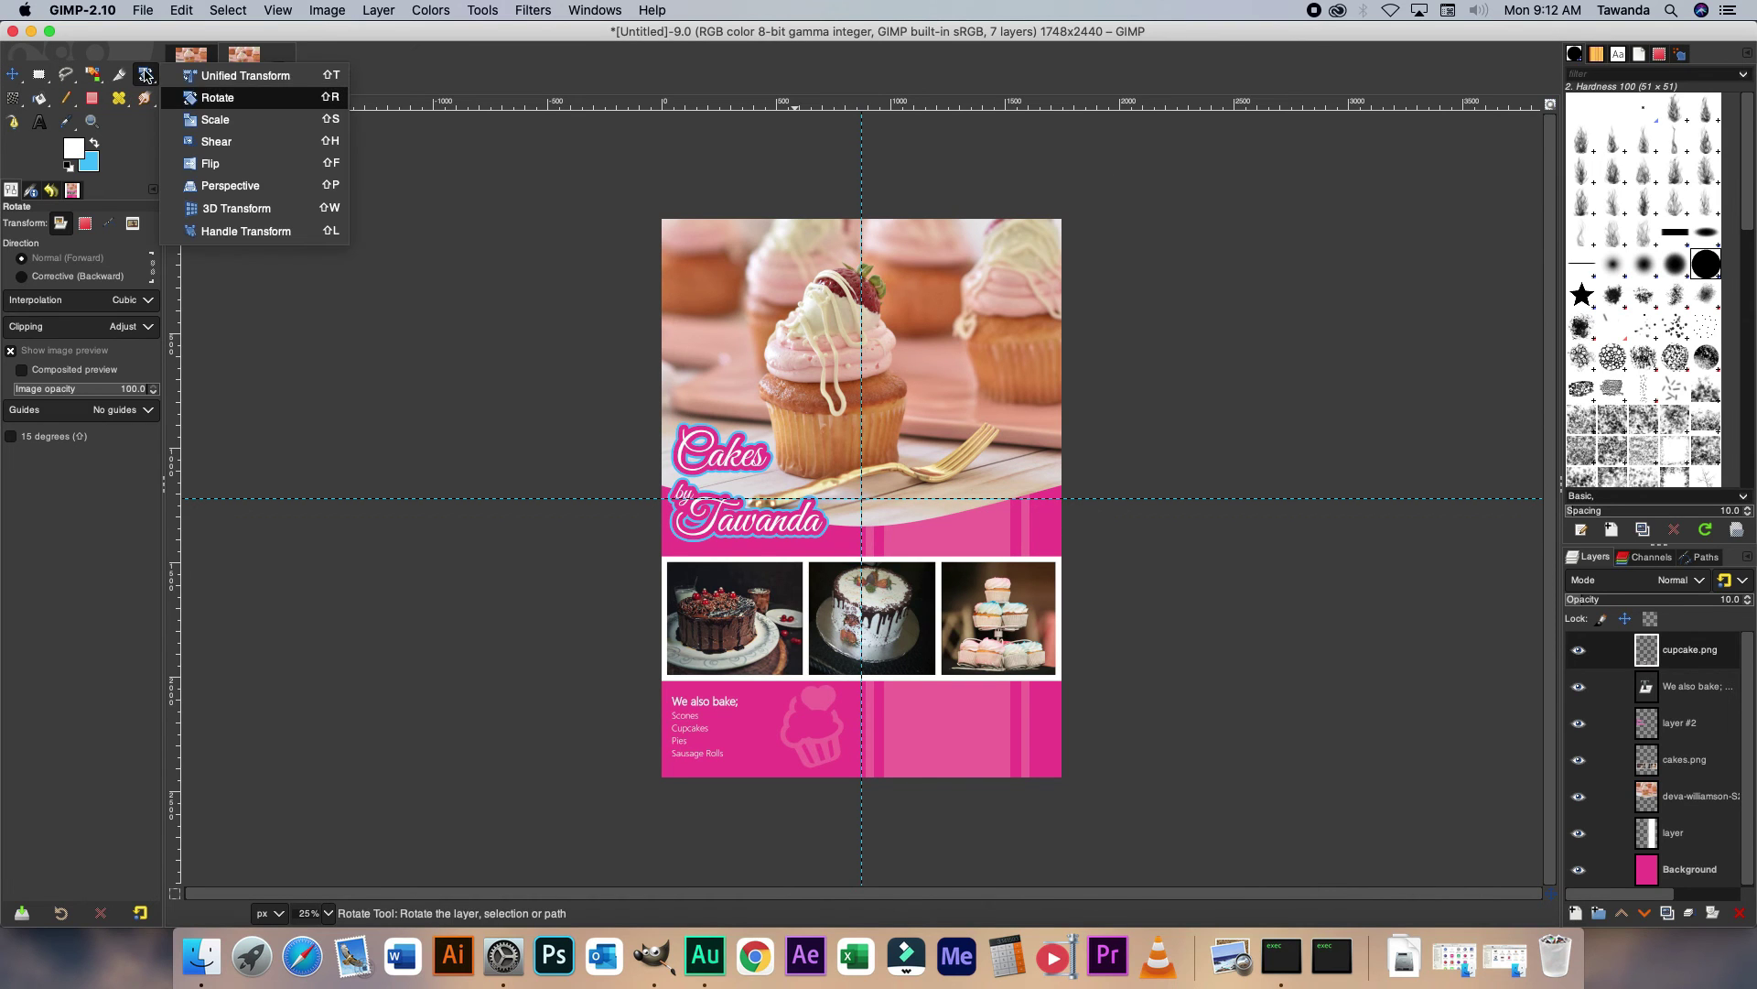
click(226, 121)
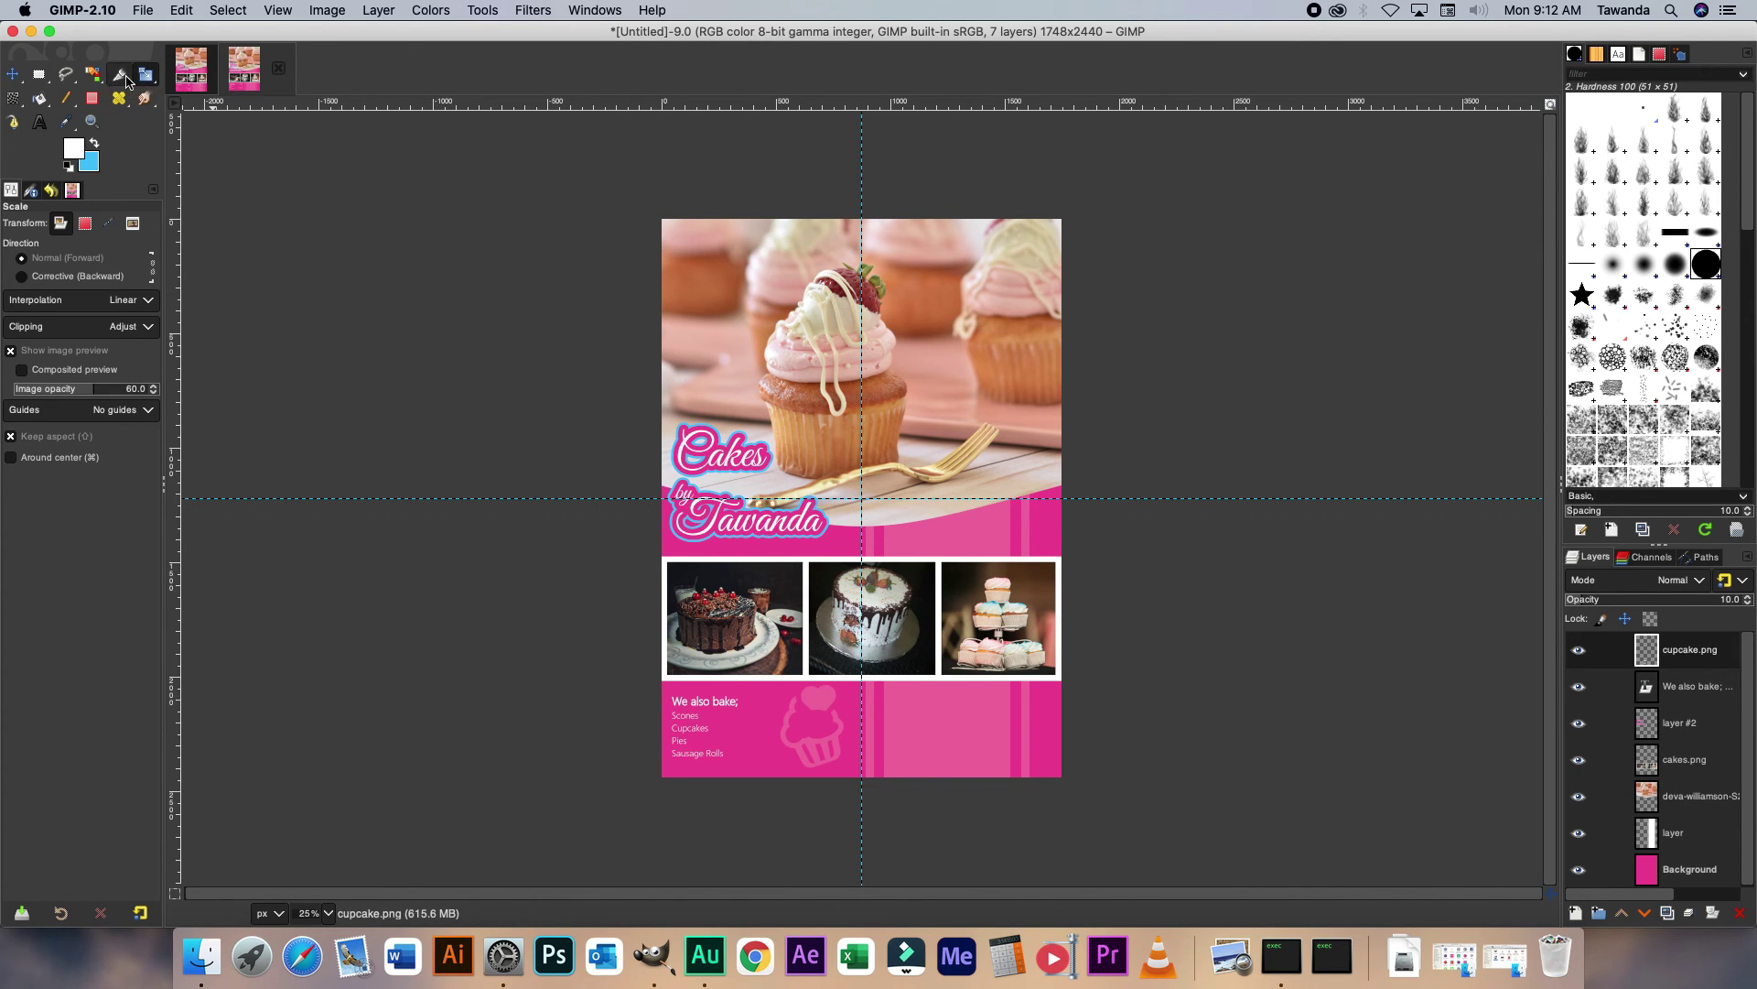
click(13, 74)
drag(817, 703, 810, 704)
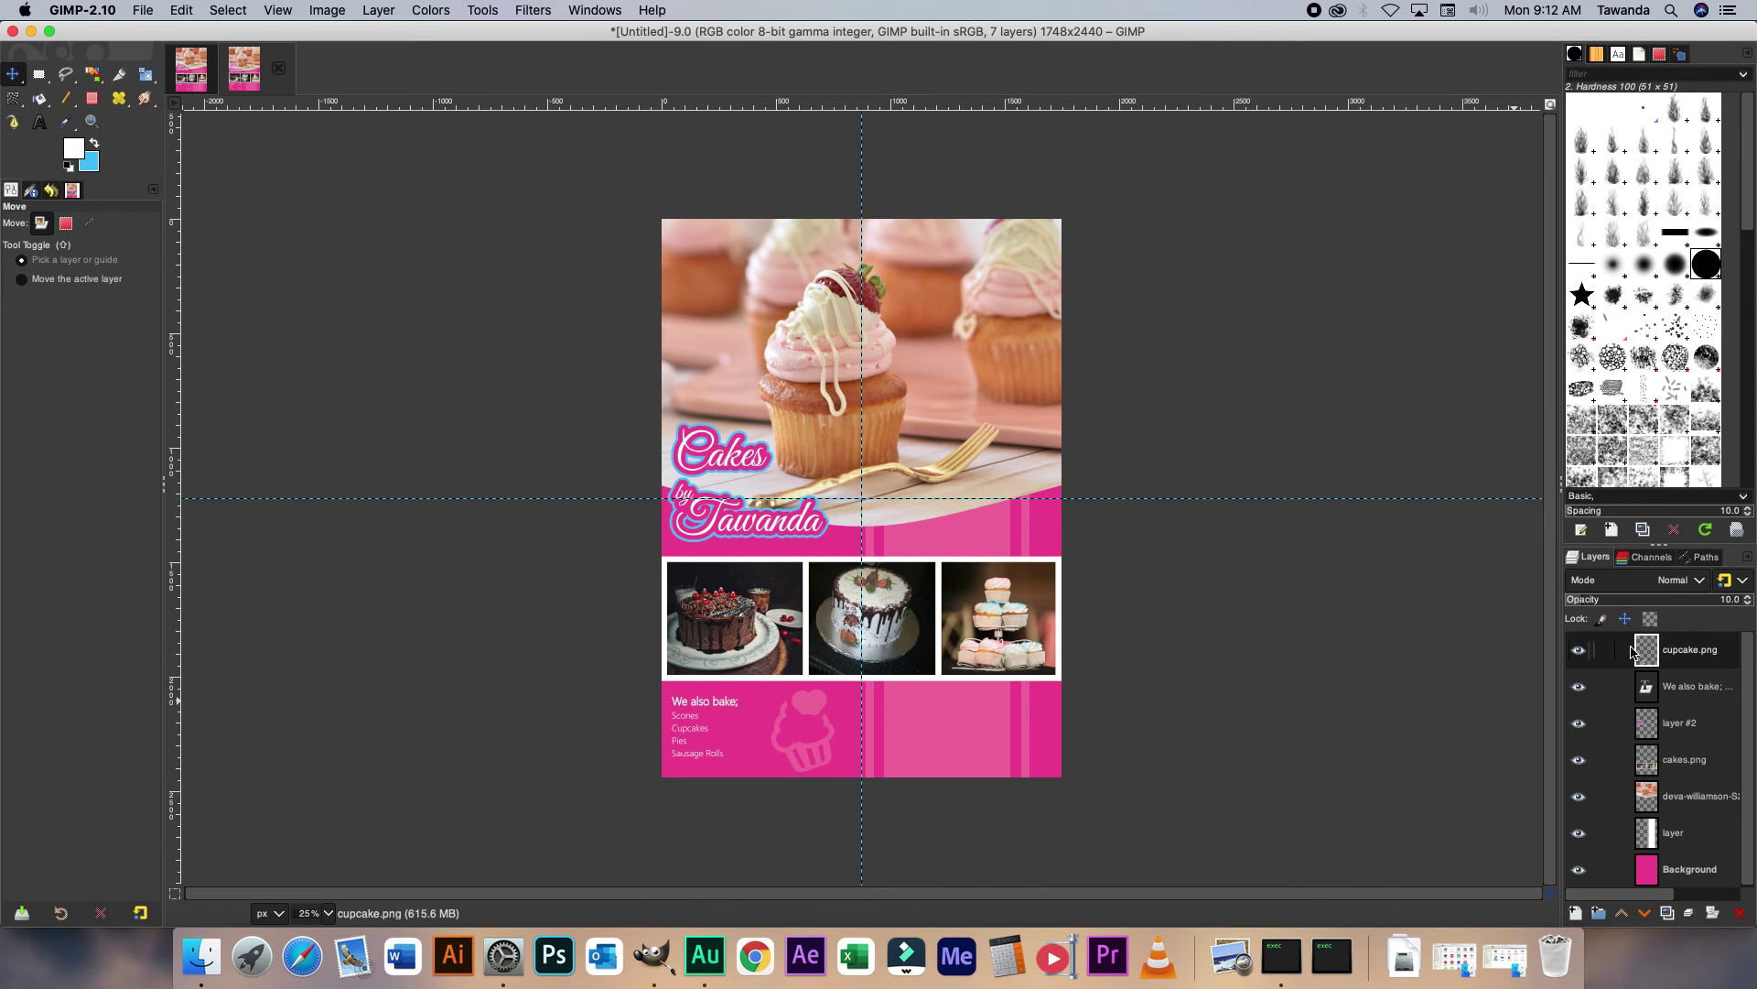
Duplicate the cupcake layer, move the copy to the left end of the cake strip, and lower it beneath the cakes.png layer.
right_click(1665, 652)
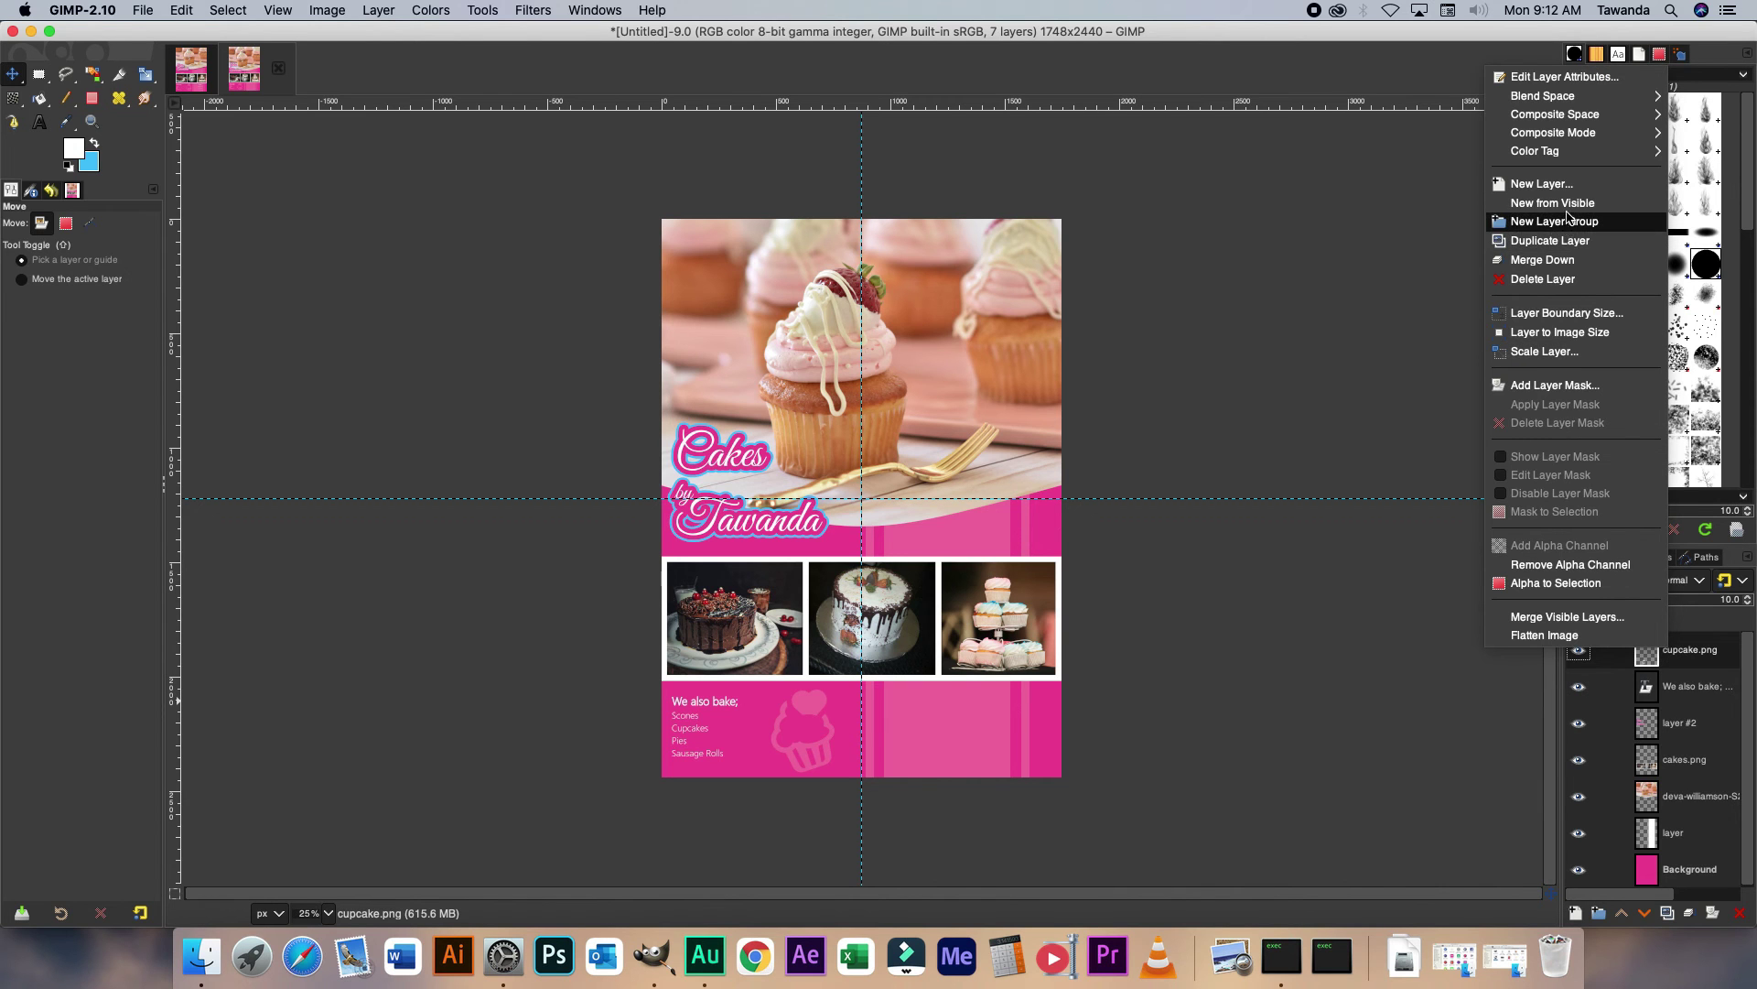
click(1556, 240)
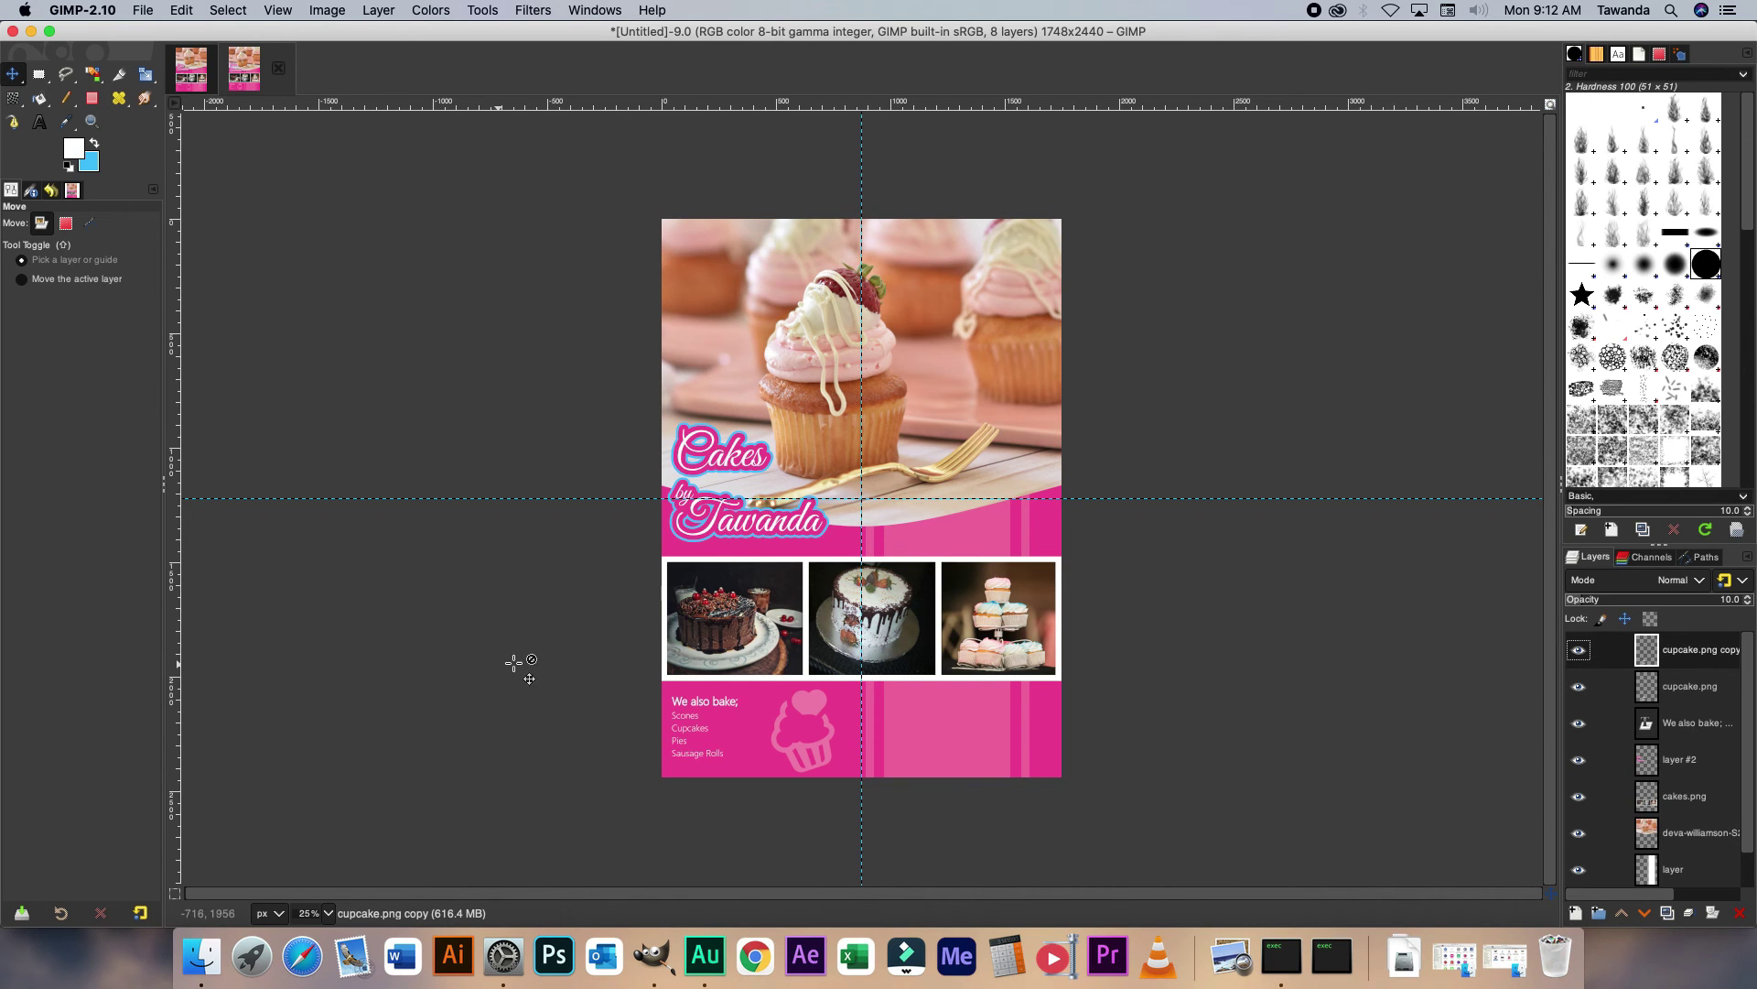
drag(812, 708, 701, 562)
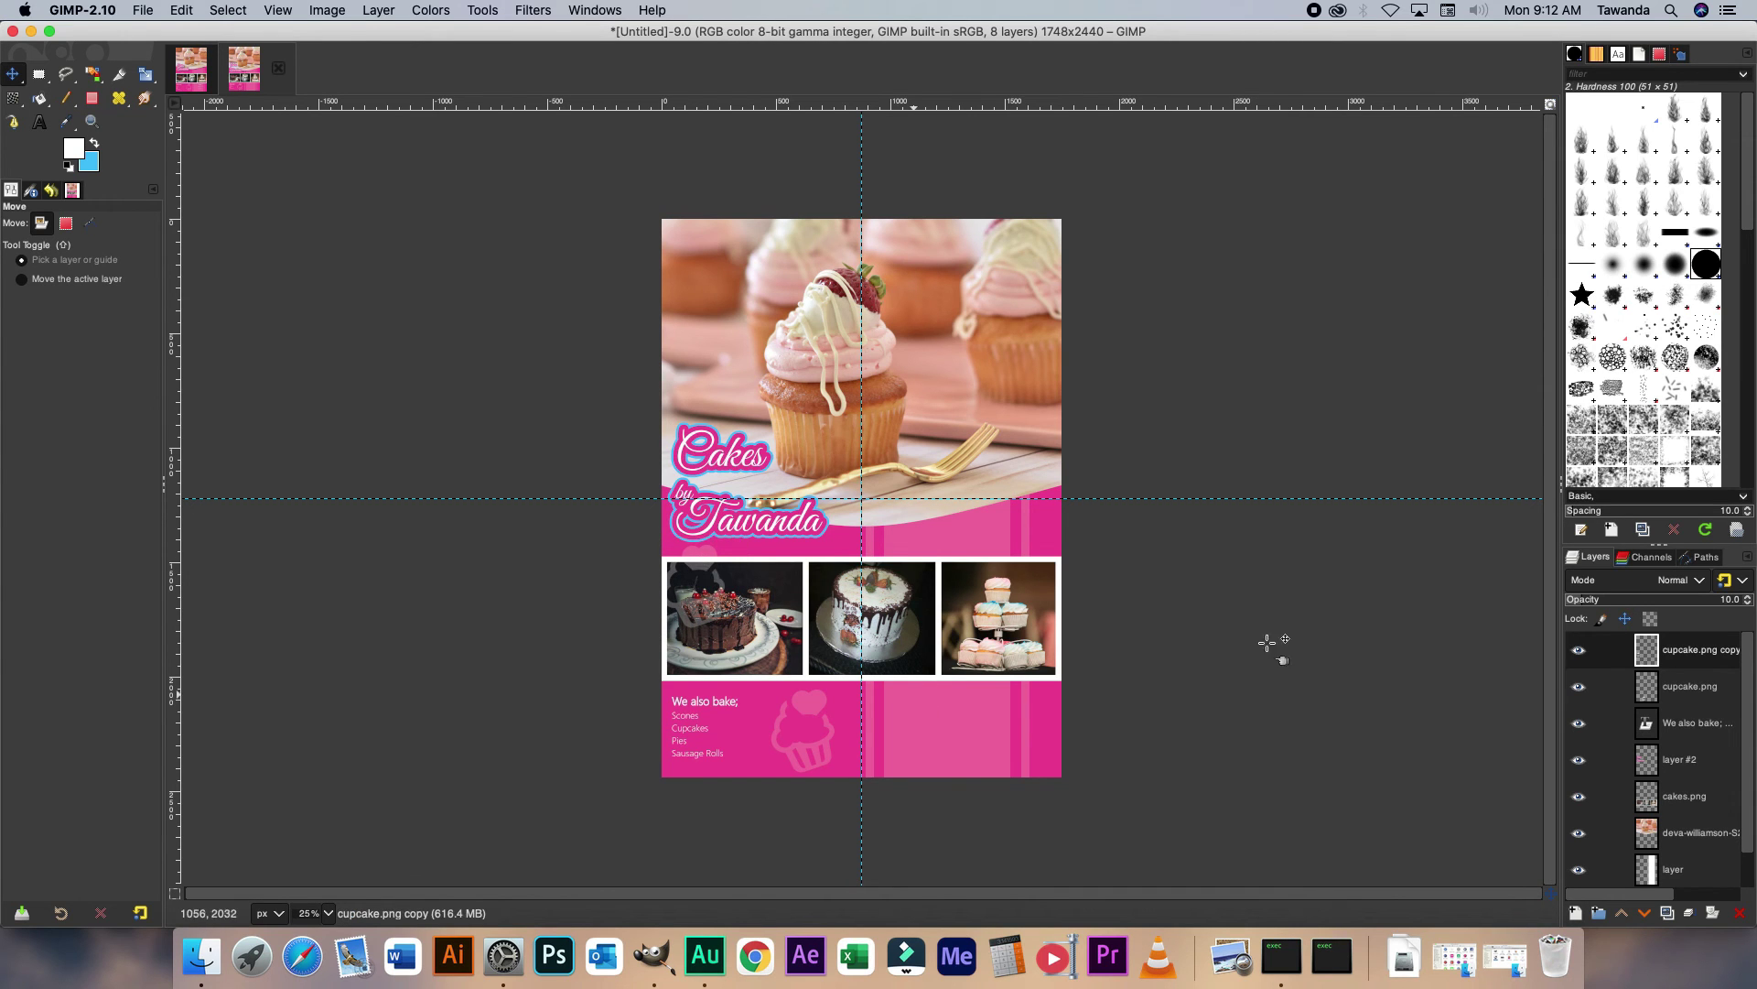
drag(1664, 649, 1668, 818)
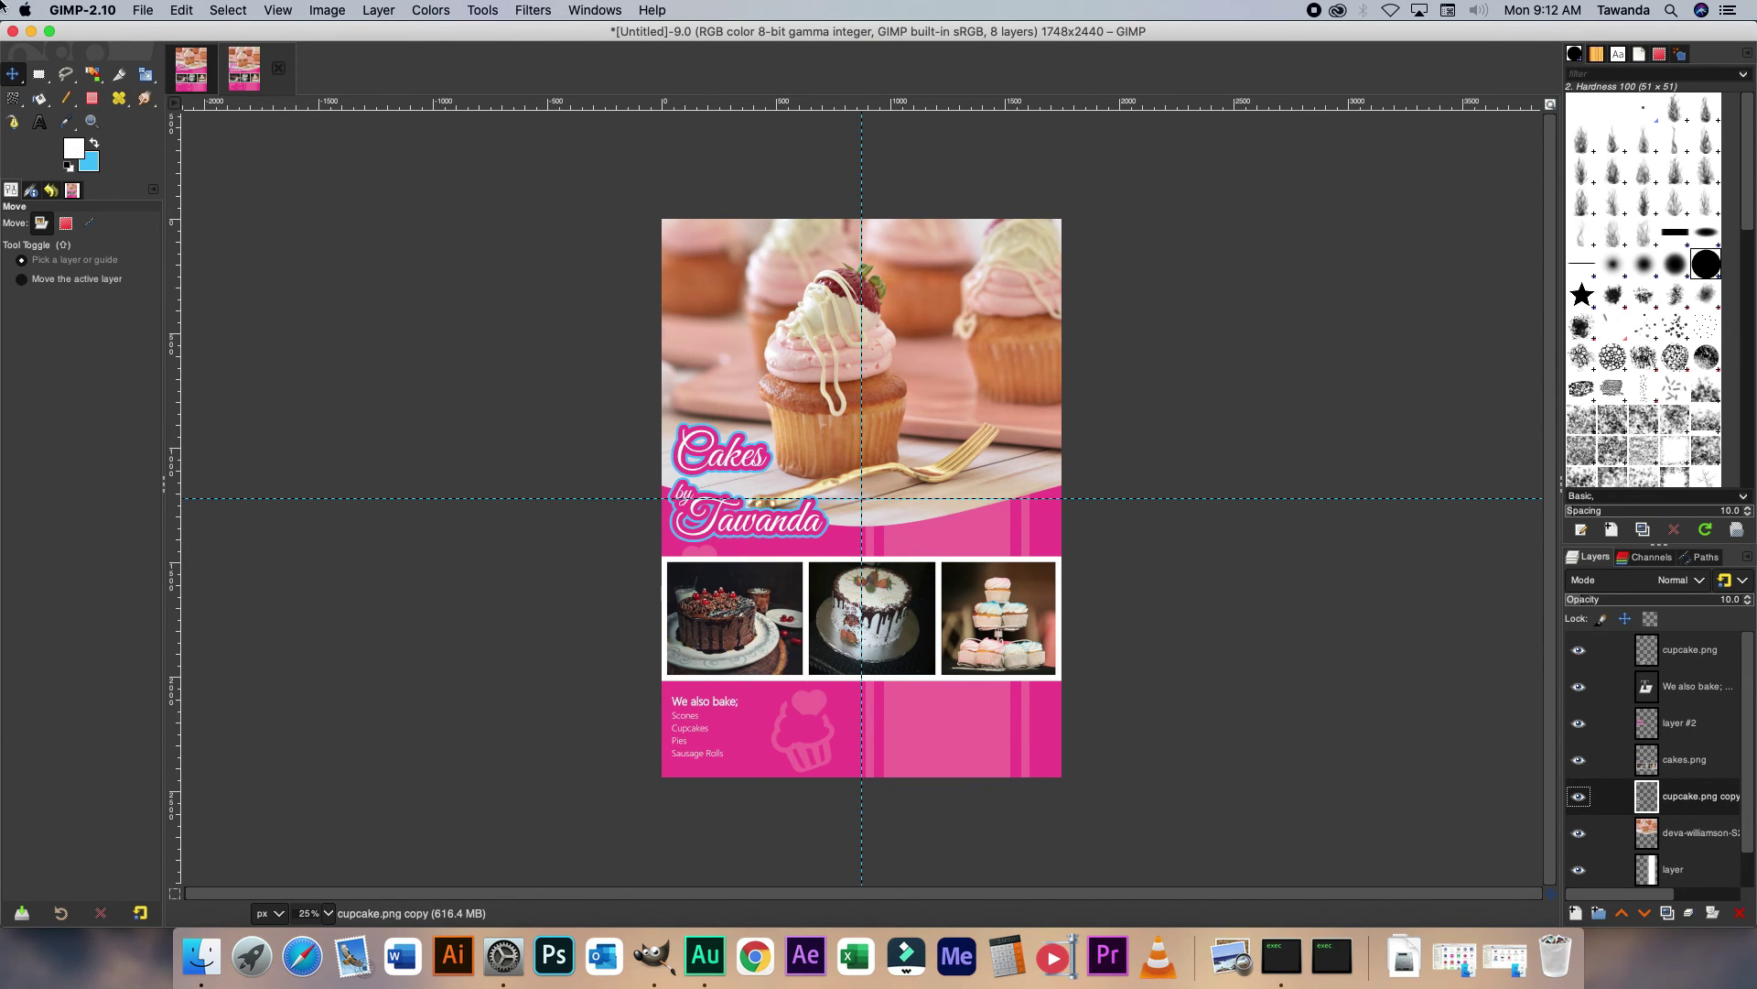
Add the white 40 px Segoe UI Light tagline "Taste the Greatness" just below the business name.
click(41, 121)
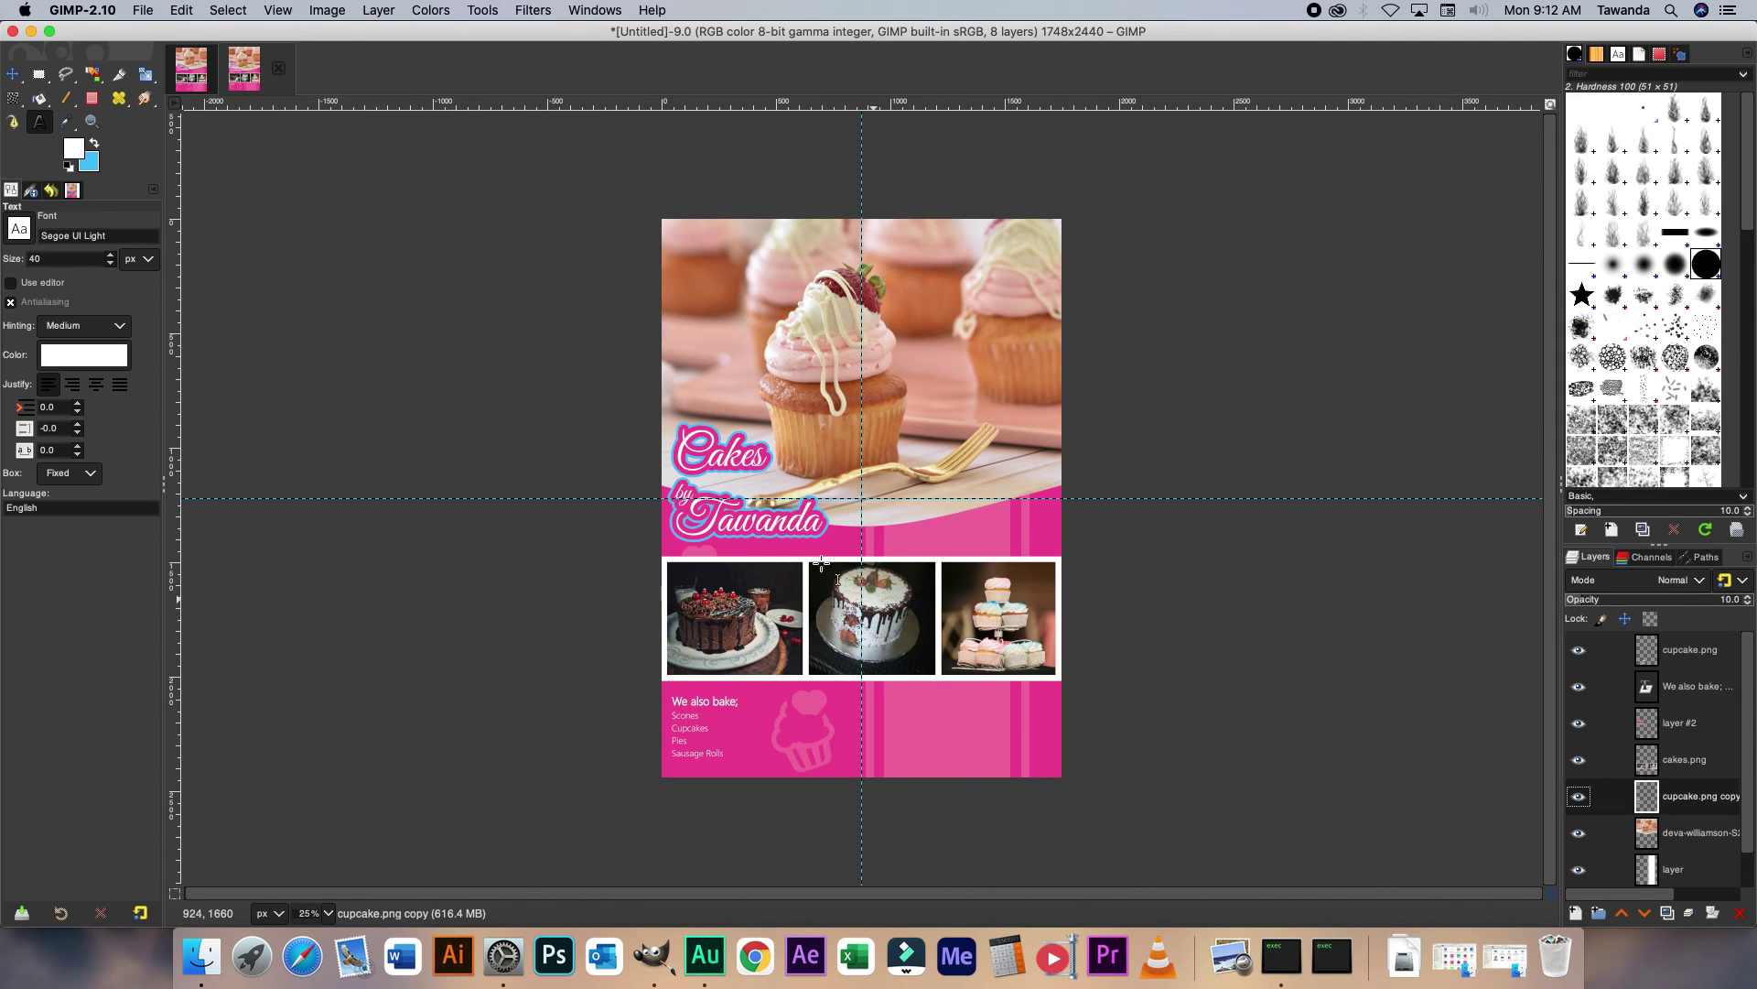
click(760, 547)
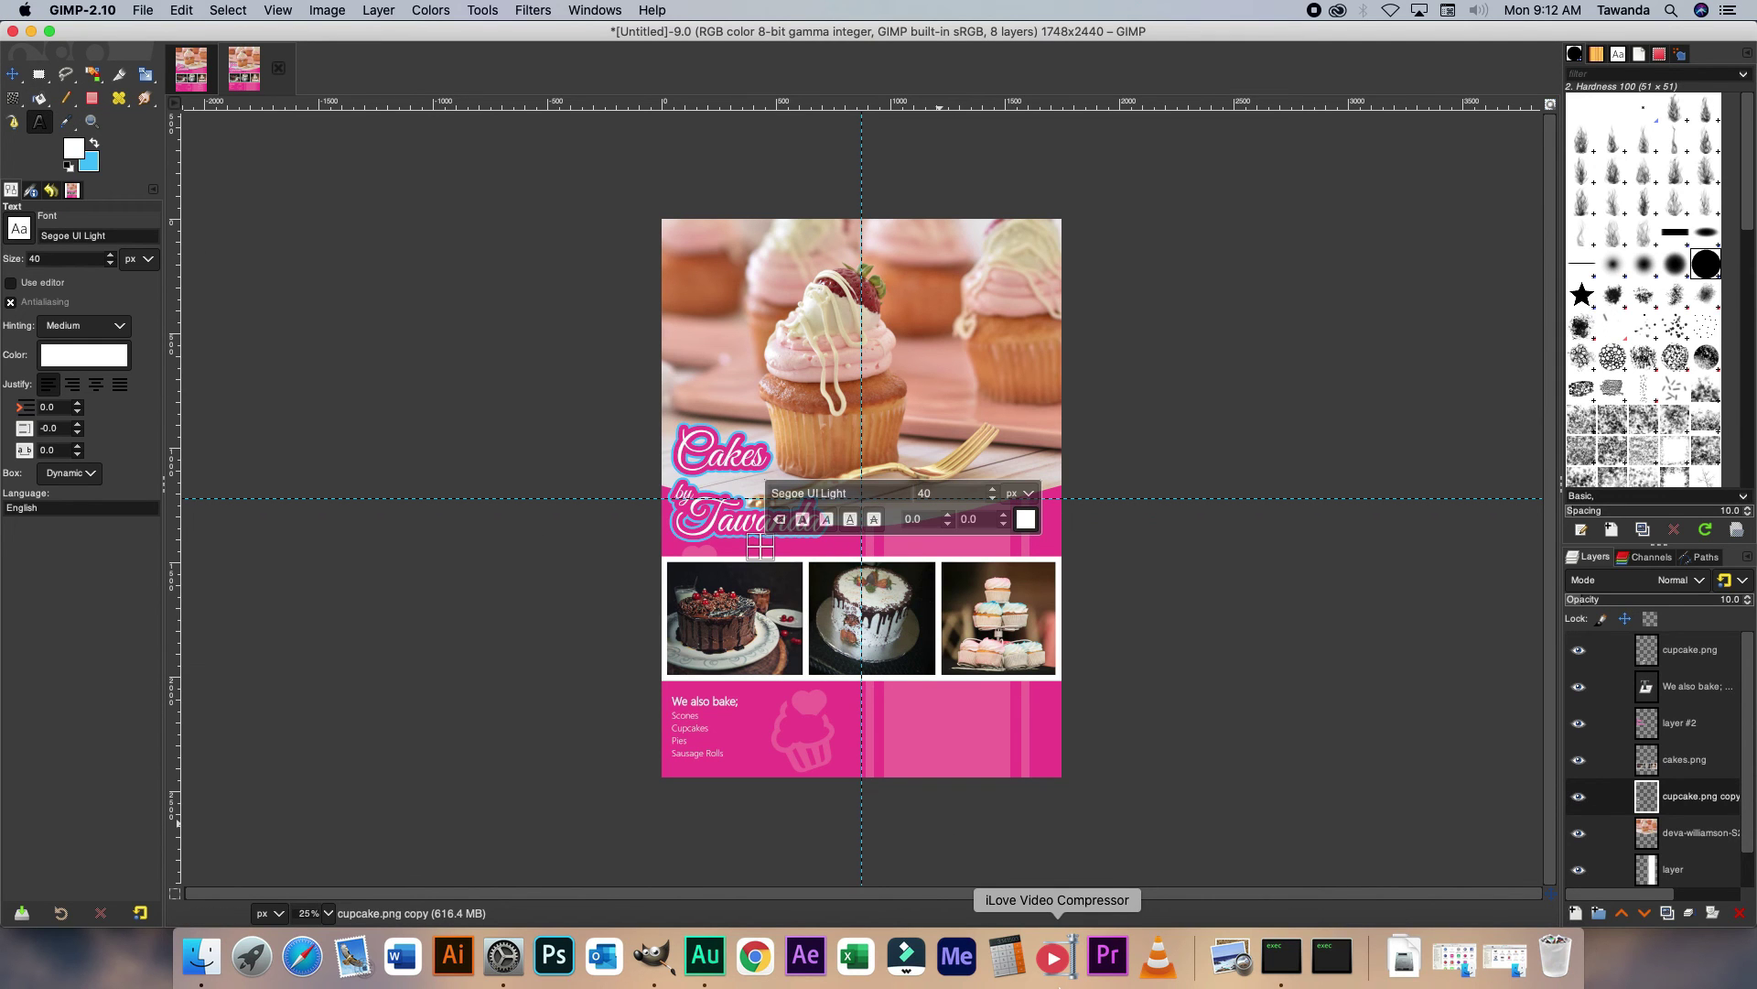
text(Taste the)
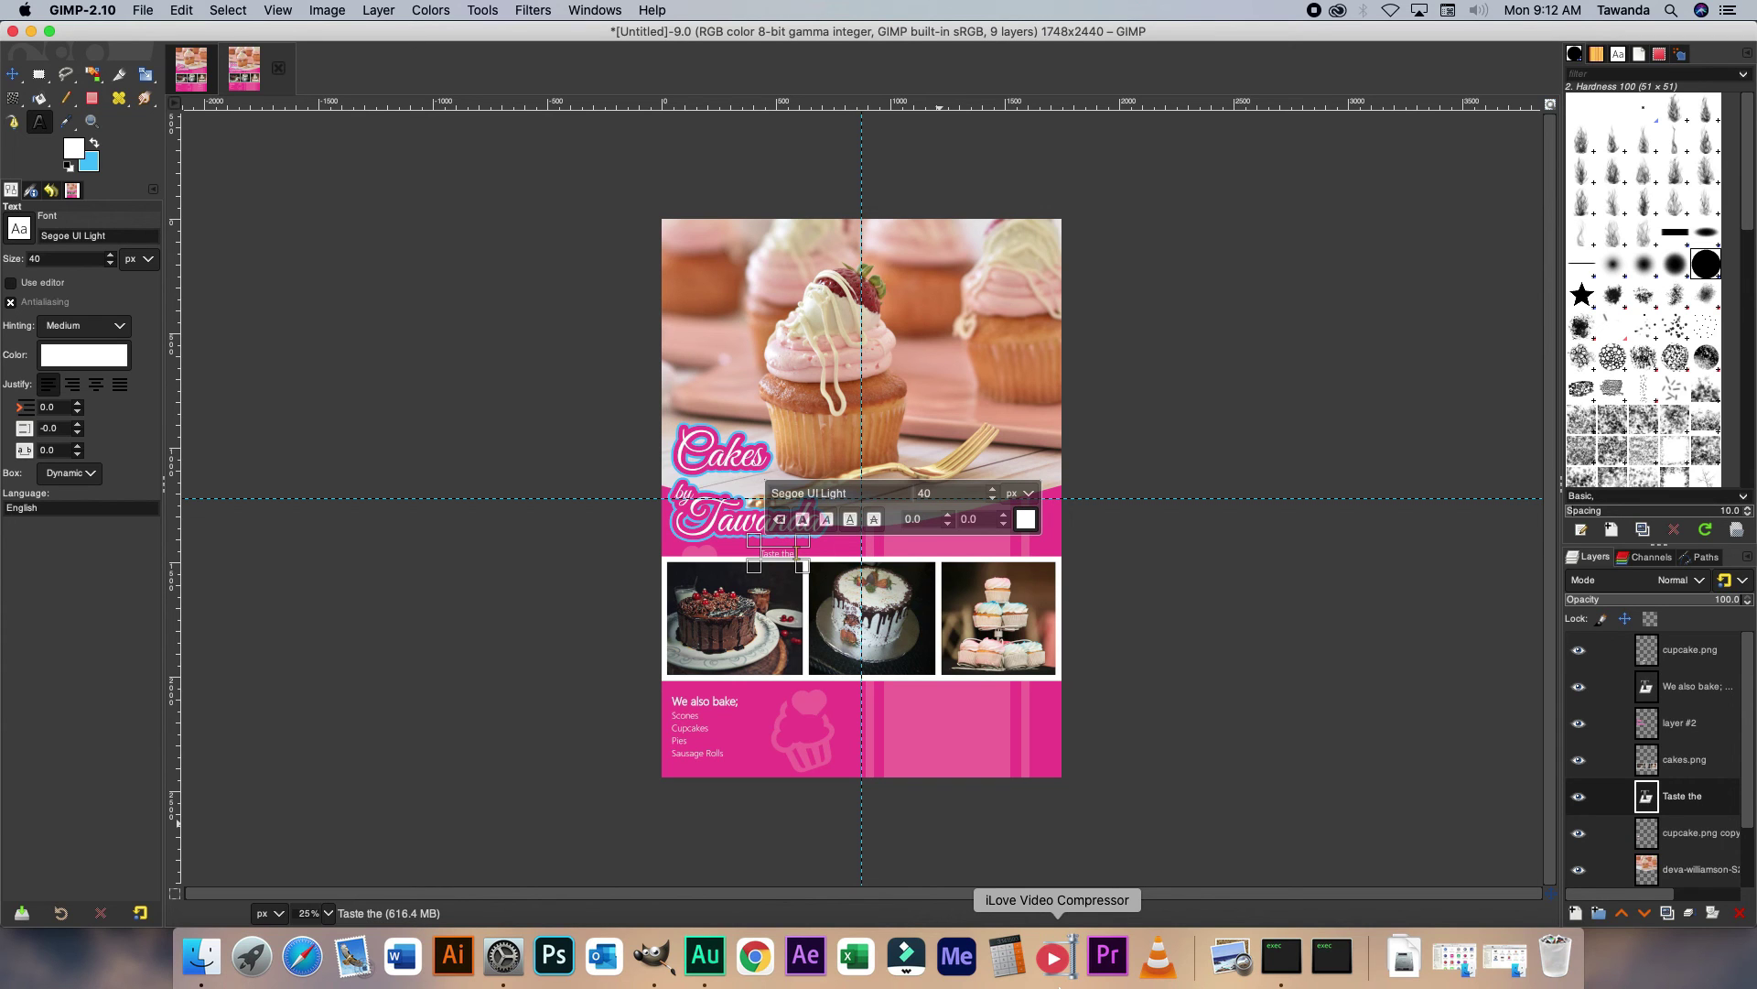
text( Greatness)
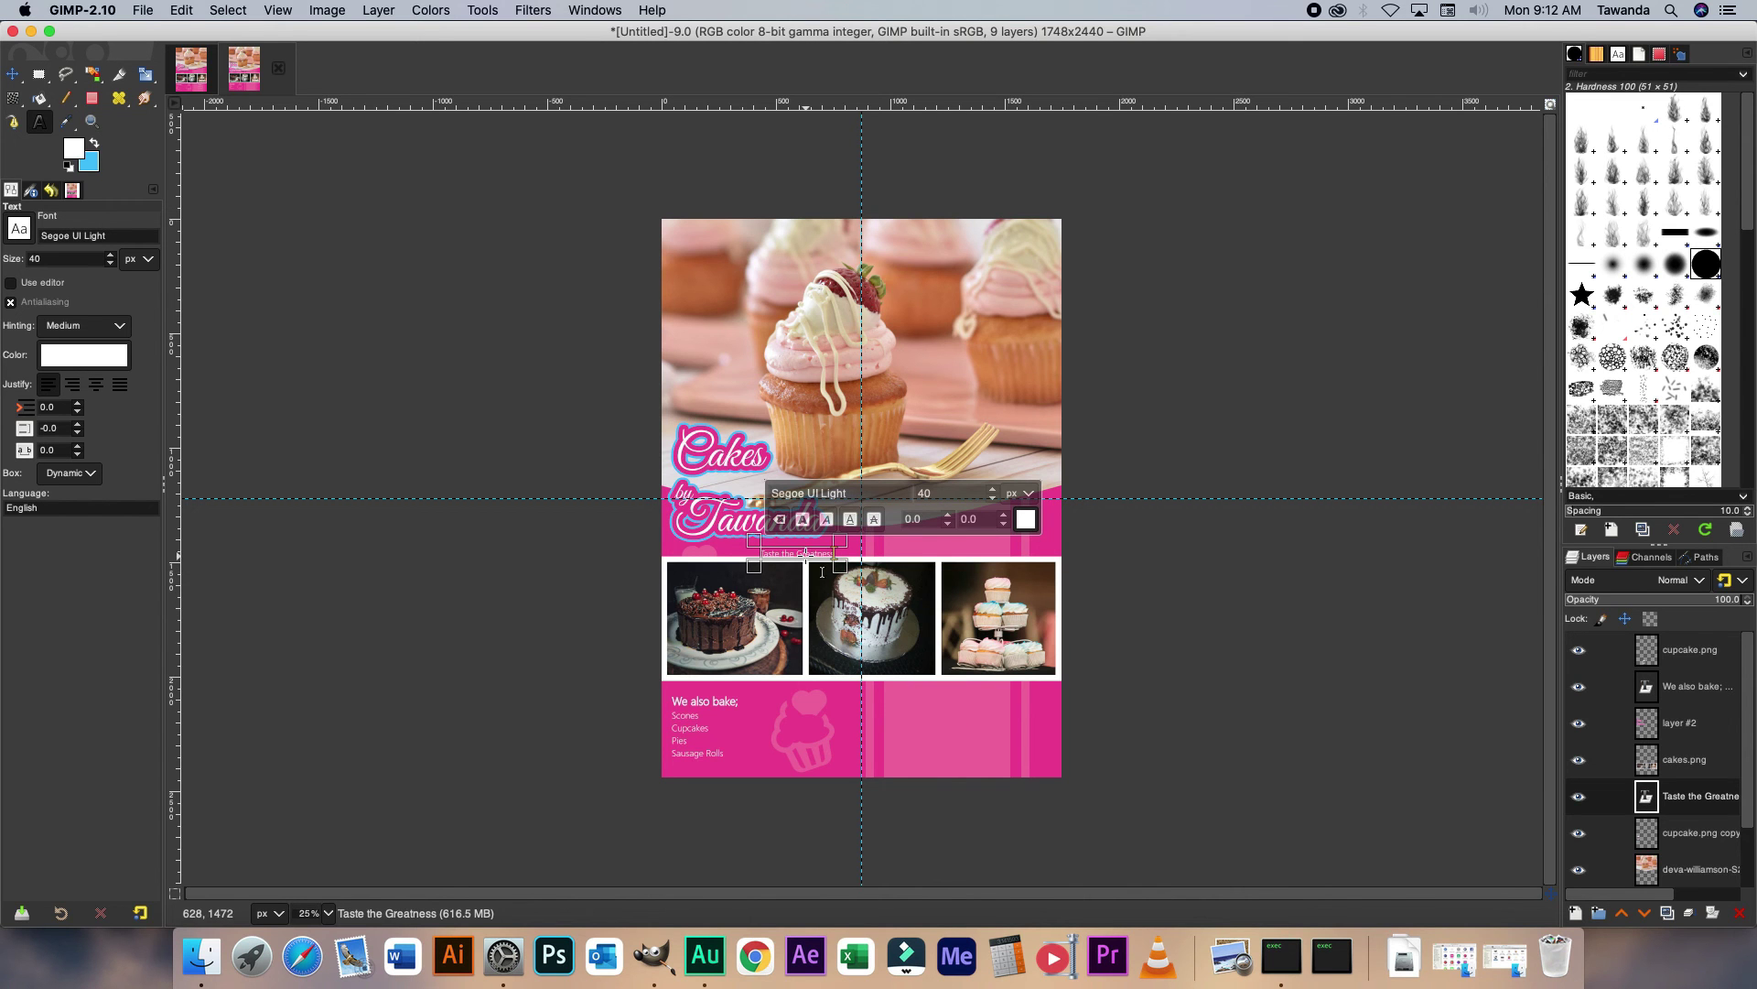
Move the tagline up and left so it sits under the business name, clear of the cake strip.
scroll(822, 572, up, 4)
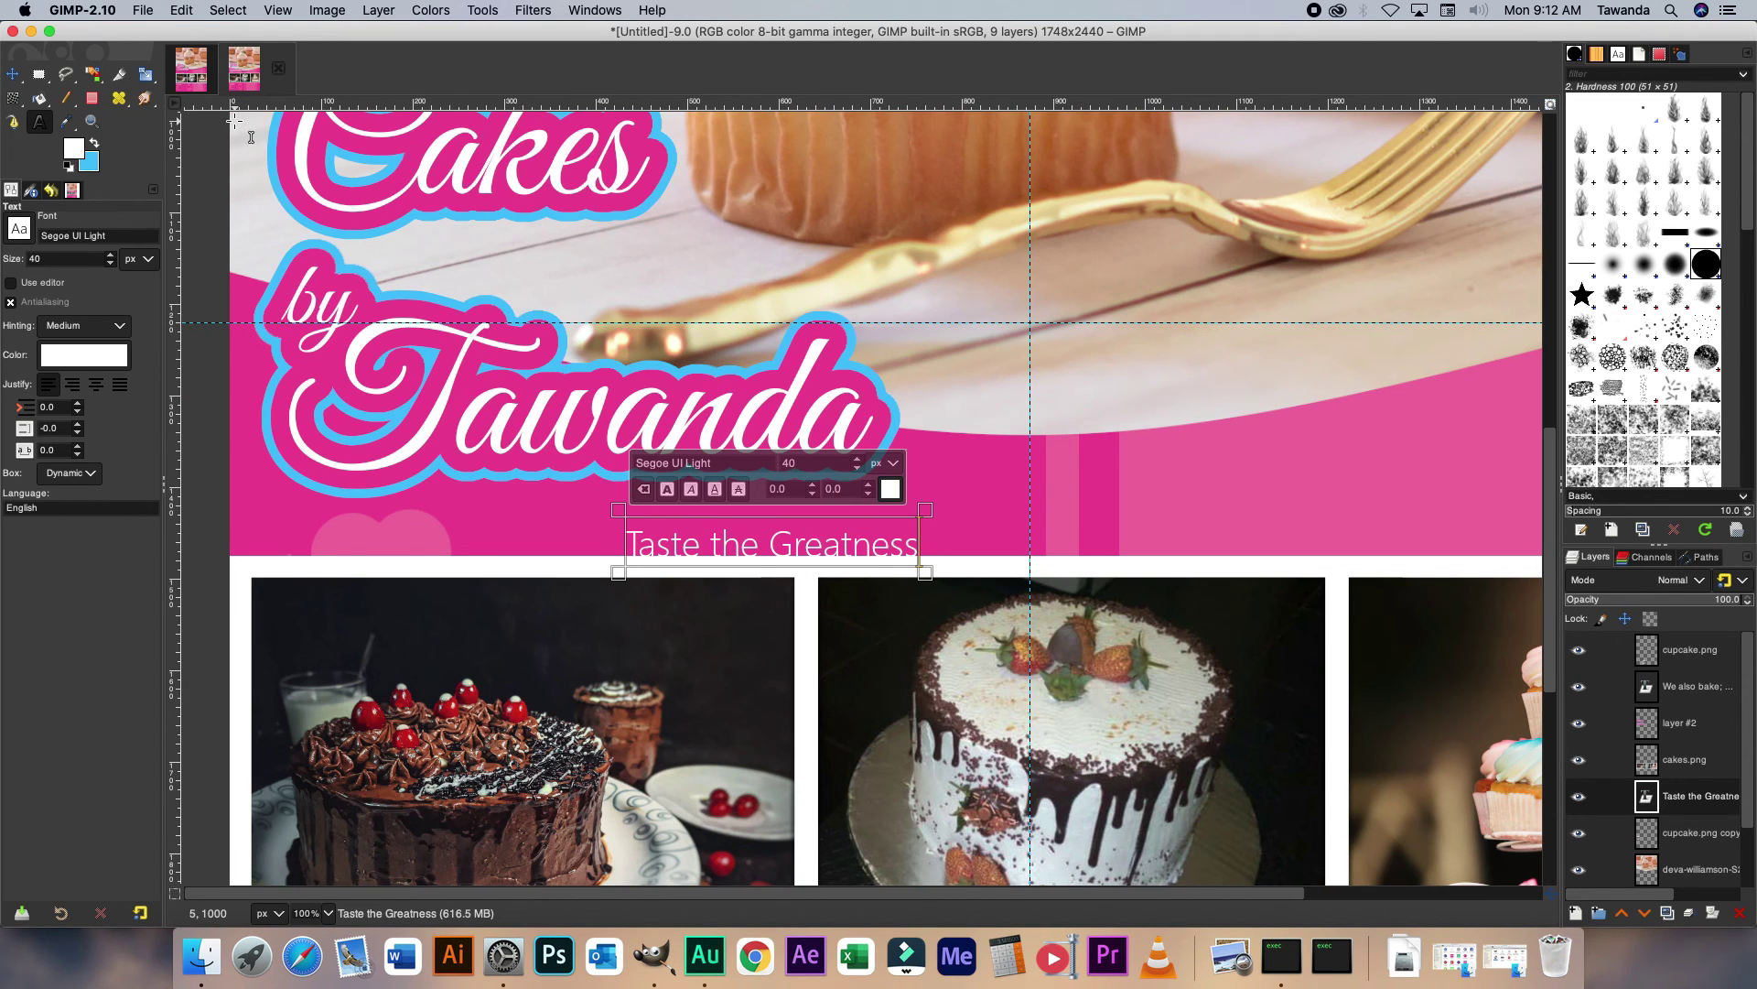
click(12, 74)
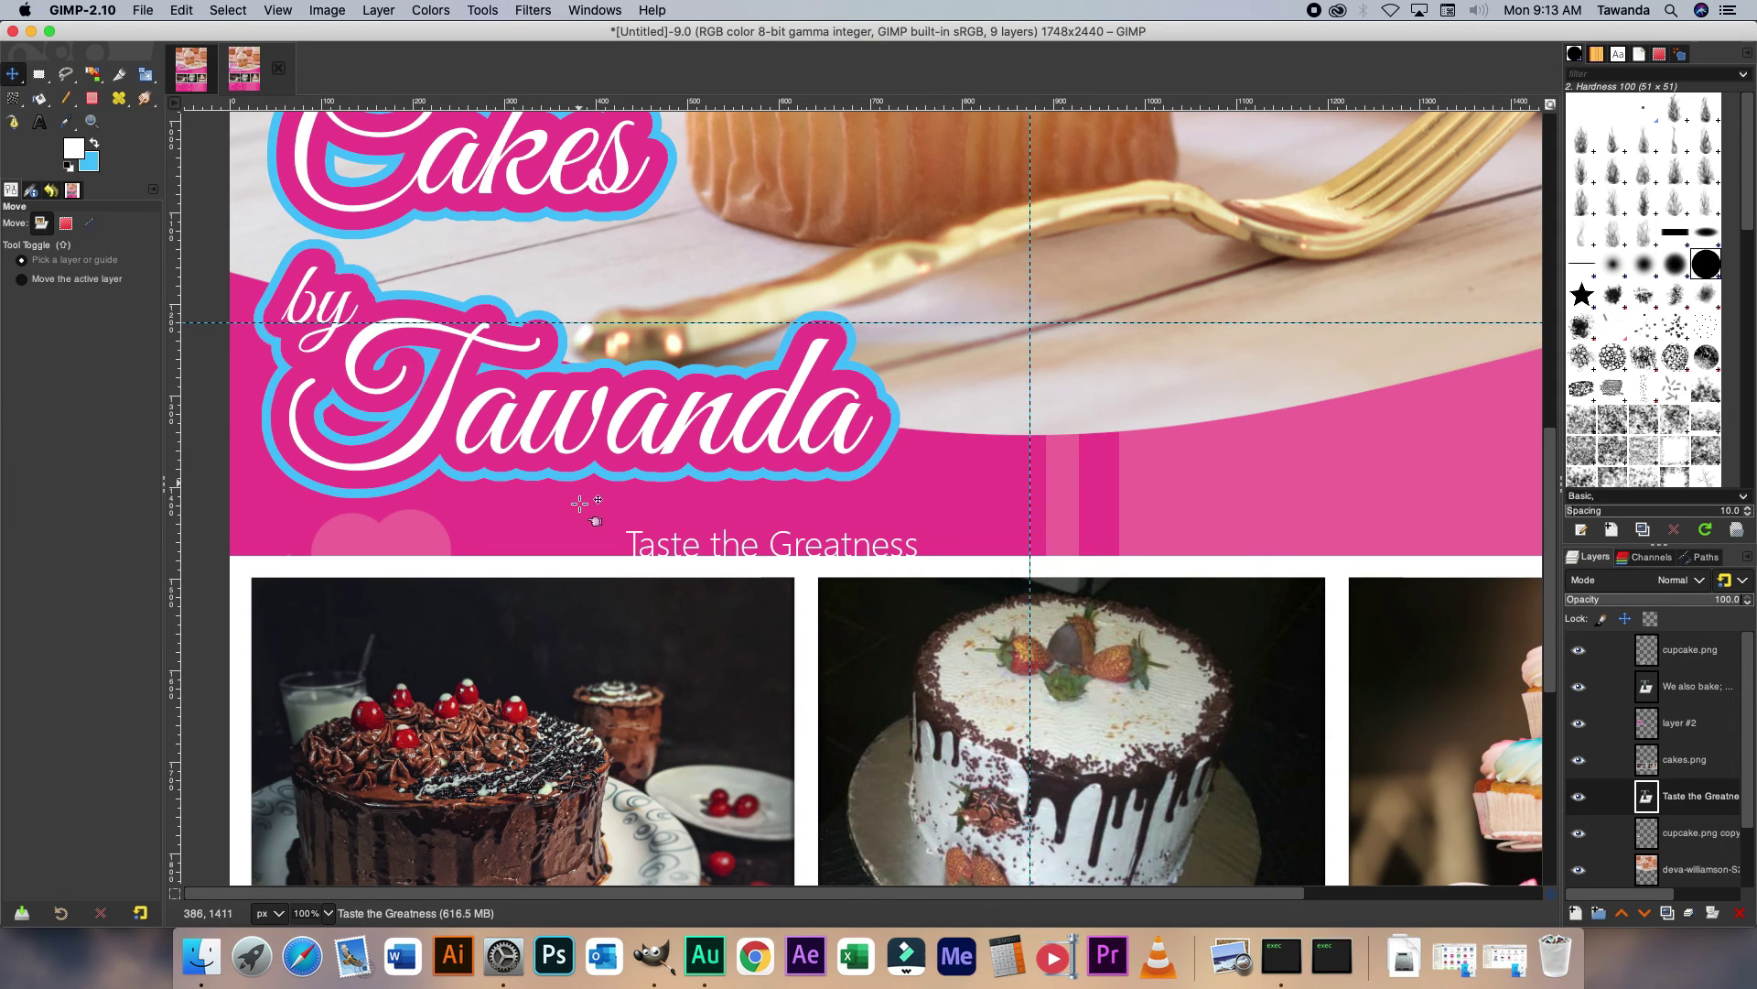
drag(648, 552, 584, 524)
key(alt)
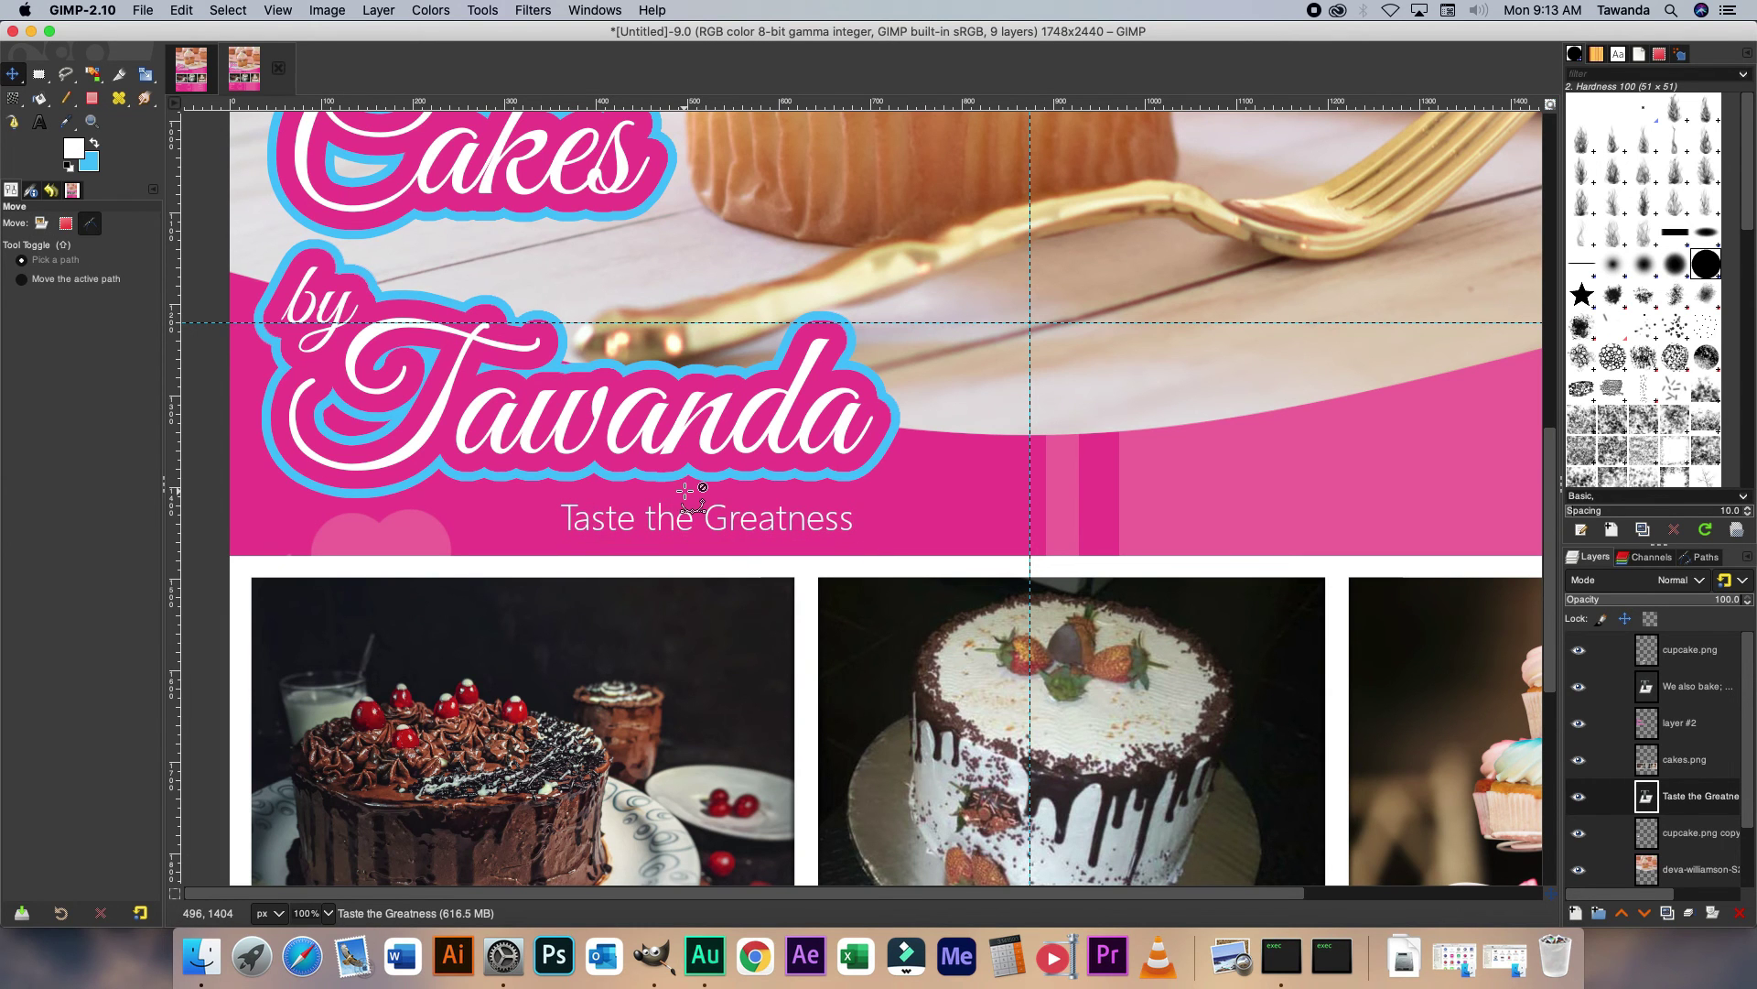
scroll(686, 491, down, 5)
scroll(686, 492, up, 2)
scroll(686, 491, down, 1)
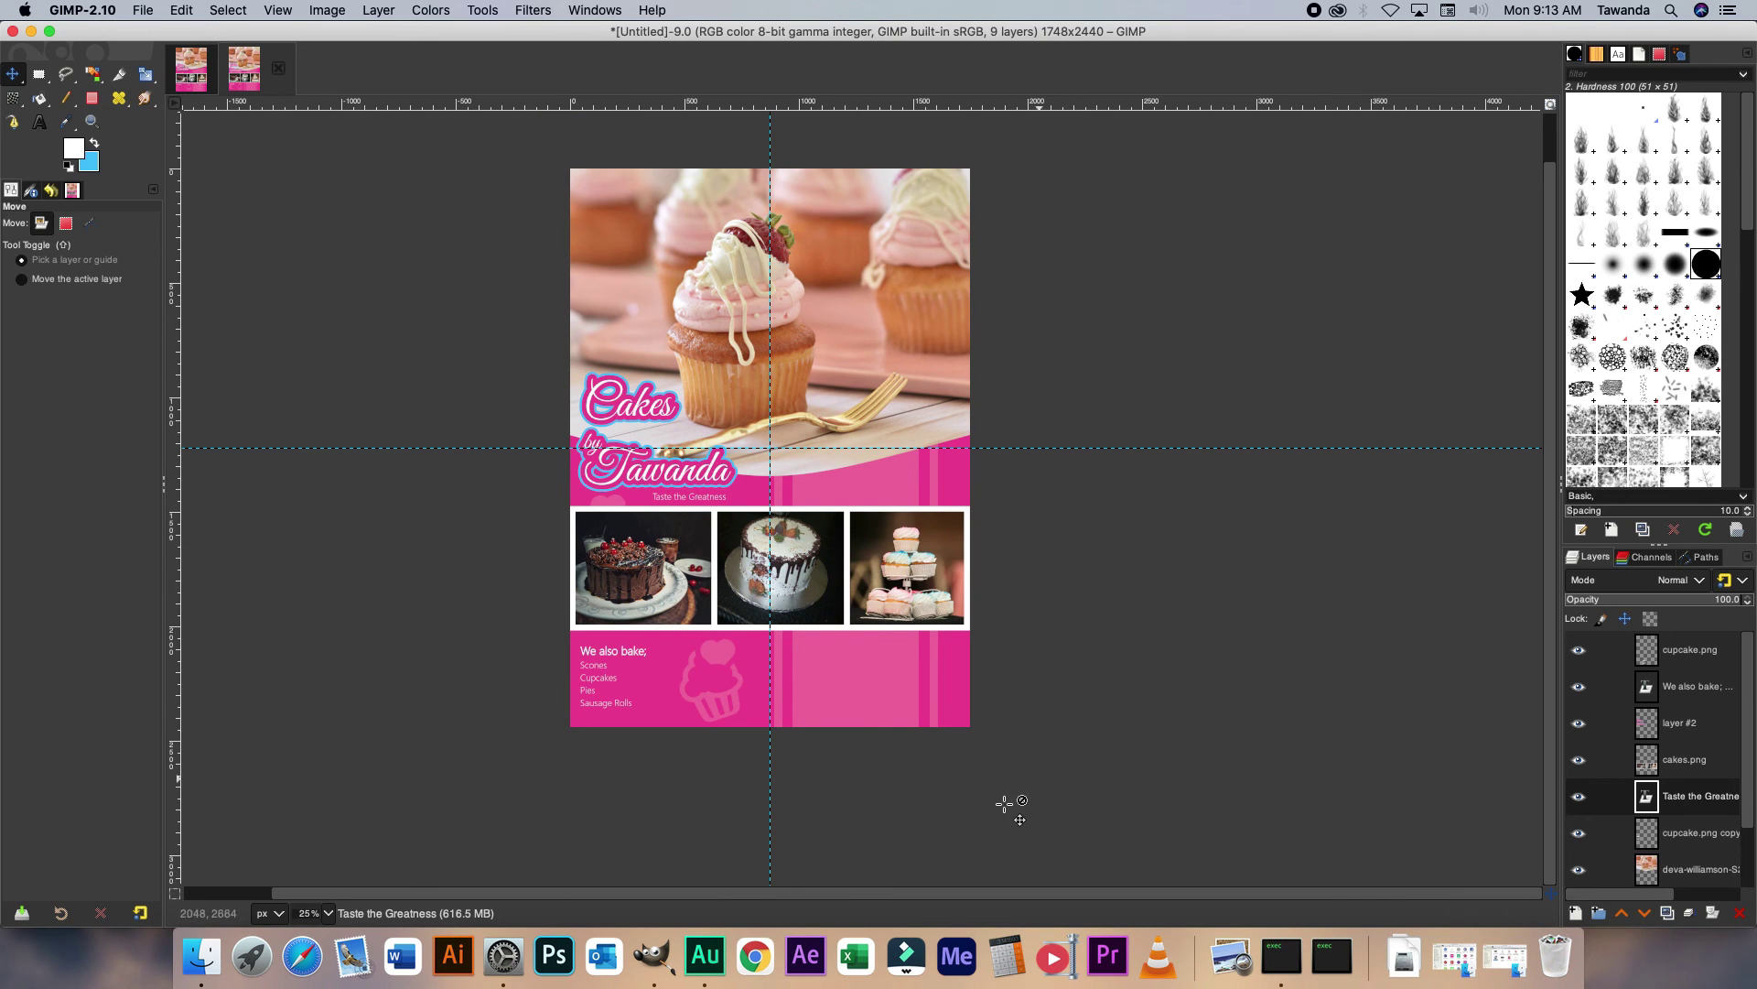
Apply a drop shadow to the large cupcake photo layer with 20 px offsets, blur radius 10 and opacity 0.750.
click(1652, 875)
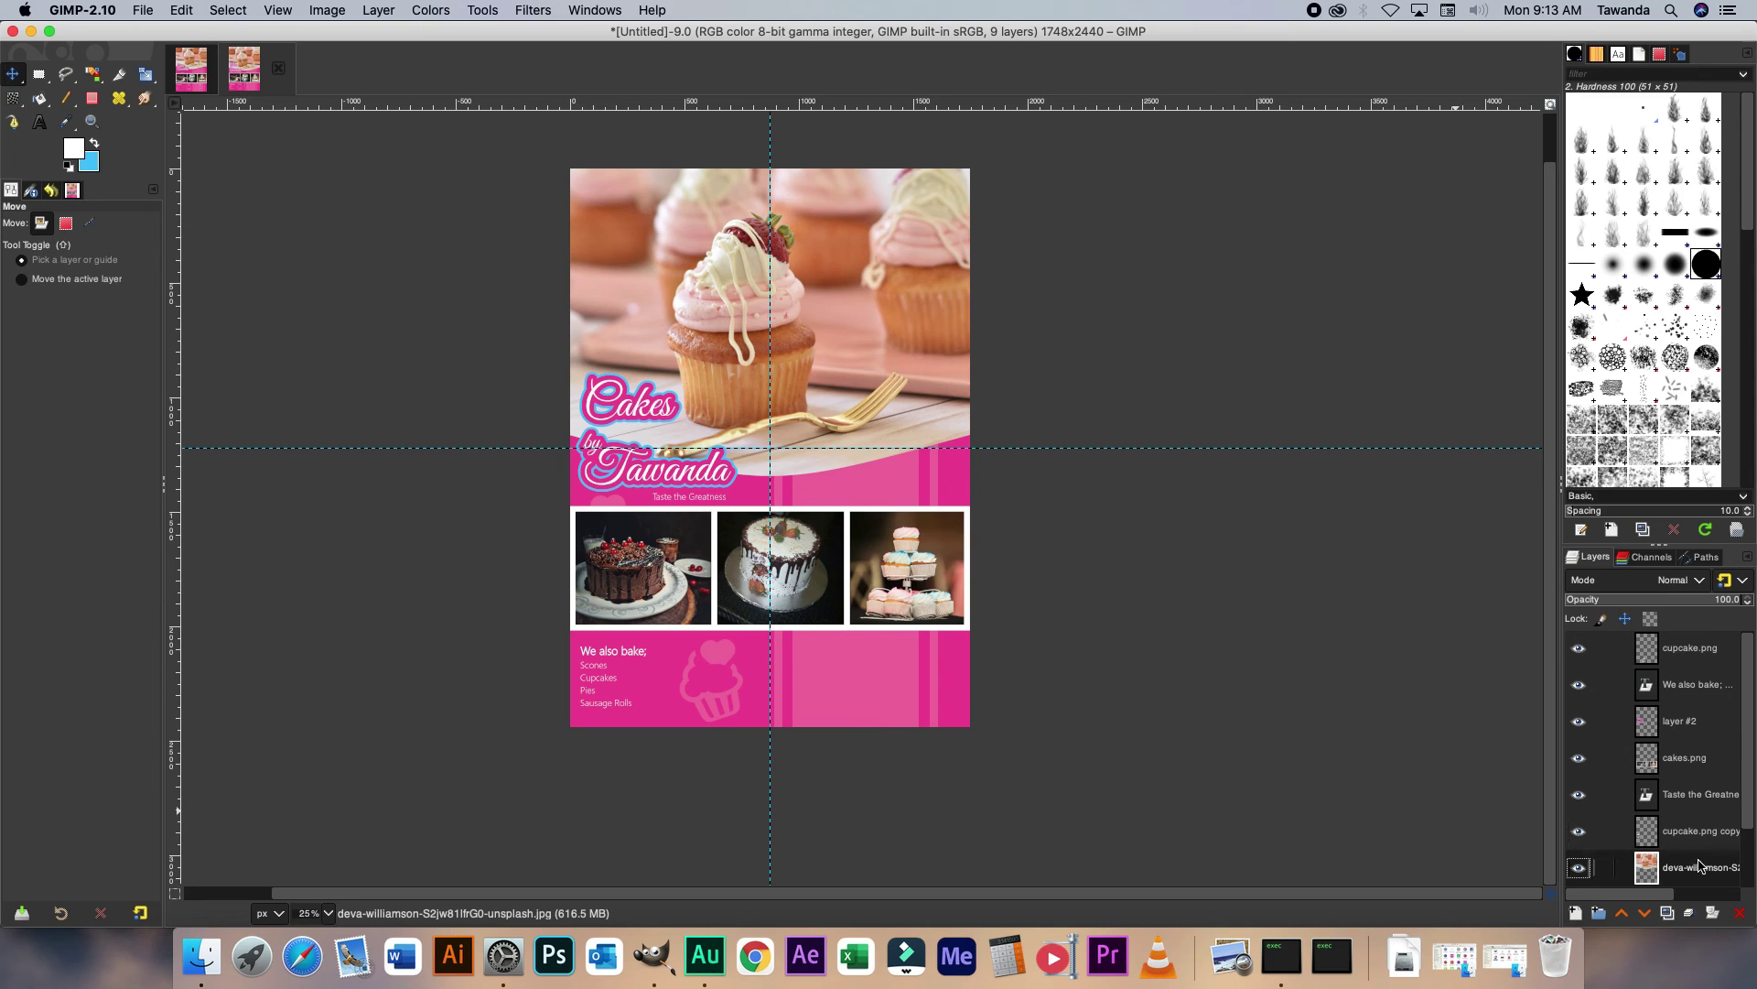
scroll(1752, 781, down, 2)
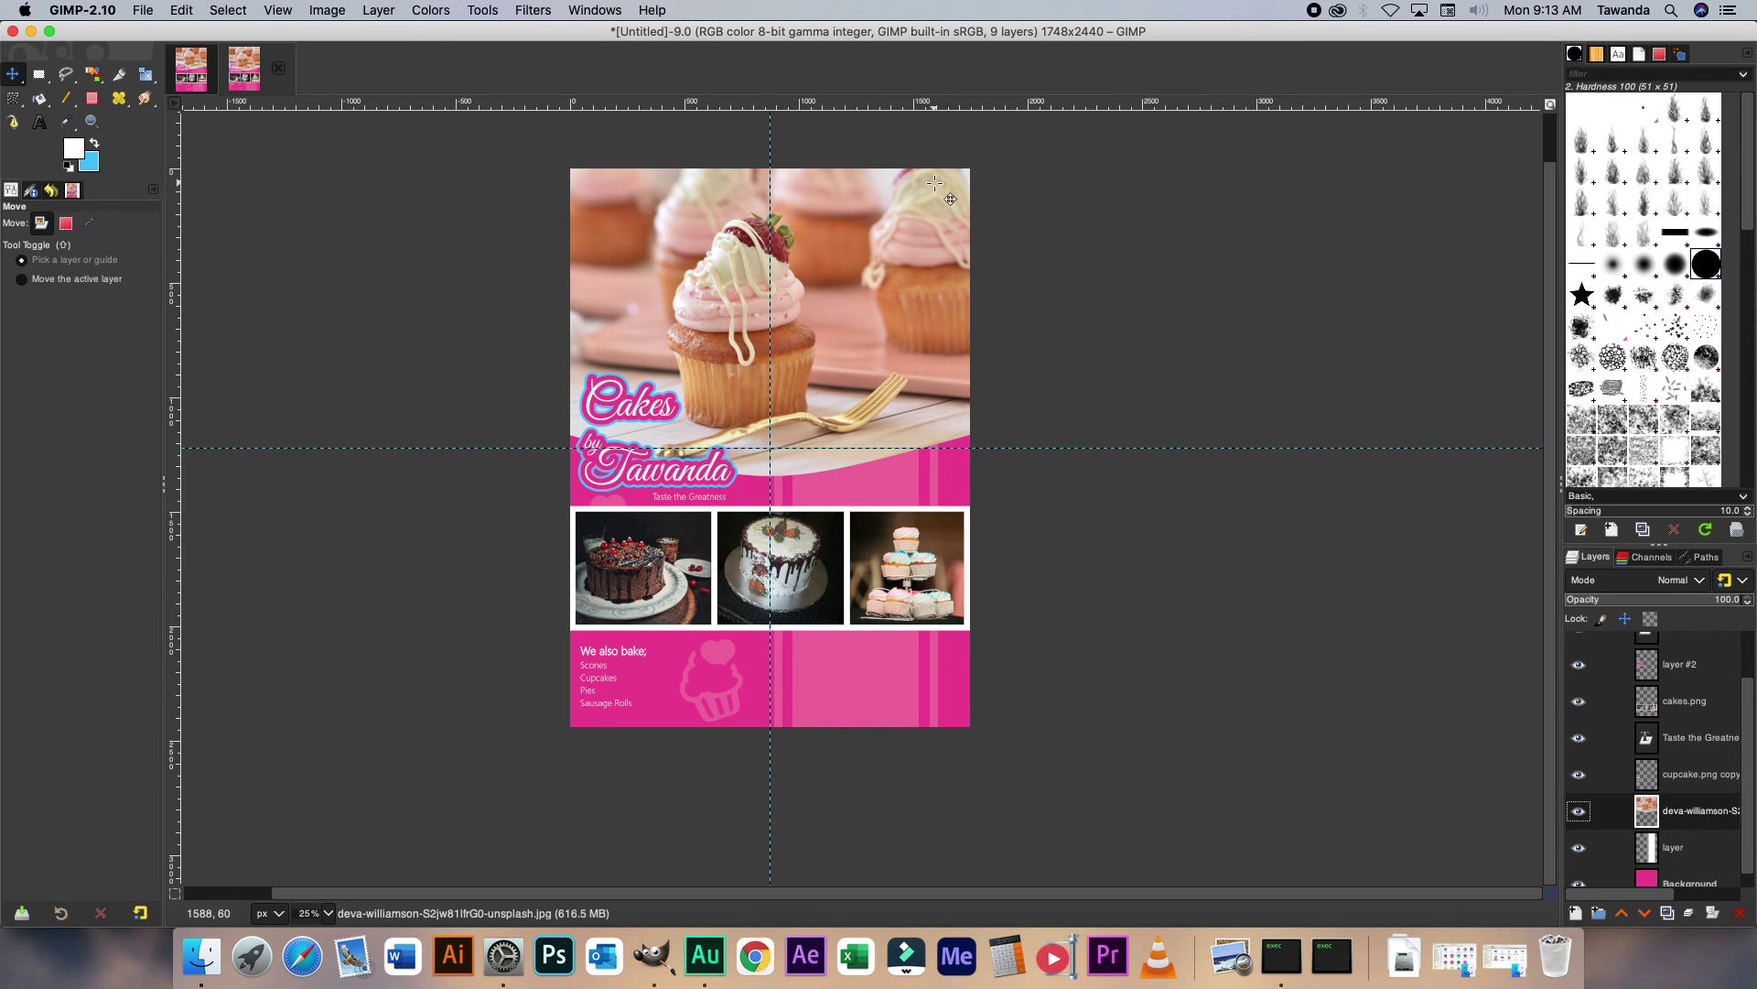
click(531, 10)
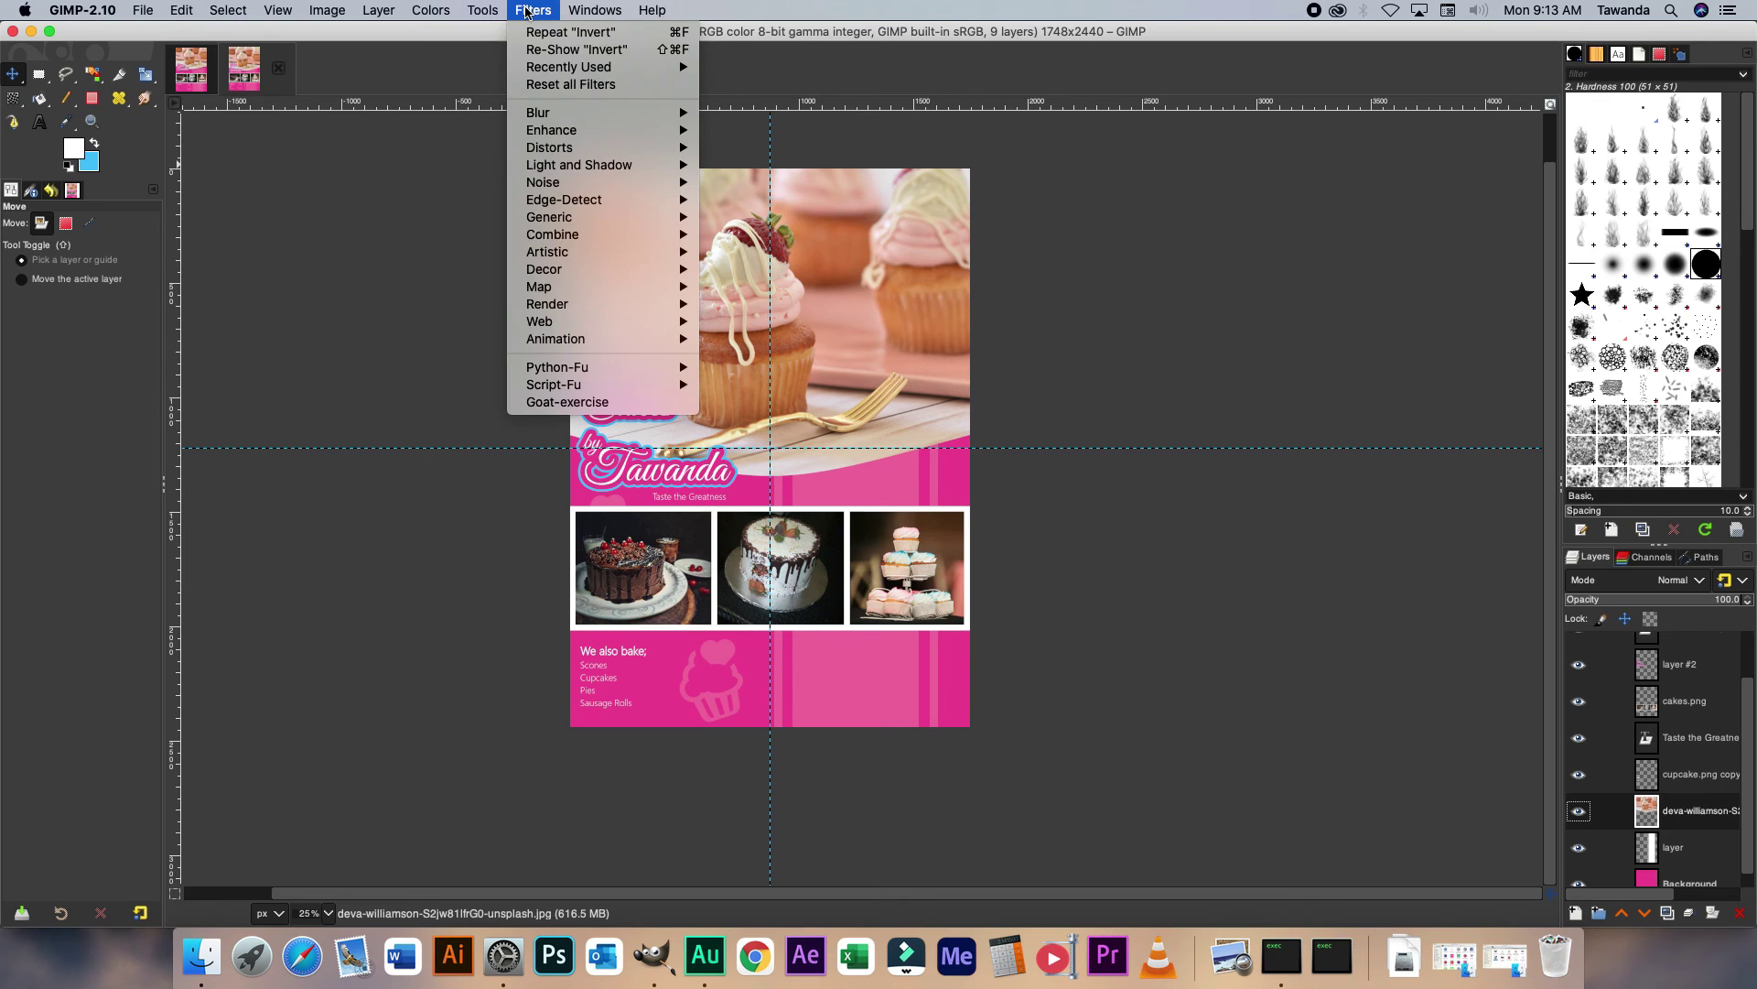
mouse_move(586, 165)
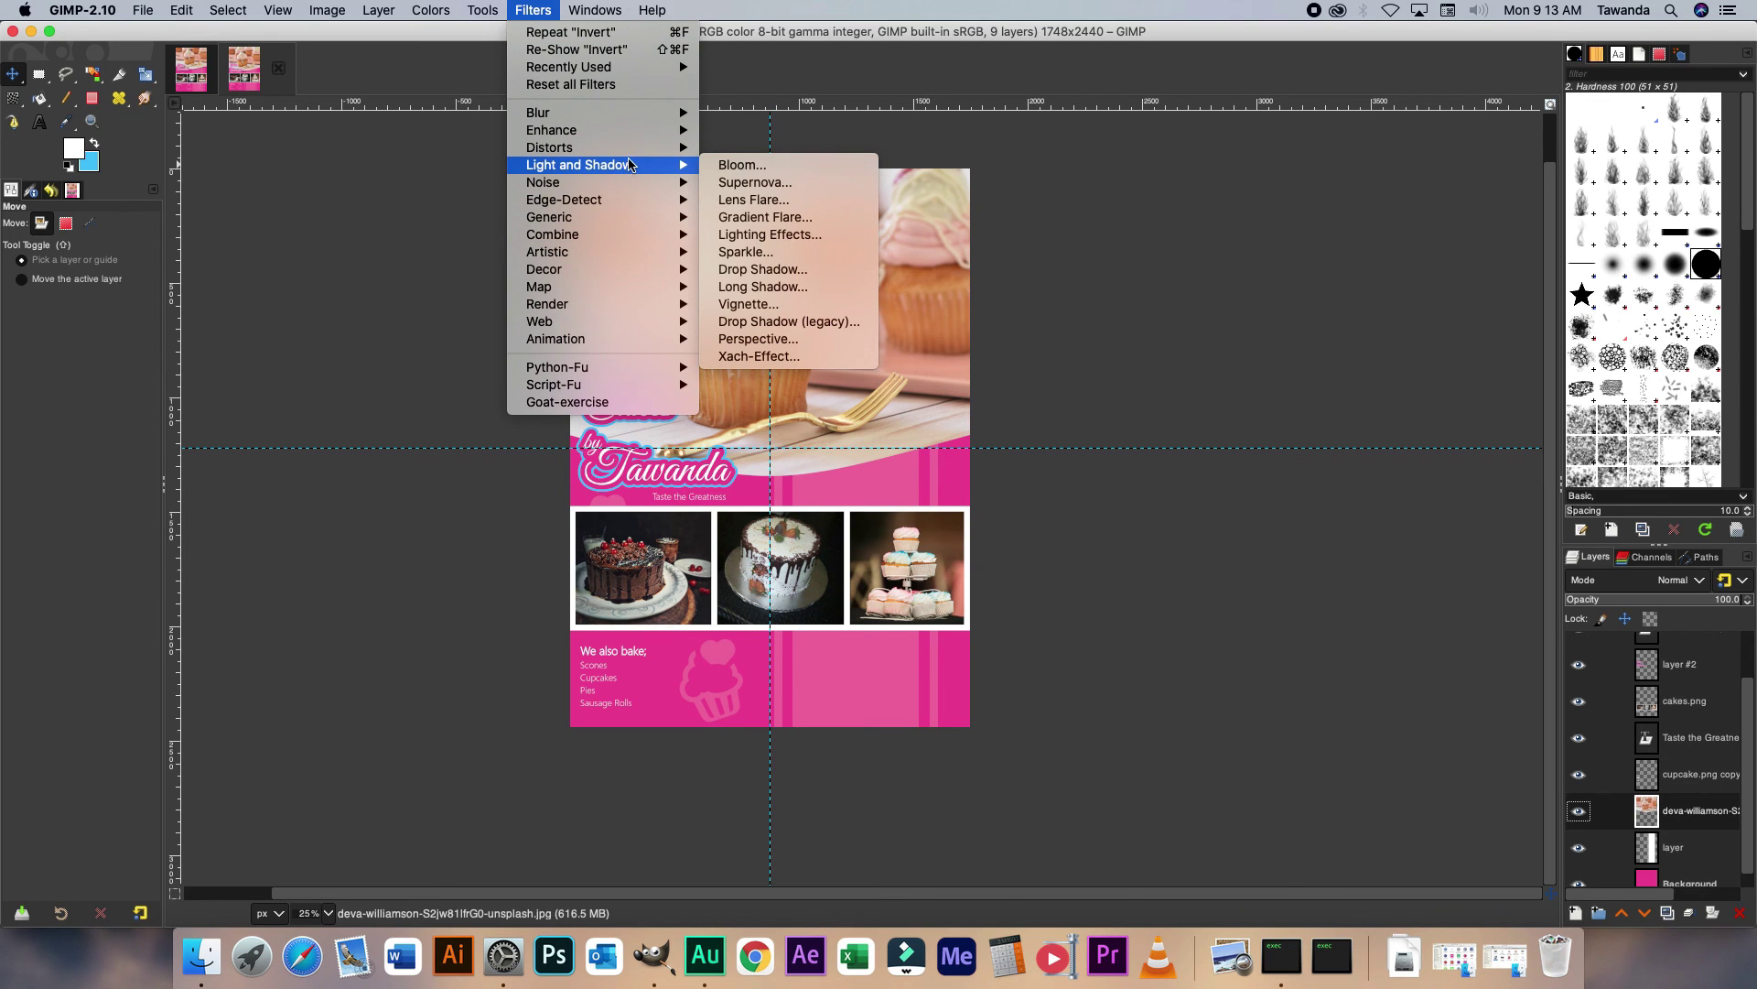
click(787, 270)
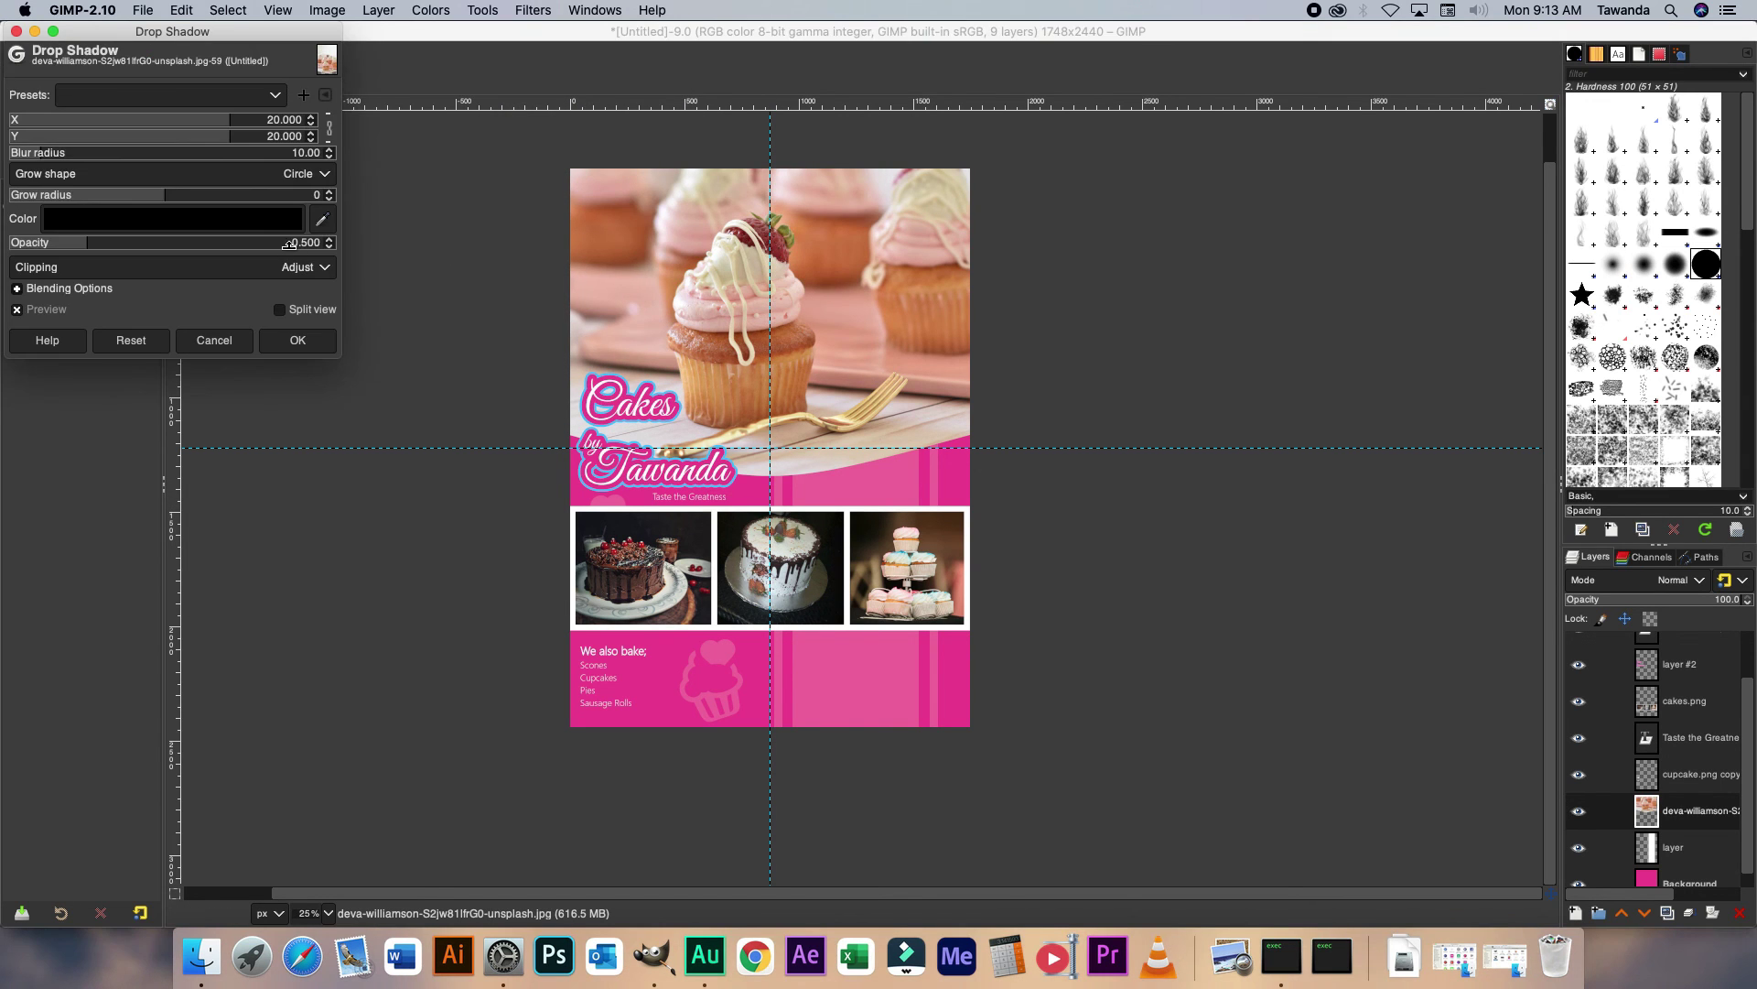
click(306, 243)
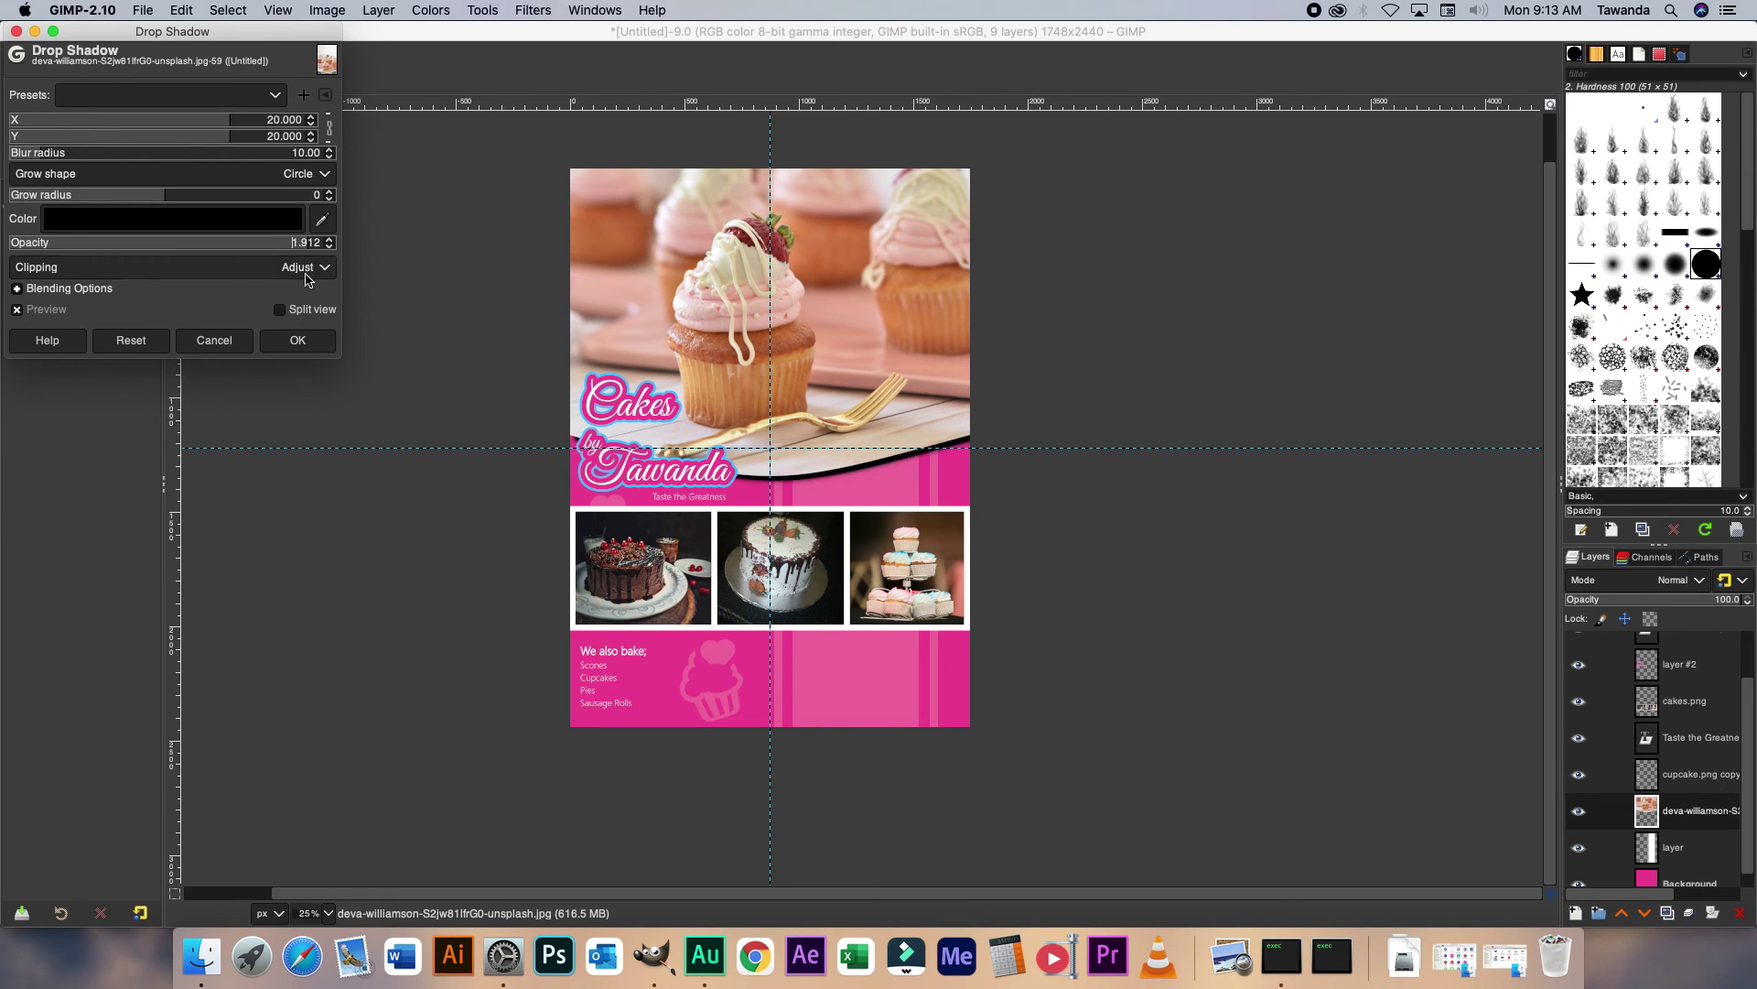
key(super+a)
key(Return)
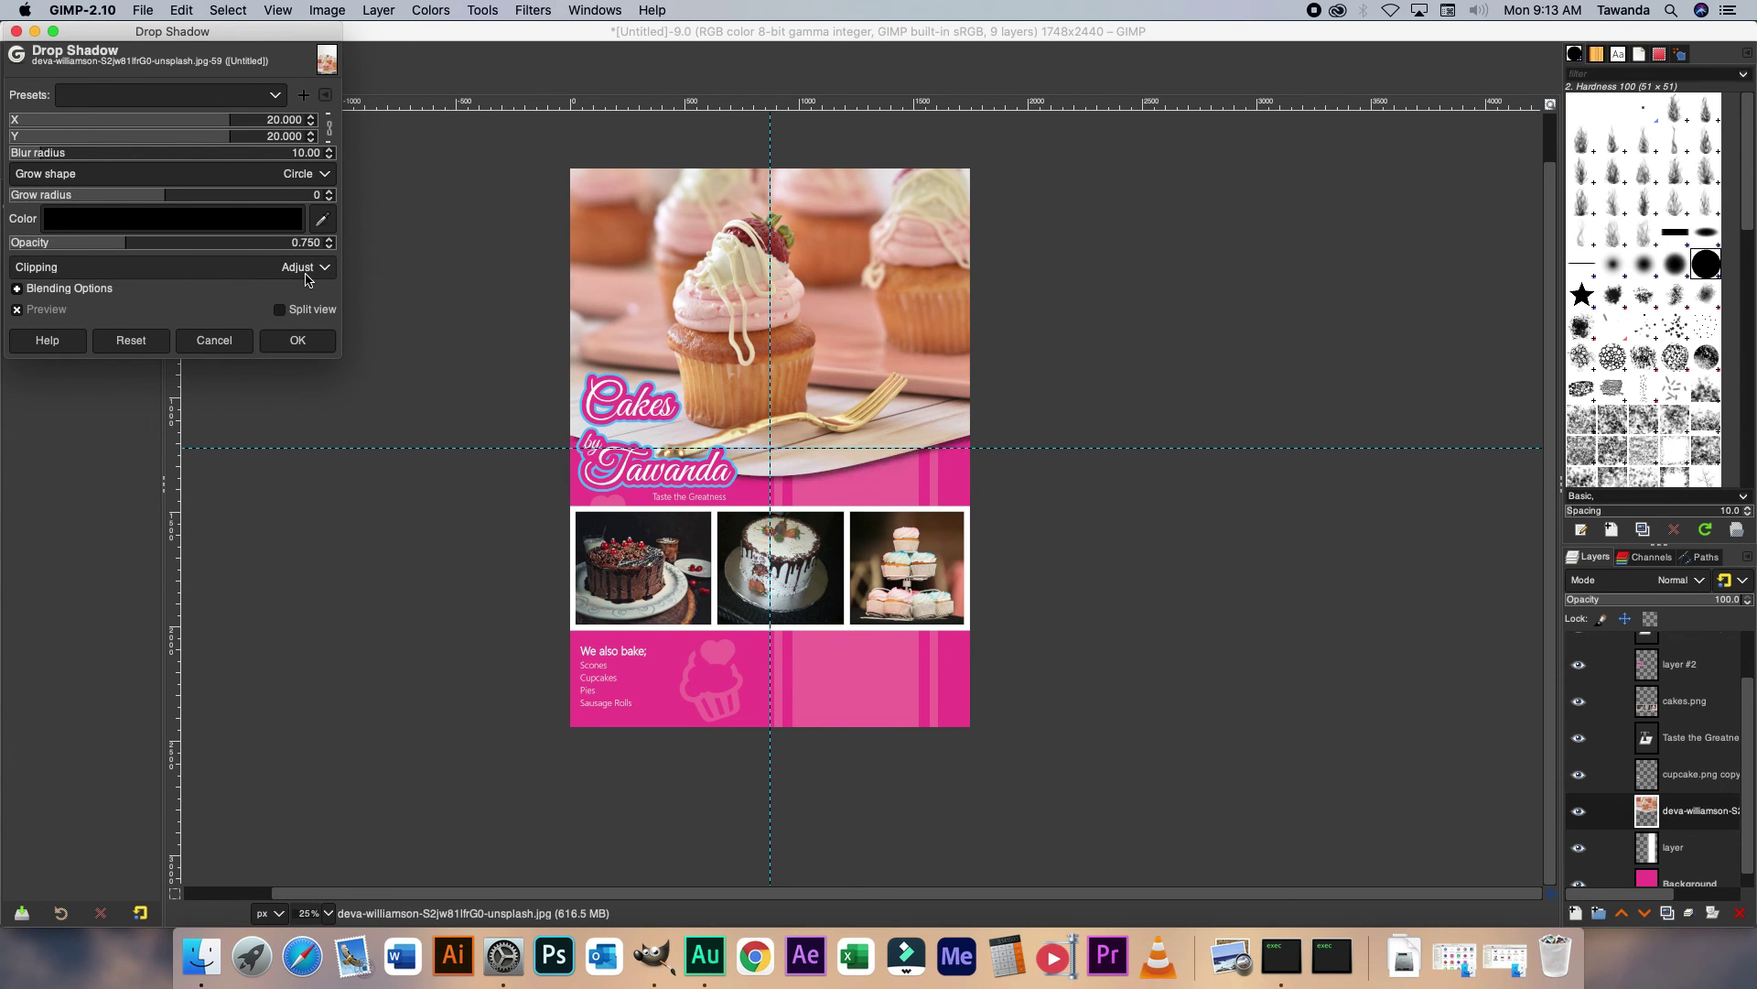
click(316, 343)
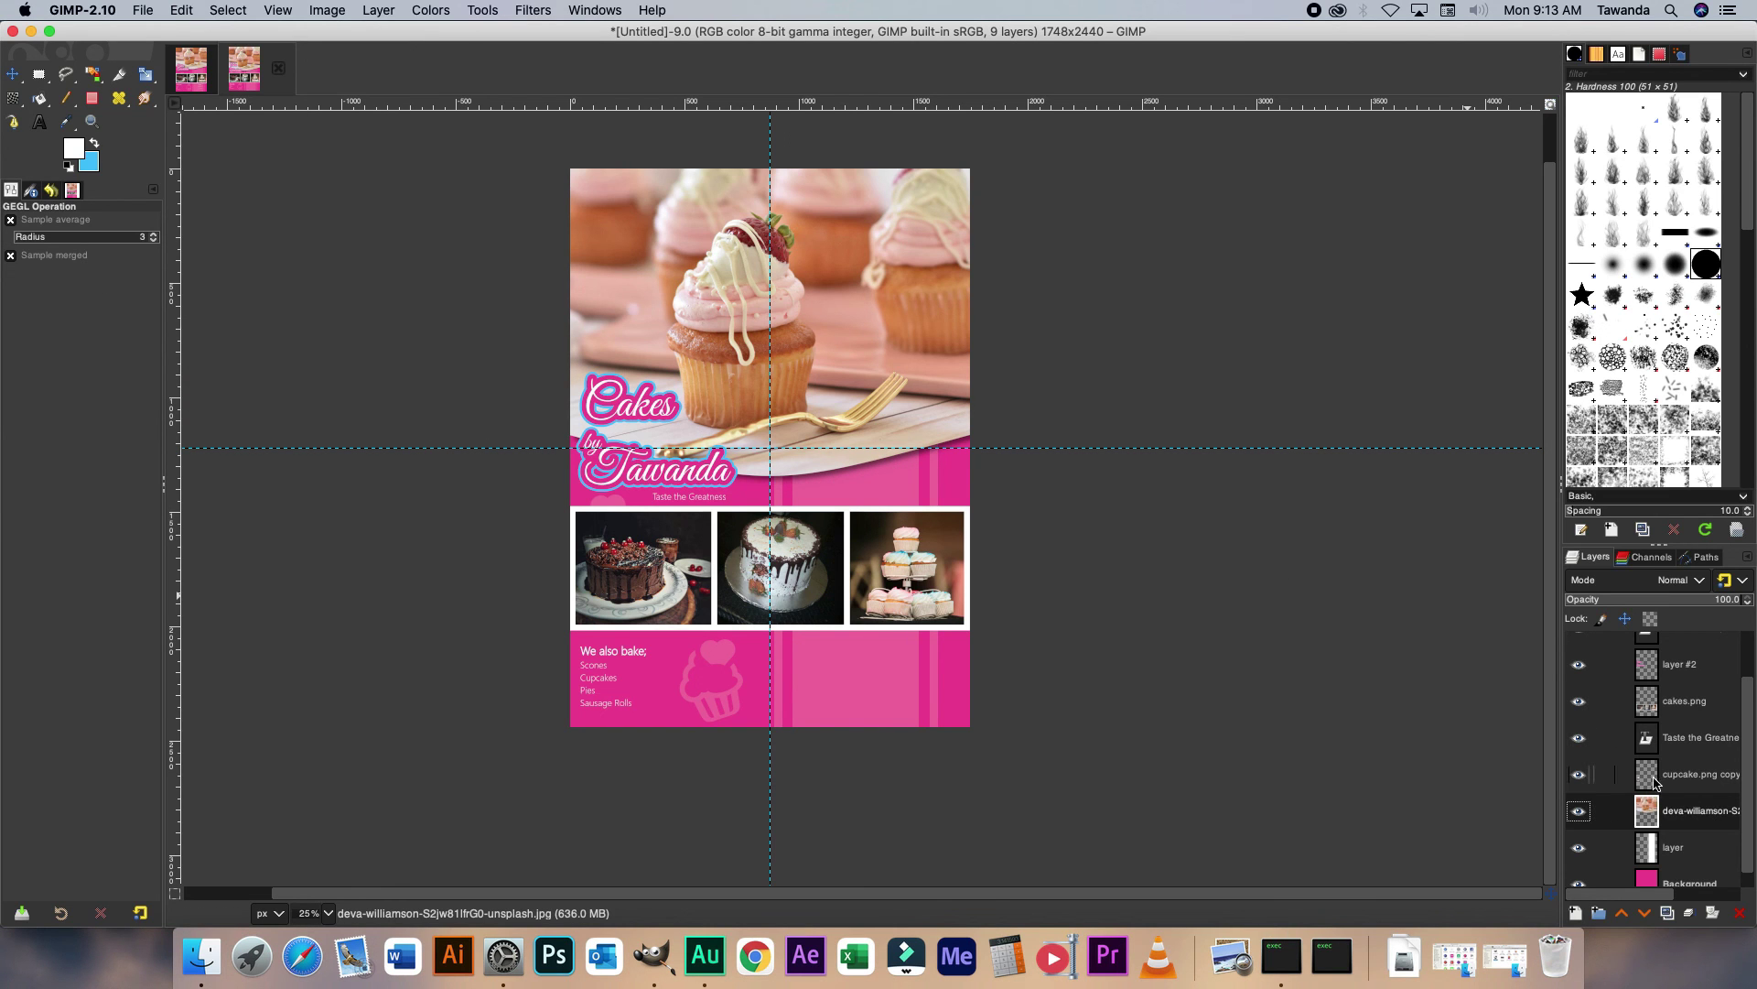
Repeat the same drop shadow on the business name layer (layer #2).
click(1578, 664)
click(1579, 665)
click(1683, 665)
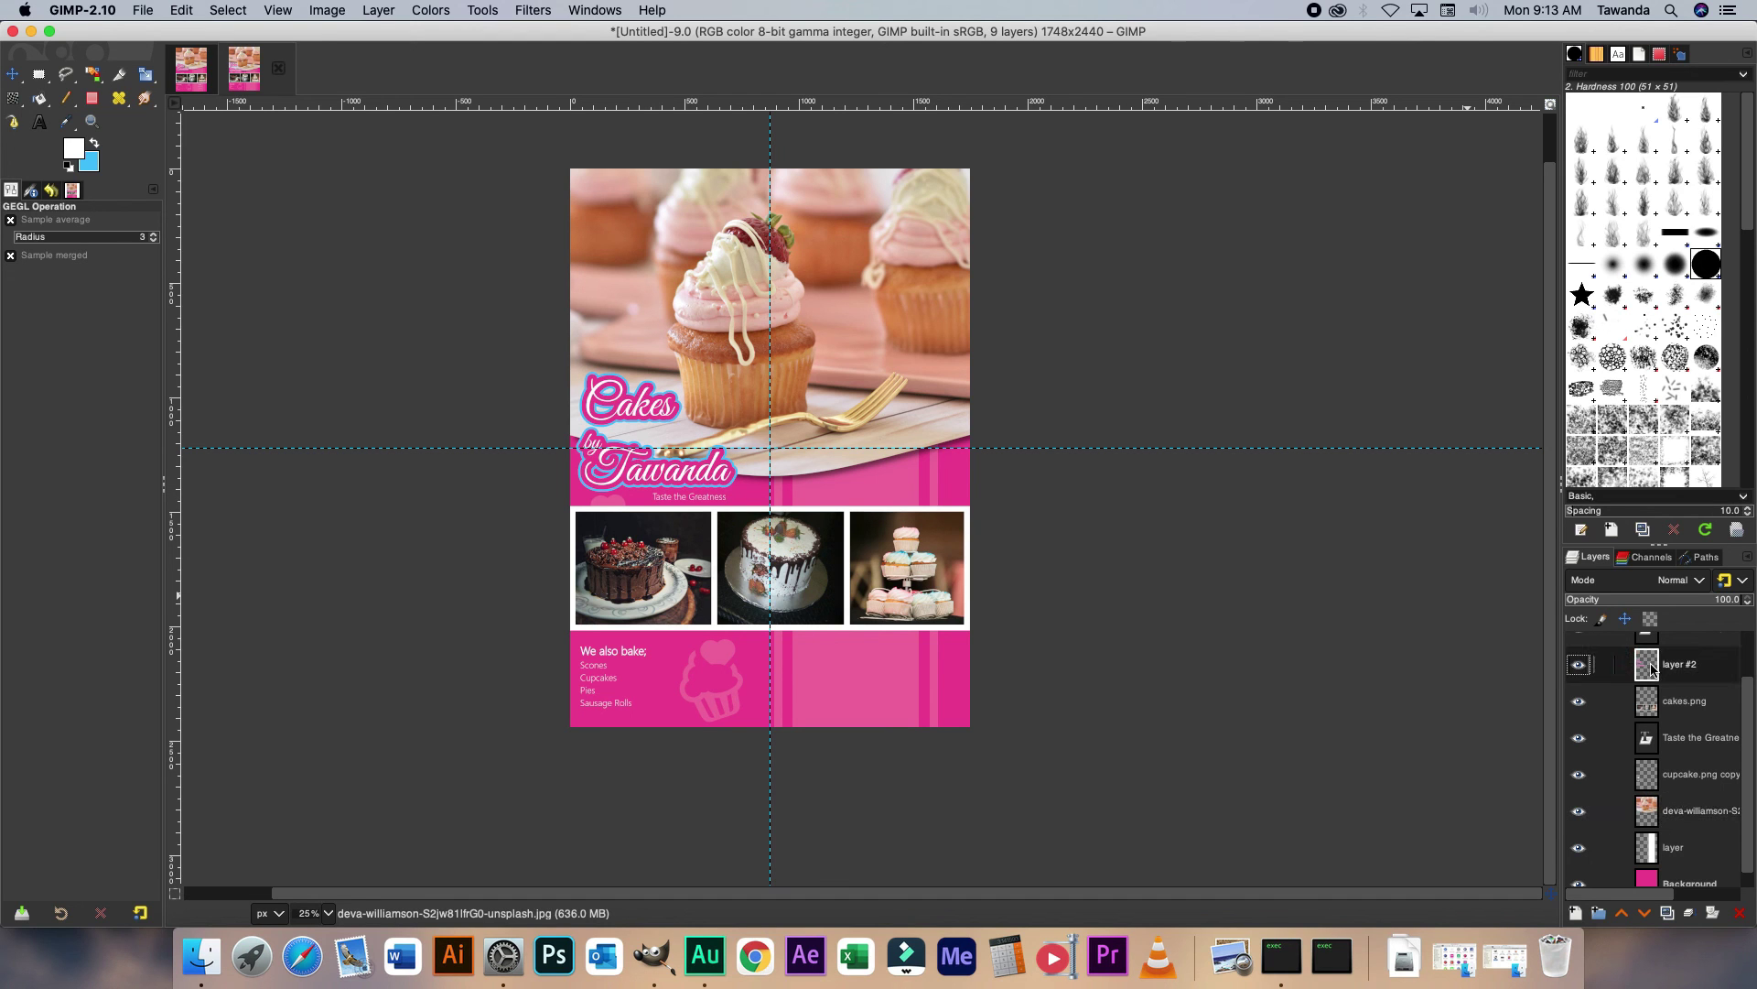
click(533, 11)
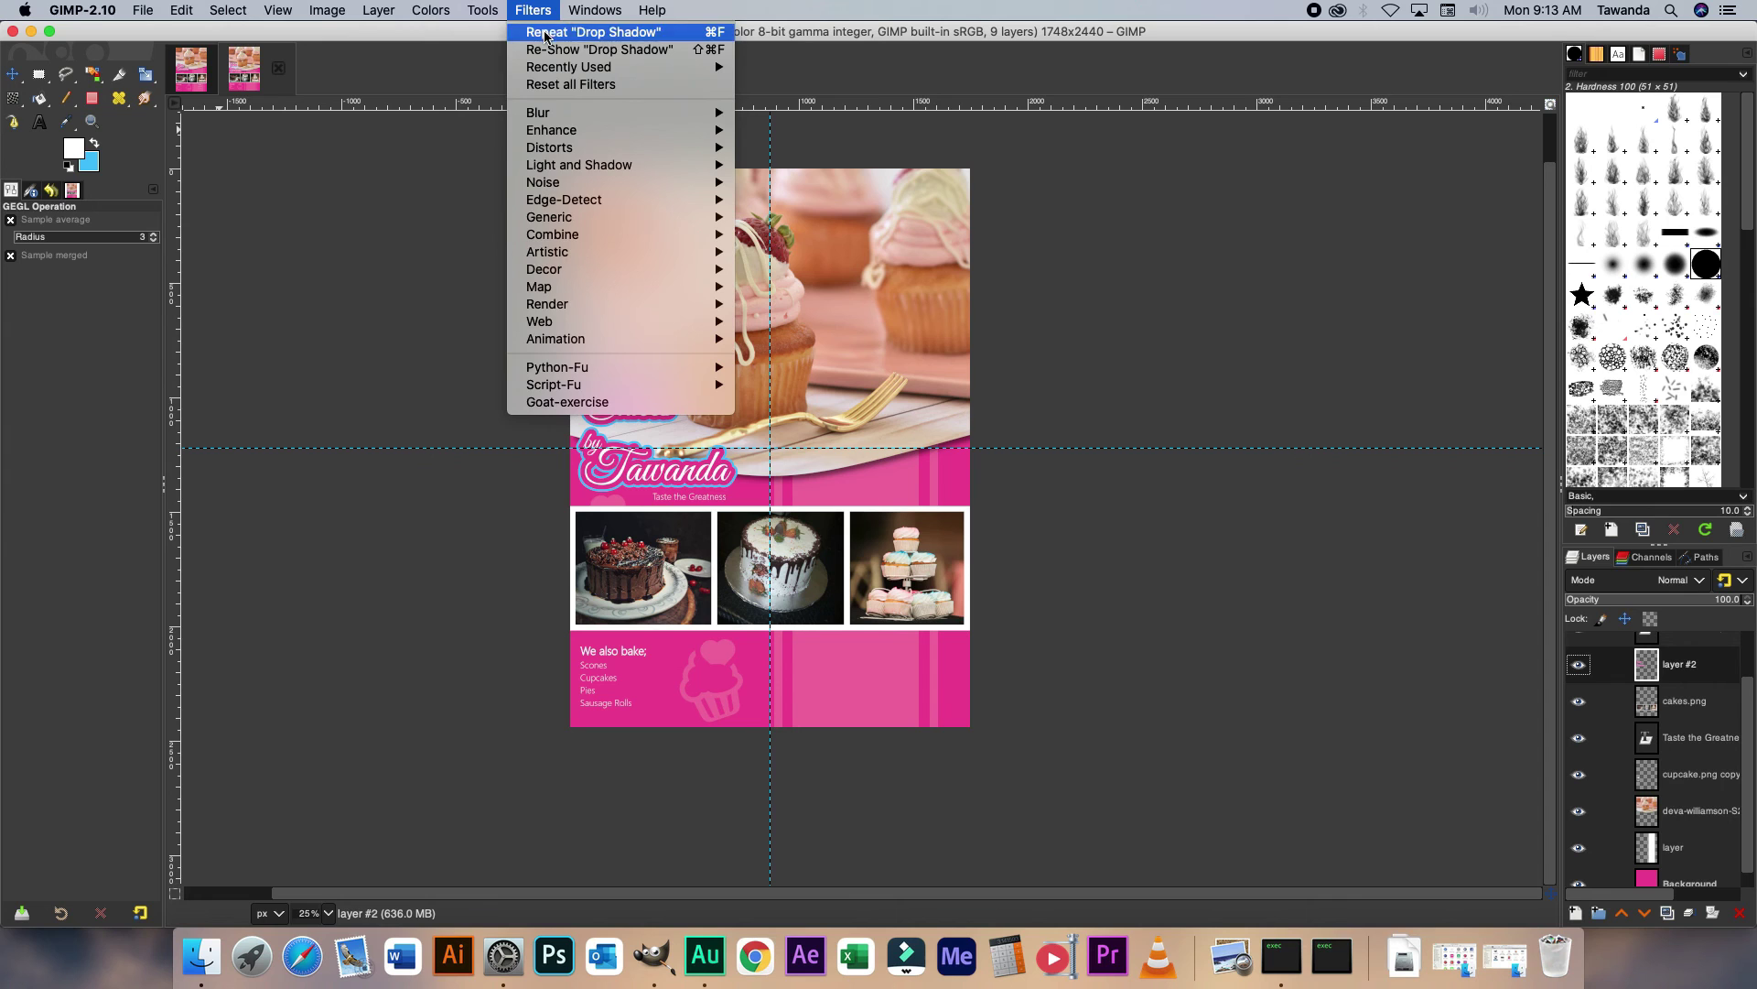
click(544, 34)
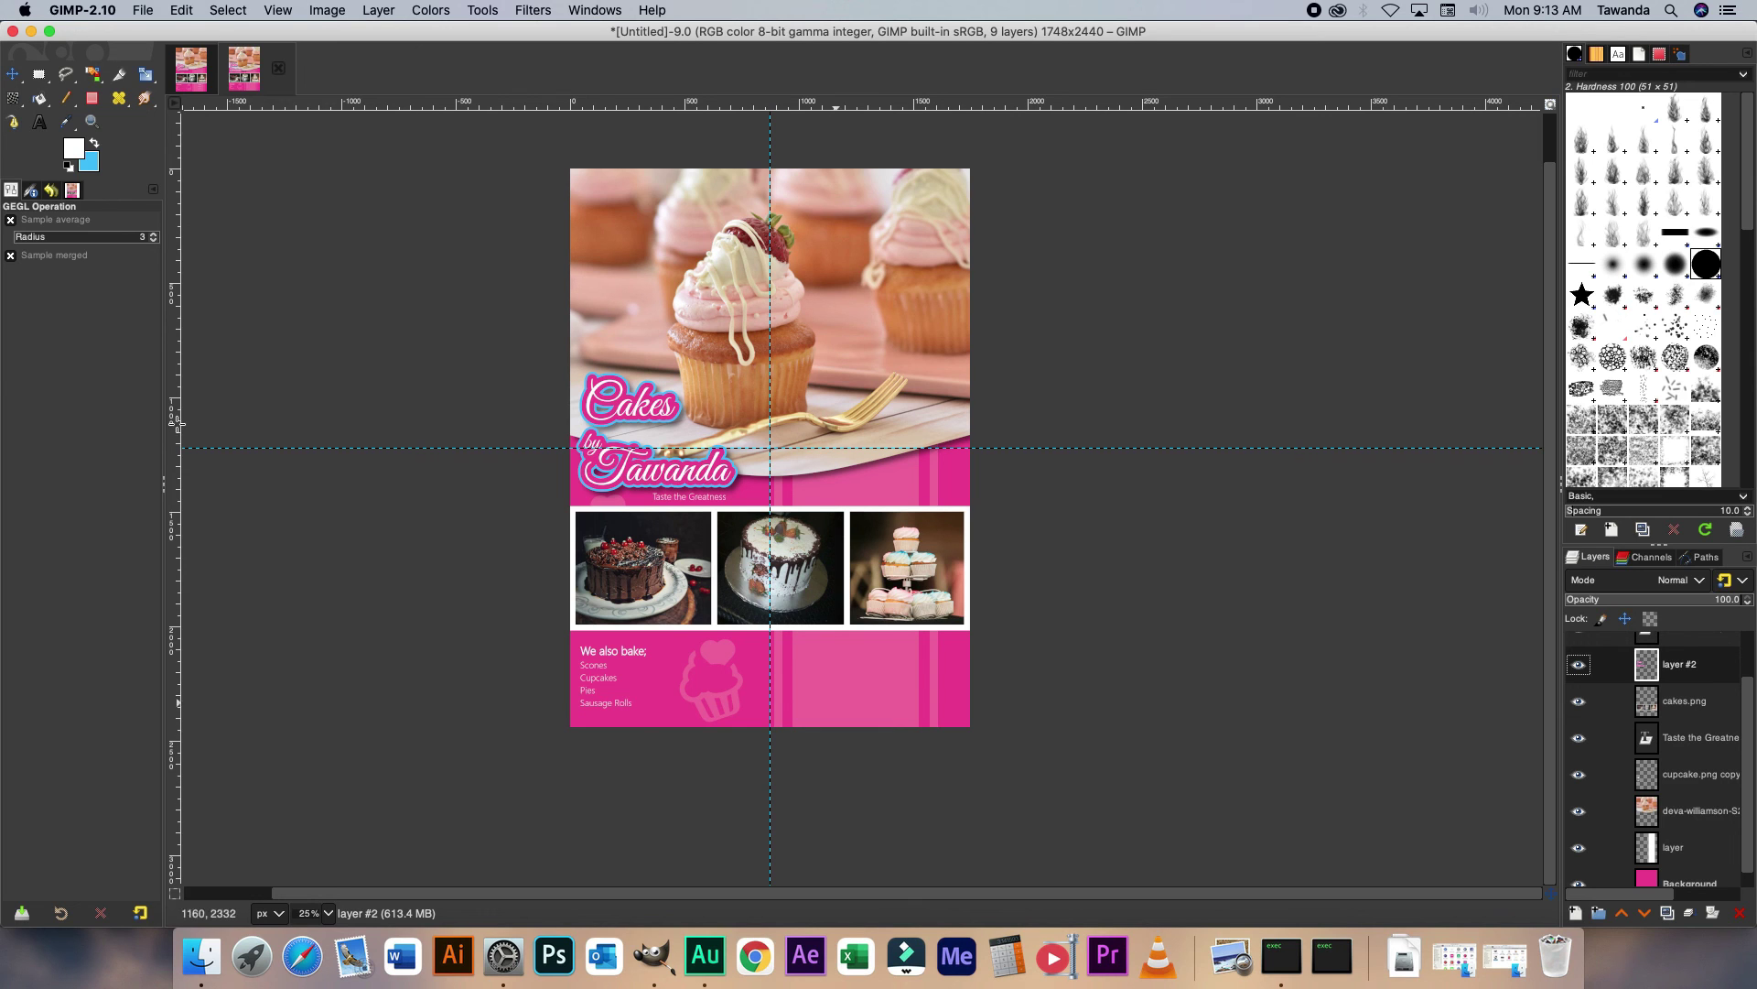
Add a horizontal guide level with "We also bake;" and a 40 px Segoe UI Light text box reading "Contact" with two phone numbers.
key(t)
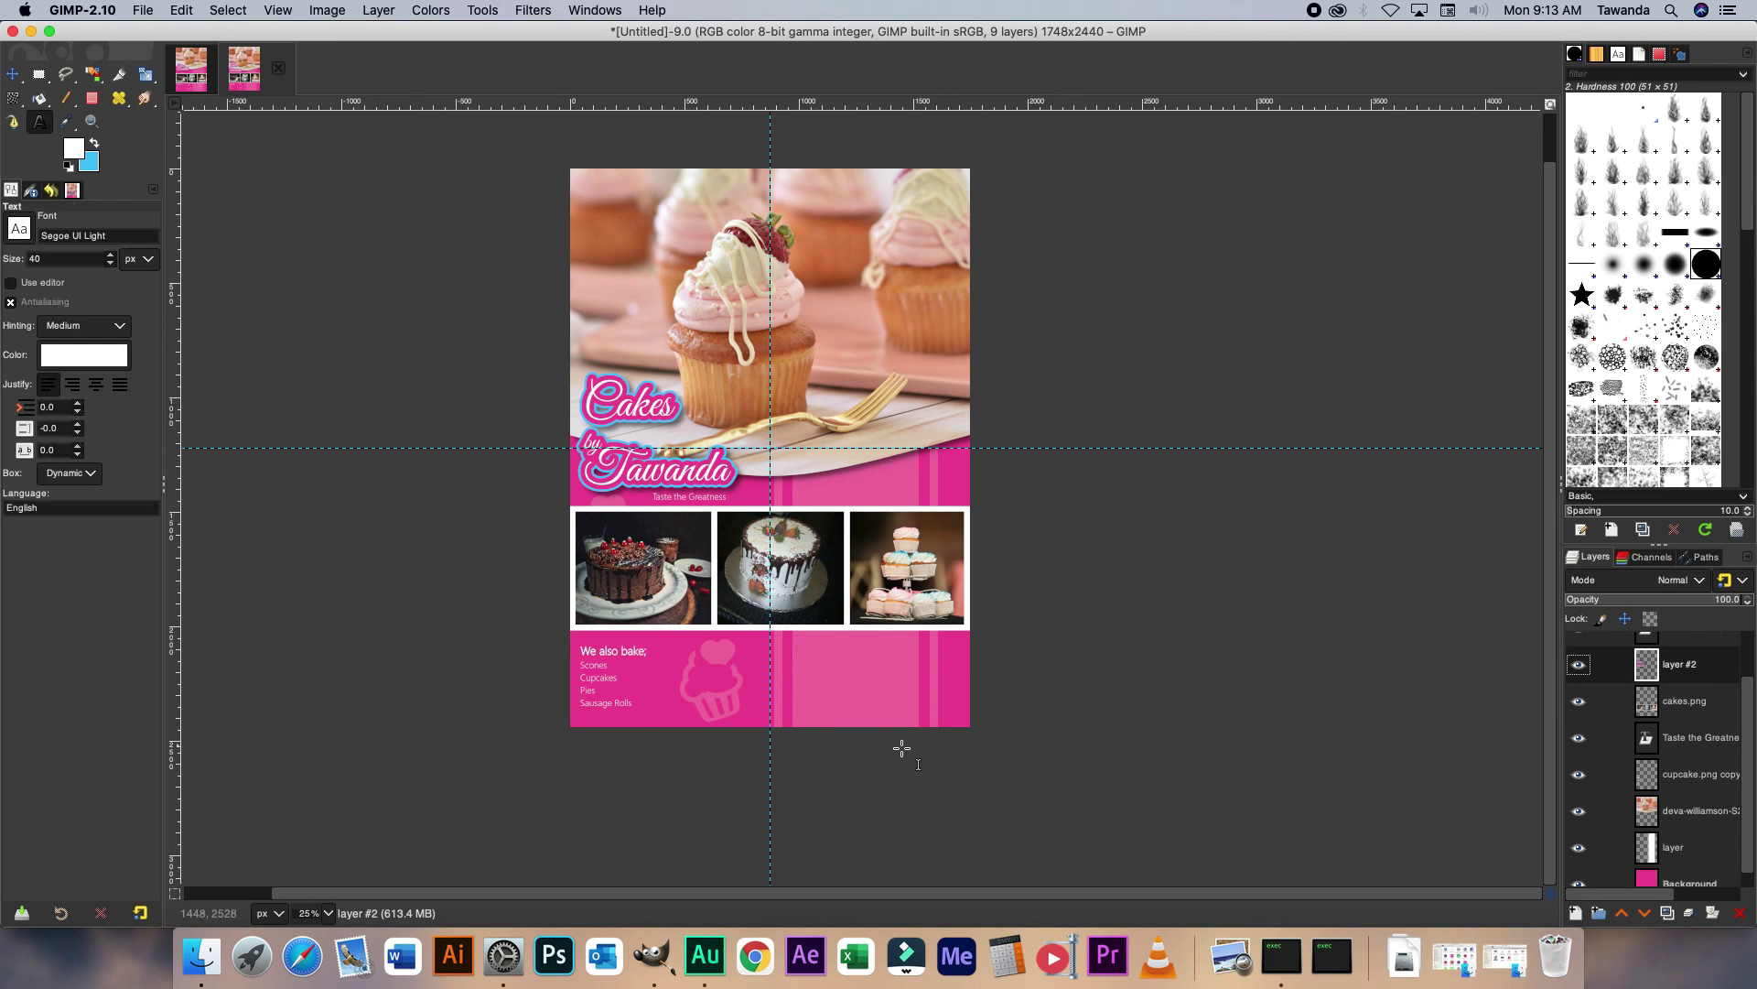
drag(1047, 108, 906, 653)
drag(788, 631, 930, 728)
text(Contac)
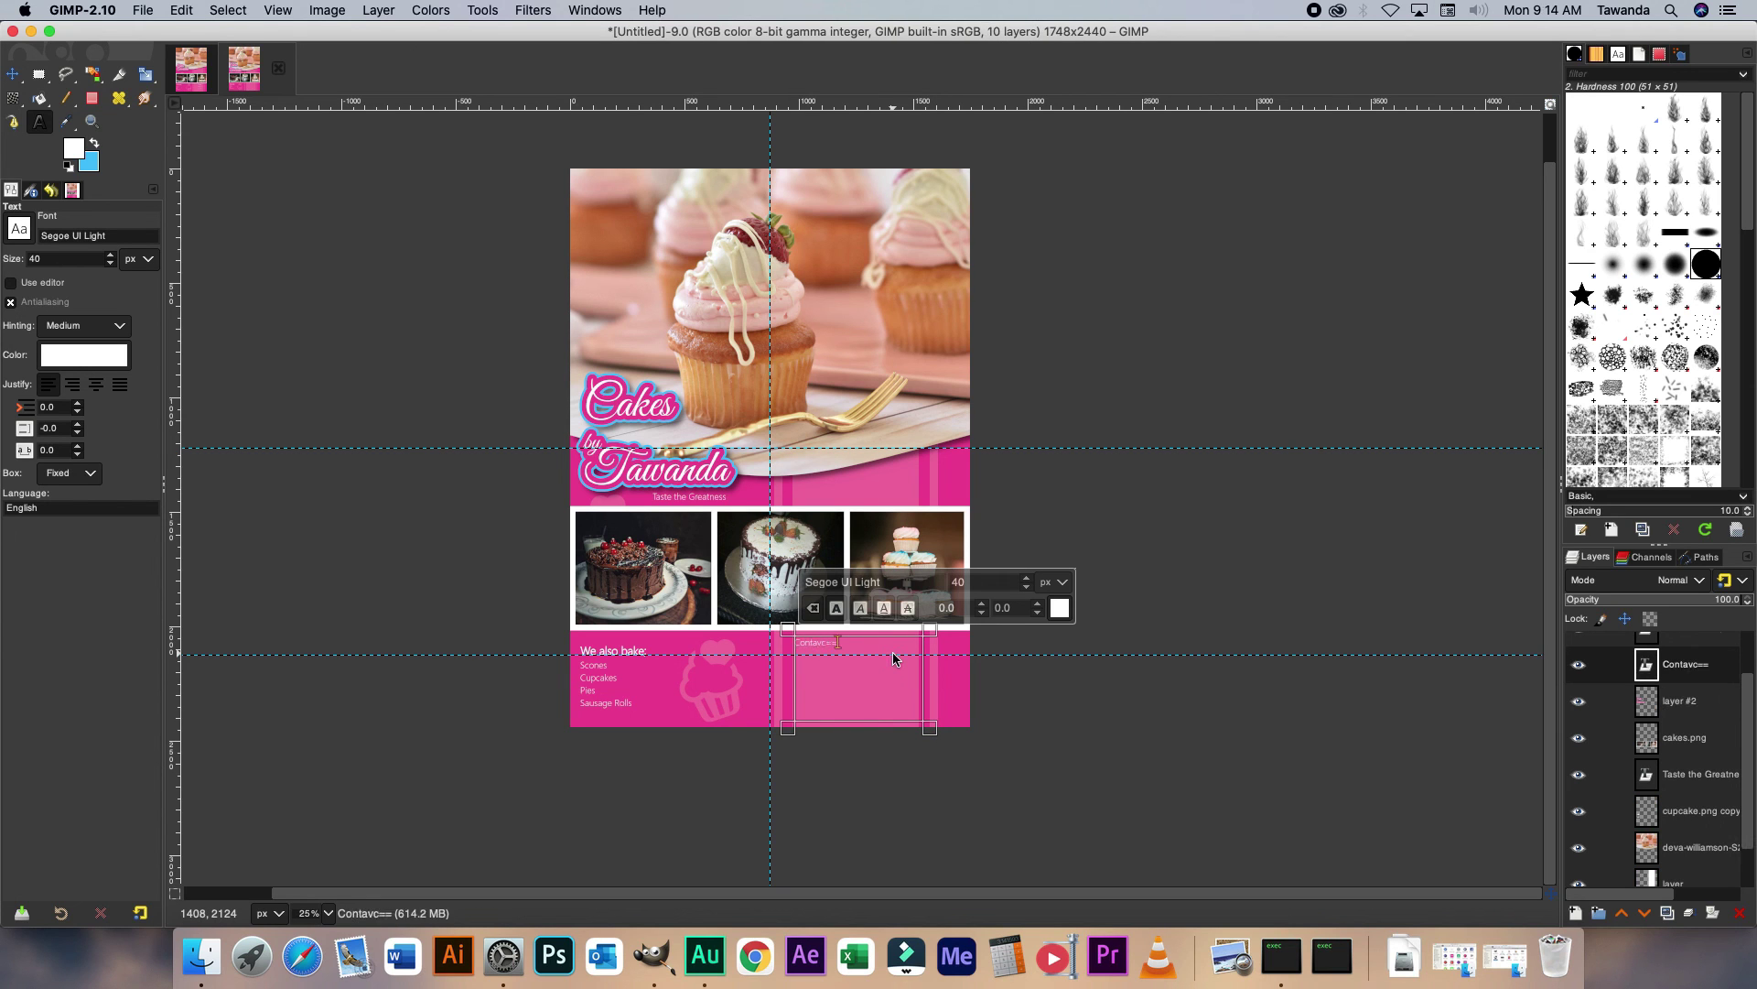
text(t)
key(Return)
Set the "Contact" heading to 50 px and center-align the contact text.
double_click(809, 642)
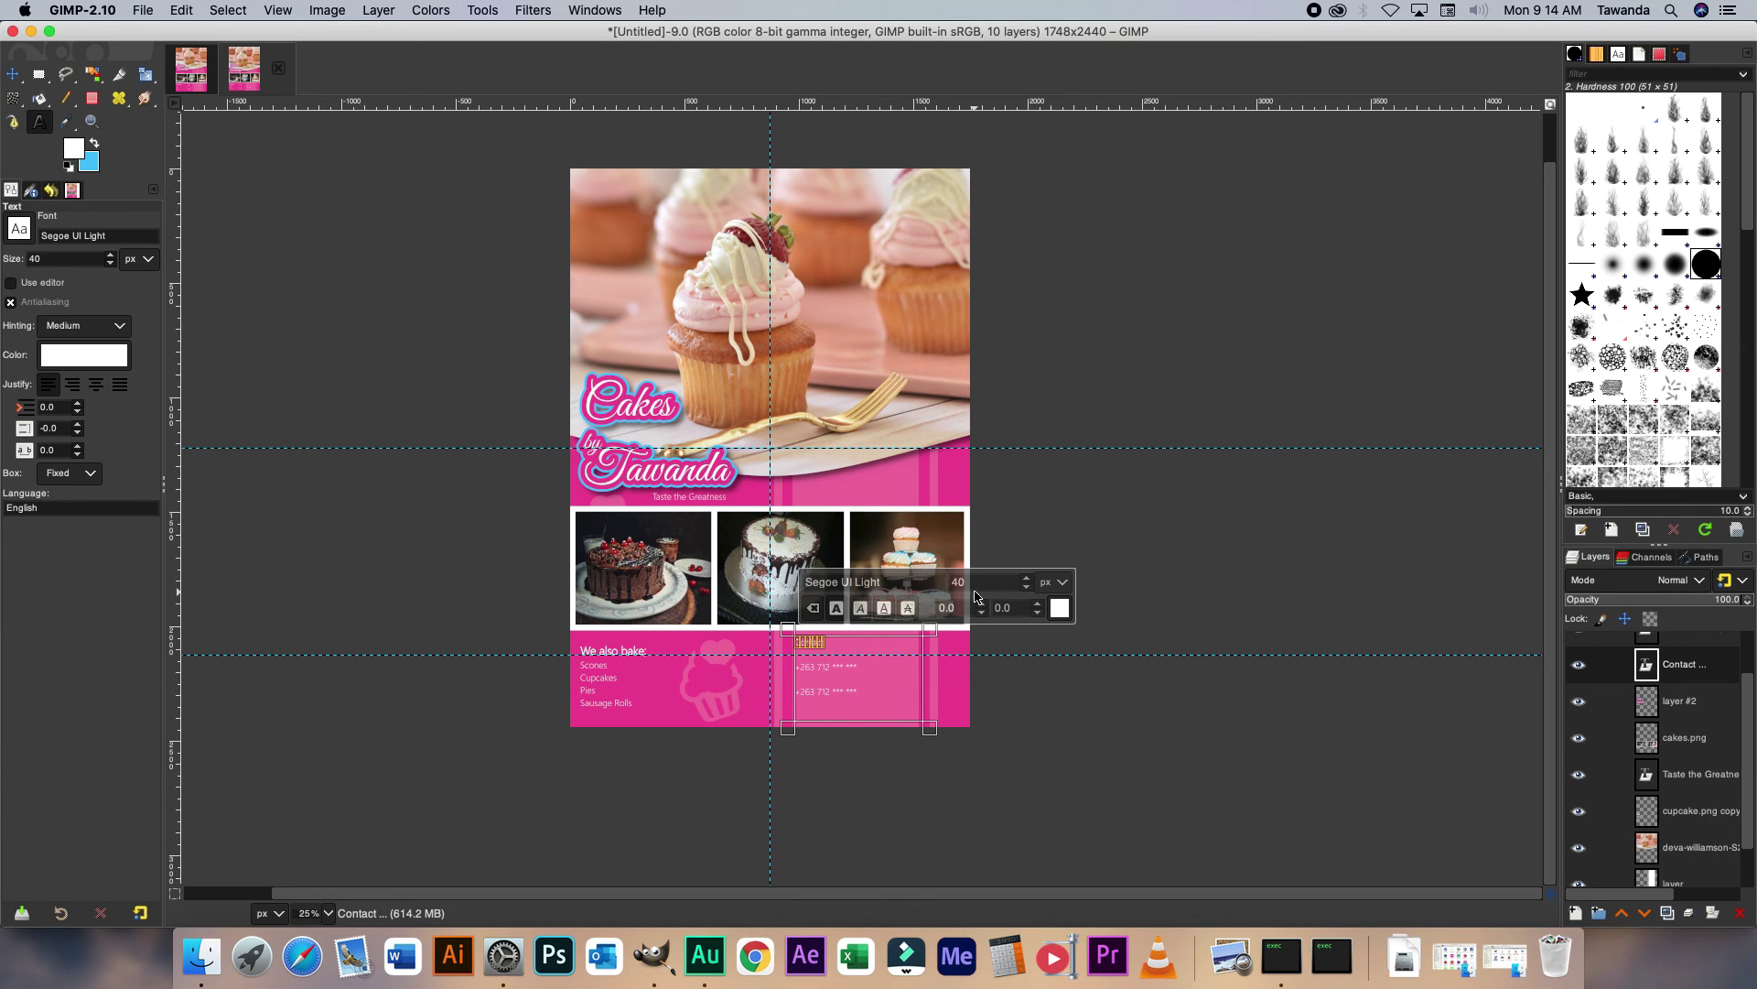
click(933, 581)
text(50)
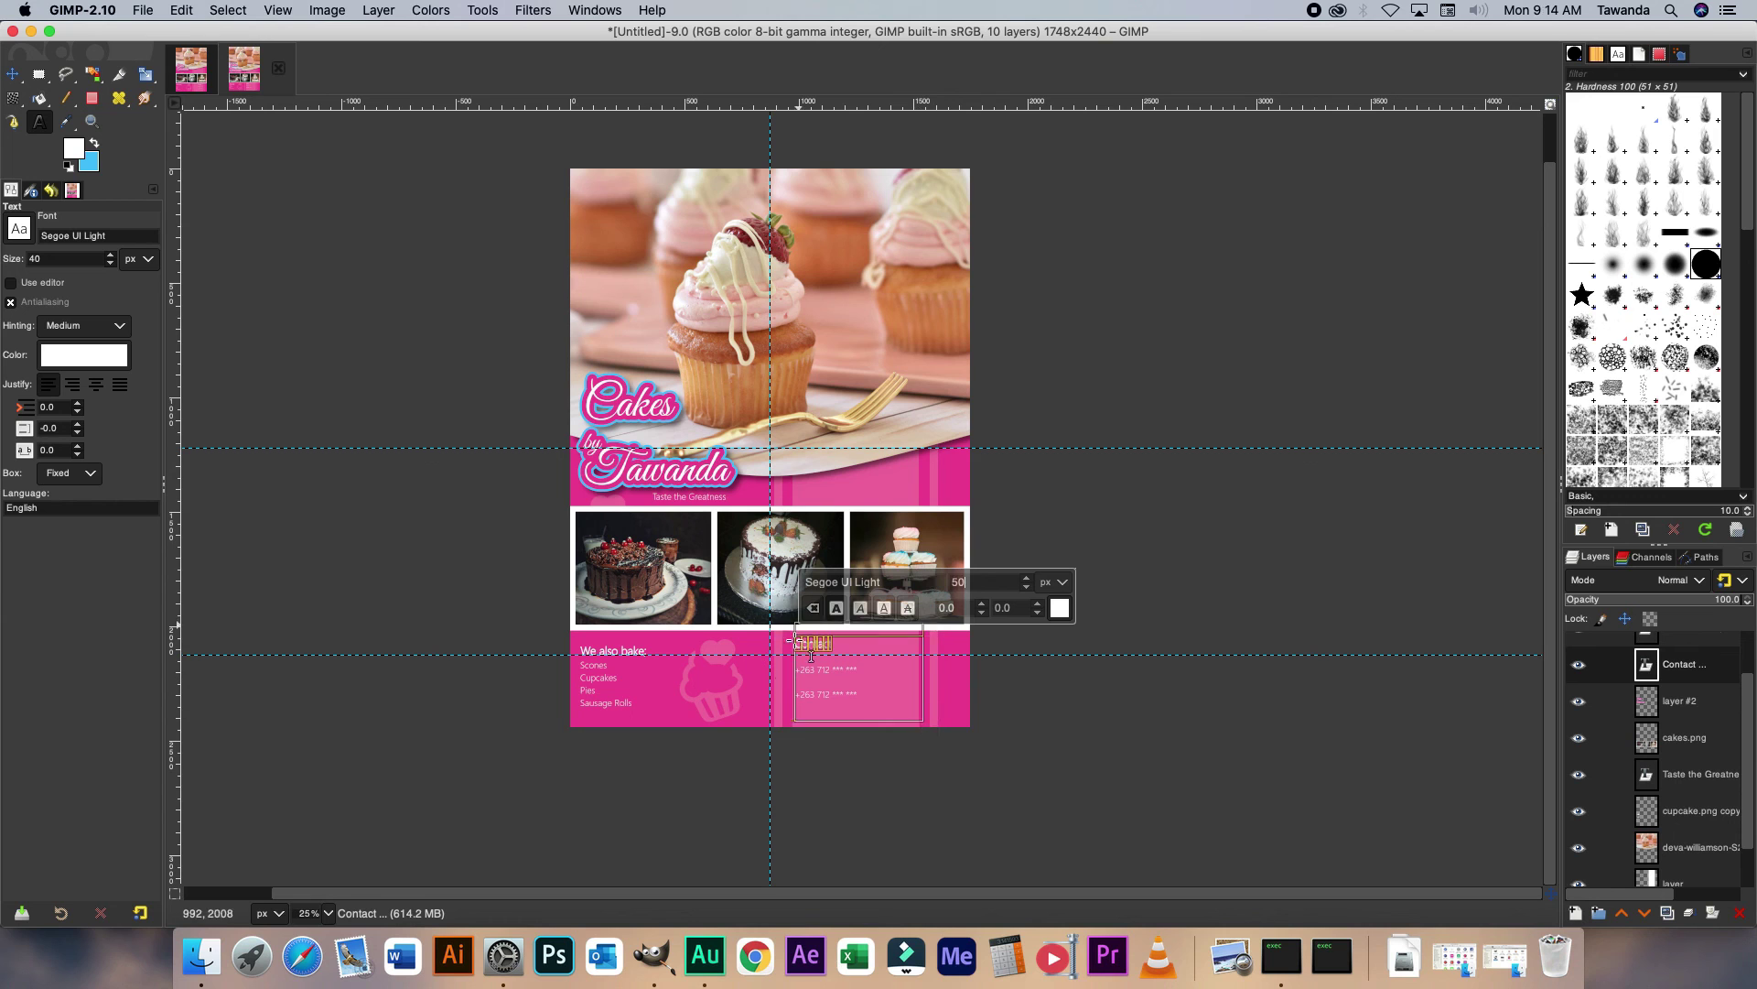
drag(795, 641, 865, 700)
click(95, 384)
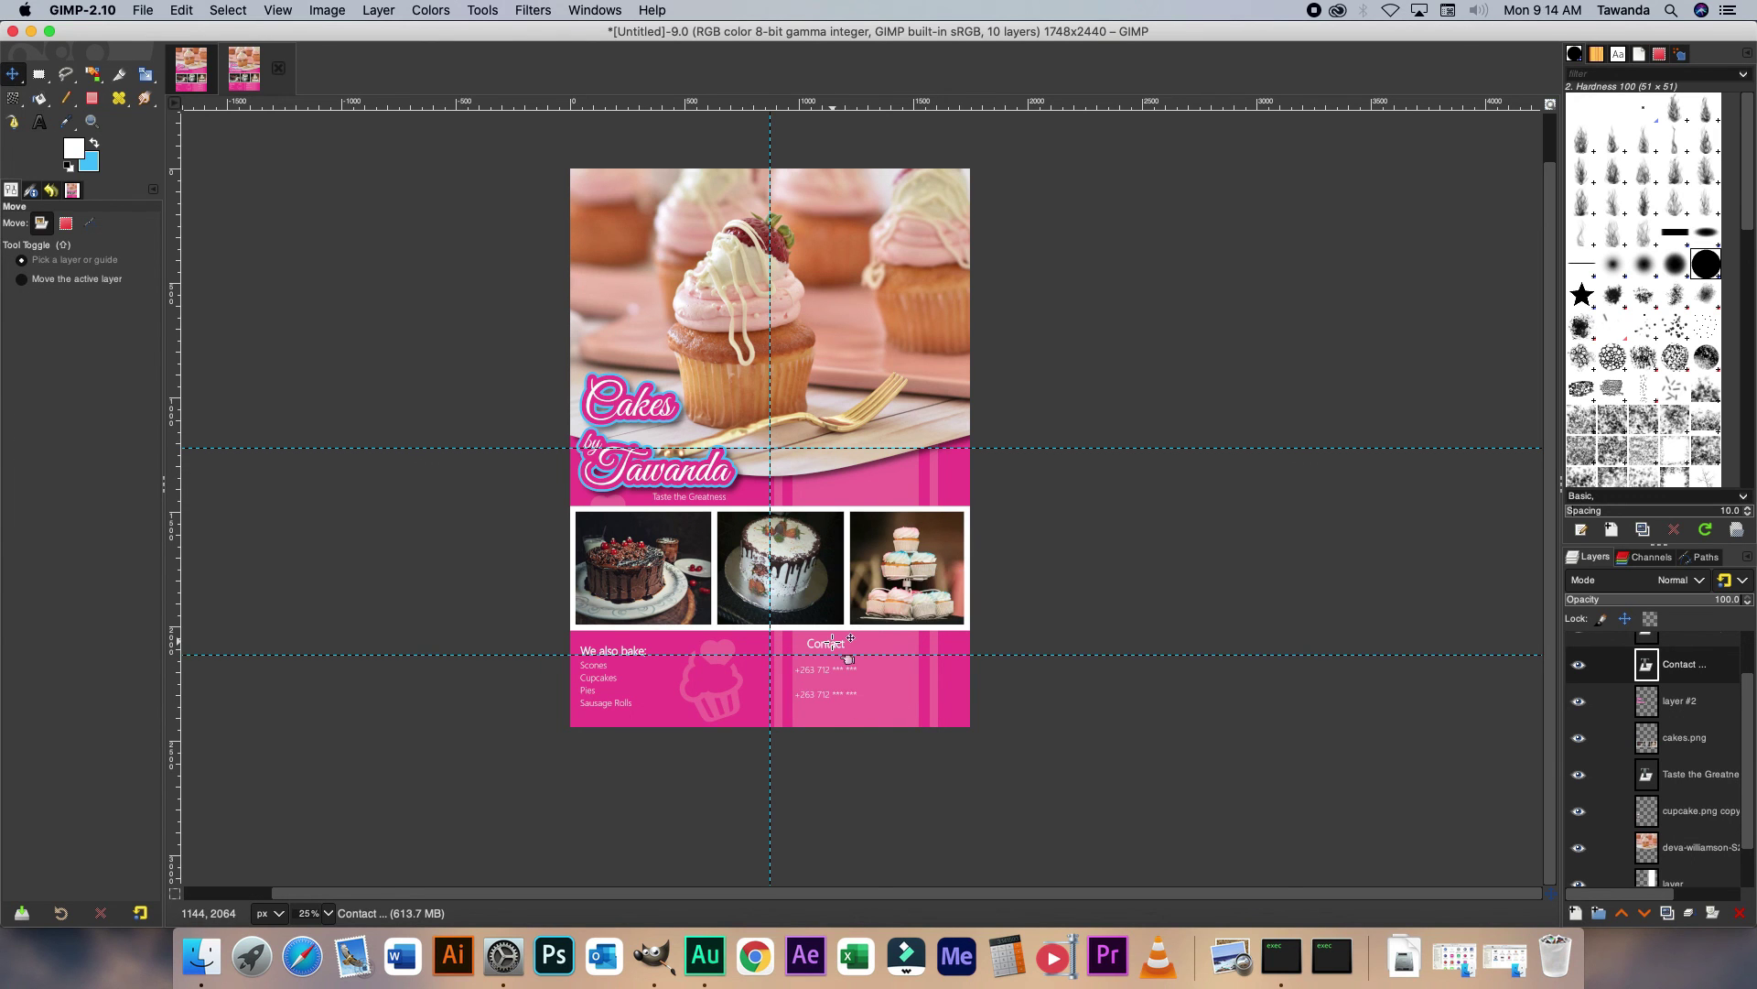
Move the contact text block about 202 px right and 29 px down, centering it on the wide pale stripe.
scroll(827, 650, up, 3)
drag(839, 660, 965, 678)
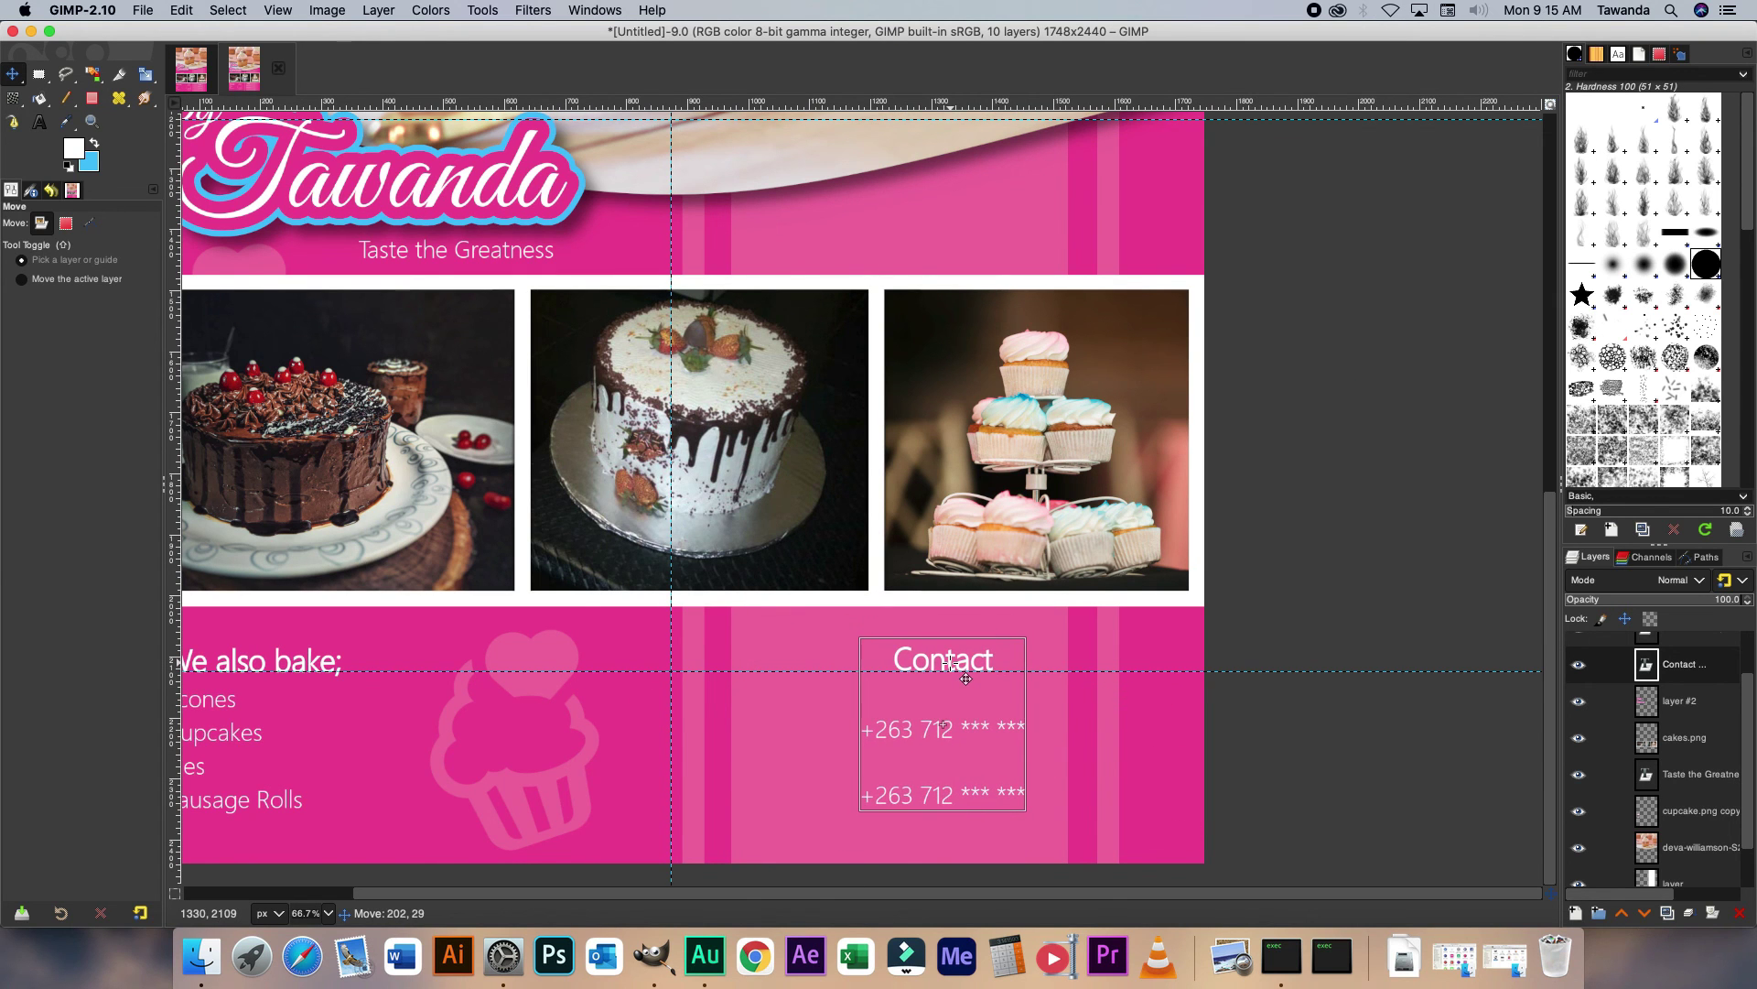
scroll(925, 636, down, 4)
scroll(929, 636, up, 1)
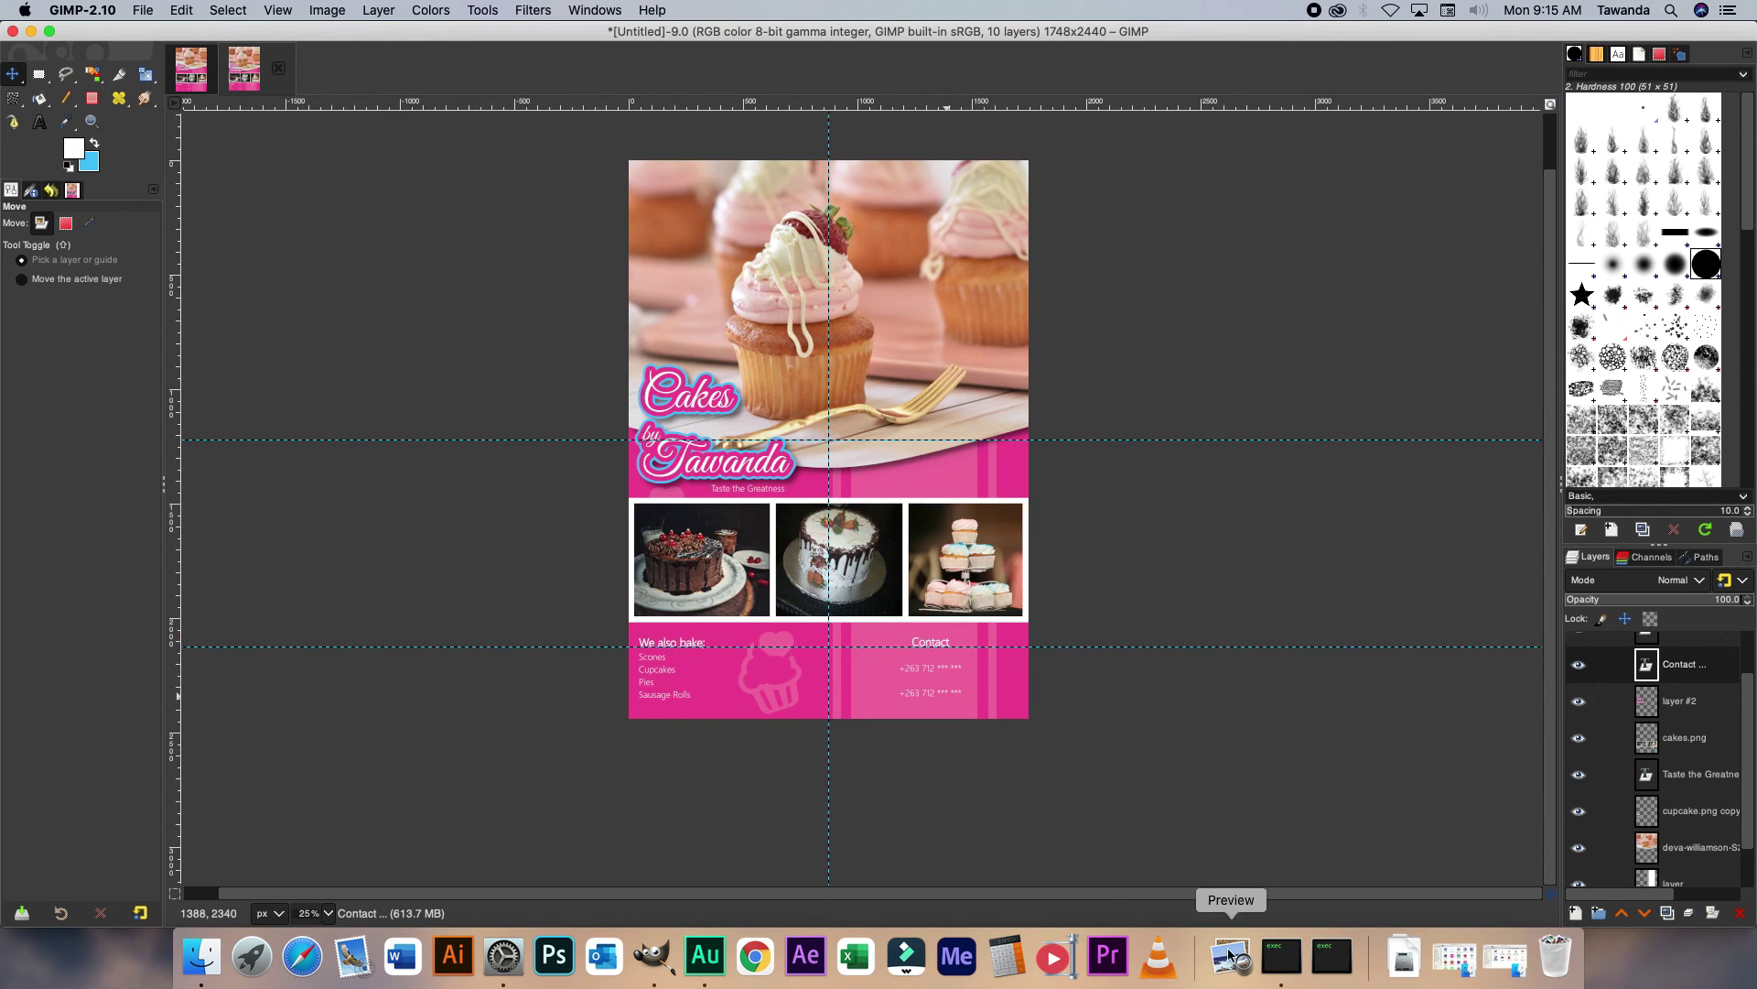
Import 006-viber.png from the social media icons folder as a layer and invert its colors to white.
click(1455, 956)
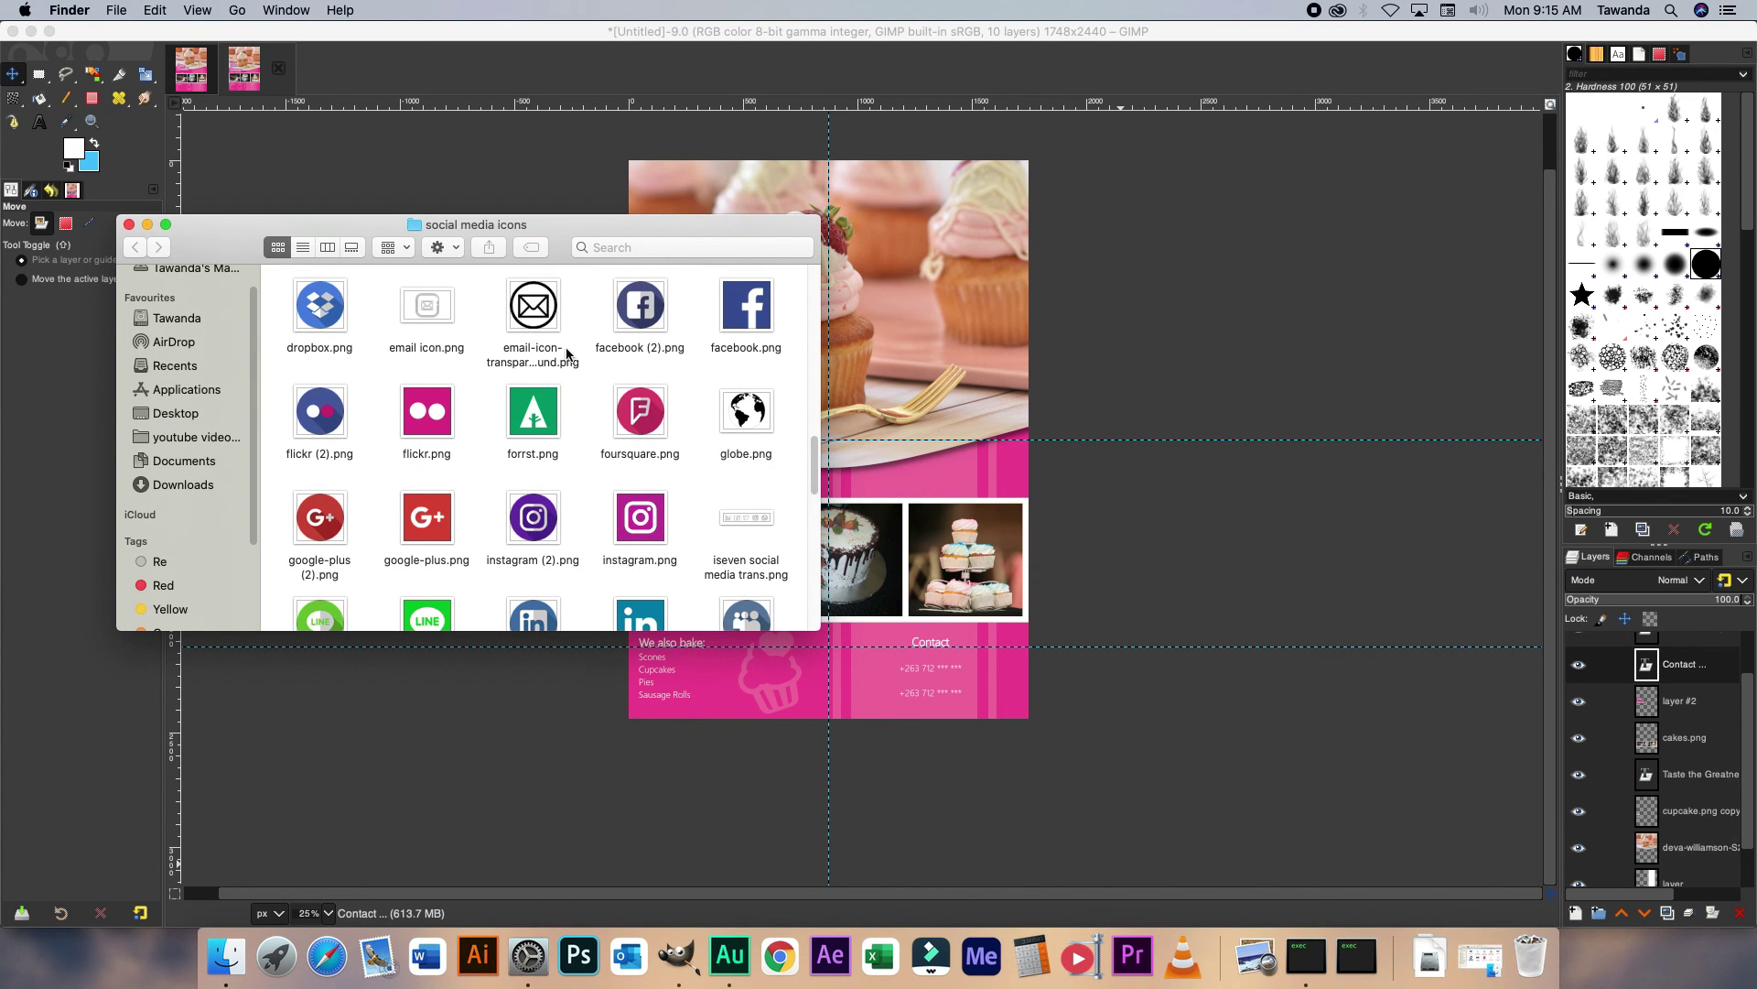
drag(819, 477, 816, 236)
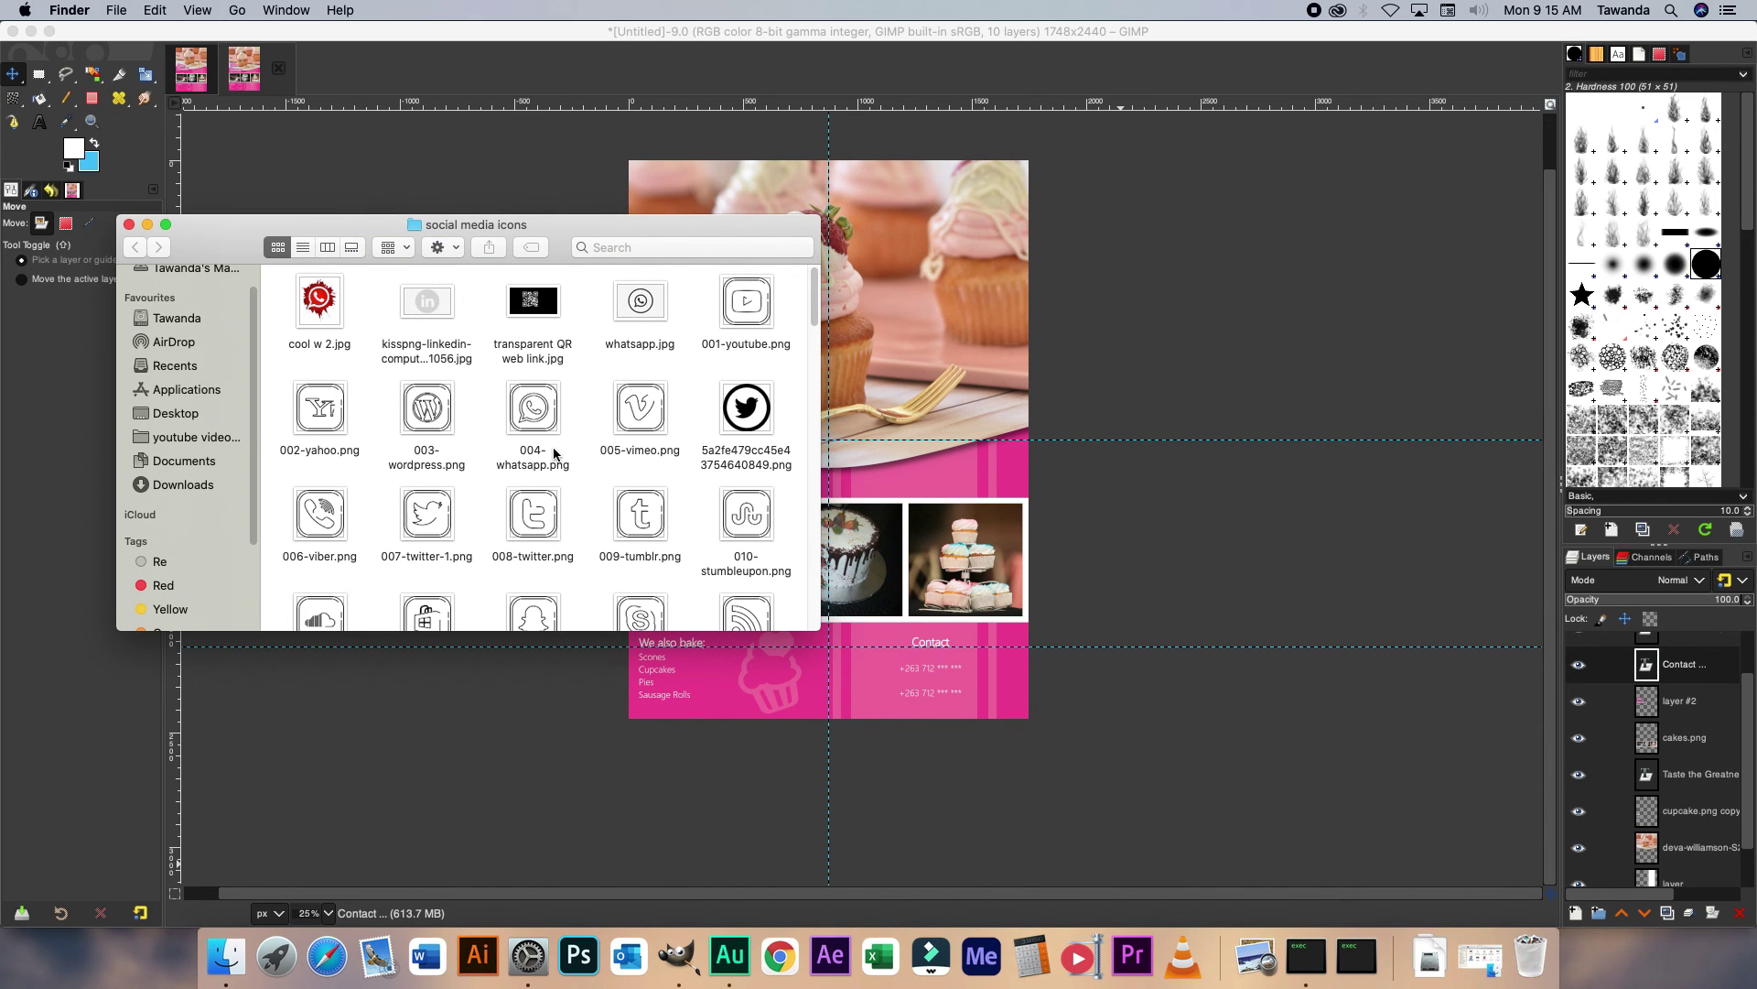
drag(340, 559, 892, 713)
click(895, 697)
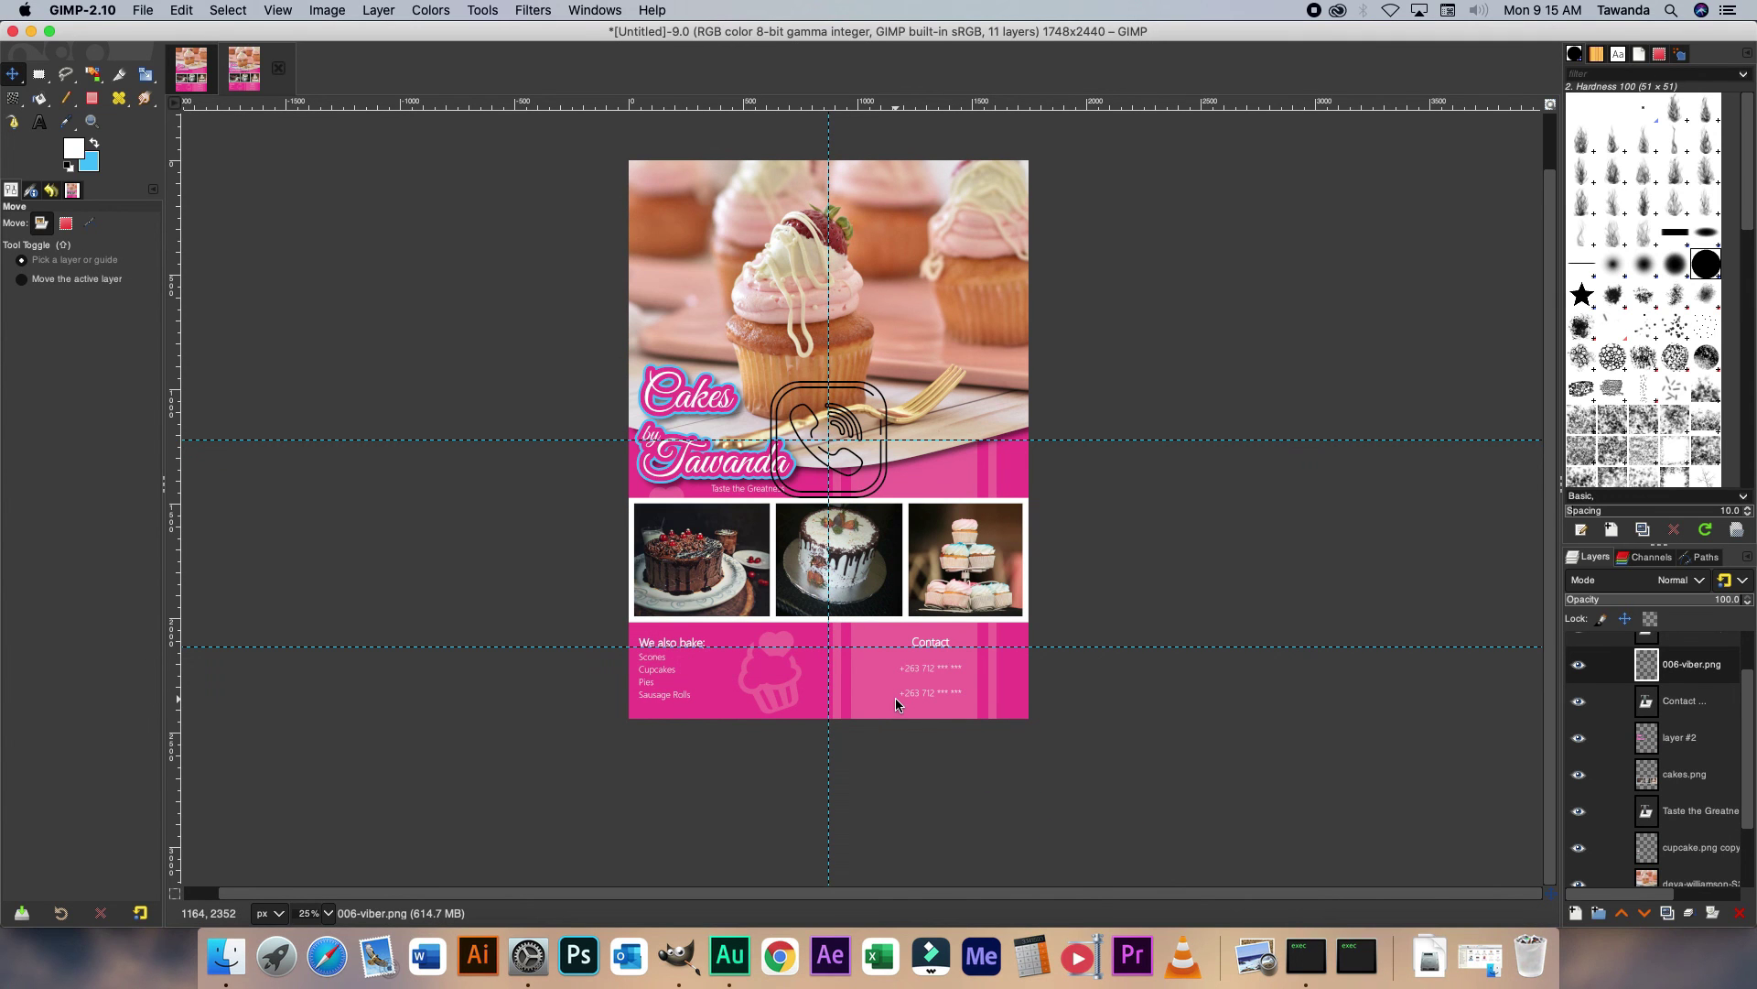
right_click(891, 403)
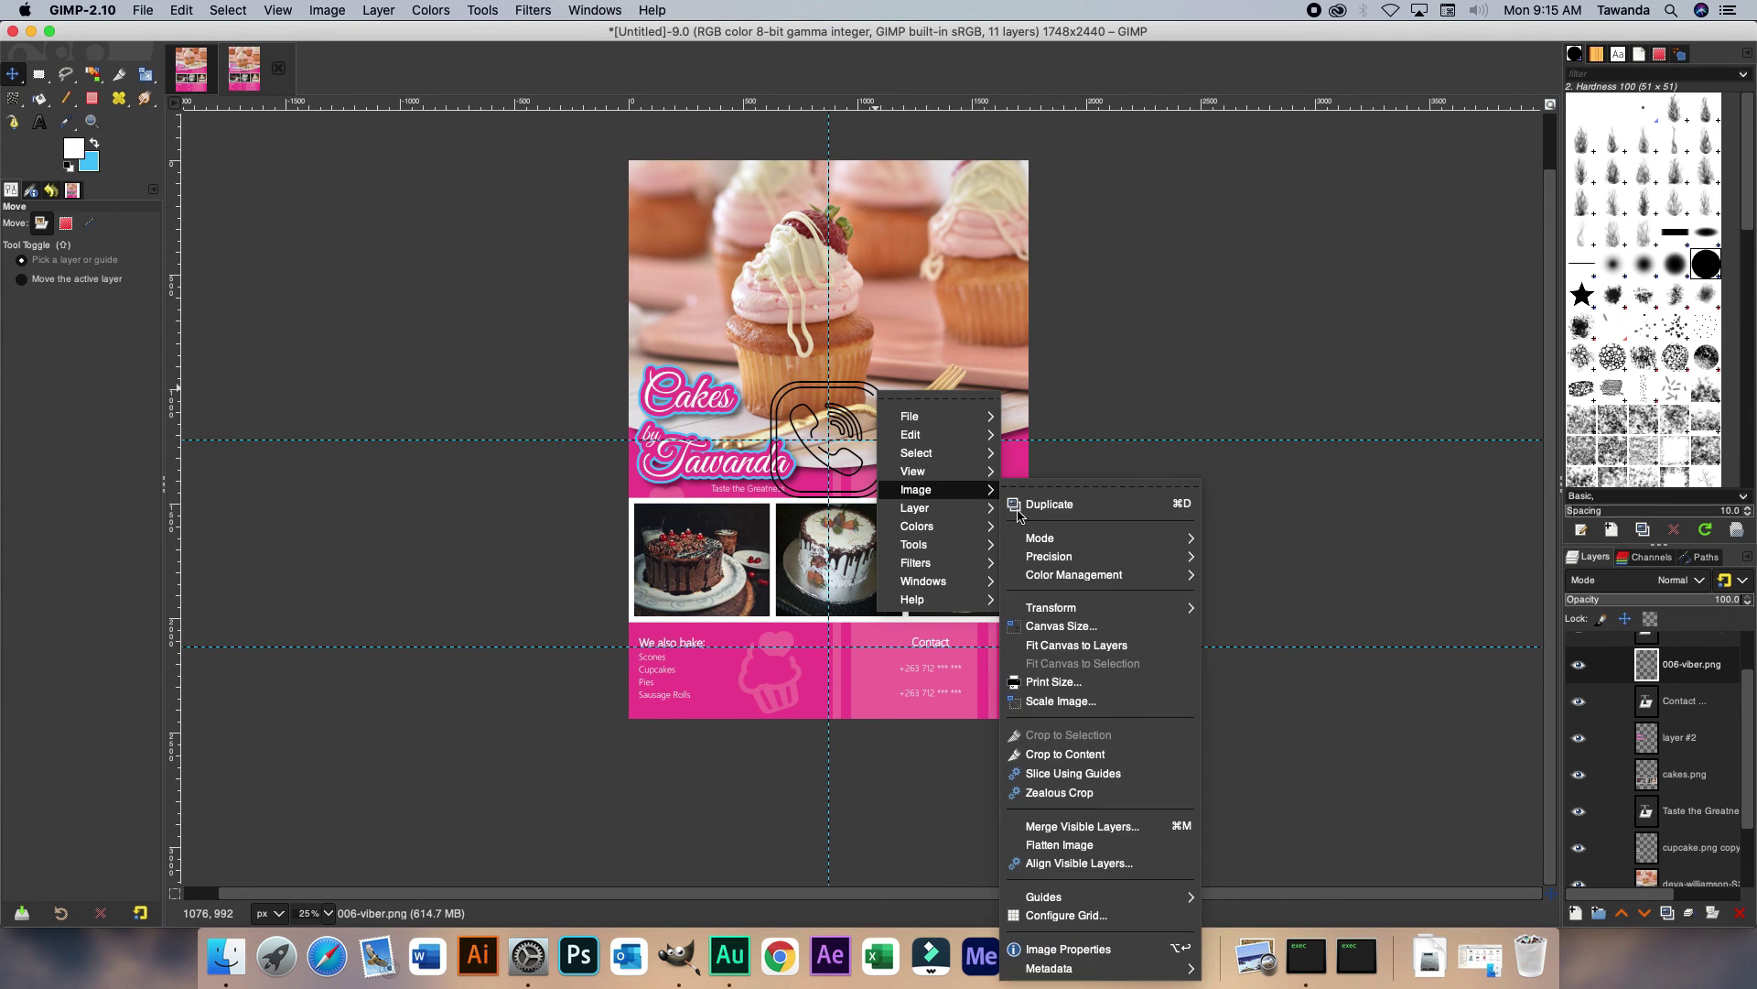
mouse_move(948, 532)
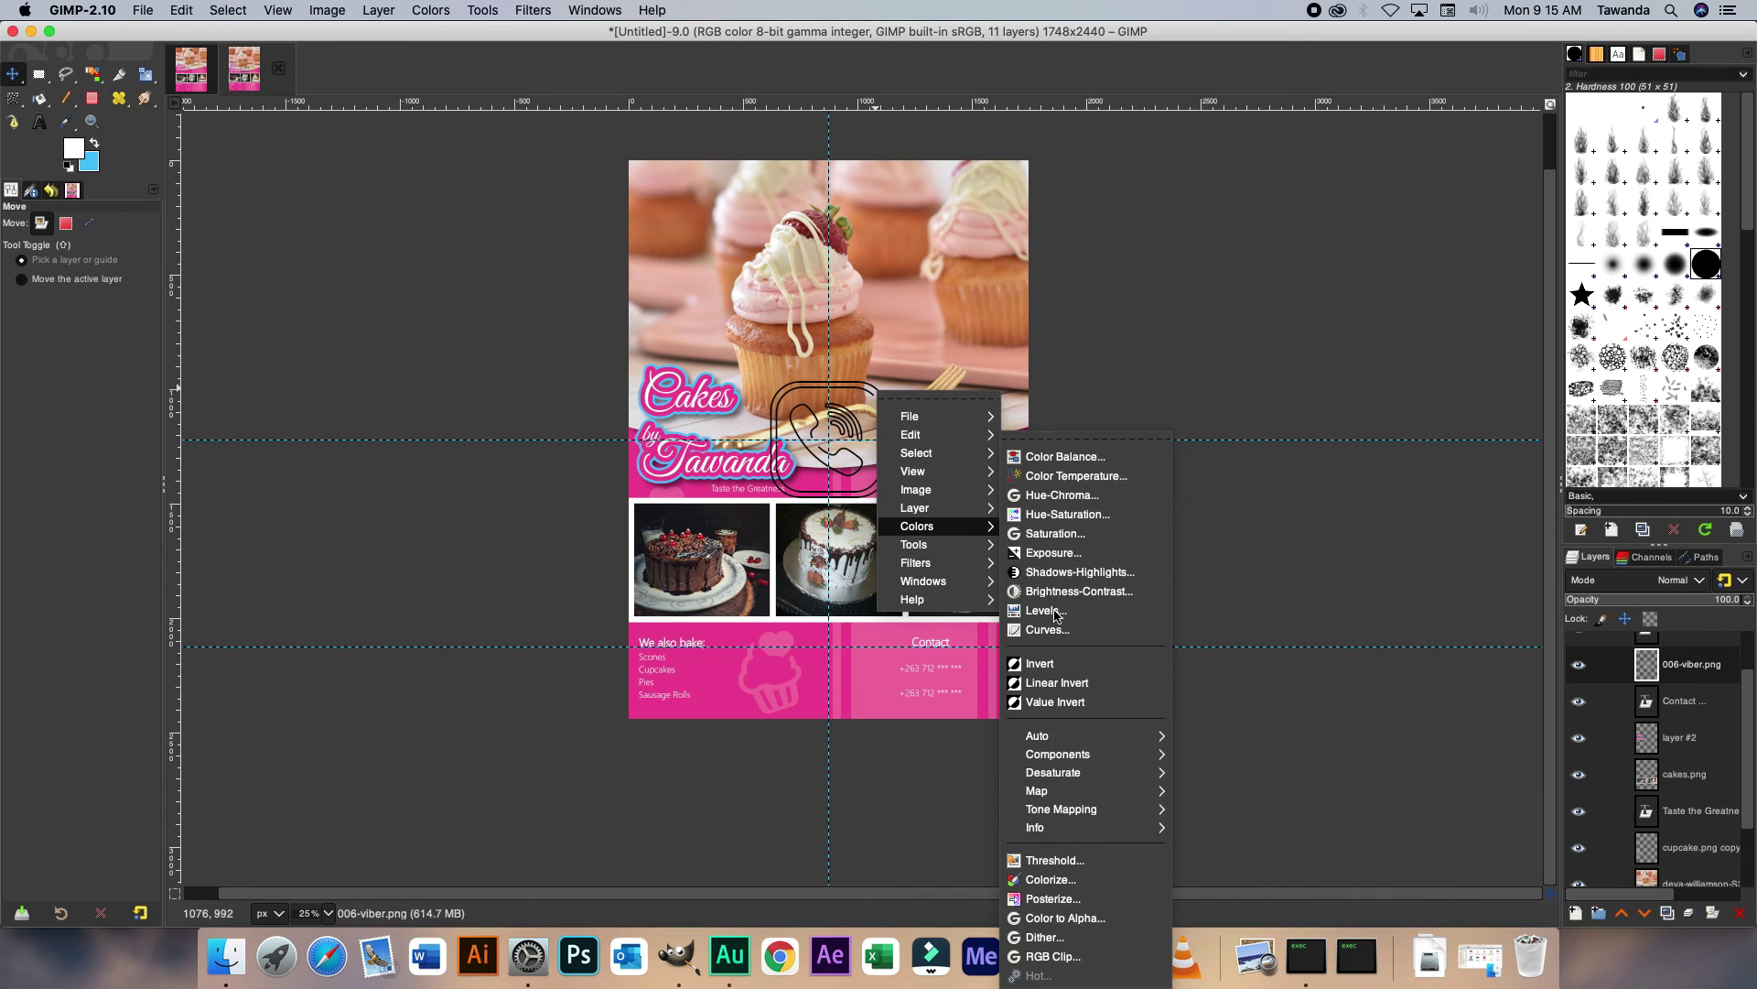
click(1089, 663)
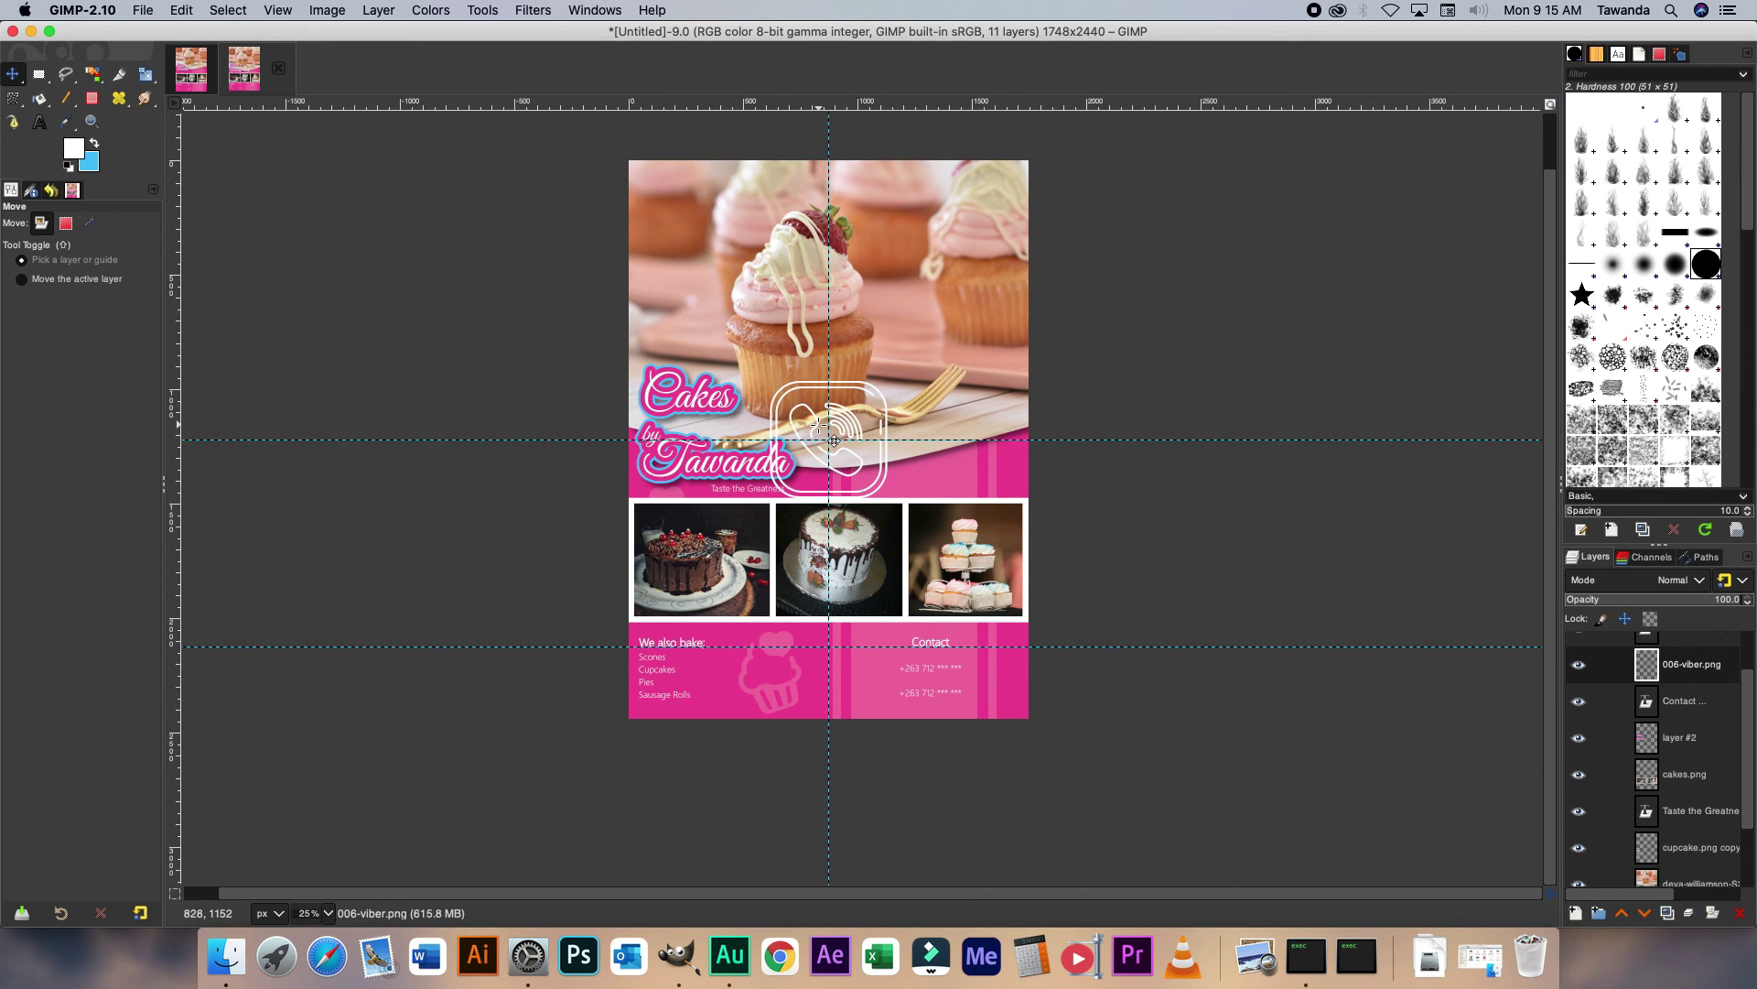
Move the phone icon into the contact area, scaling it down proportionally to sit beside the first phone number.
drag(834, 440, 892, 664)
key(shift+s)
drag(942, 721, 880, 643)
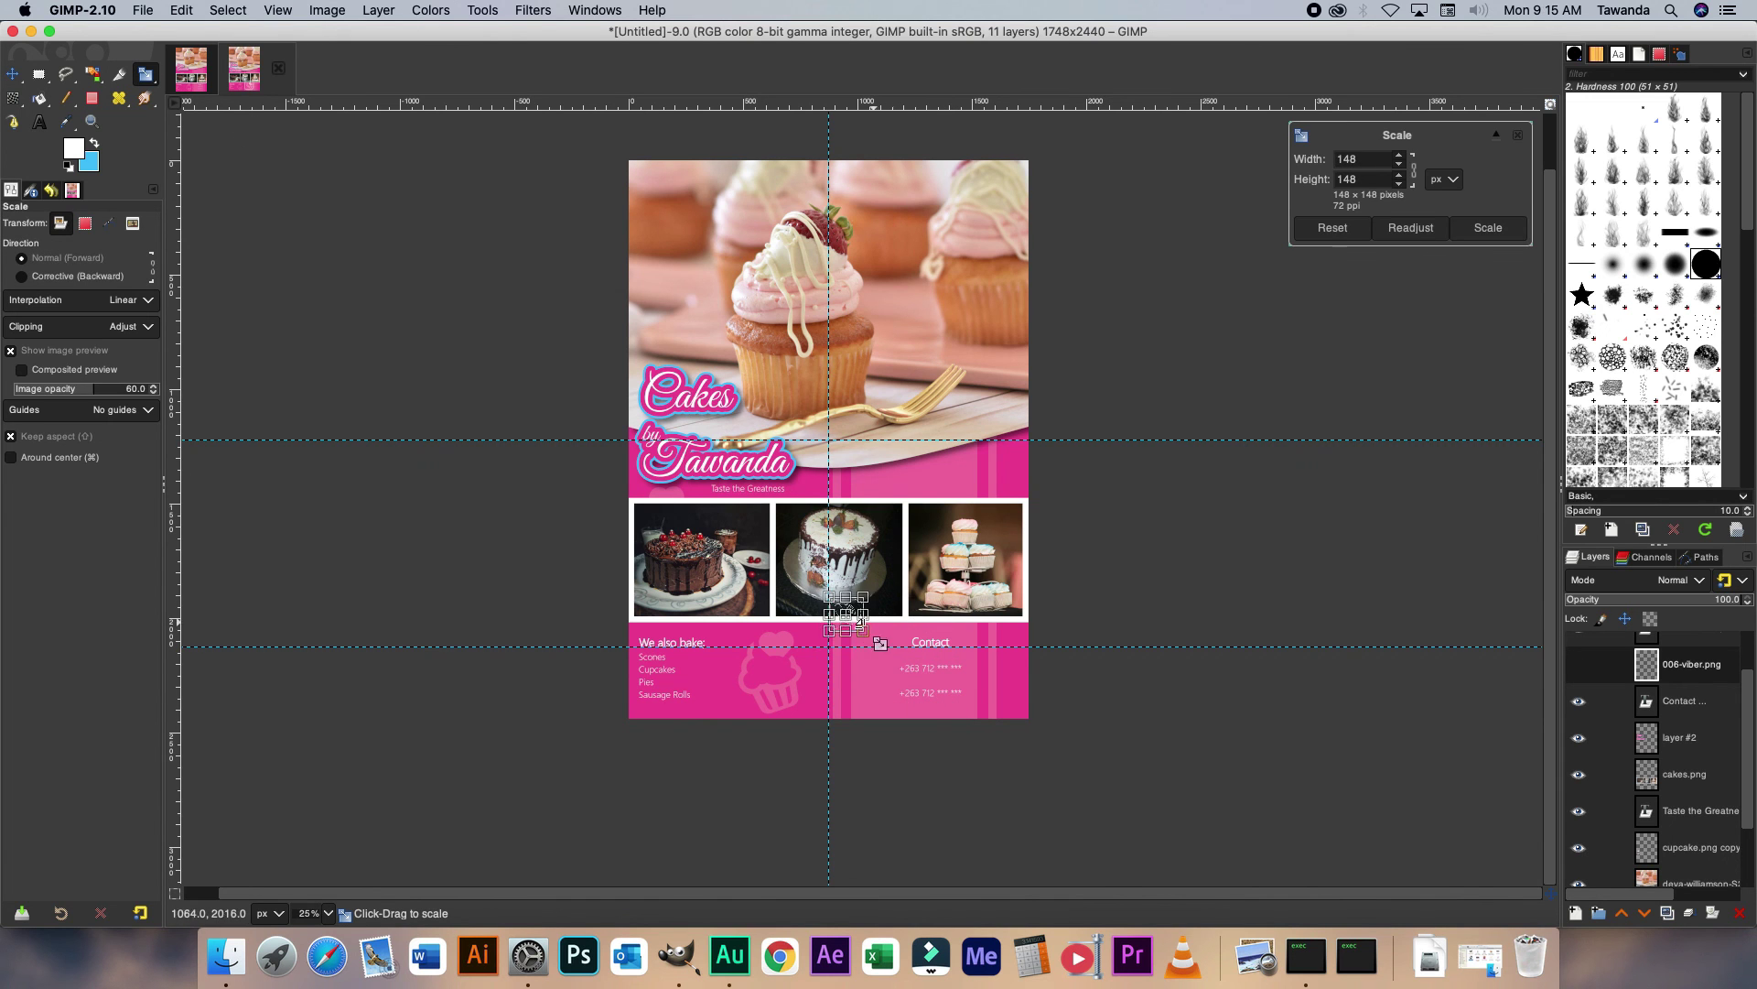
key(2)
drag(957, 784, 887, 730)
drag(778, 689, 800, 707)
key(Return)
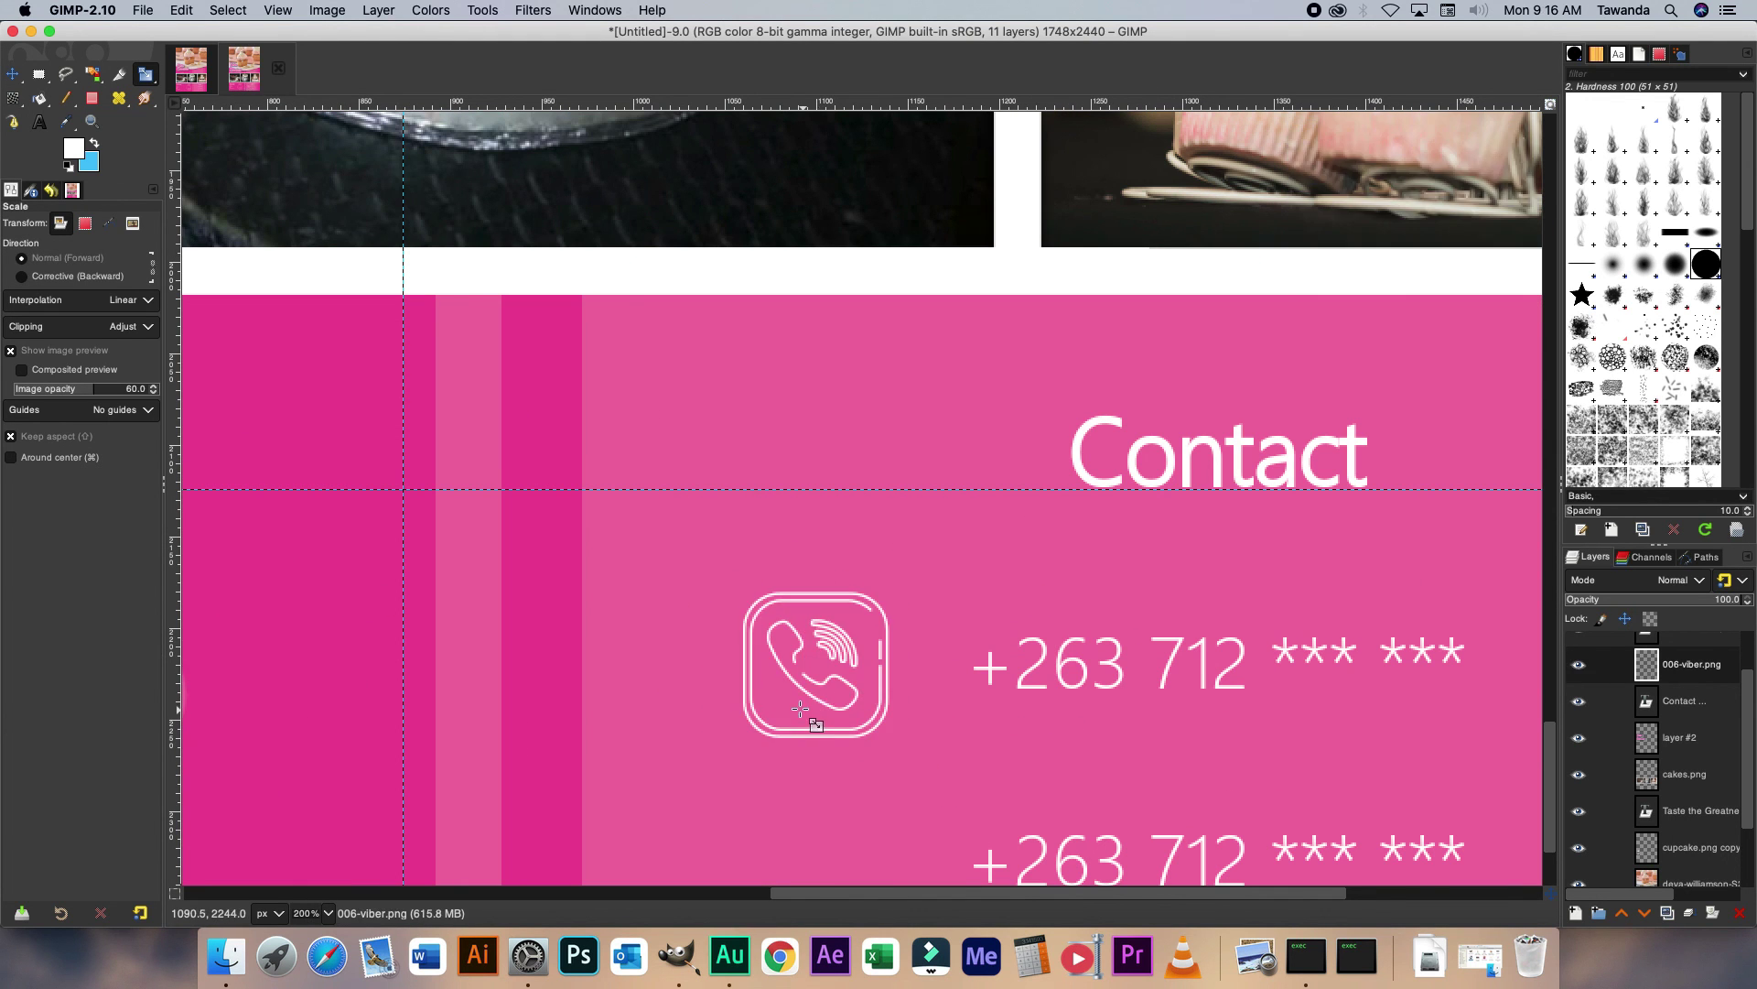
Erase the signal waves inside the phone icon with a size 6 eraser, keeping the handset and frame.
click(226, 957)
click(90, 127)
key(shift+e)
mouse_move(821, 621)
mouse_down()
mouse_move(852, 663)
mouse_move(829, 626)
mouse_move(820, 646)
mouse_move(838, 652)
mouse_up()
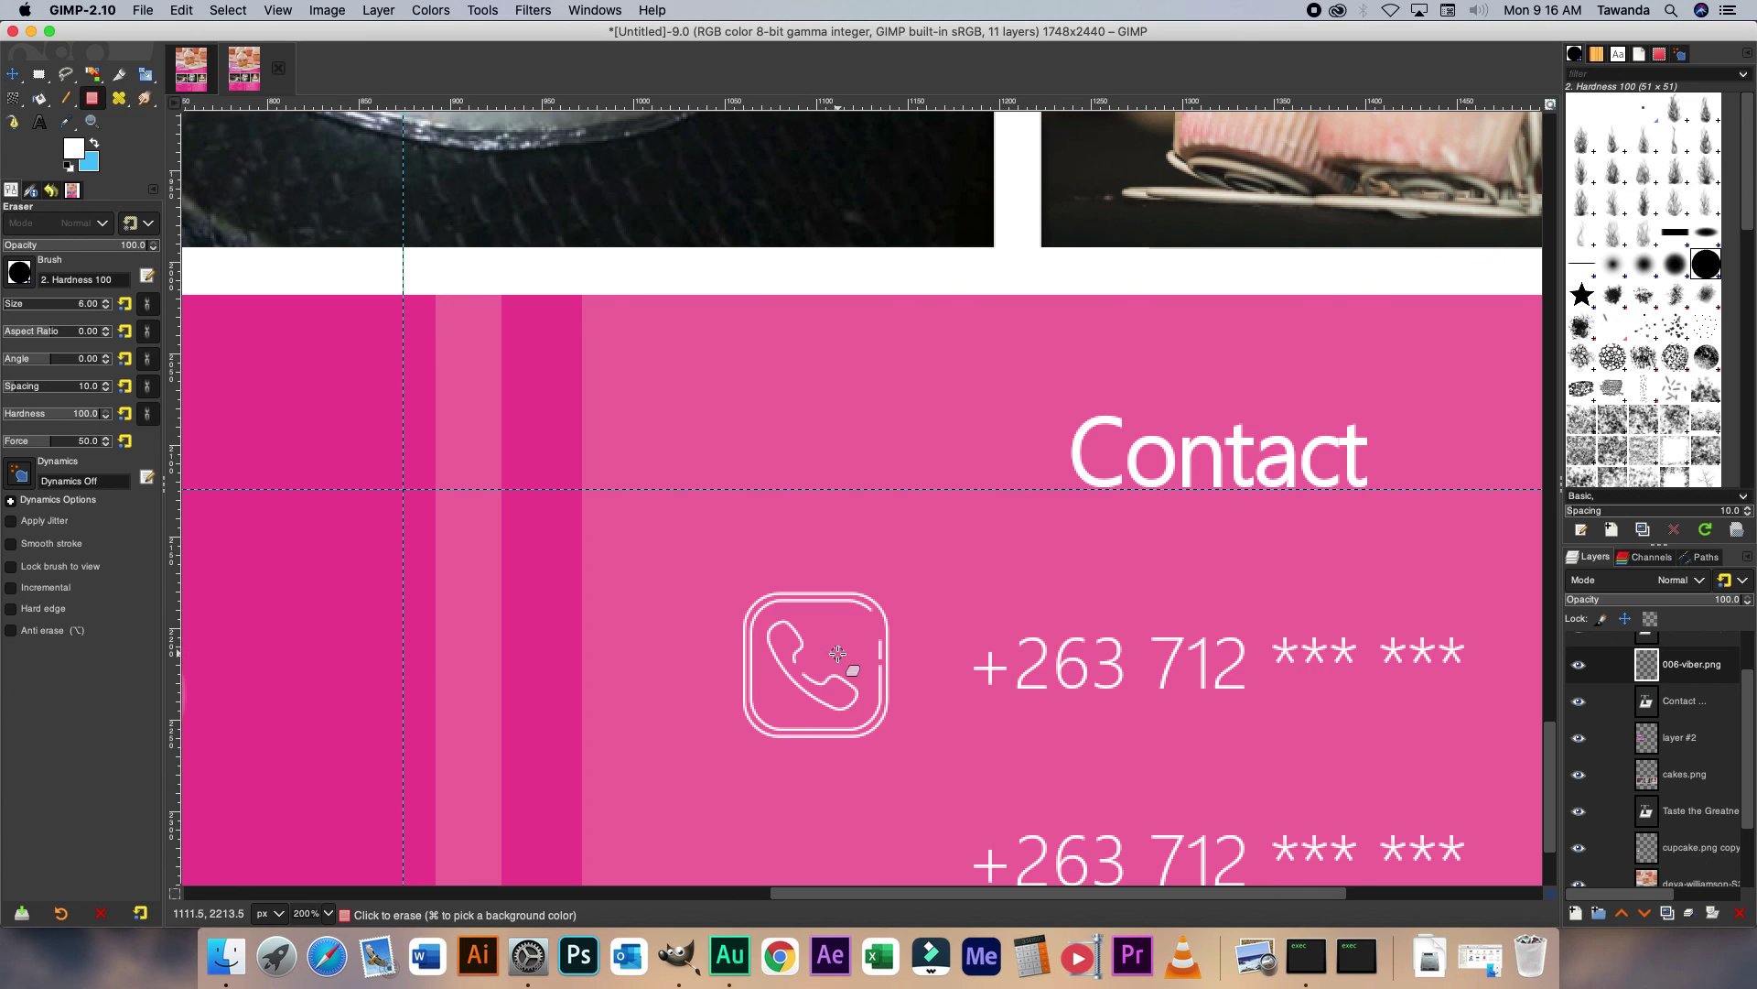
Import 004-whatsapp.png from the social media icons folder as a layer and invert its colors to white.
key(super+Tab)
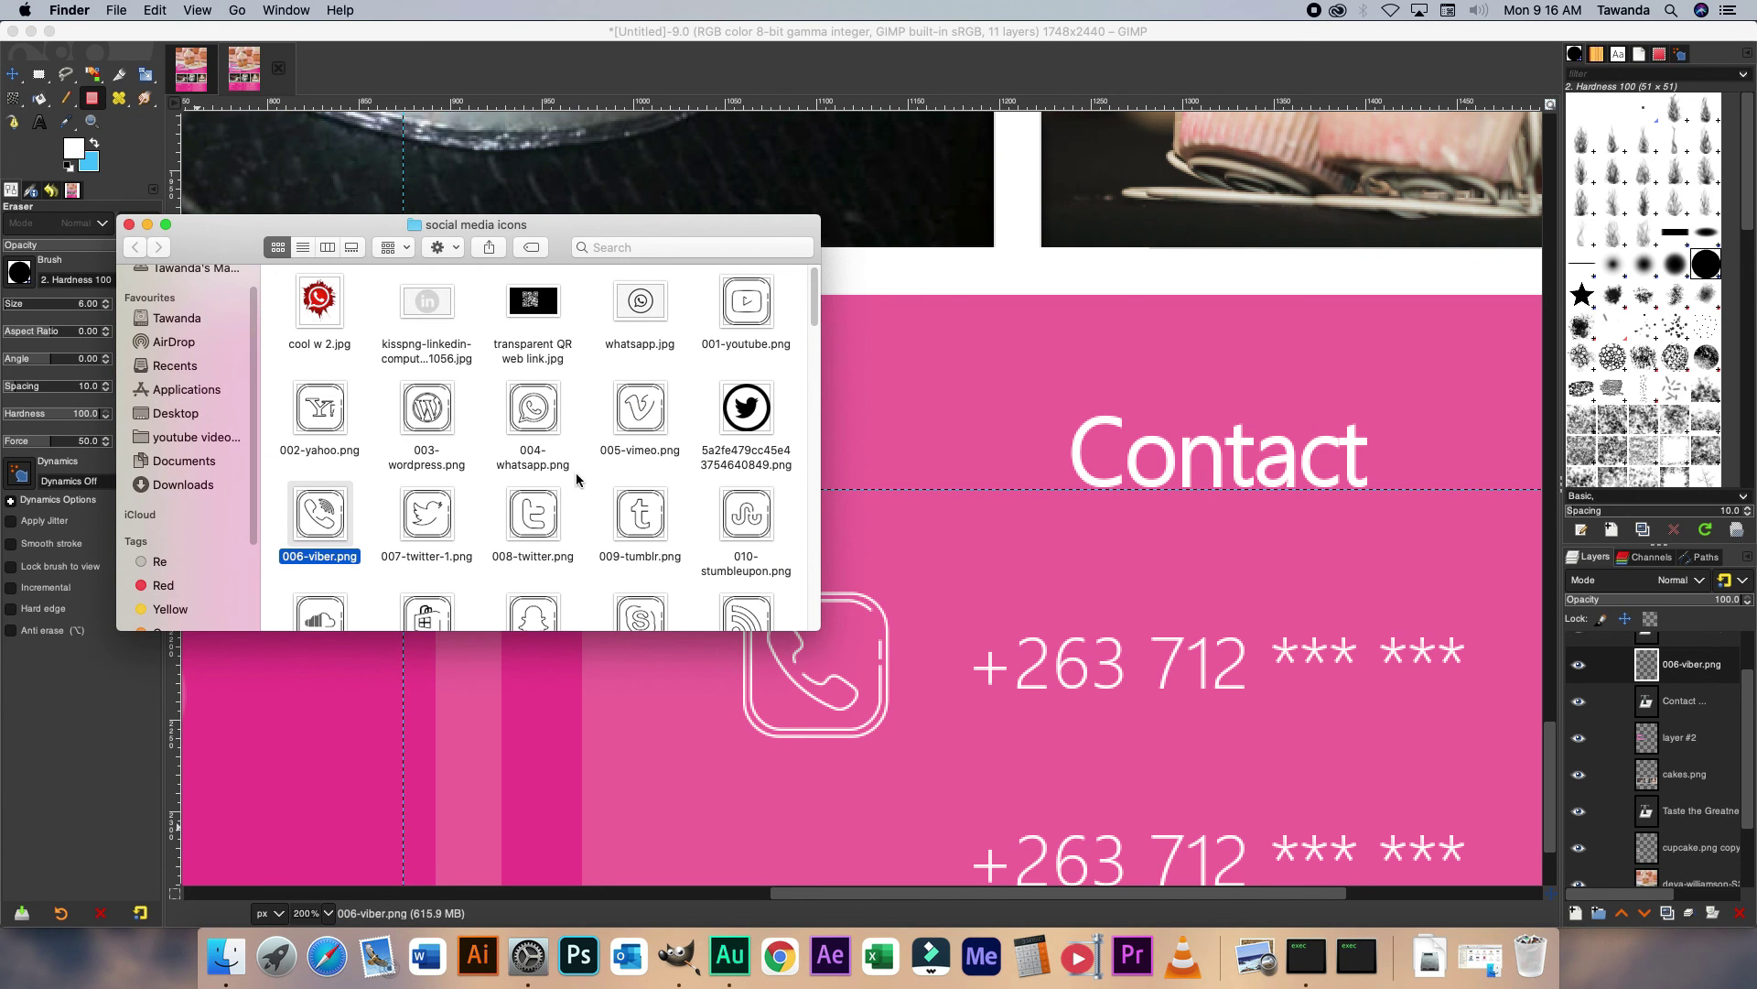
drag(526, 407, 978, 601)
scroll(1141, 682, down, 2)
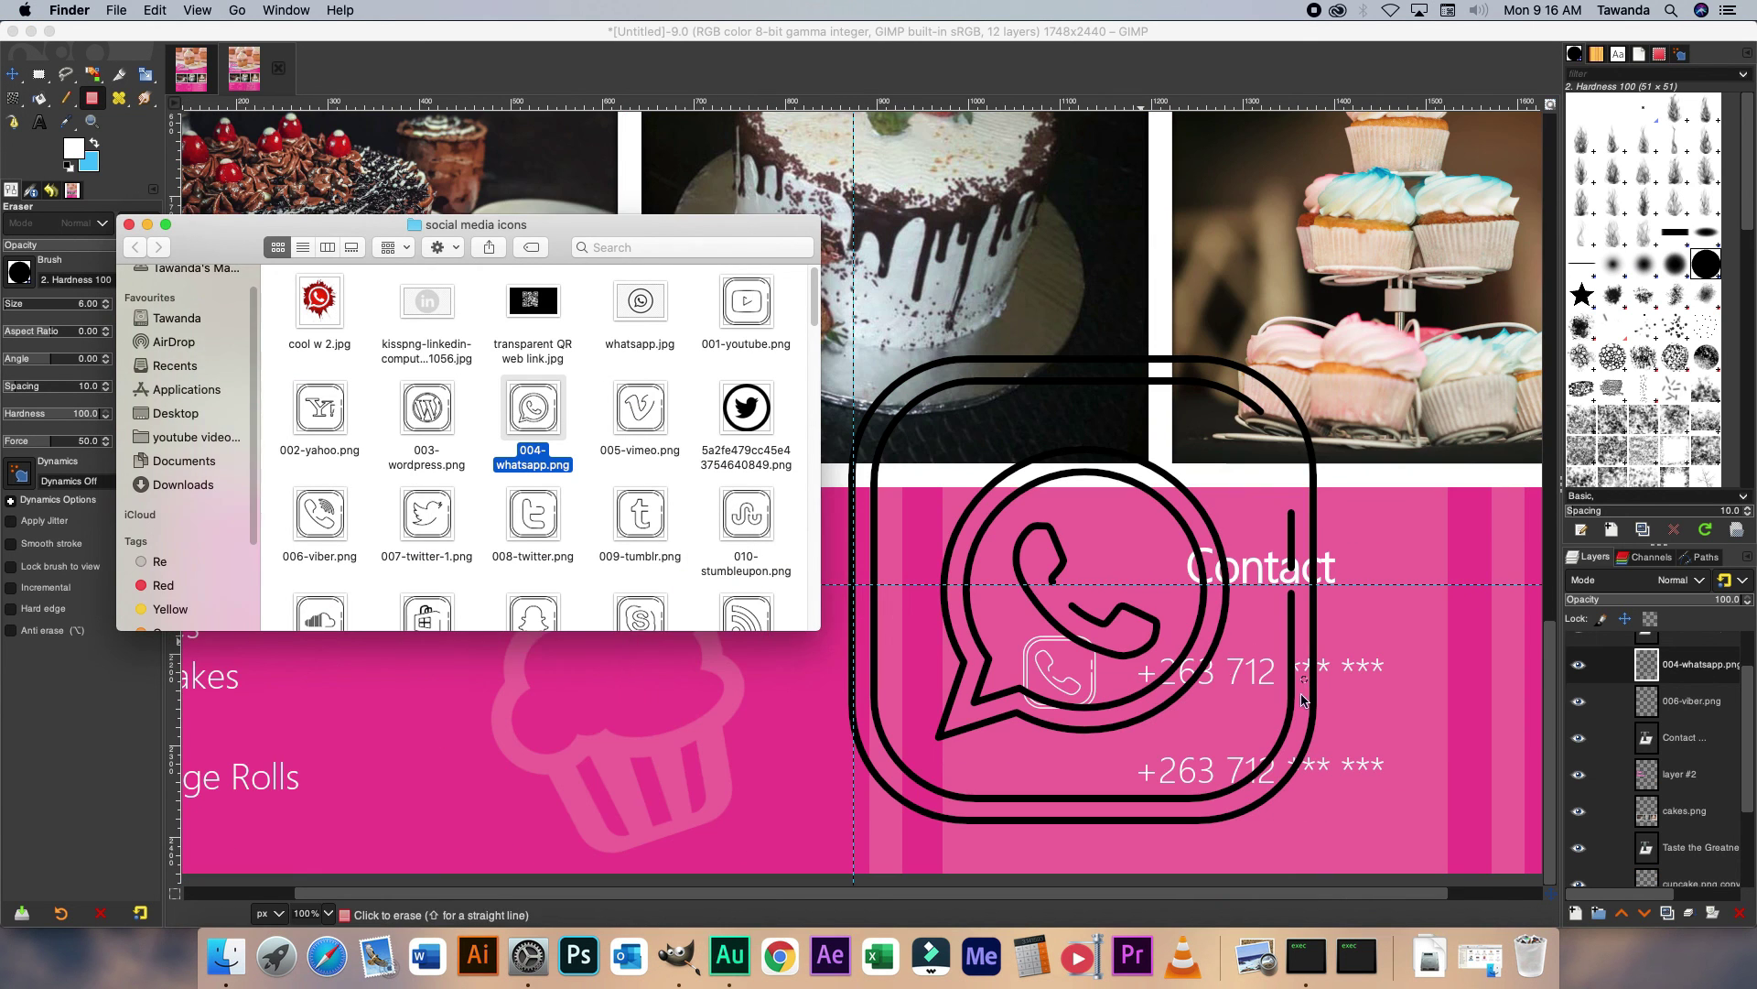
key(super+Tab)
right_click(1057, 673)
mouse_move(1112, 801)
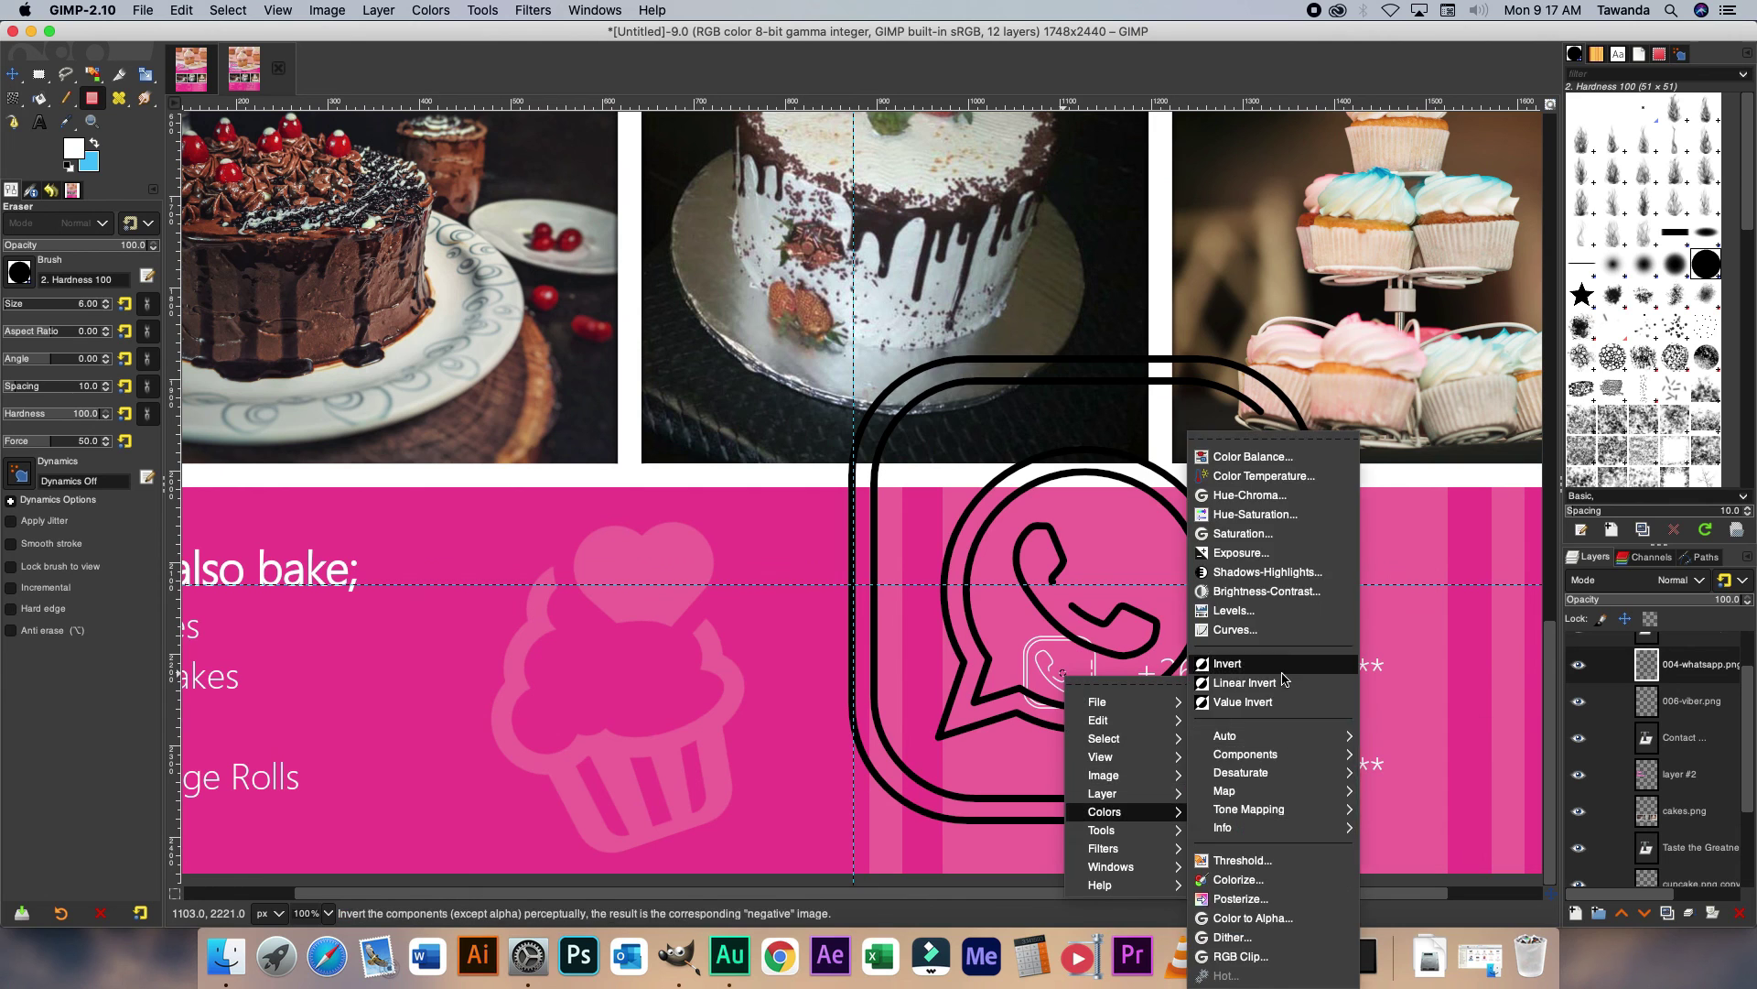
click(1231, 680)
Scale the WhatsApp icon to 81 × 81 px and place it beneath the phone icon, beside the second phone number.
key(shift+s)
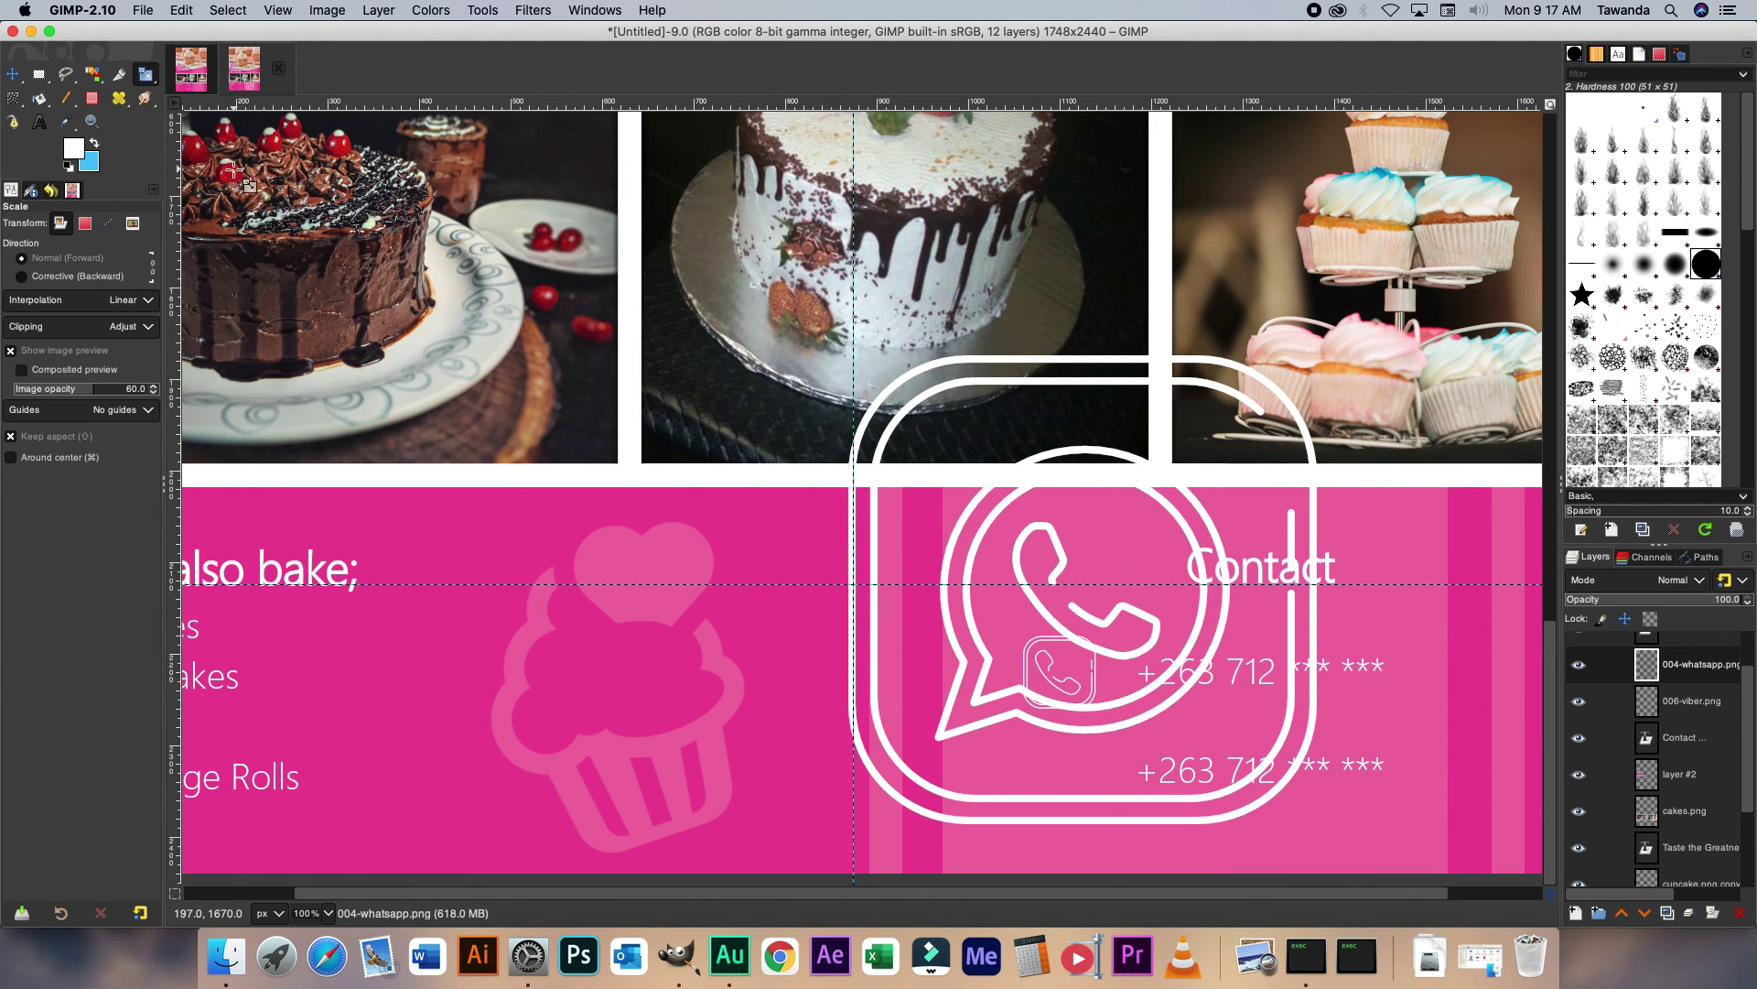
drag(1163, 812, 978, 487)
drag(925, 431, 1064, 757)
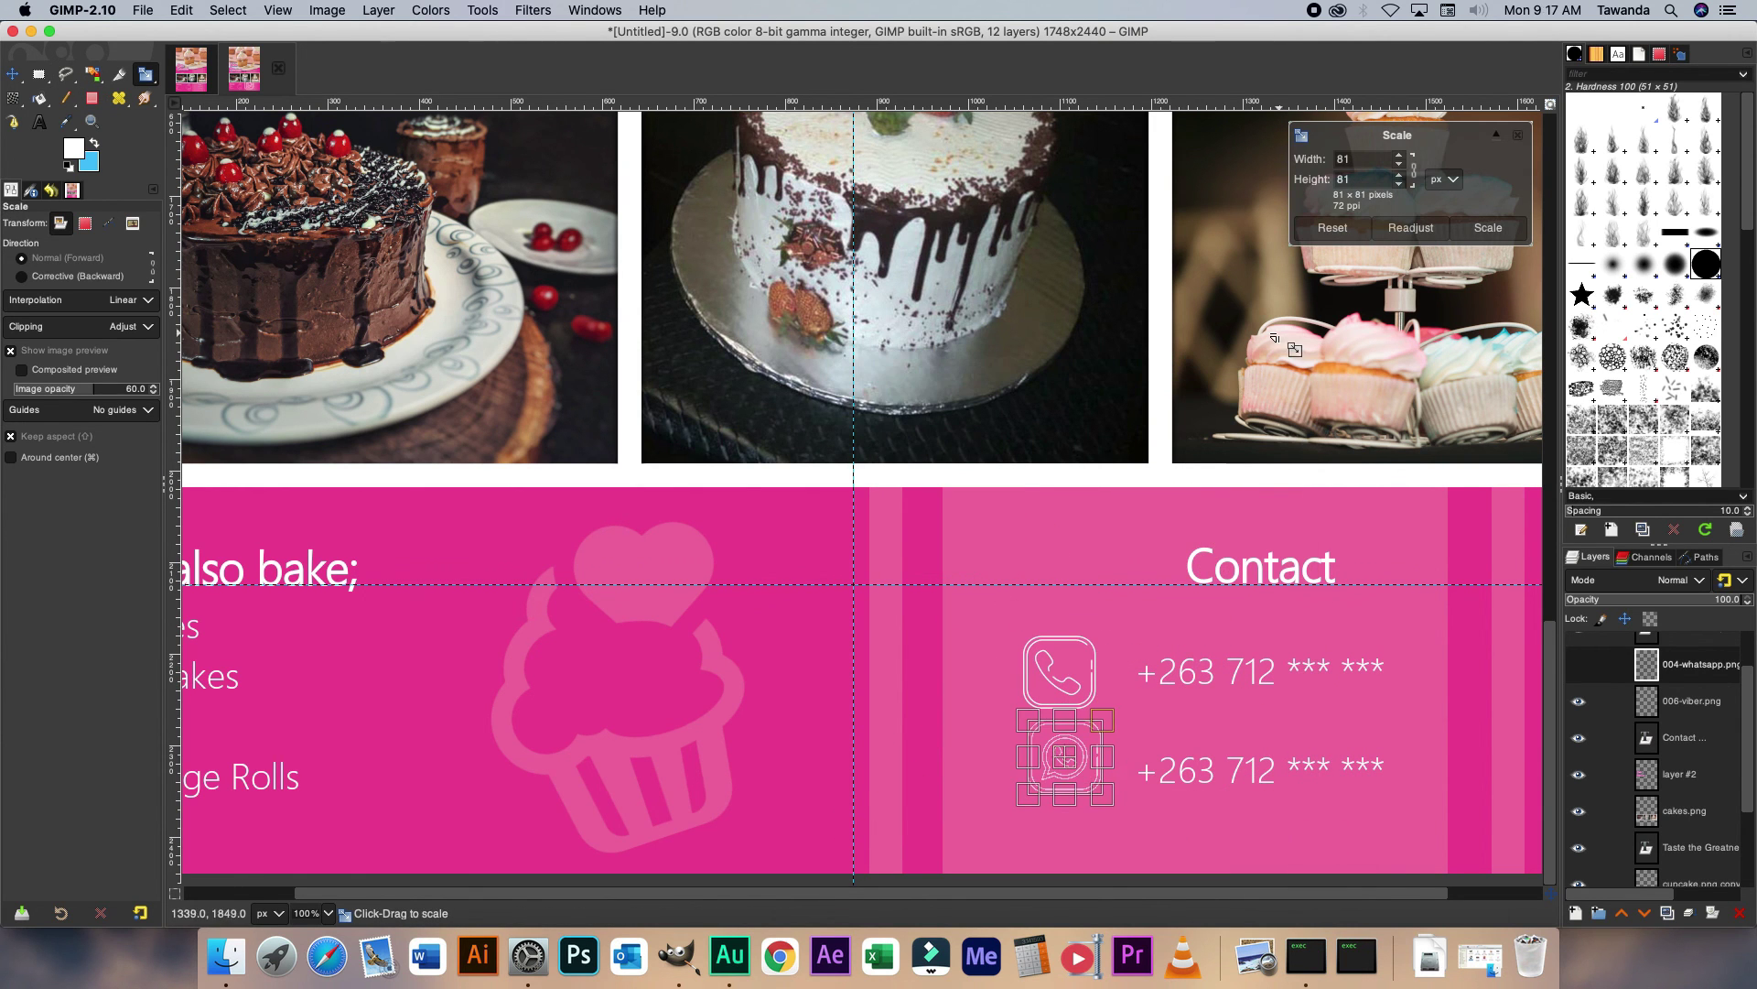
key(Return)
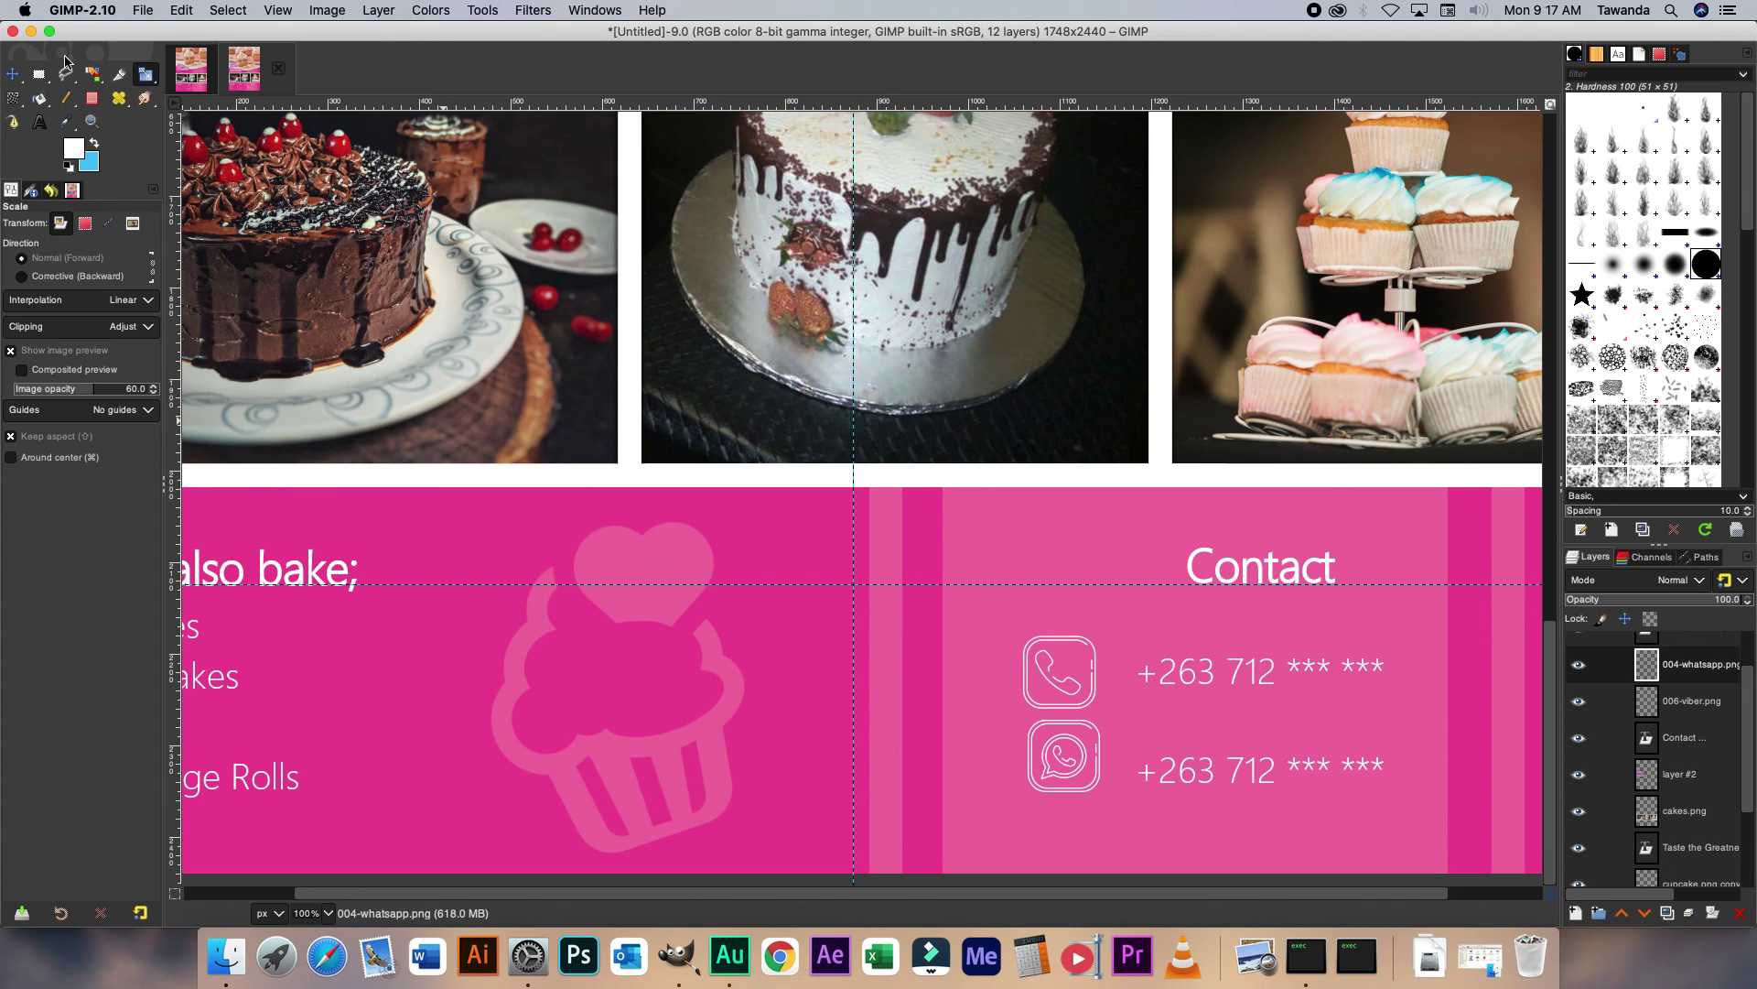
Move the WhatsApp icon slightly down to line it up with the second phone number.
key(m)
drag(1060, 781, 1061, 794)
key(alt+shift)
key(minus)
key(minus)
key(minus)
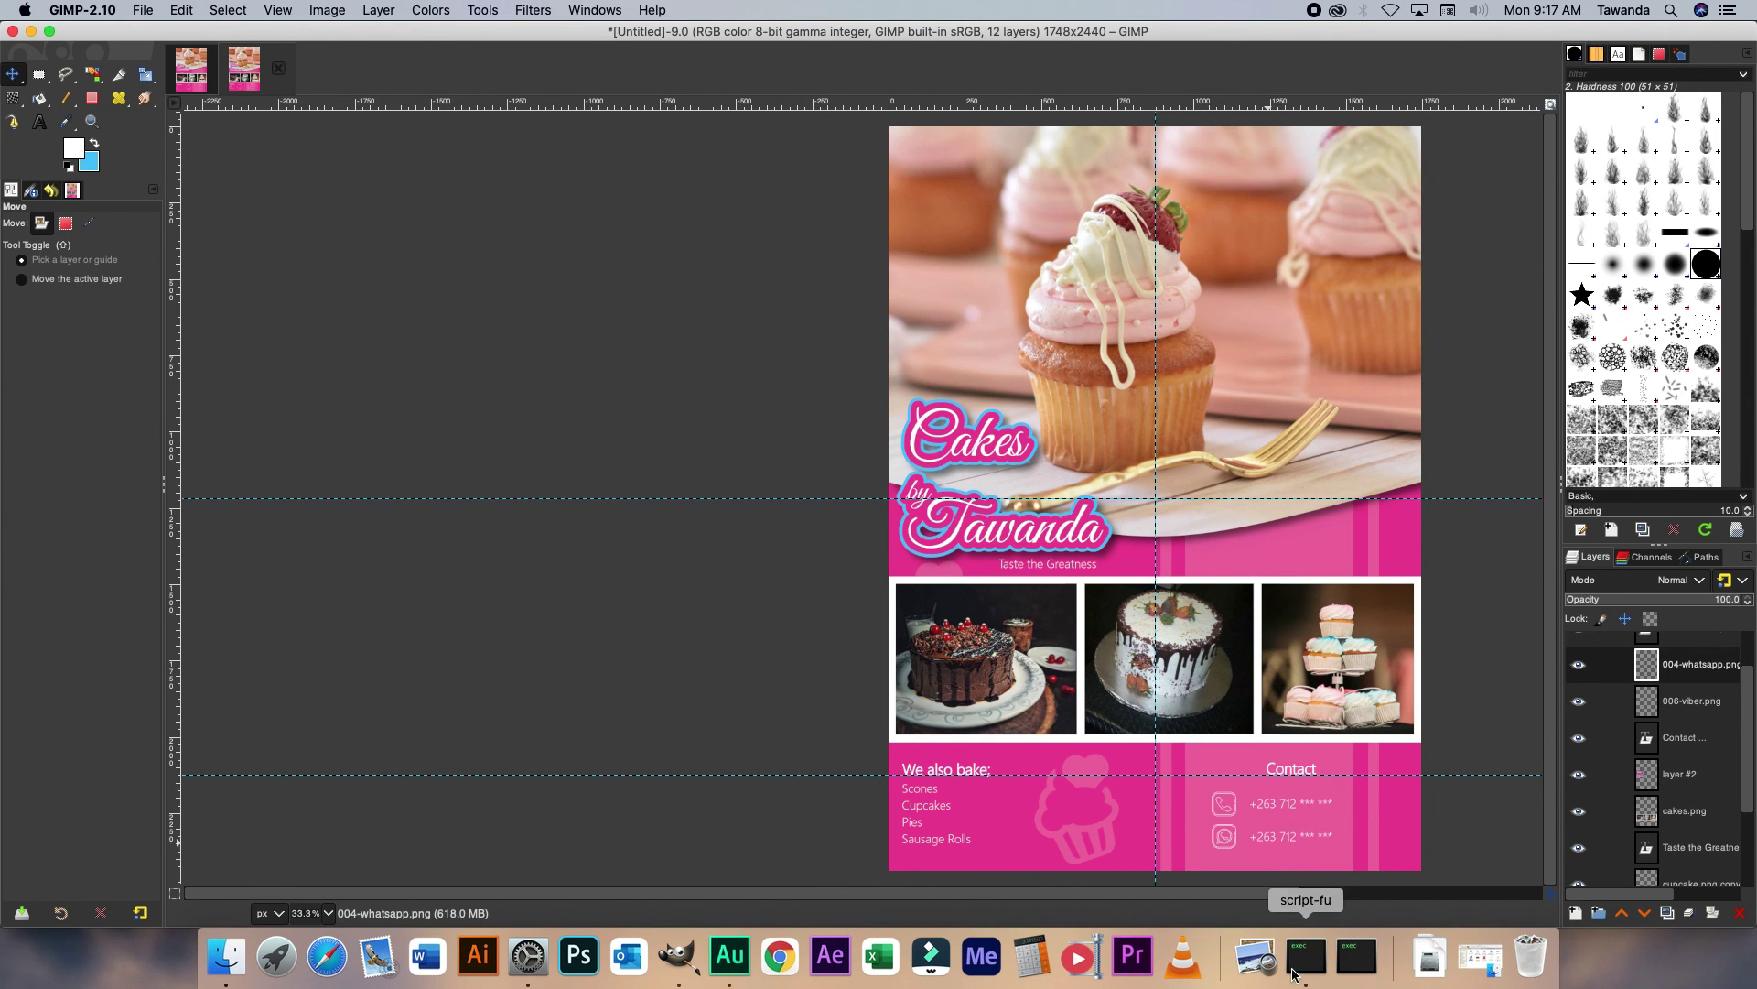
drag(1187, 897, 1284, 897)
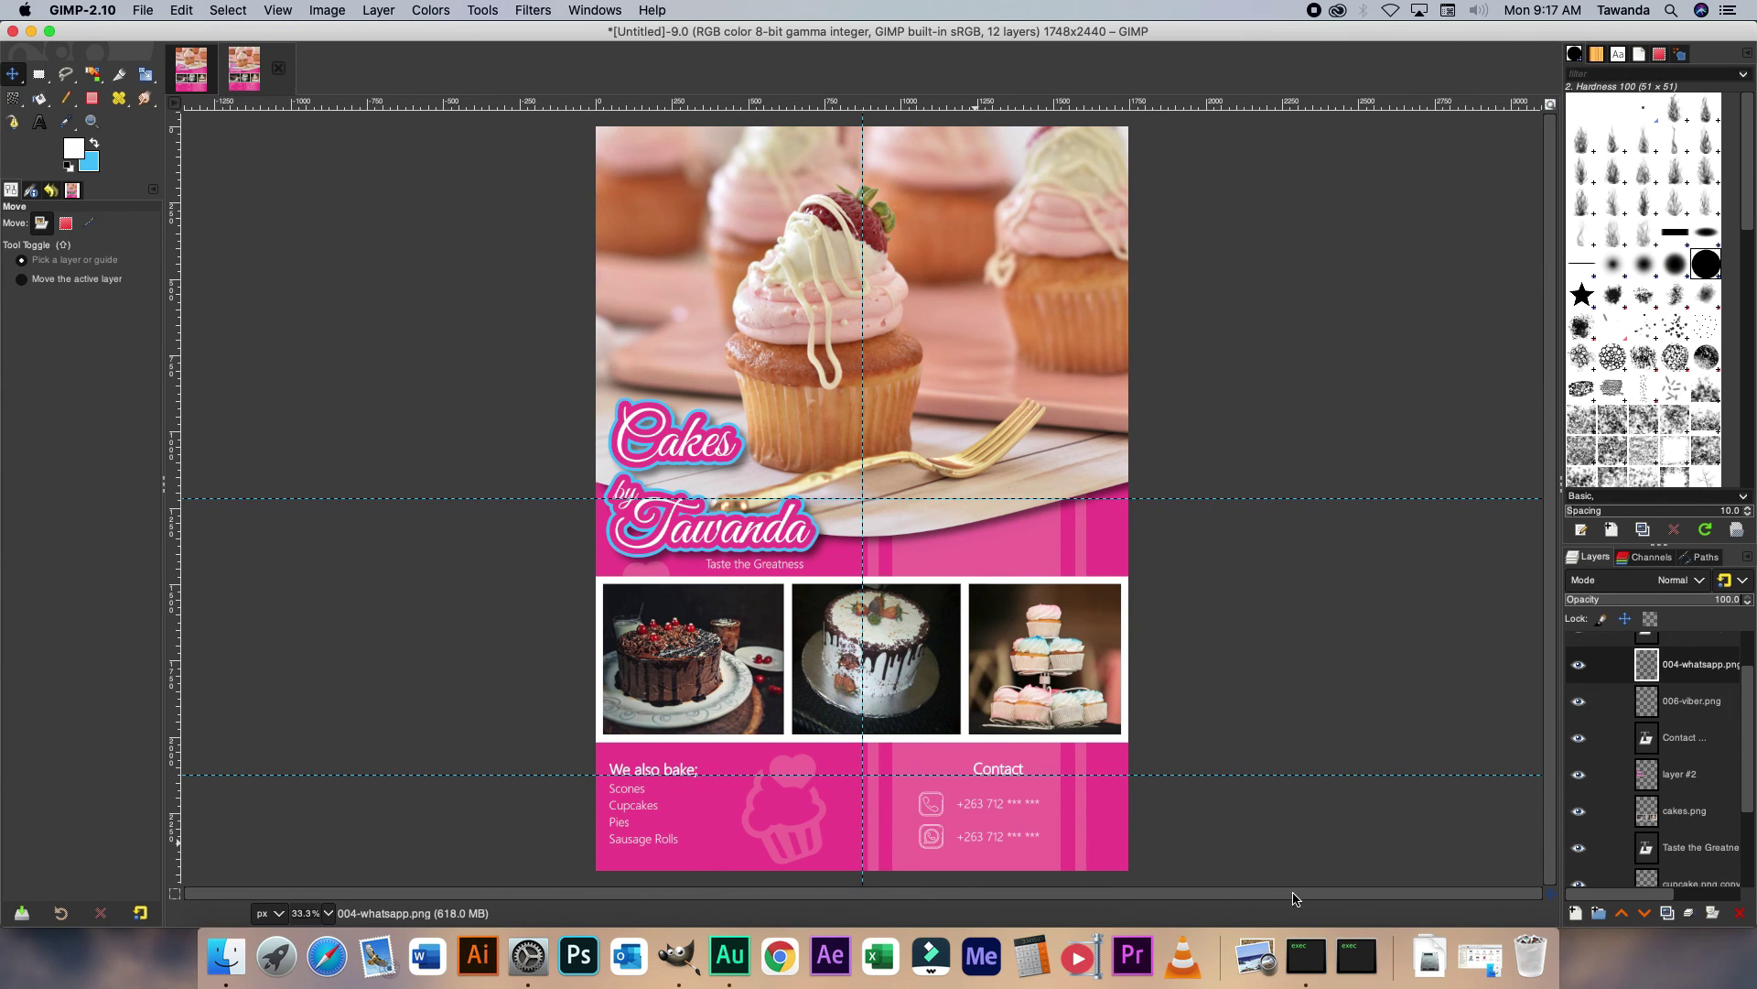